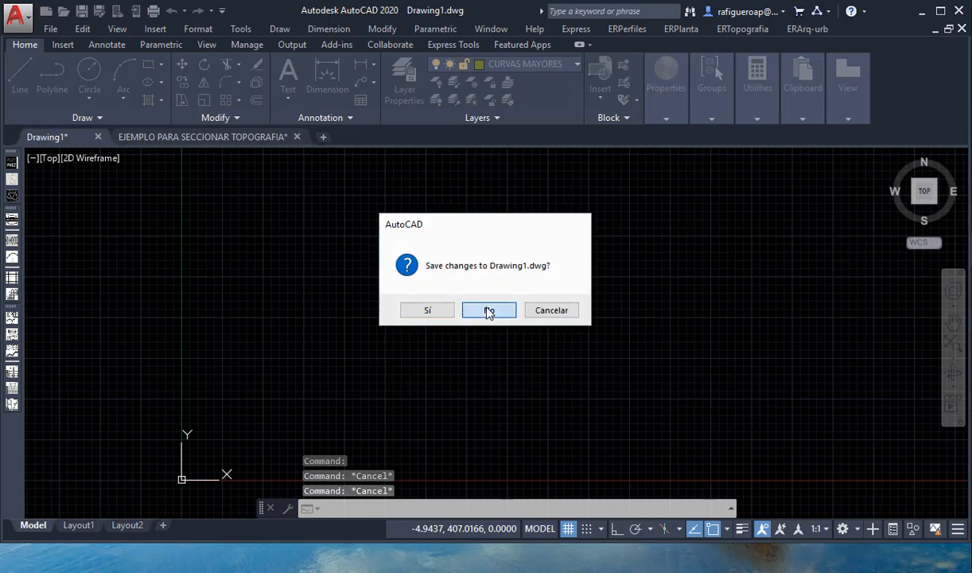
- Close Drawing1.dwg without saving its changes
{"action": "left_click", "coordinate": [489, 310]}
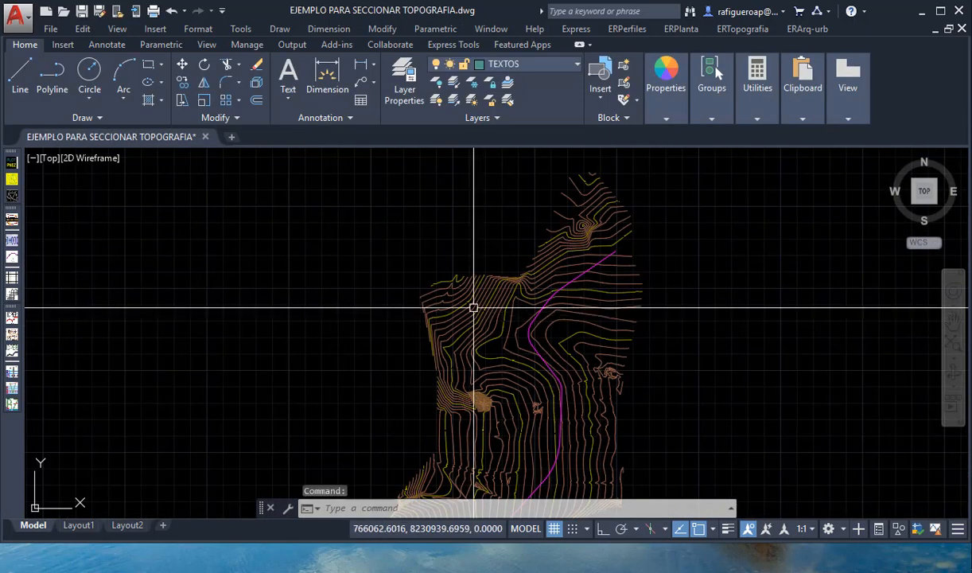
- Turn on the ER-TIN layer in the topography drawing to display the terrain triangulation
{"action": "scroll", "coordinate": [478, 311], "scroll_direction": "down", "scroll_amount": 2}
{"action": "scroll", "coordinate": [518, 348], "scroll_direction": "up", "scroll_amount": 2}
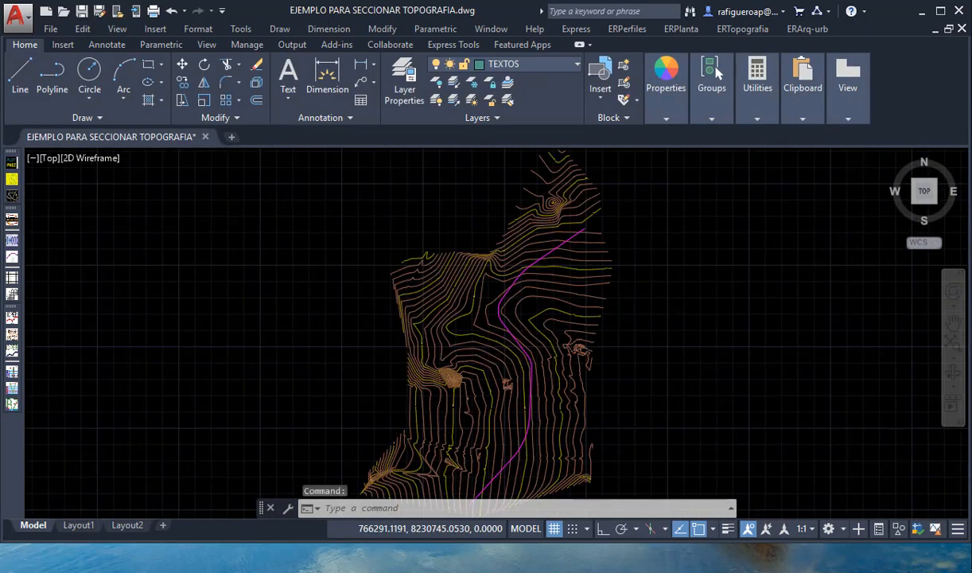
{"action": "scroll", "coordinate": [449, 278], "scroll_direction": "down", "scroll_amount": 2}
{"action": "scroll", "coordinate": [467, 293], "scroll_direction": "up", "scroll_amount": 2}
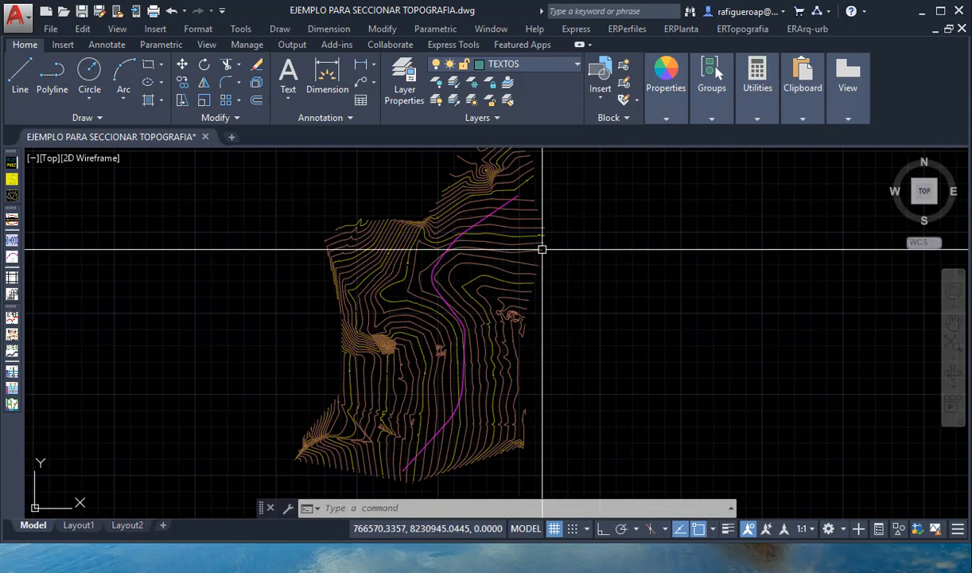
{"action": "left_click", "coordinate": [537, 67]}
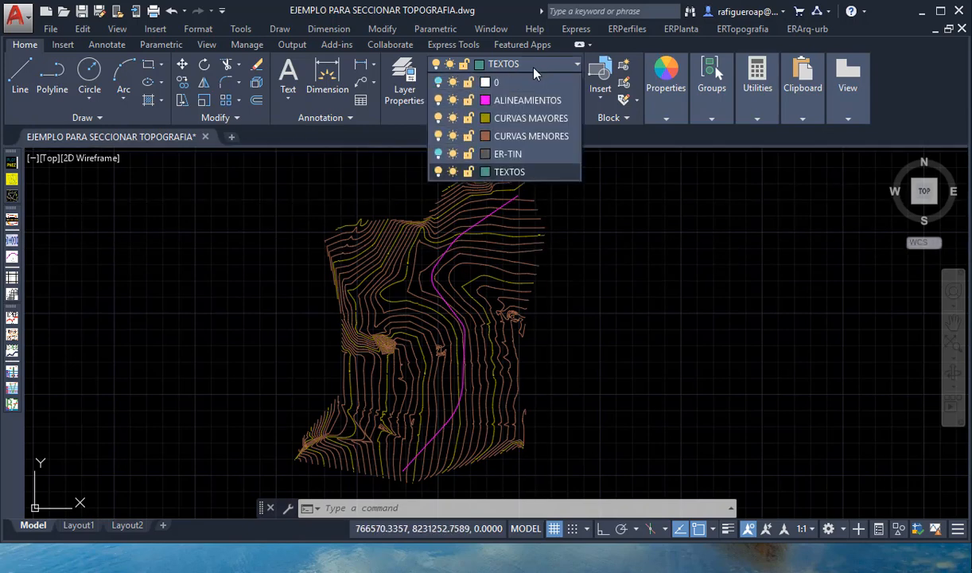
{"action": "left_click", "coordinate": [439, 154]}
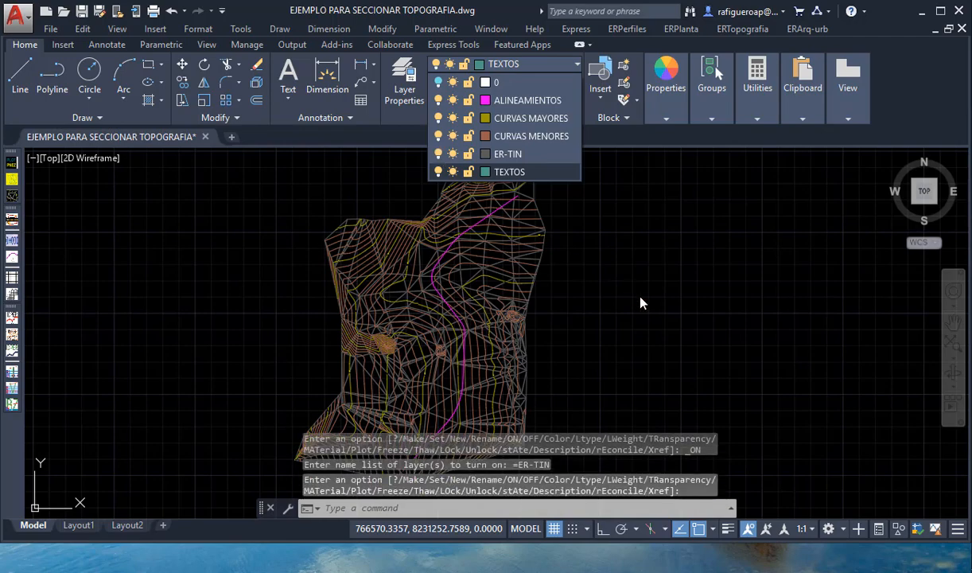
{"action": "left_click", "coordinate": [654, 319]}
- Examine the magenta alignment polyline from its start to its end, including its curves, against the contours and terrain triangulation
{"action": "scroll", "coordinate": [484, 369], "scroll_direction": "up", "scroll_amount": 10}
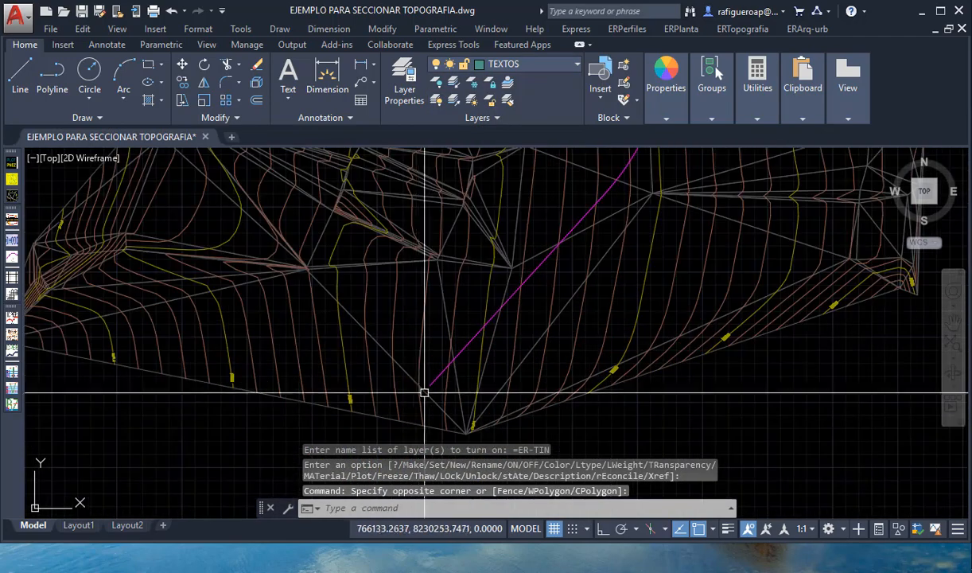
{"action": "left_click", "coordinate": [428, 369]}
{"action": "scroll", "coordinate": [421, 378], "scroll_direction": "down", "scroll_amount": 8}
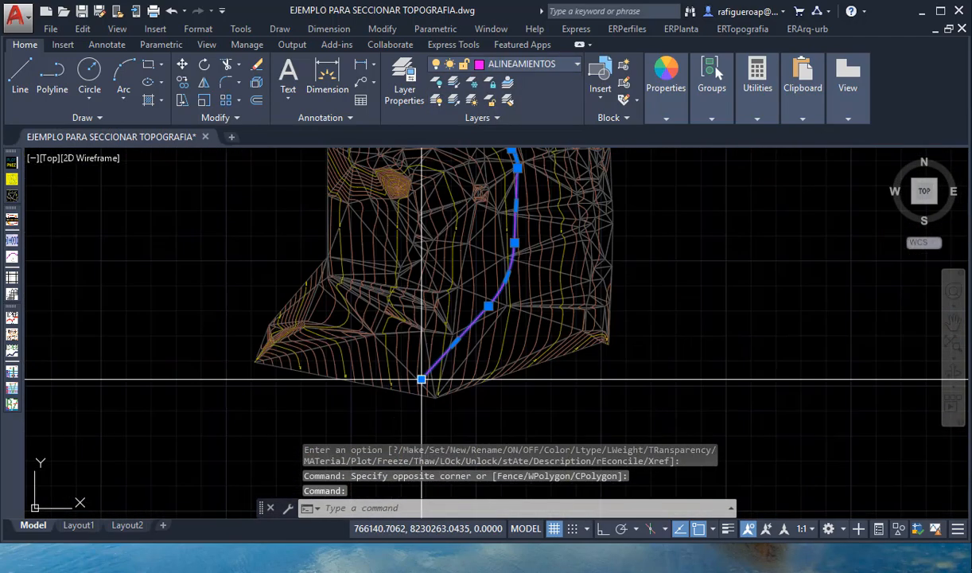
{"action": "scroll", "coordinate": [482, 372], "scroll_direction": "up", "scroll_amount": 2}
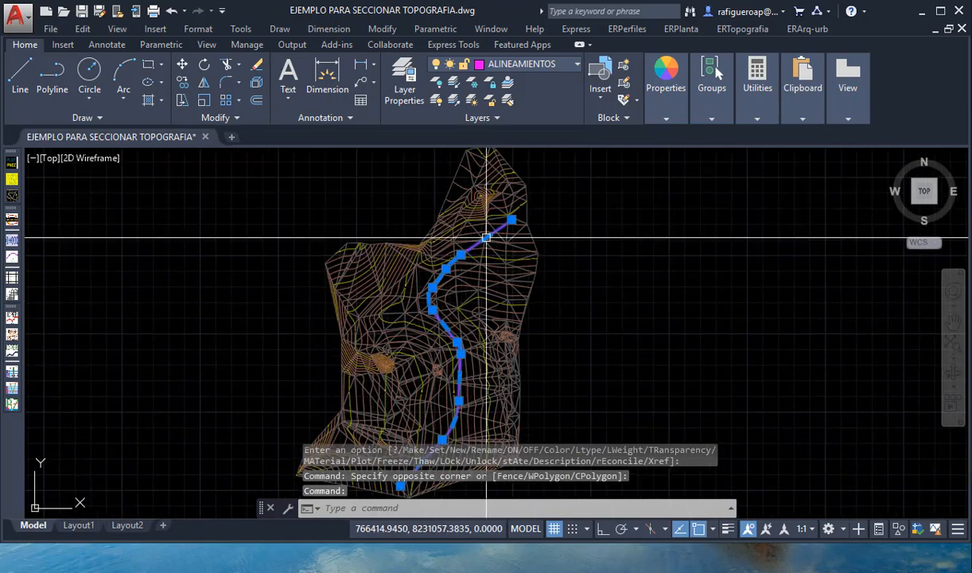
{"action": "scroll", "coordinate": [512, 226], "scroll_direction": "up", "scroll_amount": 6}
{"action": "scroll", "coordinate": [515, 215], "scroll_direction": "down", "scroll_amount": 9}
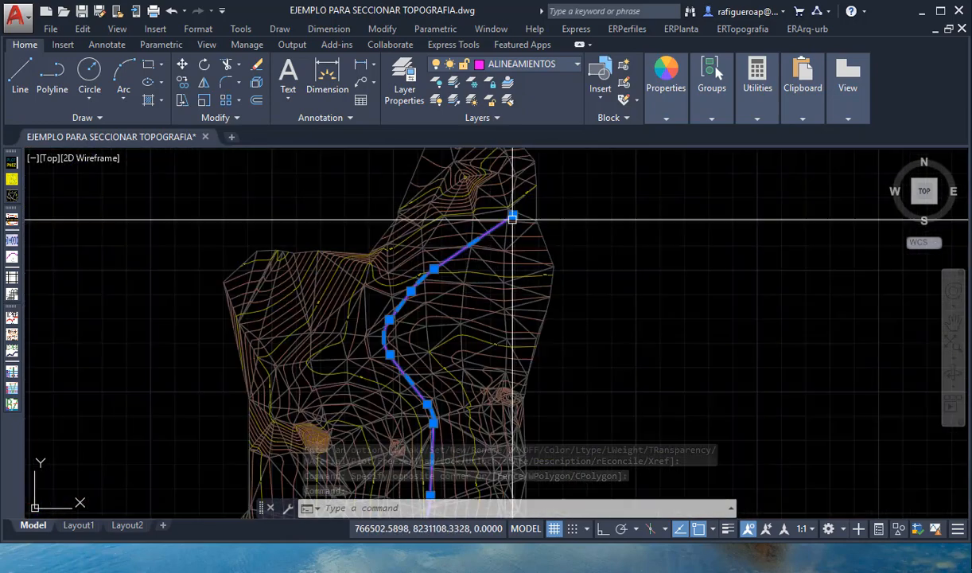
{"action": "middle_click_drag", "start_coordinate": [480, 334], "coordinate": [479, 285]}
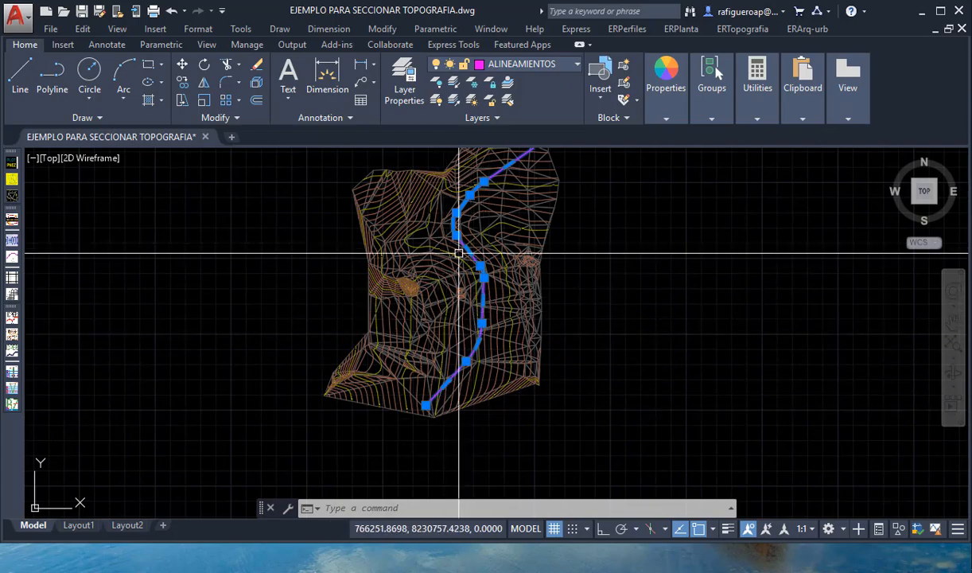
{"action": "scroll", "coordinate": [463, 235], "scroll_direction": "up", "scroll_amount": 5}
{"action": "scroll", "coordinate": [438, 197], "scroll_direction": "up", "scroll_amount": 3}
{"action": "key", "text": "Escape"}
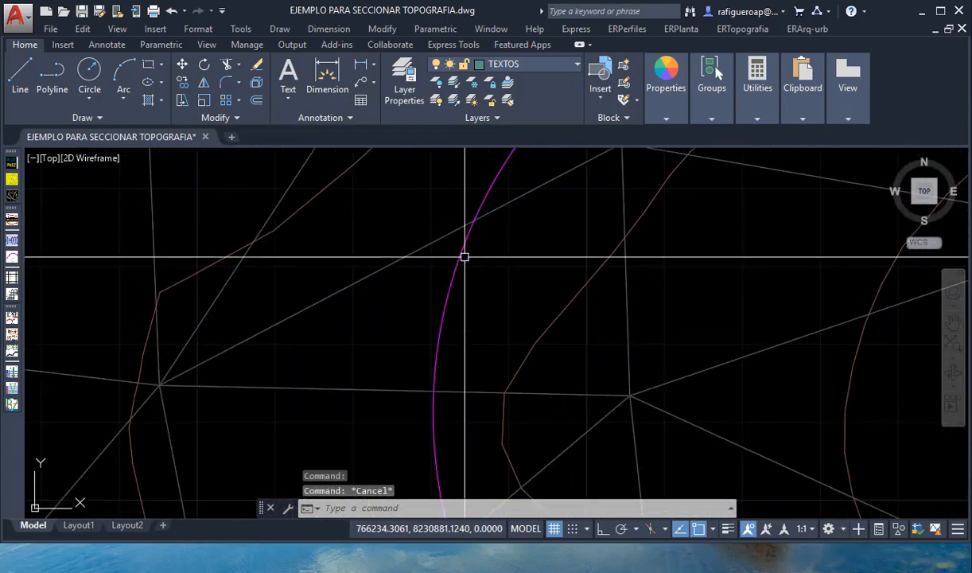
{"action": "scroll", "coordinate": [461, 266], "scroll_direction": "down", "scroll_amount": 9}
{"action": "scroll", "coordinate": [495, 289], "scroll_direction": "up", "scroll_amount": 3}
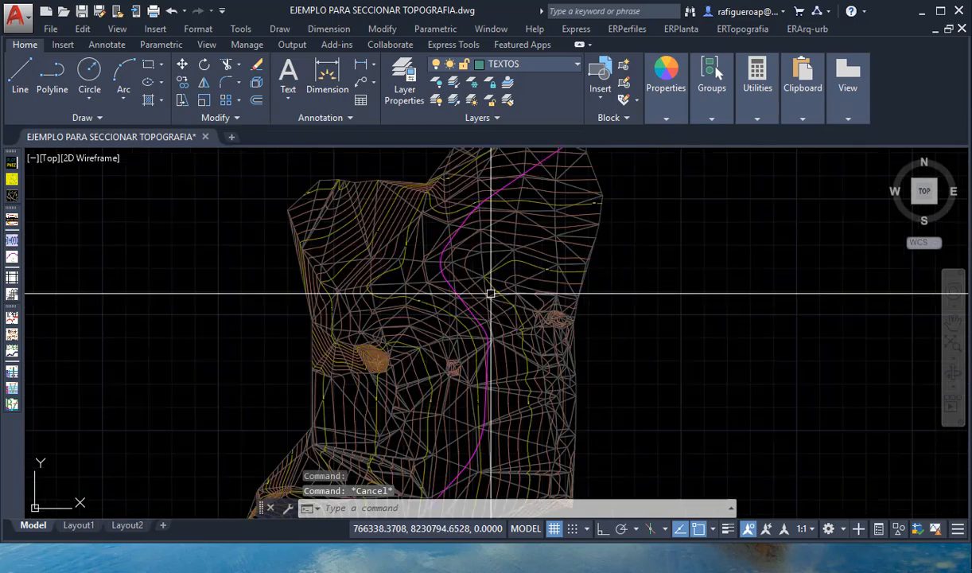
{"action": "scroll", "coordinate": [504, 293], "scroll_direction": "down", "scroll_amount": 3}
{"action": "mouse_move", "coordinate": [503, 293]}
{"action": "middle_mouse_down"}
{"action": "mouse_move", "coordinate": [471, 333]}
{"action": "mouse_move", "coordinate": [477, 278]}
{"action": "mouse_move", "coordinate": [439, 332]}
{"action": "mouse_move", "coordinate": [460, 317]}
{"action": "middle_mouse_up"}
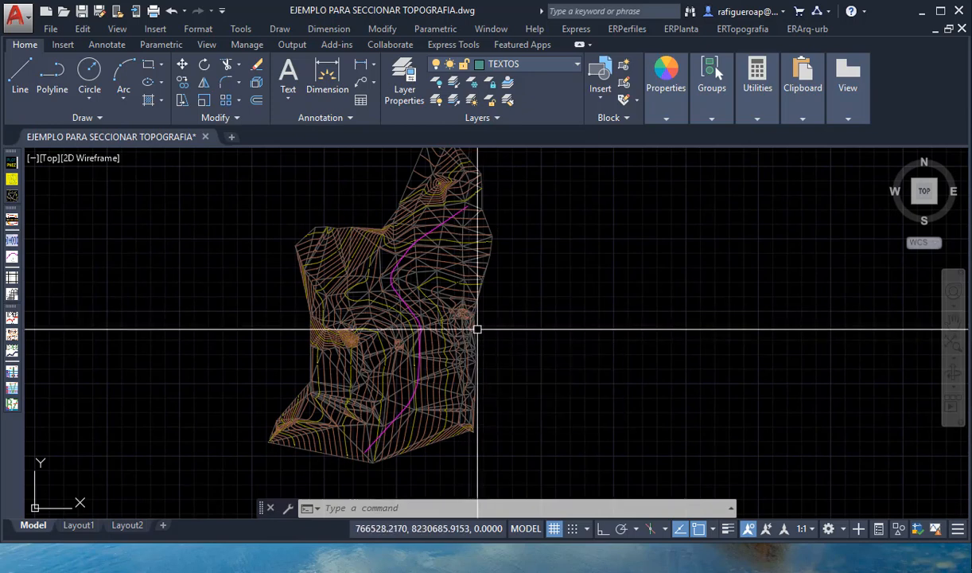
{"action": "middle_click_drag", "start_coordinate": [504, 328], "coordinate": [497, 324]}
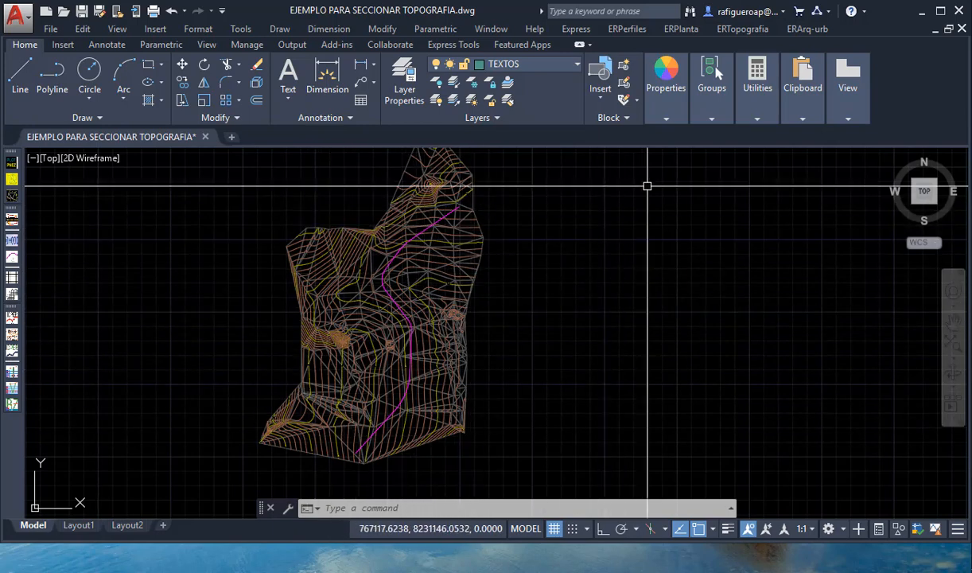
- Start Obtener Secciones de Alineamiento from ERPlanta with increments of 20 on tangents and 10 on curves
{"action": "mouse_move", "coordinate": [703, 75]}
{"action": "left_click", "coordinate": [697, 31]}
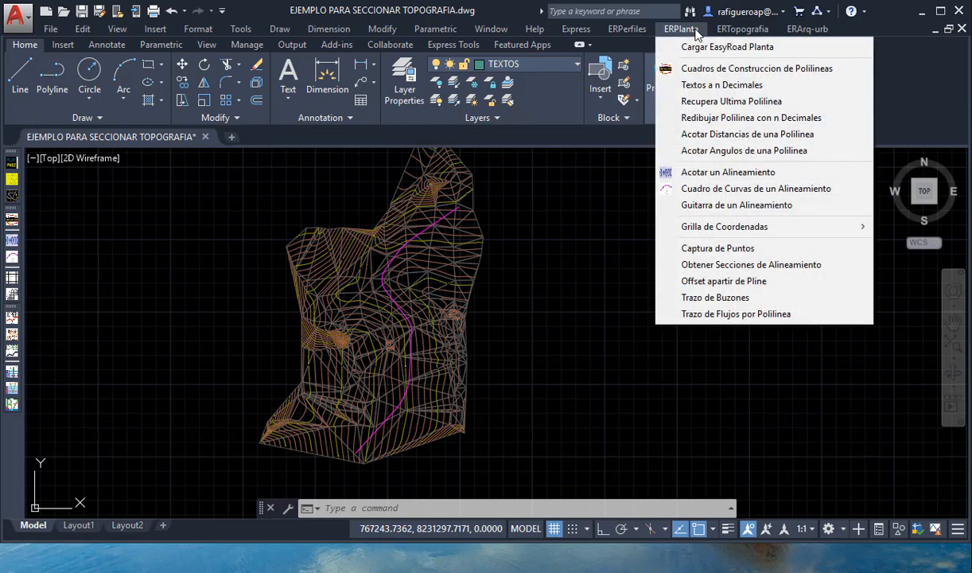
{"action": "left_click", "coordinate": [774, 271]}
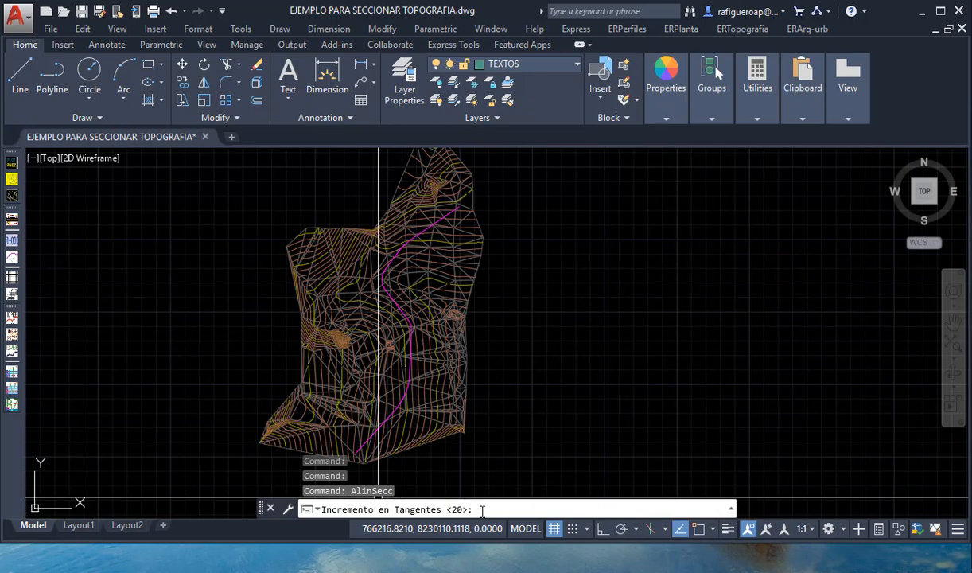
{"action": "key", "text": "Return"}
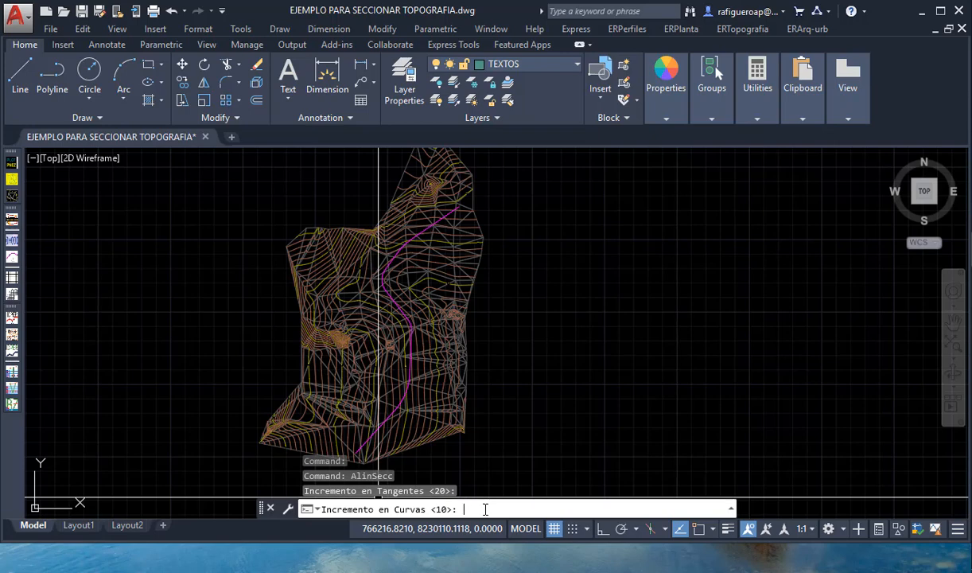
{"action": "key", "text": "Return"}
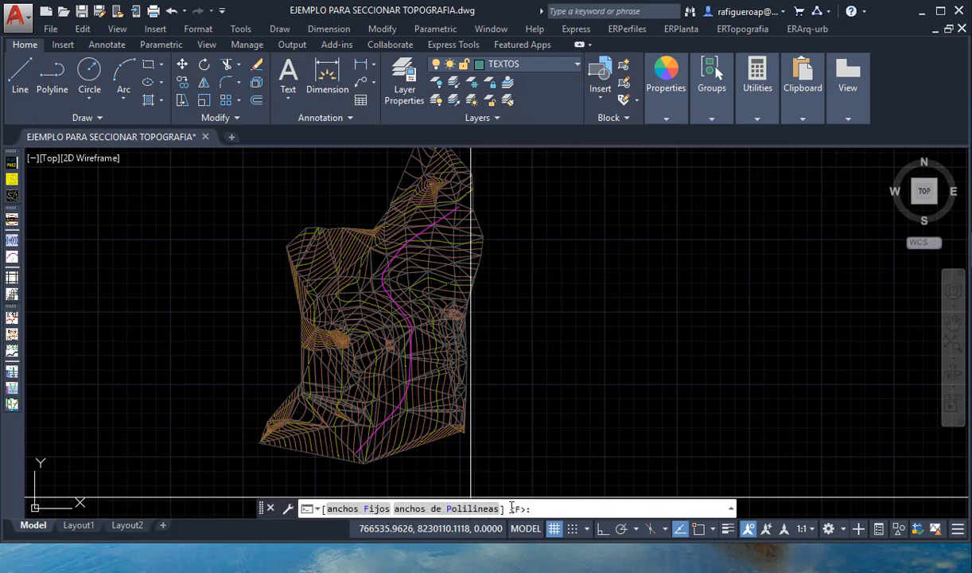
- Choose fixed section widths and set the road width to 20 on the left side and 20 on the right
{"action": "key", "text": "Return"}
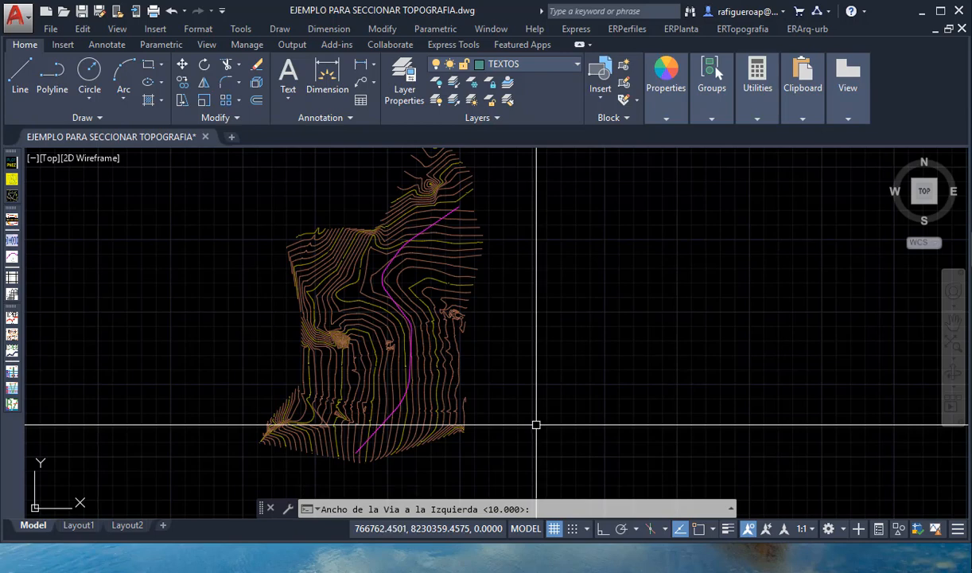
{"action": "type", "text": "20"}
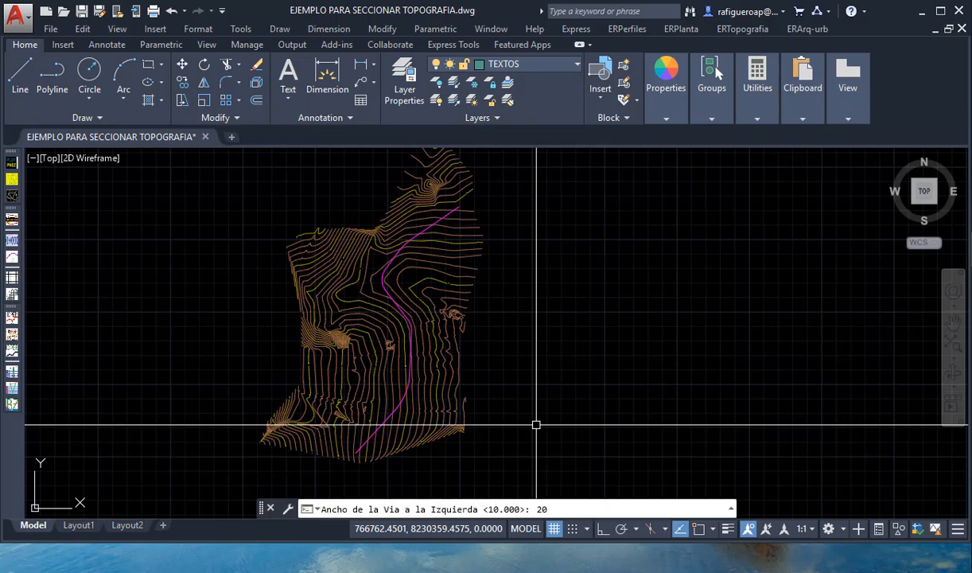
{"action": "key", "text": "Return"}
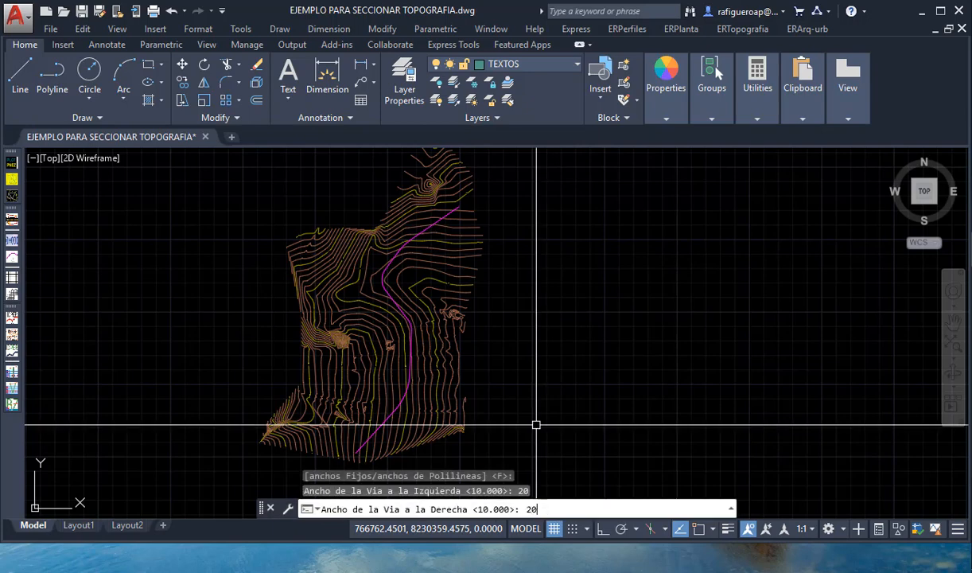
{"action": "key", "text": "Return"}
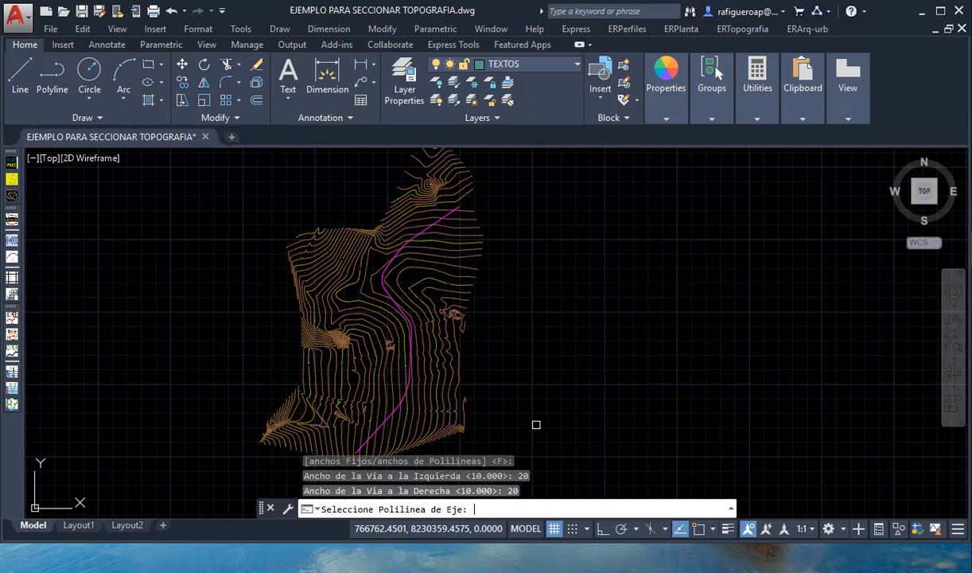
- Pick the magenta alignment as the axis polyline and accept a starting chainage of 0.000
{"action": "middle_click_drag", "start_coordinate": [531, 403], "coordinate": [570, 375]}
{"action": "scroll", "coordinate": [413, 427], "scroll_direction": "up", "scroll_amount": 10}
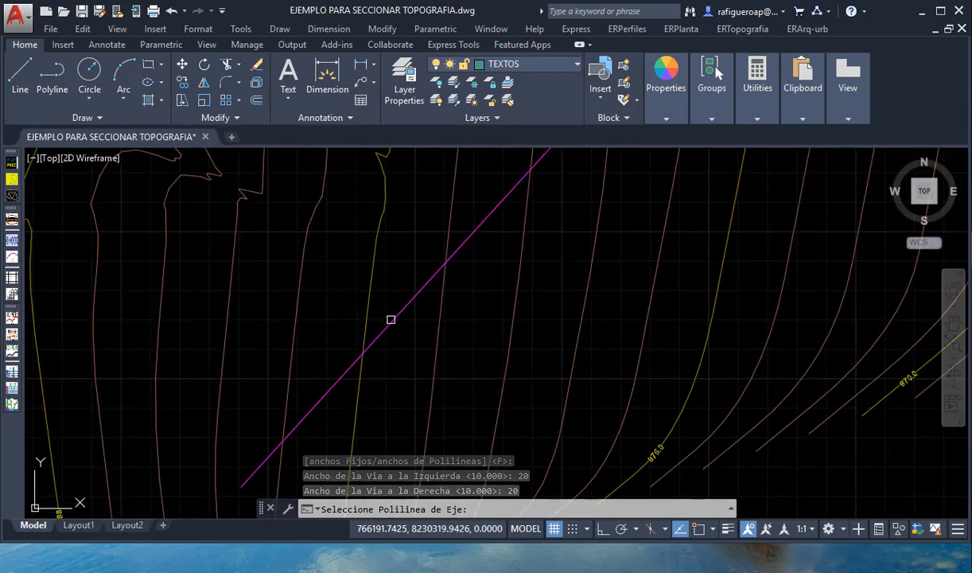
{"action": "left_click", "coordinate": [390, 319]}
{"action": "scroll", "coordinate": [390, 336], "scroll_direction": "down", "scroll_amount": 10}
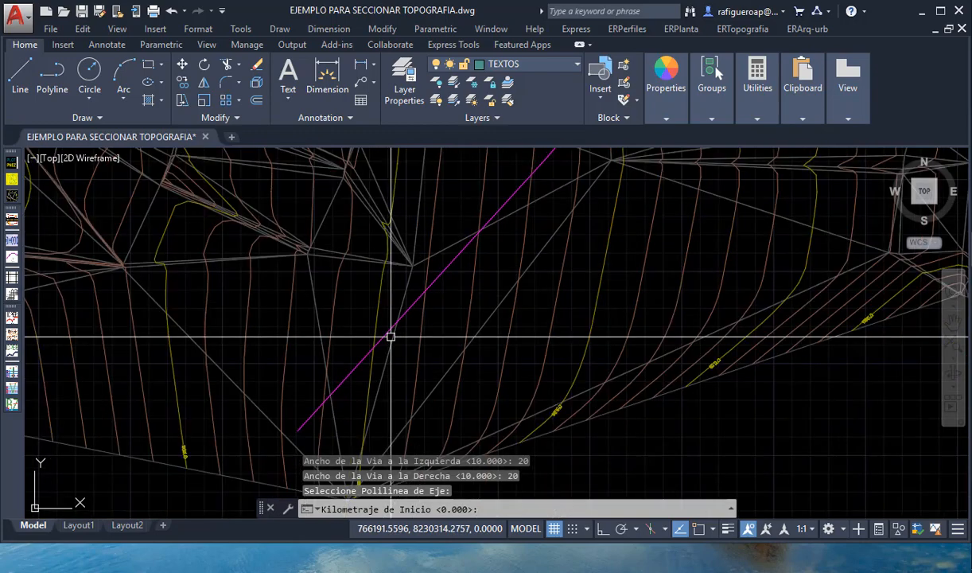
{"action": "scroll", "coordinate": [461, 278], "scroll_direction": "up", "scroll_amount": 5}
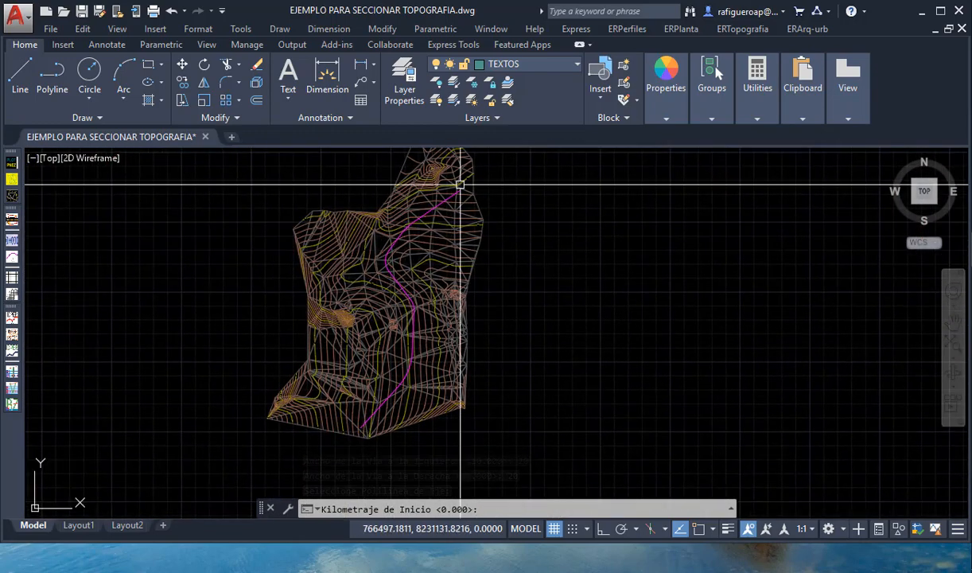
{"action": "key", "text": "Return"}
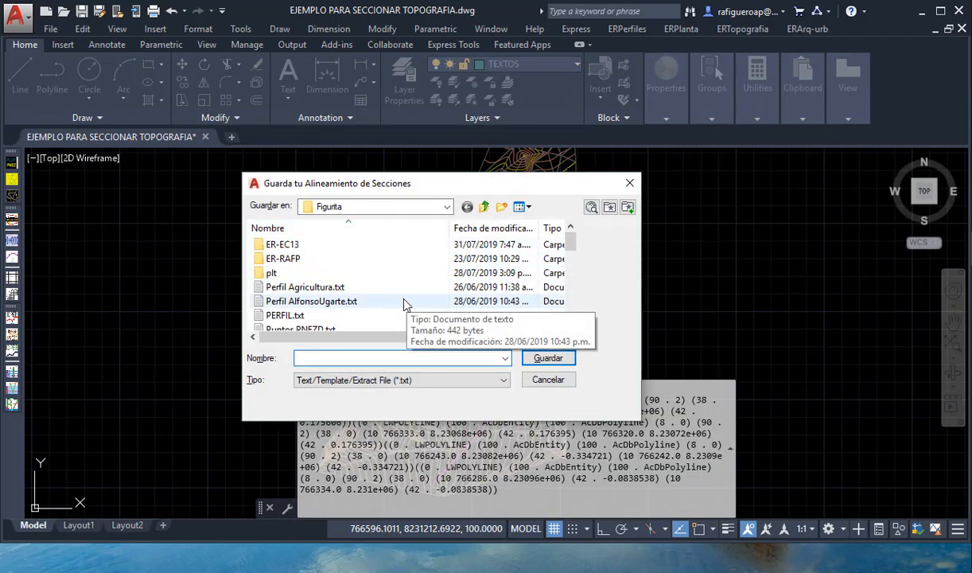
- Save the section alignment as the text file XS_AlineamientoEjemplo on the TRABAJOS (D:) drive
{"action": "scroll", "coordinate": [402, 295], "scroll_direction": "down", "scroll_amount": 10}
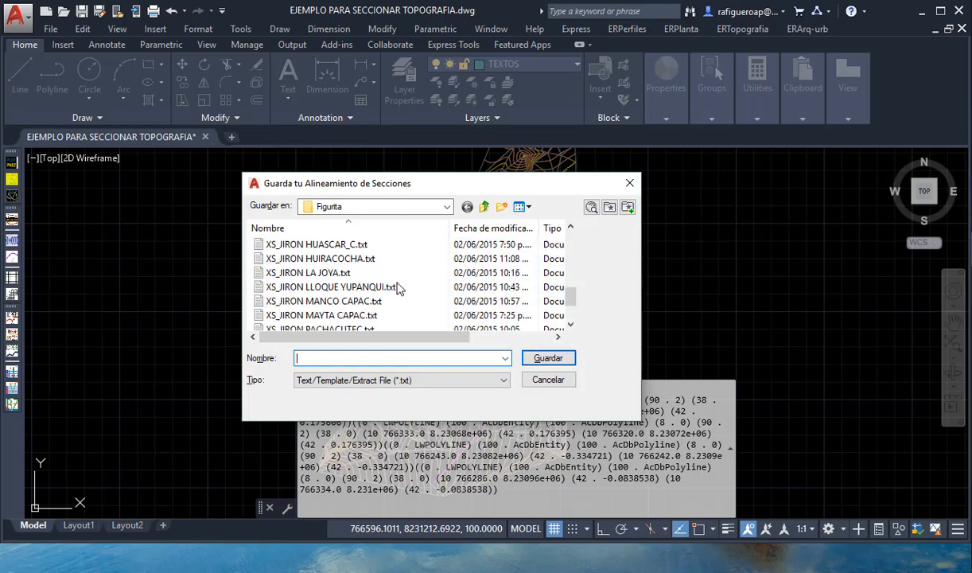
{"action": "scroll", "coordinate": [398, 286], "scroll_direction": "up", "scroll_amount": 10}
{"action": "left_click", "coordinate": [484, 208]}
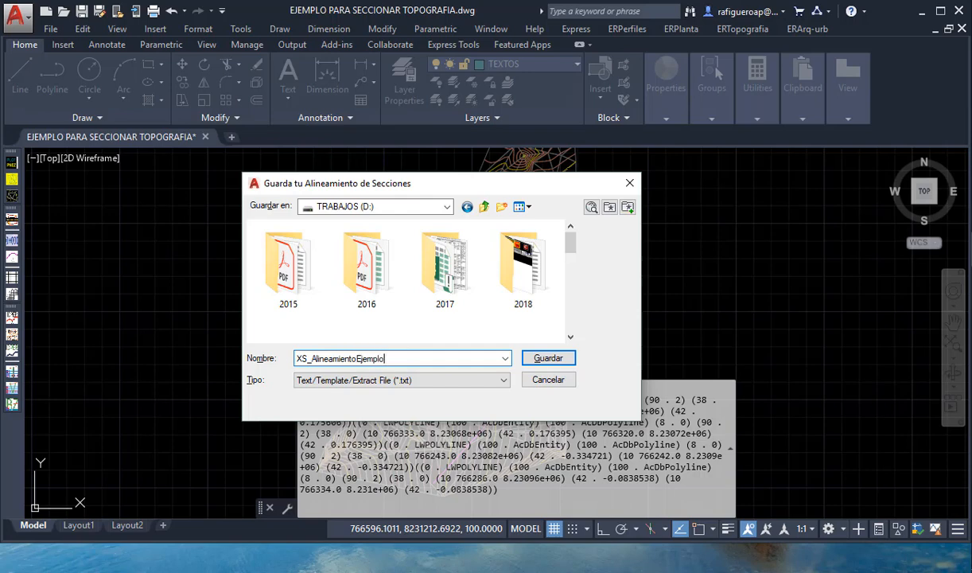
{"action": "left_click", "coordinate": [547, 359]}
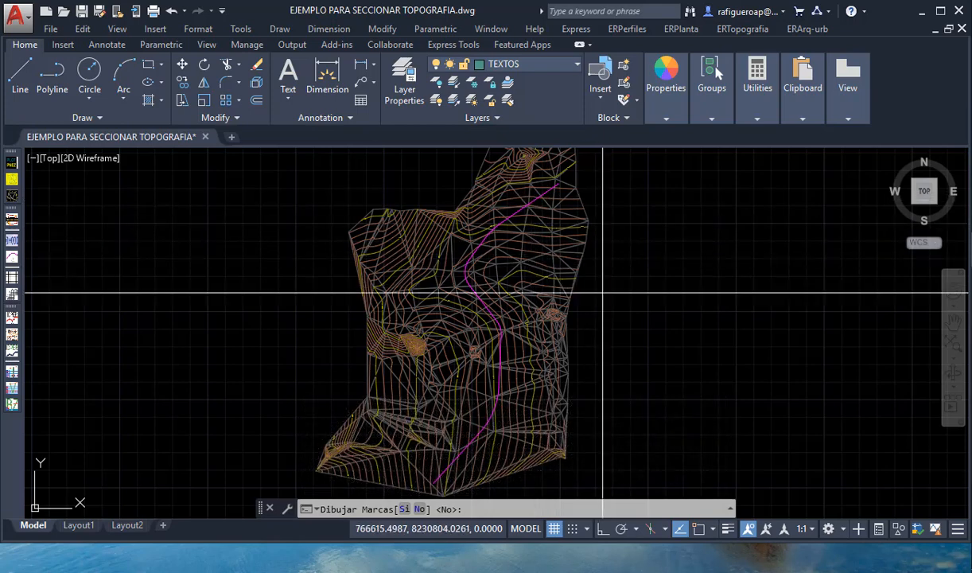
- Choose Si for Dibujar Marcas to draw the cross-section marks along the alignment
{"action": "type", "text": "s"}
{"action": "key", "text": "space"}
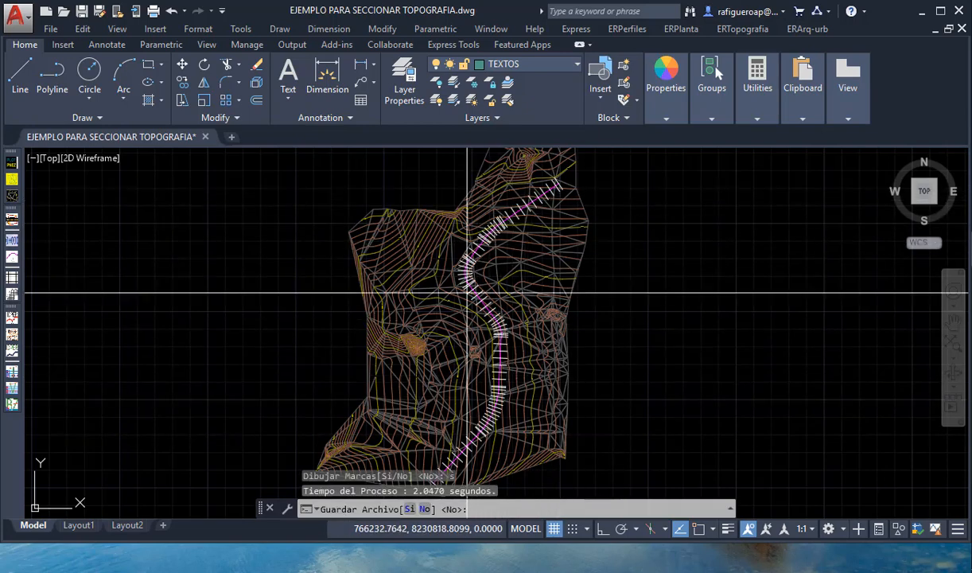
- Choose Si for Guardar Archivo and save the section alignment as the CSV file Alineamiento Ejmplo on the TRABAJOS (D:) drive
{"action": "mouse_move", "coordinate": [489, 393]}
{"action": "middle_mouse_down"}
{"action": "mouse_move", "coordinate": [534, 348]}
{"action": "mouse_move", "coordinate": [483, 415]}
{"action": "middle_mouse_up"}
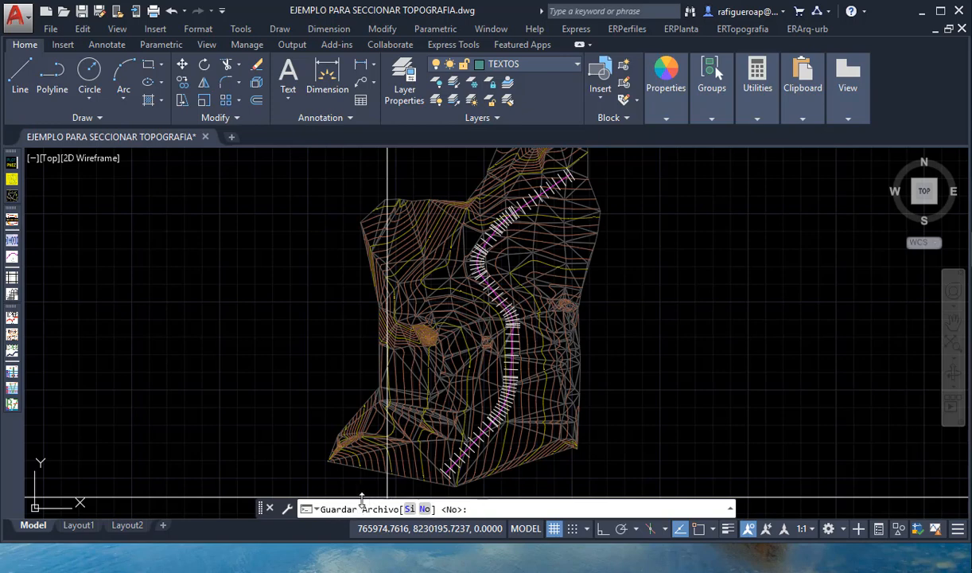
{"action": "scroll", "coordinate": [455, 460], "scroll_direction": "up", "scroll_amount": 6}
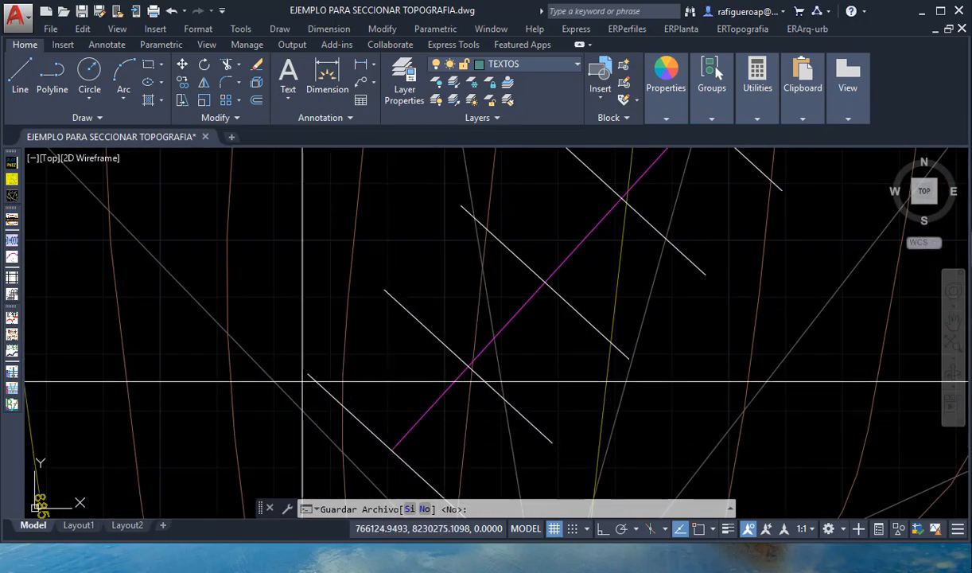
{"action": "scroll", "coordinate": [576, 408], "scroll_direction": "down", "scroll_amount": 8}
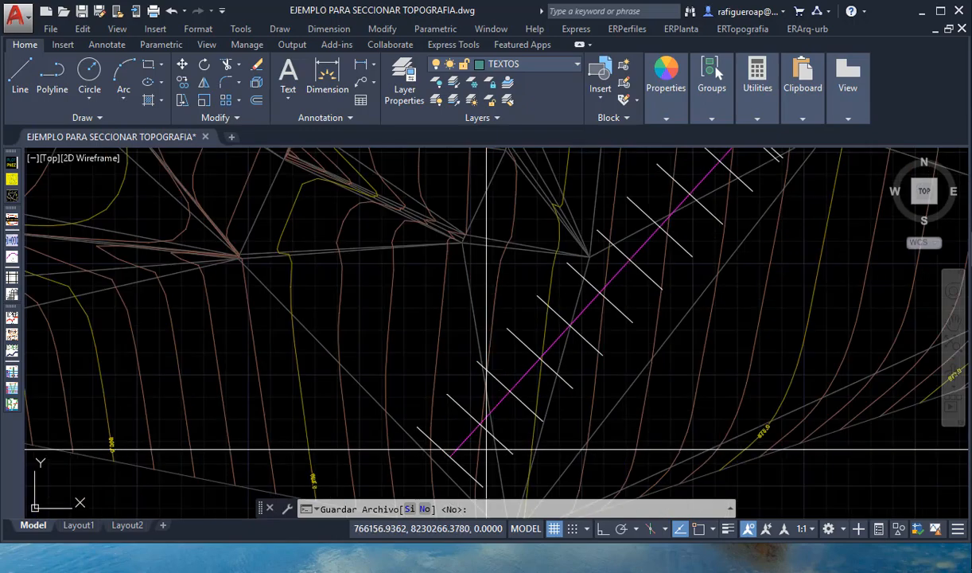
{"action": "middle_click_drag", "start_coordinate": [575, 408], "coordinate": [498, 432]}
{"action": "type", "text": "s"}
{"action": "key", "text": "Return"}
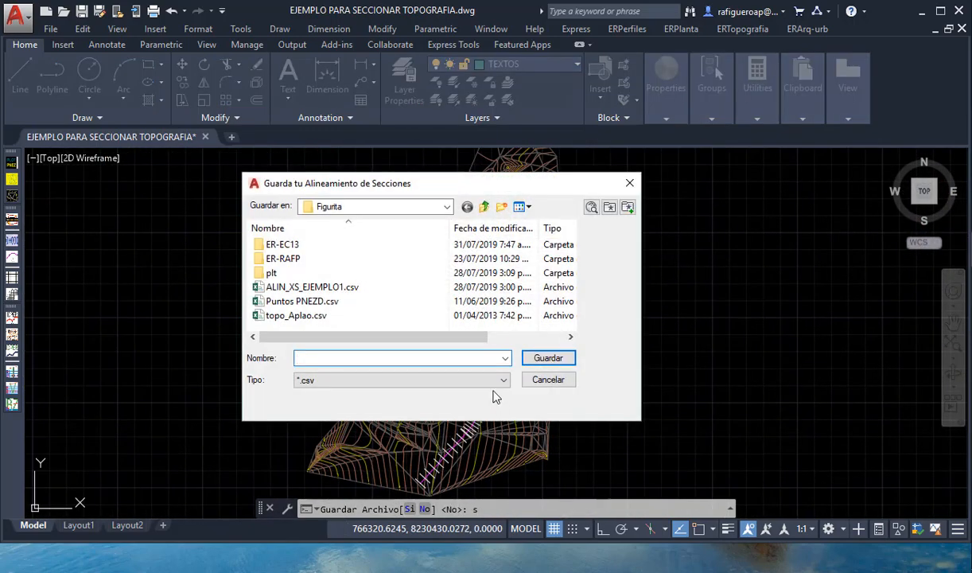
{"action": "left_click", "coordinate": [482, 207]}
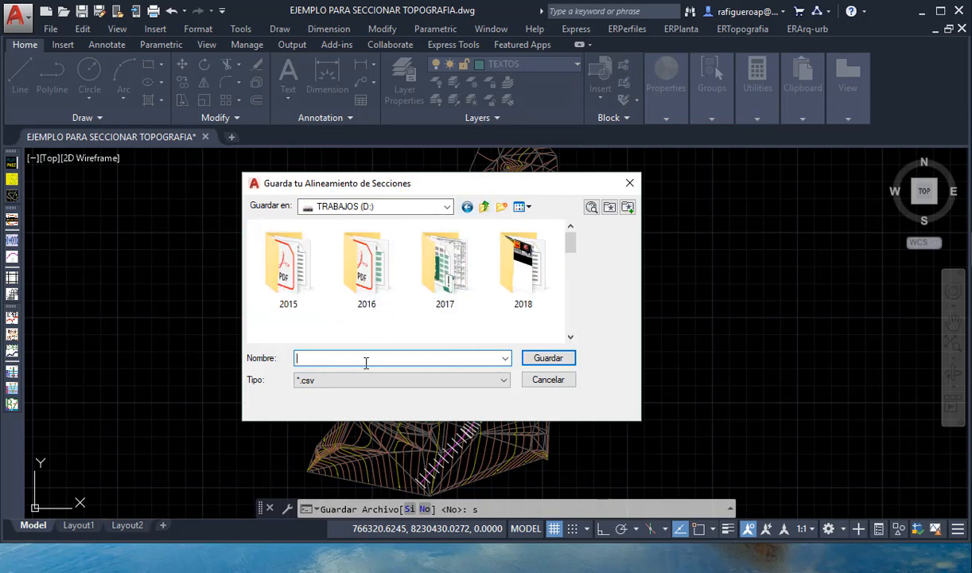
{"action": "type", "text": "Alineamiento Ejmplo"}
{"action": "key", "text": "Return"}
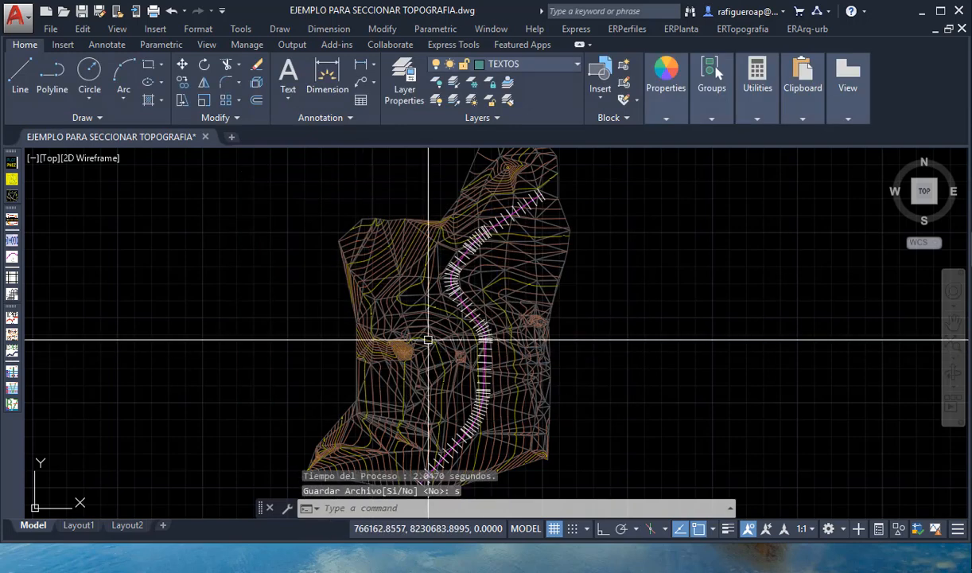
- Hide the cross-section marks on the TickERSecciones layer with the slay command
{"action": "mouse_move", "coordinate": [517, 372]}
{"action": "middle_mouse_down"}
{"action": "mouse_move", "coordinate": [541, 309]}
{"action": "mouse_move", "coordinate": [466, 365]}
{"action": "mouse_move", "coordinate": [505, 328]}
{"action": "middle_mouse_up"}
{"action": "scroll", "coordinate": [541, 309], "scroll_direction": "down", "scroll_amount": 2}
{"action": "scroll", "coordinate": [467, 364], "scroll_direction": "up", "scroll_amount": 2}
{"action": "left_click", "coordinate": [480, 346]}
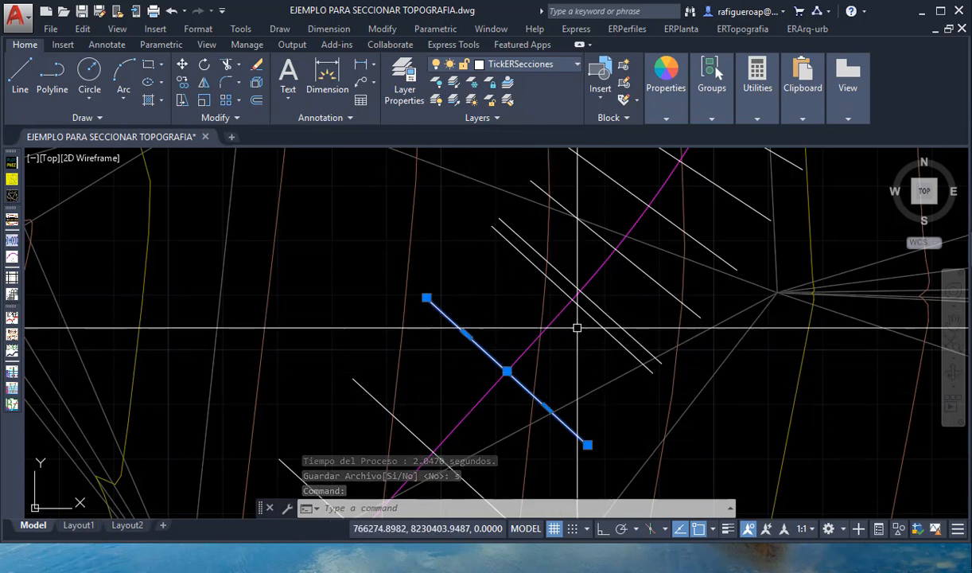
{"action": "key", "text": "Escape"}
{"action": "scroll", "coordinate": [565, 331], "scroll_direction": "down", "scroll_amount": 4}
{"action": "type", "text": "slay"}
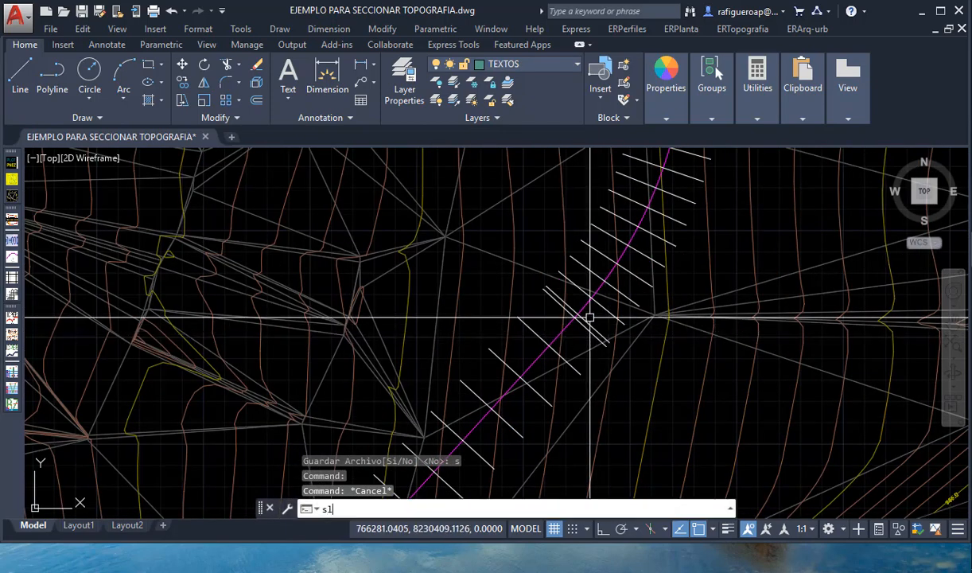
{"action": "key", "text": "Return"}
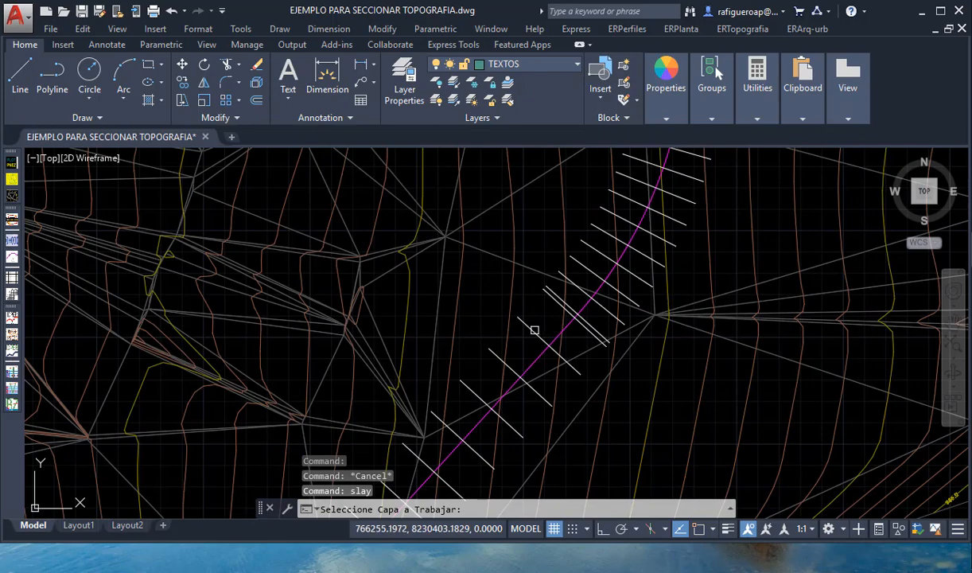
{"action": "scroll", "coordinate": [535, 329], "scroll_direction": "down", "scroll_amount": 6}
{"action": "scroll", "coordinate": [571, 285], "scroll_direction": "up", "scroll_amount": 4}
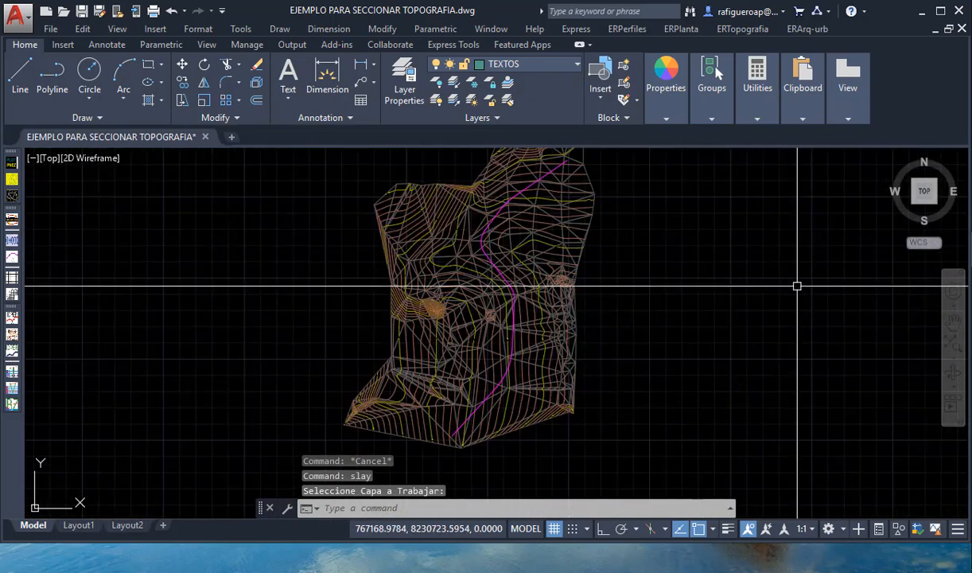
{"action": "scroll", "coordinate": [797, 285], "scroll_direction": "up", "scroll_amount": 3}
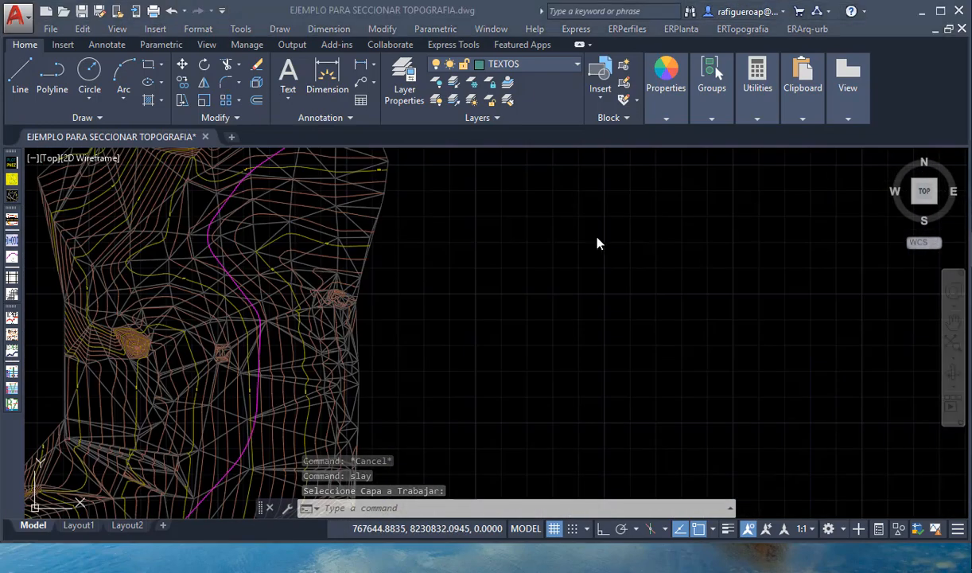
- Switch to File Explorer and open Alineamiento Ejmplo.csv from the TRABAJOS (D:) drive in Excel
{"action": "key", "text": "super+e"}
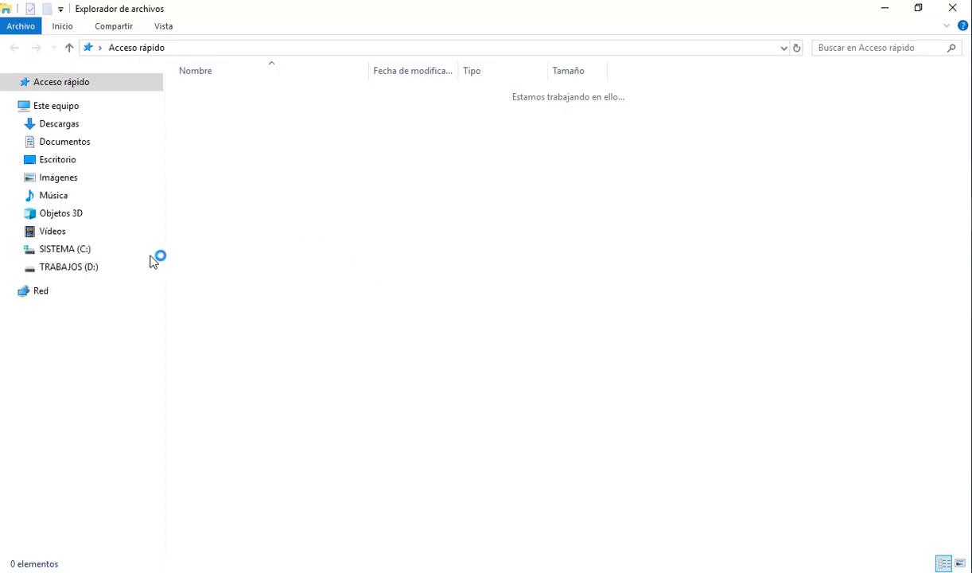
{"action": "left_click", "coordinate": [147, 265]}
{"action": "scroll", "coordinate": [323, 362], "scroll_direction": "down", "scroll_amount": 3}
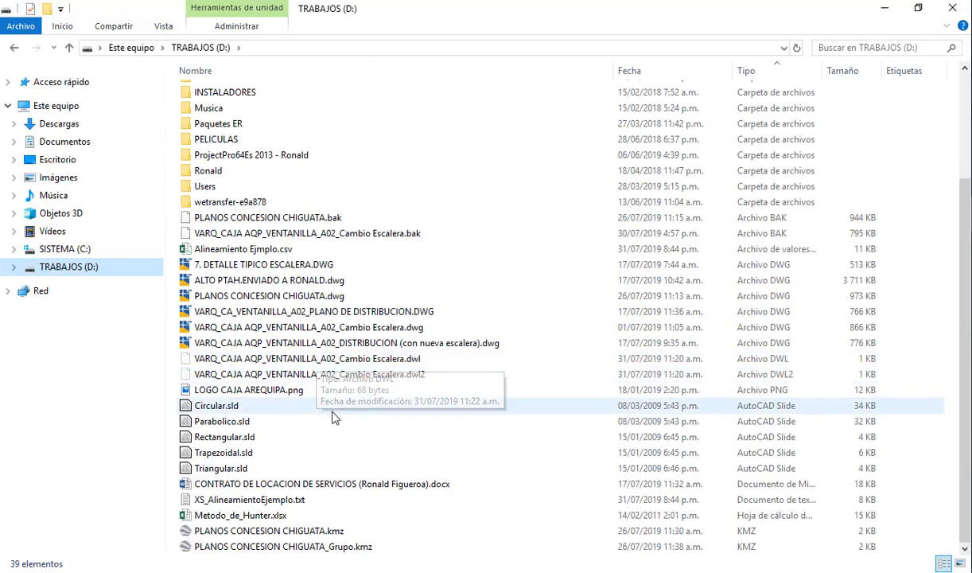
{"action": "scroll", "coordinate": [328, 412], "scroll_direction": "up", "scroll_amount": 2}
{"action": "scroll", "coordinate": [318, 397], "scroll_direction": "up", "scroll_amount": 1}
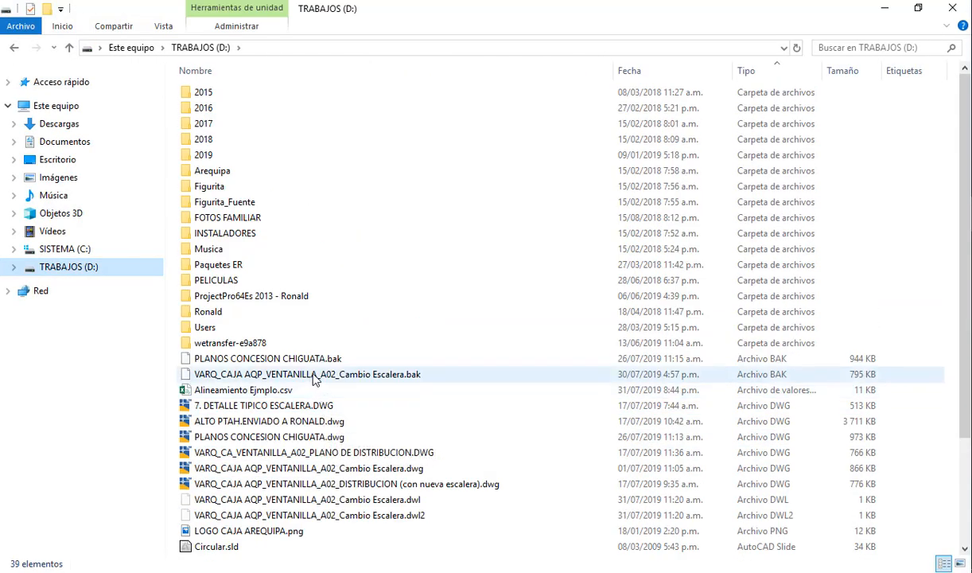
{"action": "left_click", "coordinate": [256, 394]}
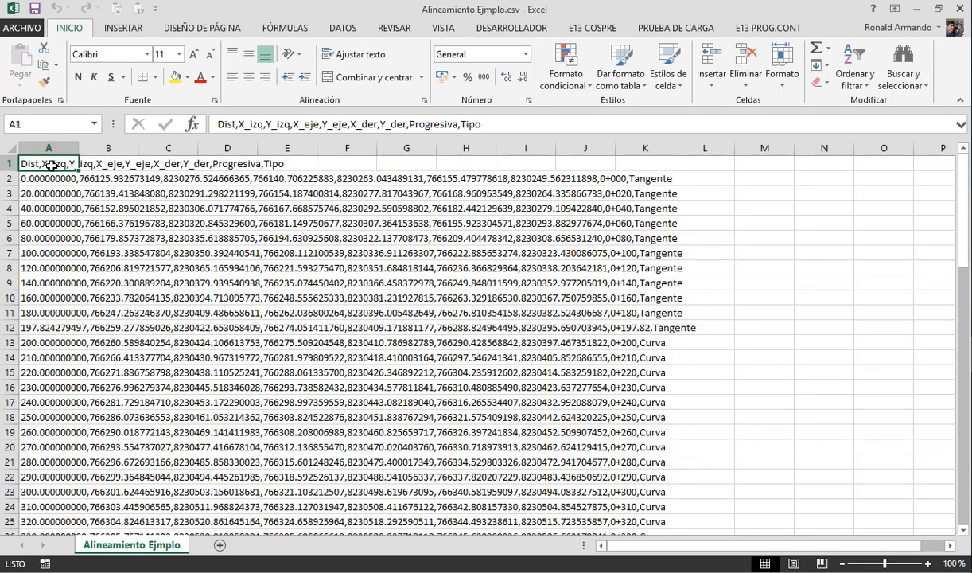
- Split the comma-separated text in column A into separate columns, using Delimitados with Coma as the separator
{"action": "left_click", "coordinate": [48, 149]}
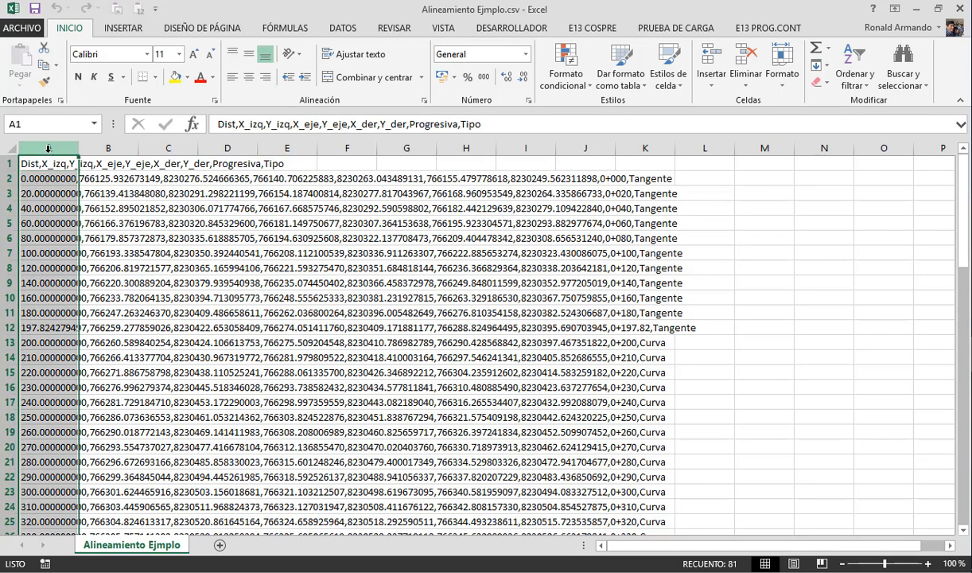
{"action": "left_click", "coordinate": [345, 29]}
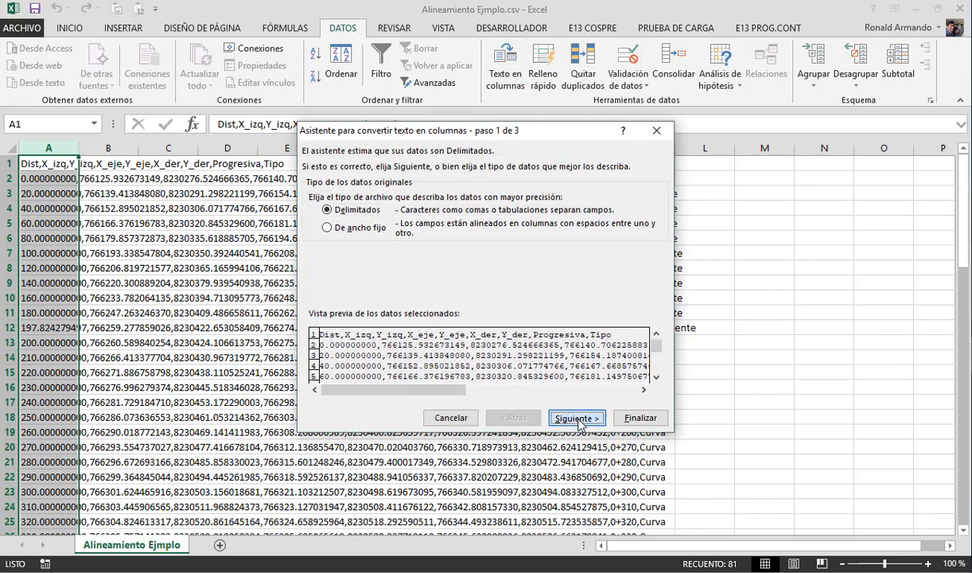
{"action": "left_click", "coordinate": [579, 420]}
{"action": "left_click", "coordinate": [330, 223]}
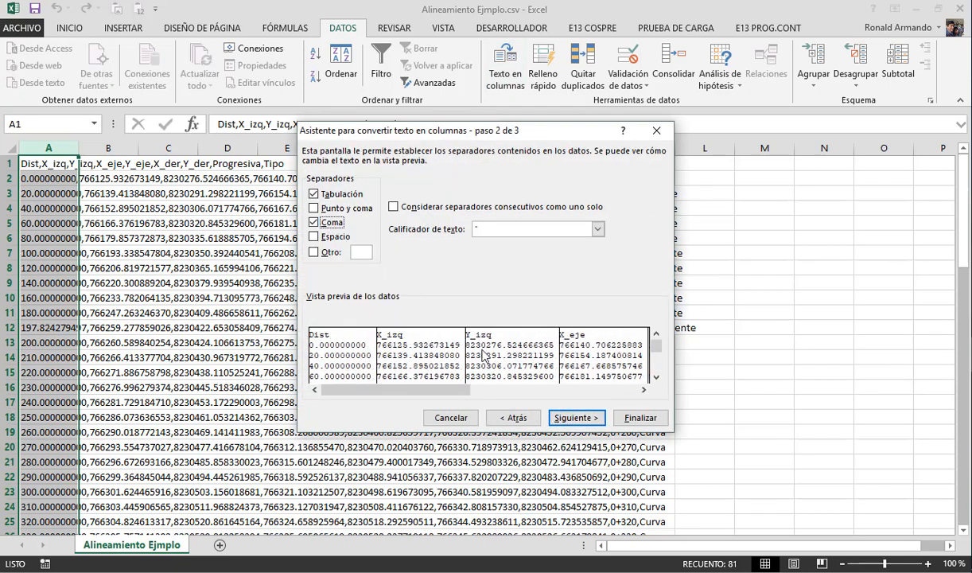
{"action": "left_click", "coordinate": [630, 419]}
{"action": "left_click", "coordinate": [467, 342]}
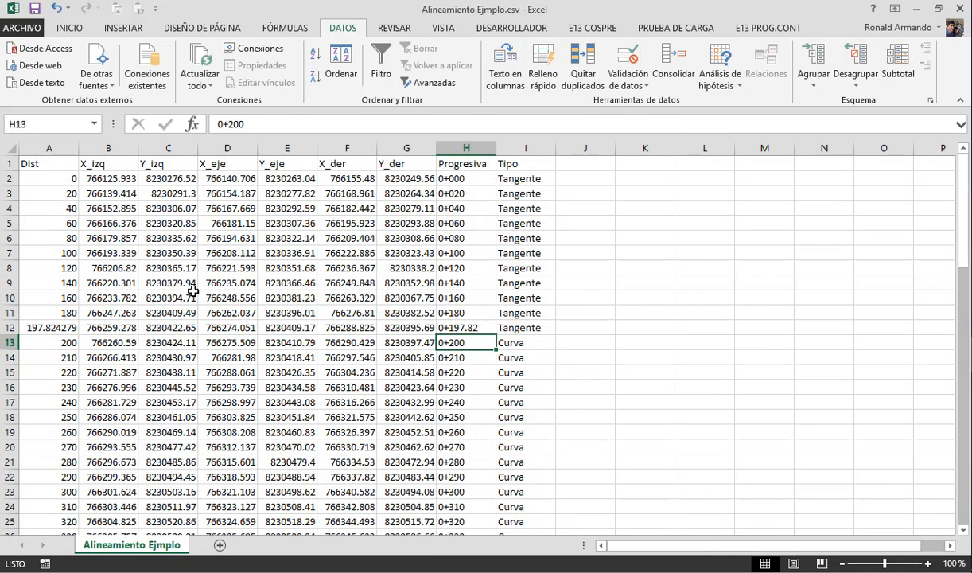
- Examine the Dist column for the section spacing along the tangents and curves of the alignment
{"action": "left_click", "coordinate": [108, 221]}
{"action": "left_click", "coordinate": [57, 178]}
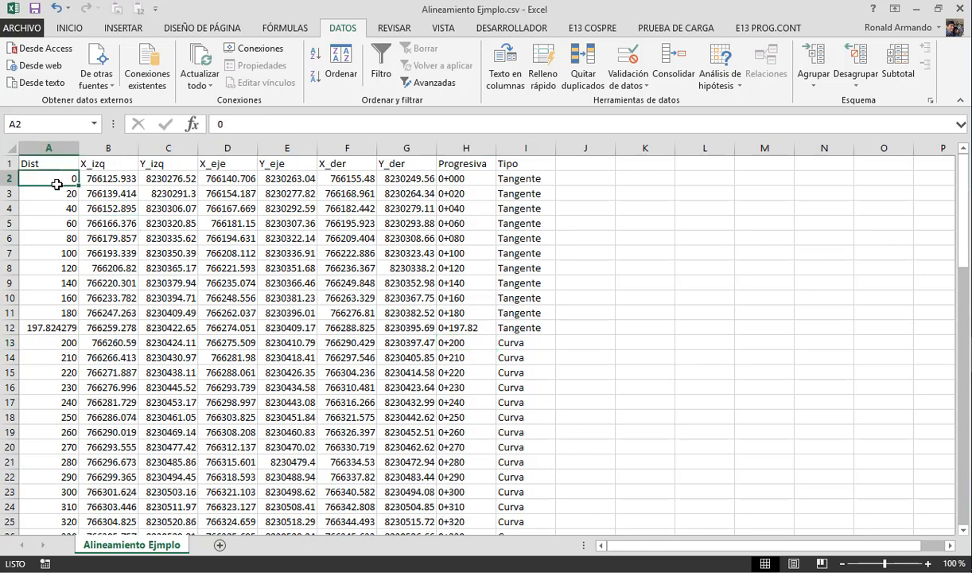
{"action": "left_click_drag", "start_coordinate": [57, 184], "coordinate": [57, 333]}
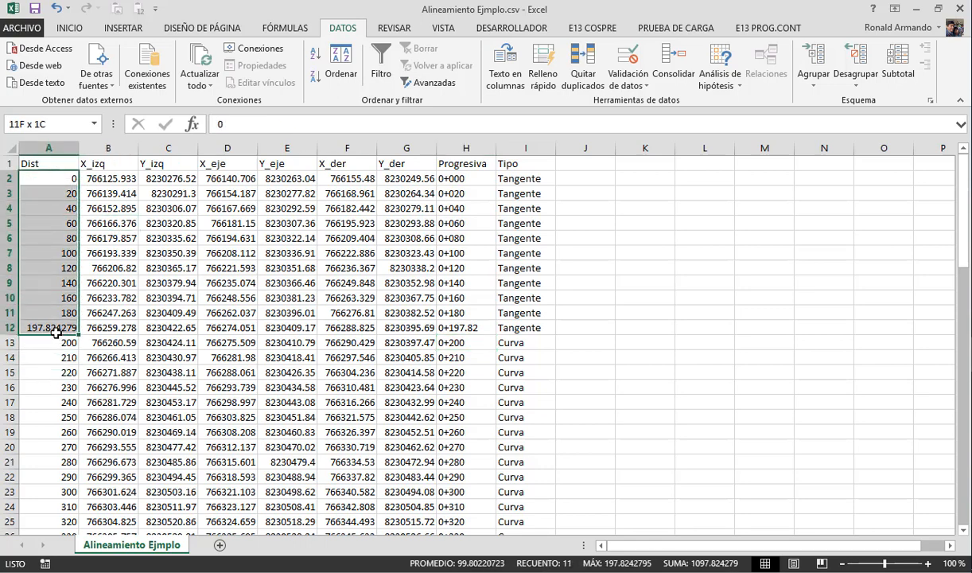
{"action": "left_click", "coordinate": [55, 330]}
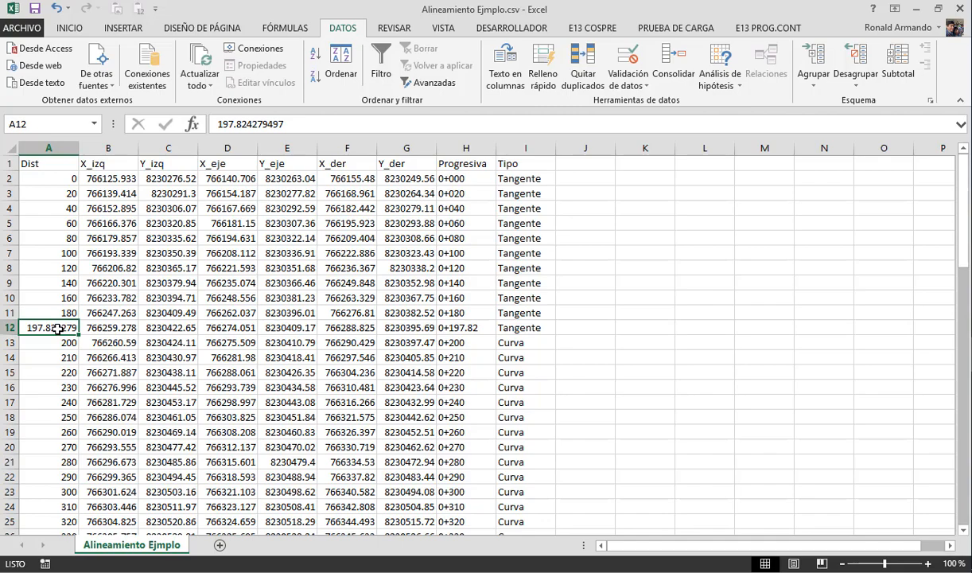
{"action": "left_click", "coordinate": [54, 343]}
{"action": "left_click", "coordinate": [52, 328]}
{"action": "left_click", "coordinate": [54, 343]}
{"action": "scroll", "coordinate": [63, 362], "scroll_direction": "down", "scroll_amount": 11}
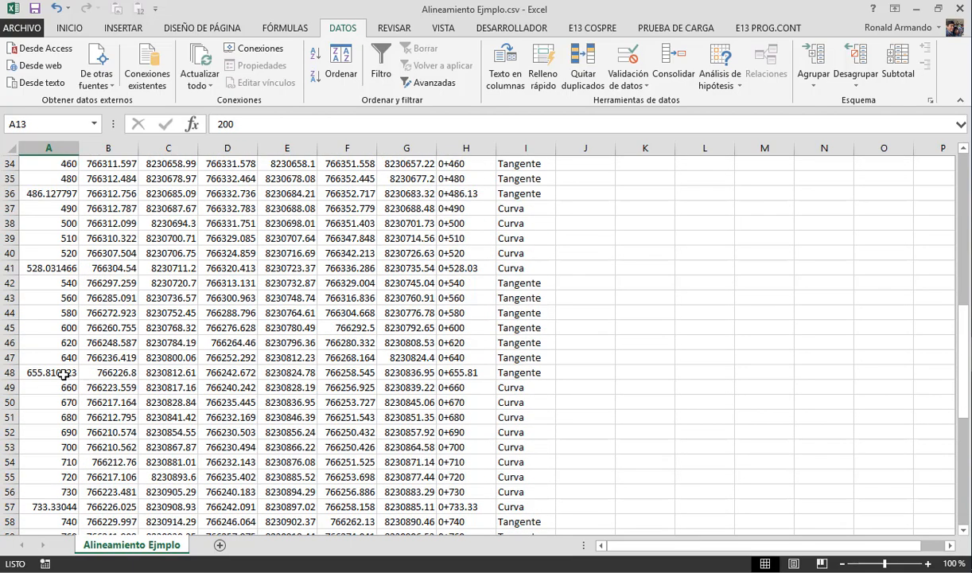
{"action": "scroll", "coordinate": [63, 374], "scroll_direction": "up", "scroll_amount": 11}
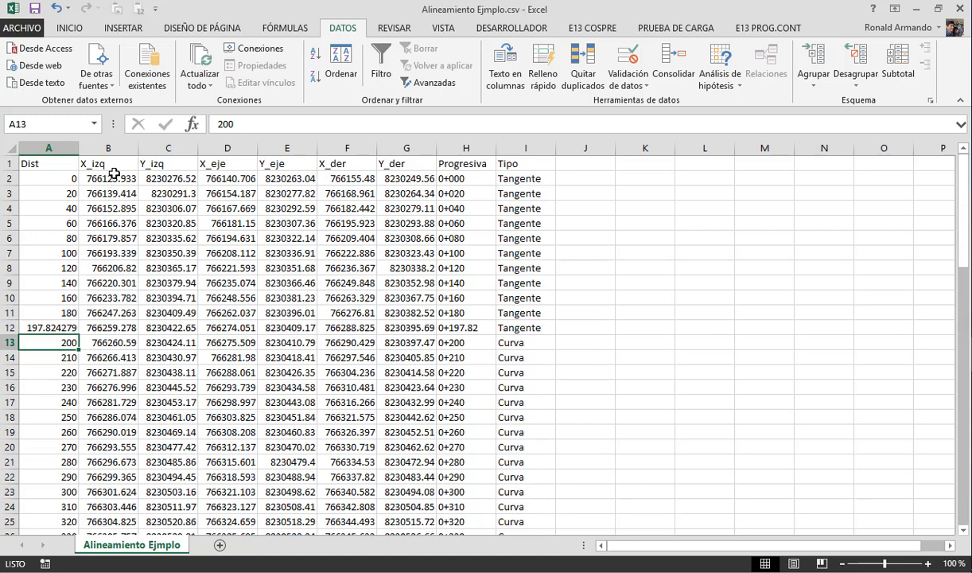
- Examine the X and Y coordinate columns for the left end, axis and right end of each section
{"action": "left_click", "coordinate": [115, 177]}
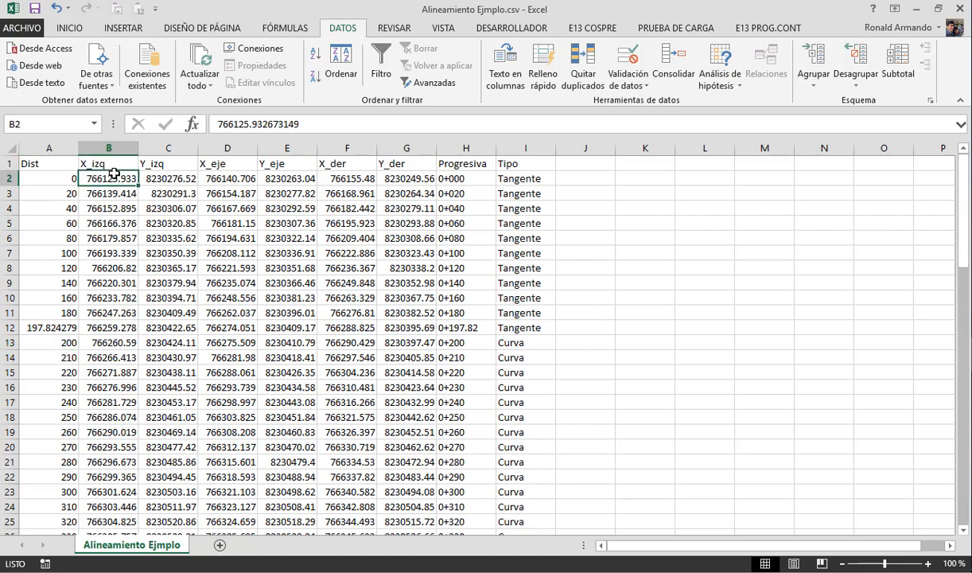
{"action": "left_click", "coordinate": [177, 179]}
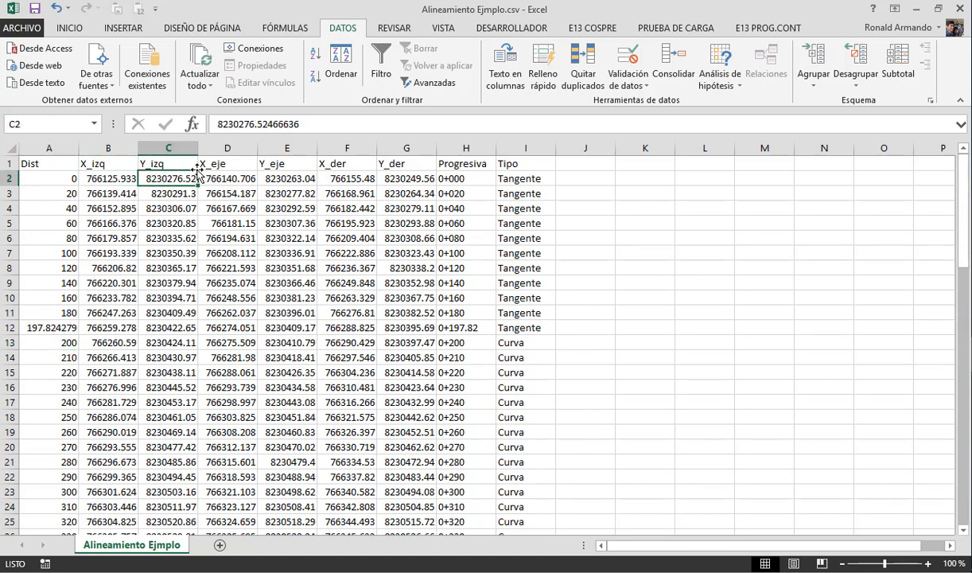
{"action": "left_click_drag", "start_coordinate": [226, 164], "coordinate": [282, 159]}
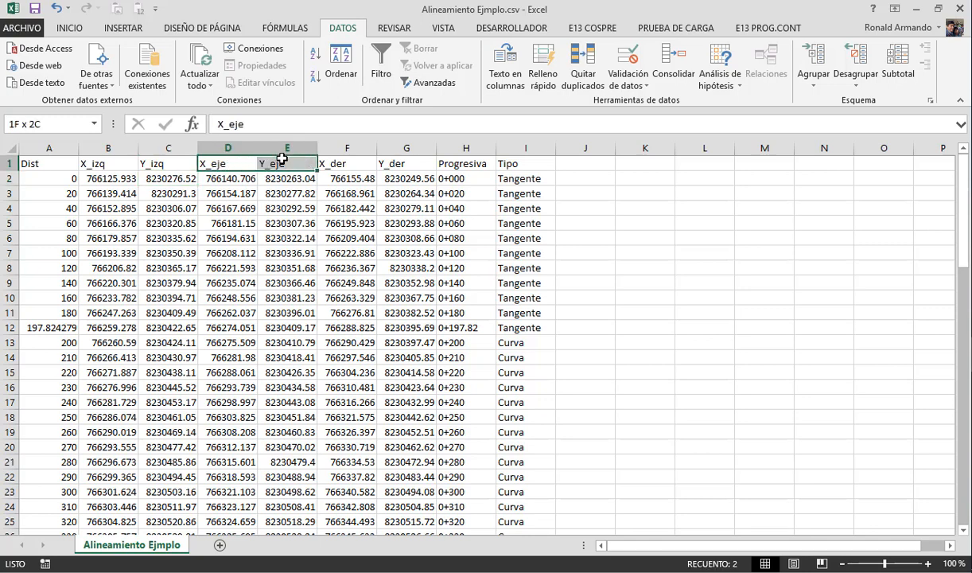
{"action": "left_click_drag", "start_coordinate": [347, 167], "coordinate": [396, 163]}
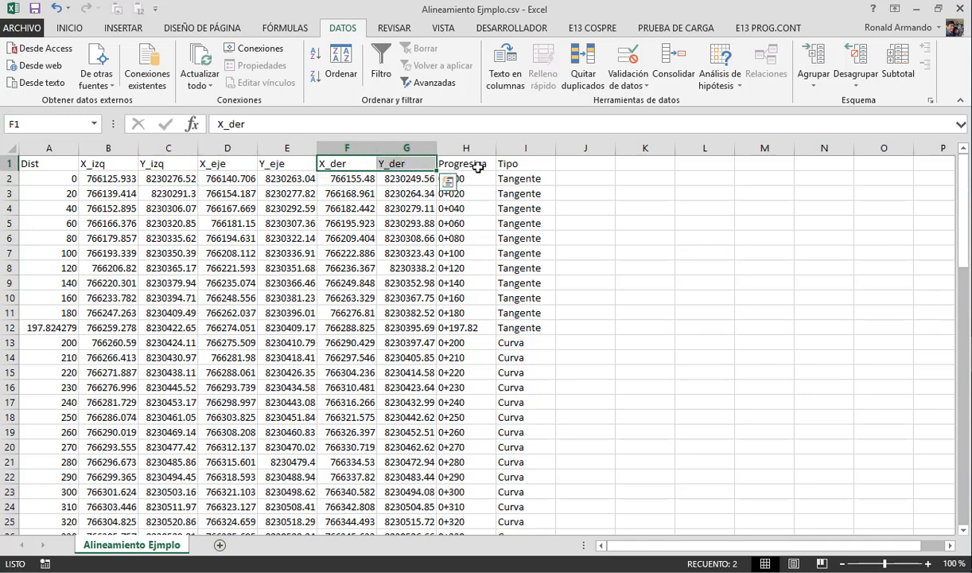
- Review the Dist, Progresiva and Tipo columns down to the last section and close the CSV file without saving the changes
{"action": "left_click_drag", "start_coordinate": [66, 177], "coordinate": [51, 296]}
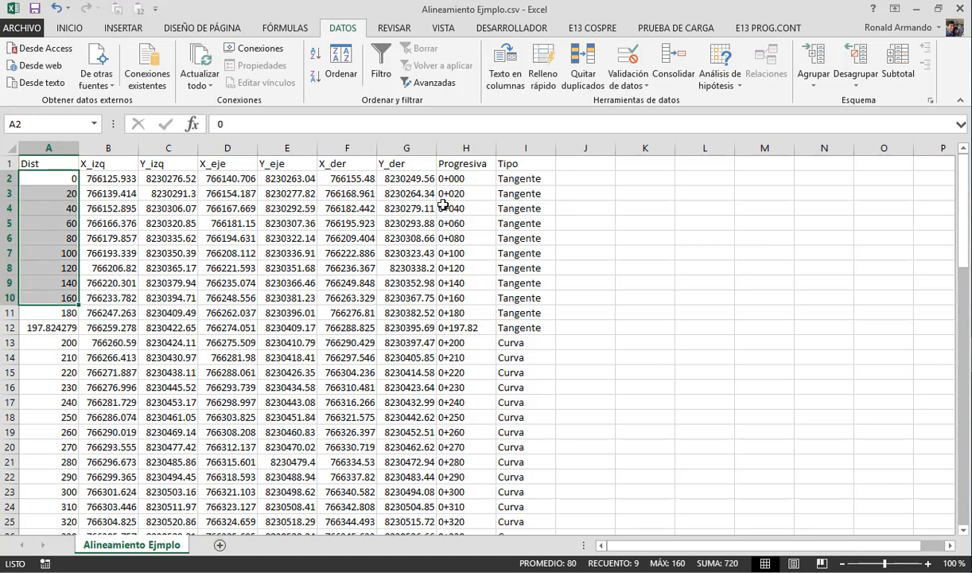
{"action": "left_click", "coordinate": [451, 195]}
{"action": "left_click_drag", "start_coordinate": [465, 179], "coordinate": [464, 356]}
{"action": "left_click", "coordinate": [507, 238]}
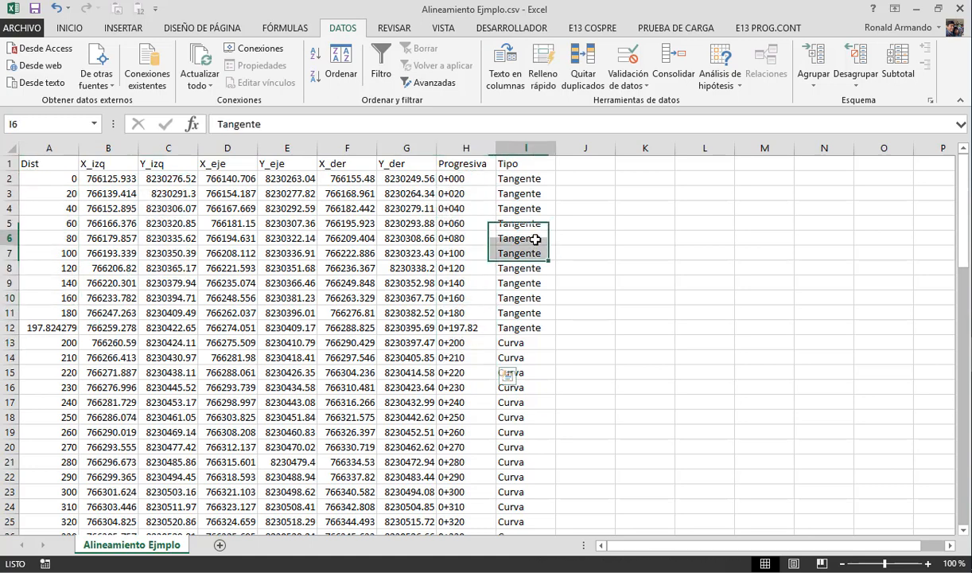
{"action": "left_click", "coordinate": [527, 177]}
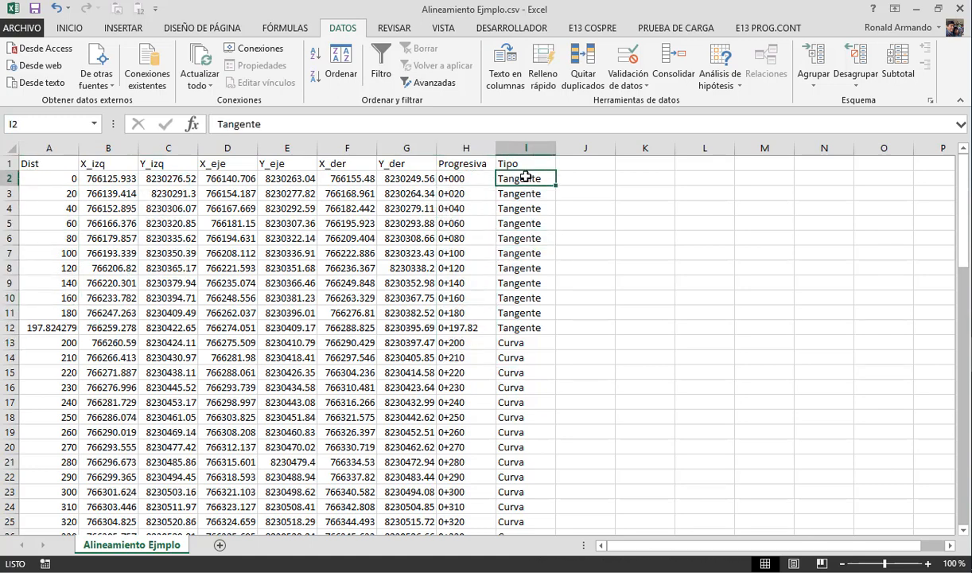
{"action": "left_click_drag", "start_coordinate": [526, 199], "coordinate": [522, 494]}
{"action": "scroll", "coordinate": [530, 492], "scroll_direction": "down", "scroll_amount": 6}
{"action": "scroll", "coordinate": [530, 491], "scroll_direction": "down", "scroll_amount": 20}
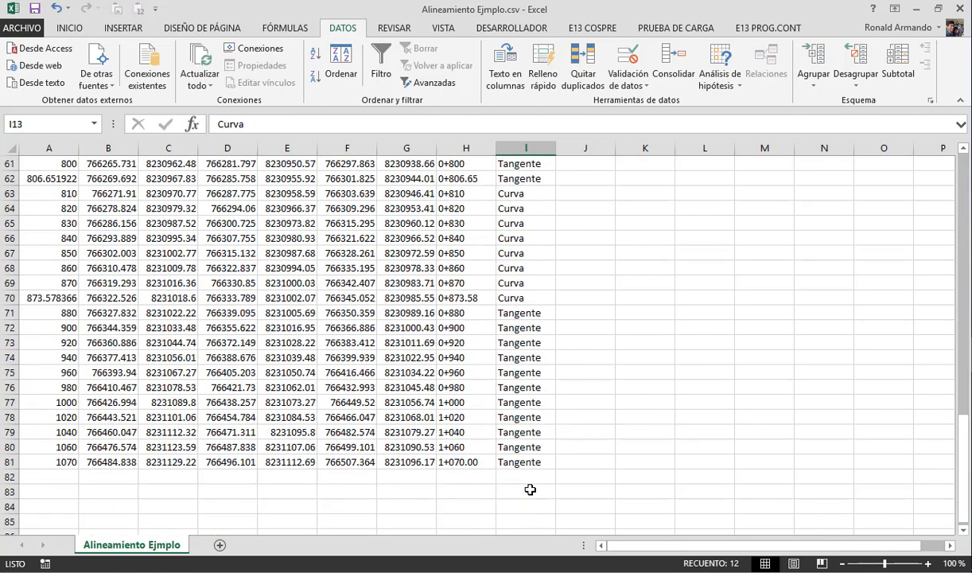
{"action": "scroll", "coordinate": [529, 475], "scroll_direction": "up", "scroll_amount": 7}
{"action": "scroll", "coordinate": [529, 475], "scroll_direction": "up", "scroll_amount": 19}
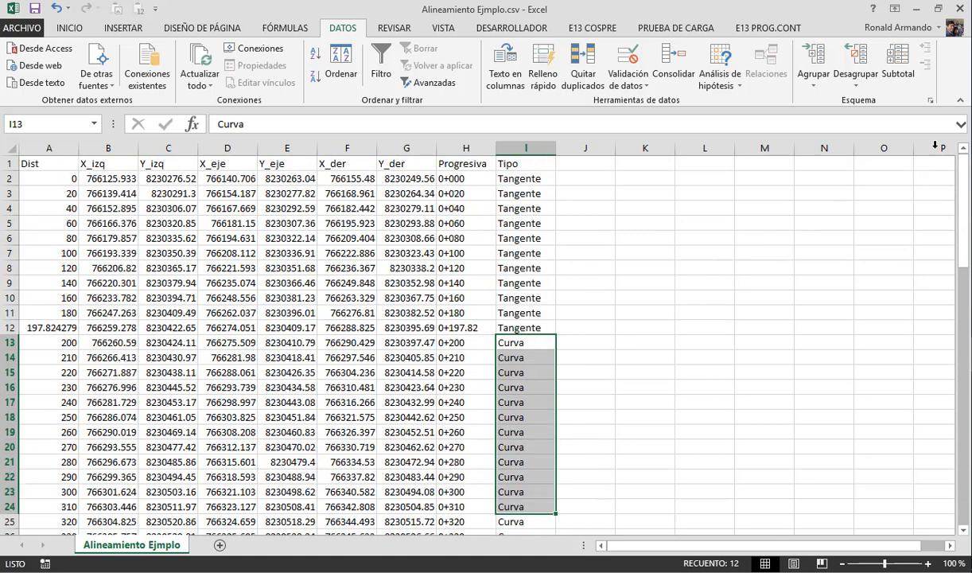
{"action": "left_click", "coordinate": [963, 9]}
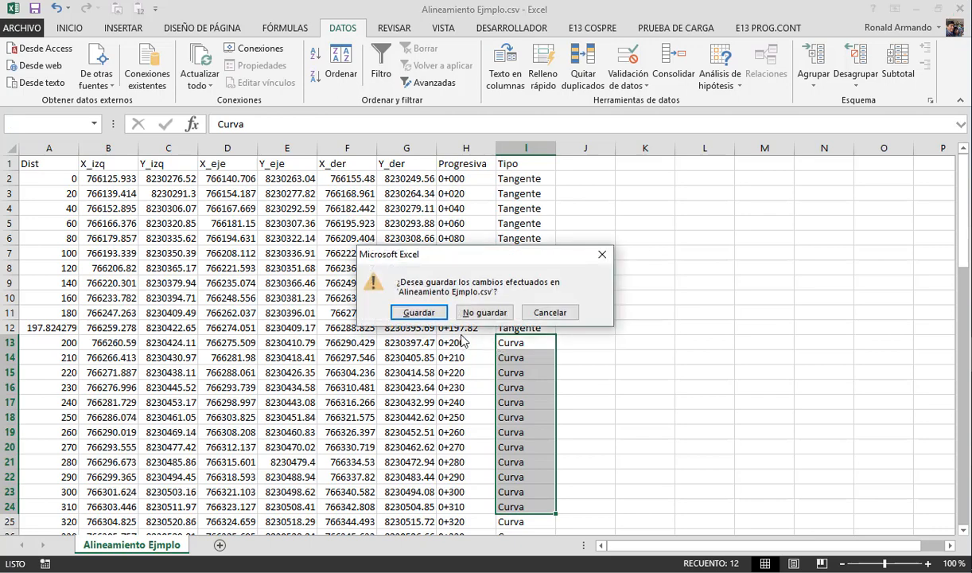
{"action": "left_click", "coordinate": [487, 313]}
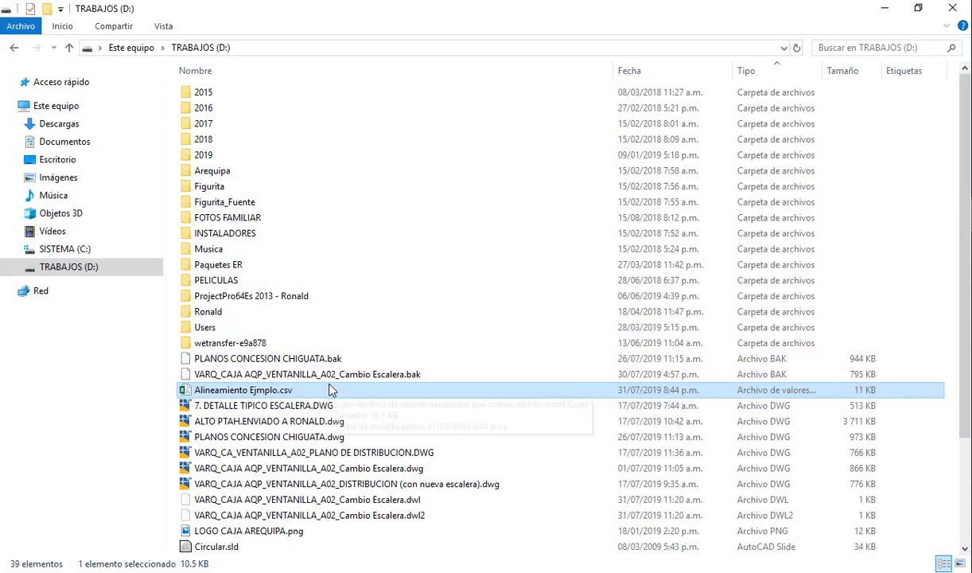
- Review the section offsets and elevations in XS_AlineamientoEjemplo.txt from the first to the last station, and close the file
{"action": "scroll", "coordinate": [324, 400], "scroll_direction": "down", "scroll_amount": 3}
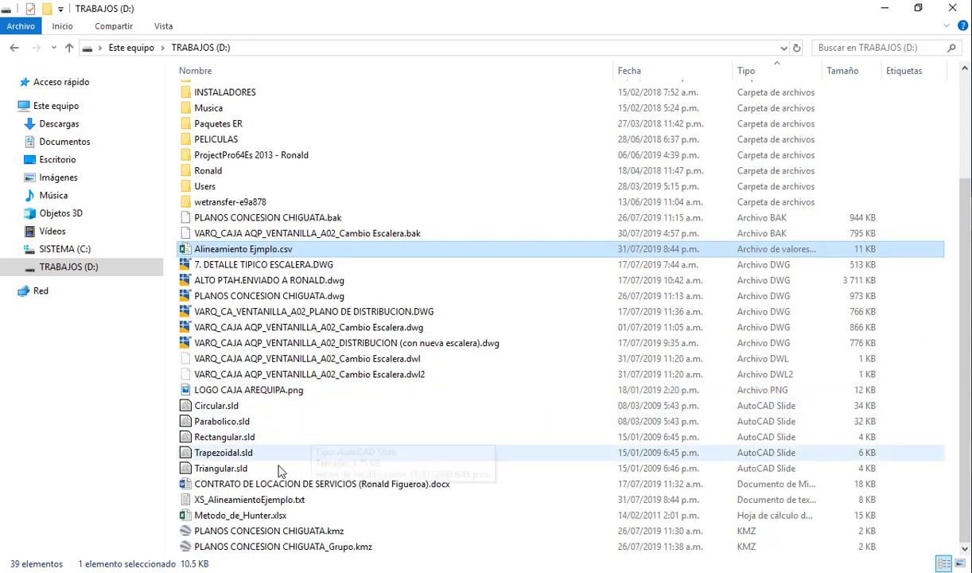
{"action": "left_click", "coordinate": [275, 501]}
{"action": "double_click", "coordinate": [275, 502]}
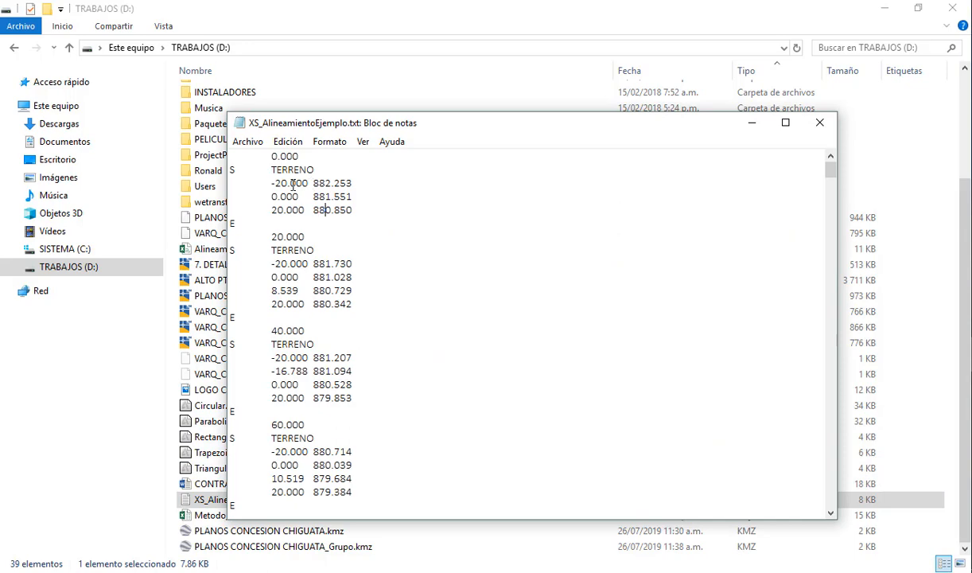
{"action": "scroll", "coordinate": [306, 288], "scroll_direction": "down", "scroll_amount": 20}
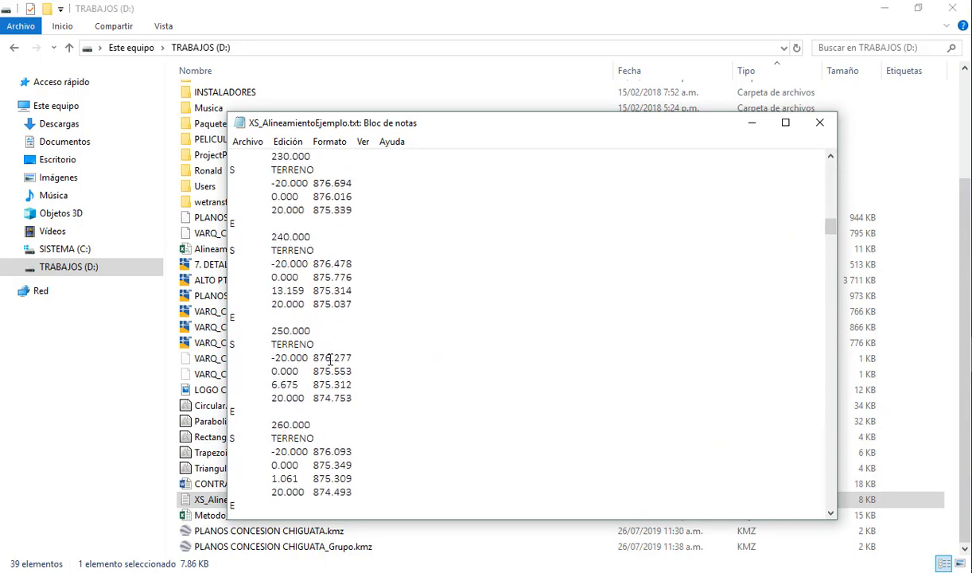
{"action": "scroll", "coordinate": [333, 368], "scroll_direction": "down", "scroll_amount": 20}
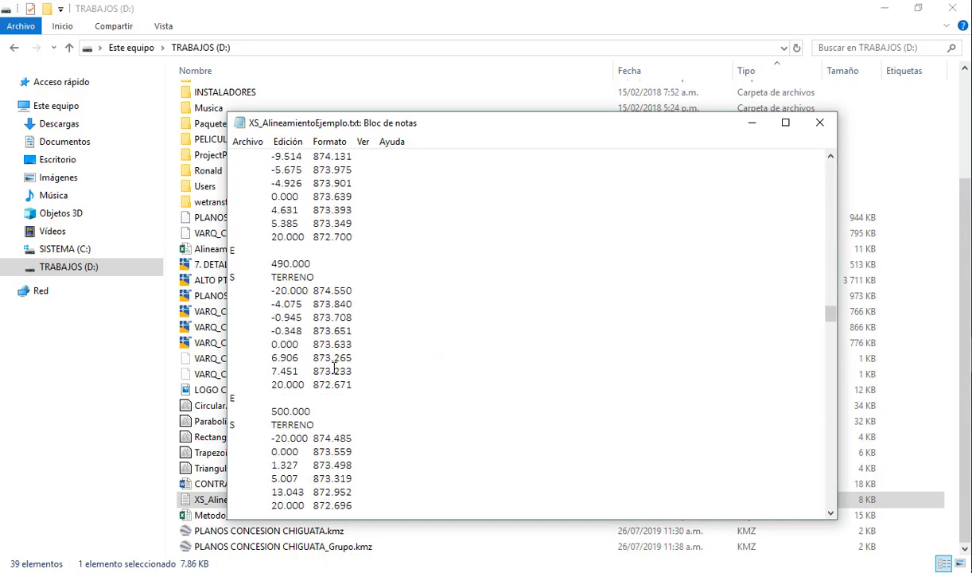
{"action": "scroll", "coordinate": [334, 367], "scroll_direction": "down", "scroll_amount": 15}
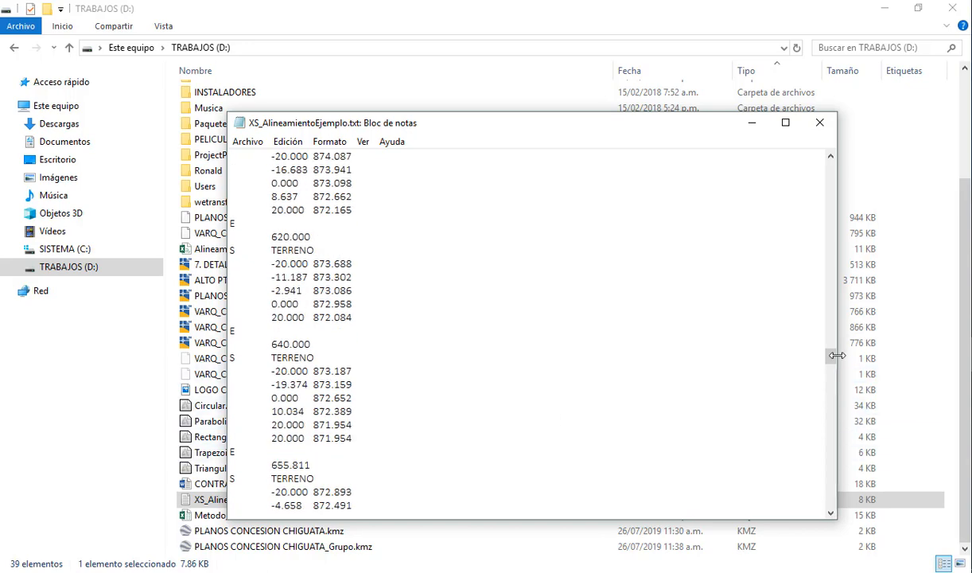
{"action": "left_click_drag", "start_coordinate": [831, 359], "coordinate": [838, 528]}
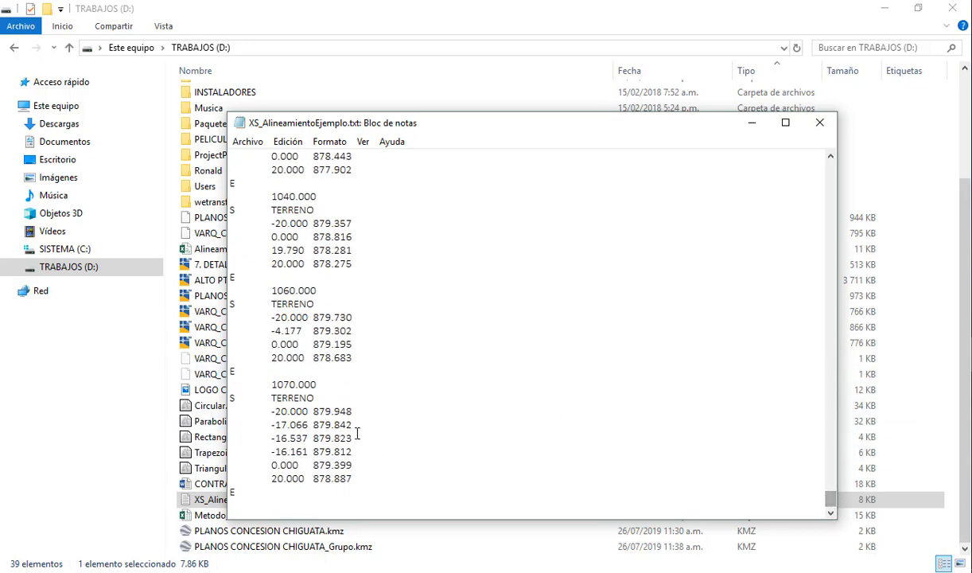
{"action": "left_click", "coordinate": [358, 401]}
{"action": "left_click", "coordinate": [835, 125]}
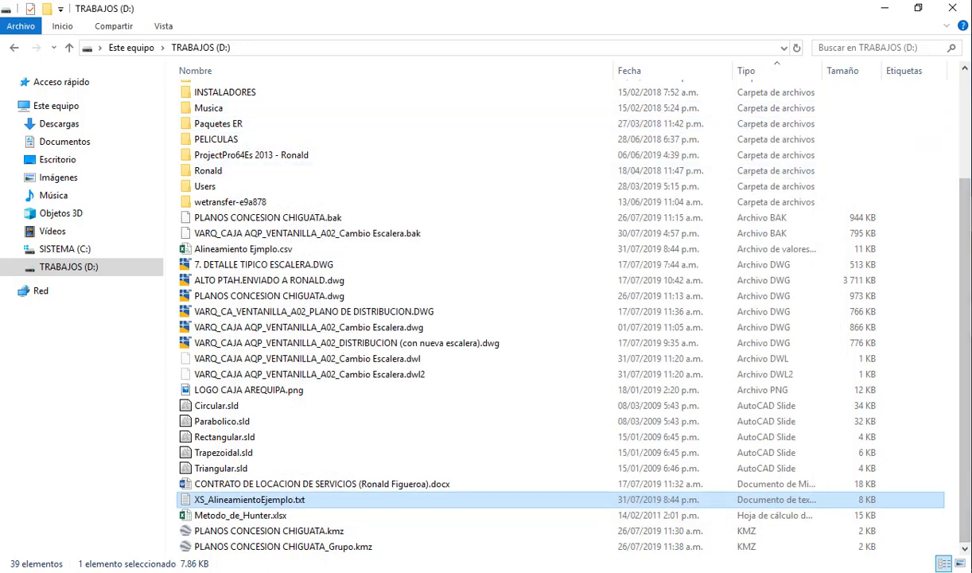
- Switch back to the topography drawing in AutoCAD and cancel the pending selection, with the whole alignment in view
{"action": "key", "text": "alt+Tab"}
{"action": "left_click", "coordinate": [571, 315]}
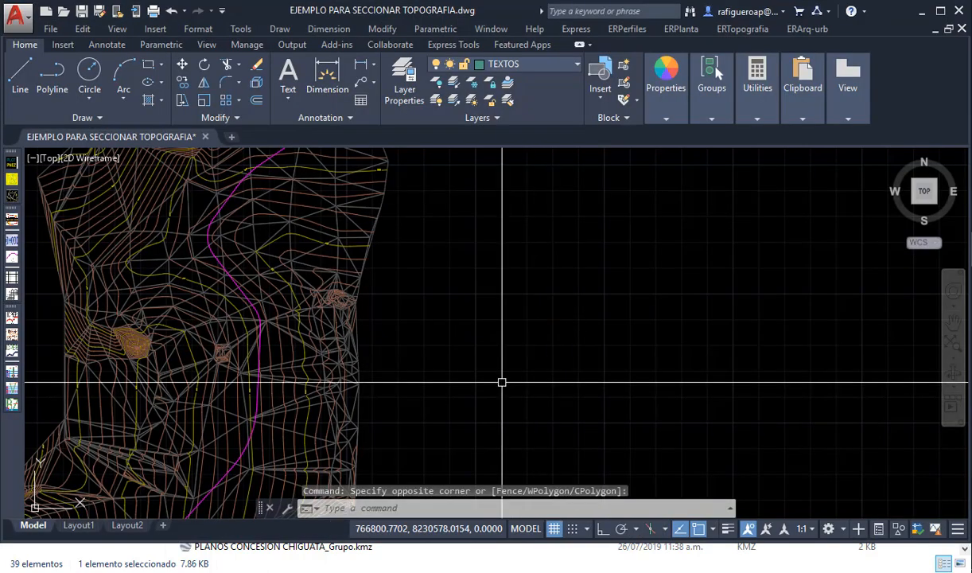
{"action": "key", "text": "Escape"}
{"action": "key", "text": "Escape"}
{"action": "scroll", "coordinate": [491, 392], "scroll_direction": "down", "scroll_amount": 2}
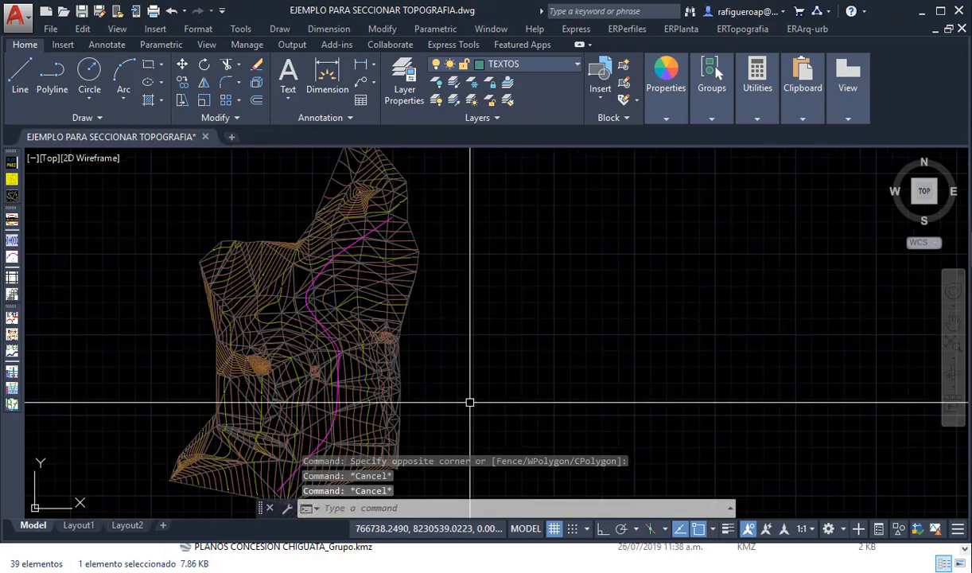
{"action": "mouse_move", "coordinate": [493, 391]}
{"action": "middle_mouse_down"}
{"action": "mouse_move", "coordinate": [510, 326]}
{"action": "mouse_move", "coordinate": [483, 360]}
{"action": "middle_mouse_up"}
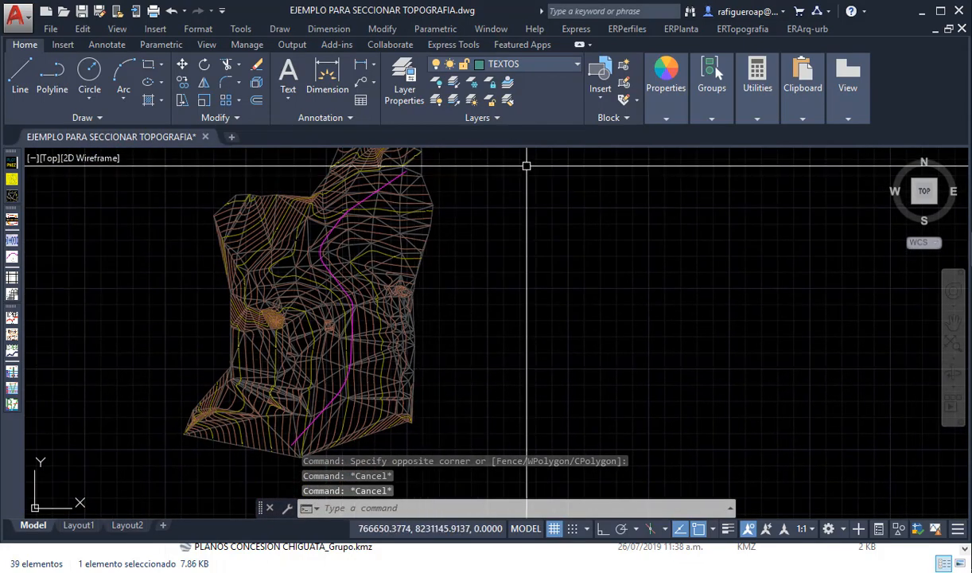
- Annotate the magenta alignment with Acotar un Alineamiento: erase previous layers, text size 4.00, increment 20, starting chainage 0.000, Izquierda chainage labels
{"action": "left_click", "coordinate": [664, 118]}
{"action": "left_click", "coordinate": [684, 30]}
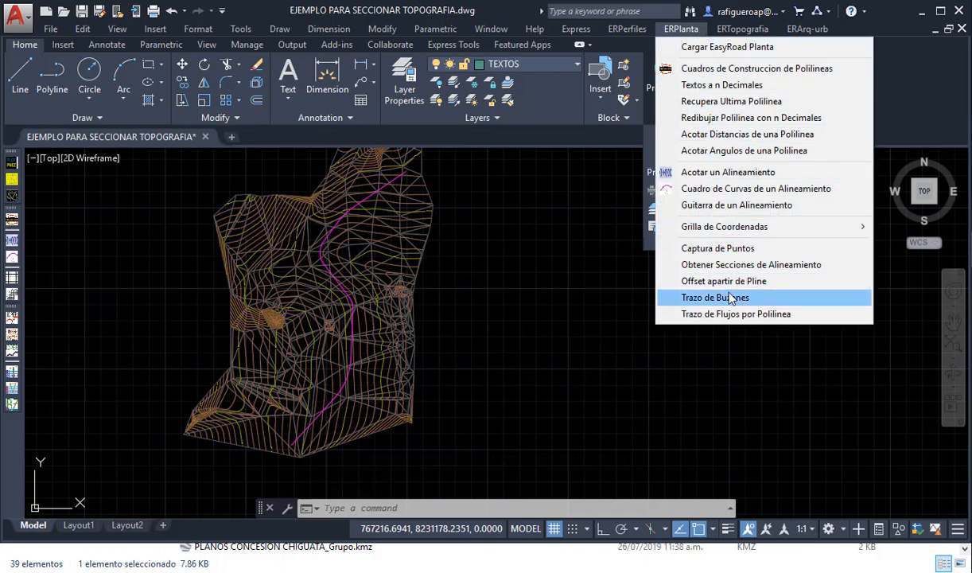
{"action": "left_click", "coordinate": [726, 172]}
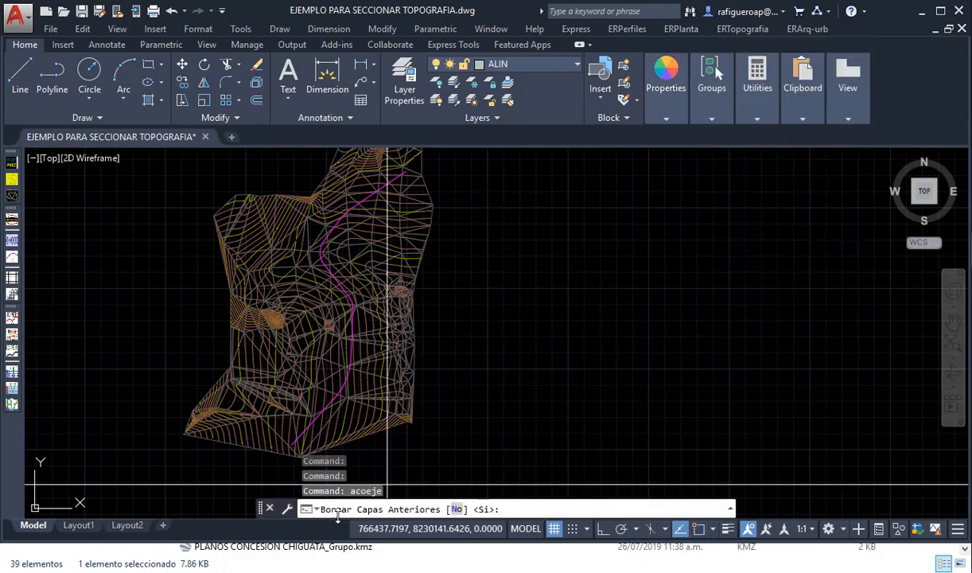
{"action": "key", "text": "Return"}
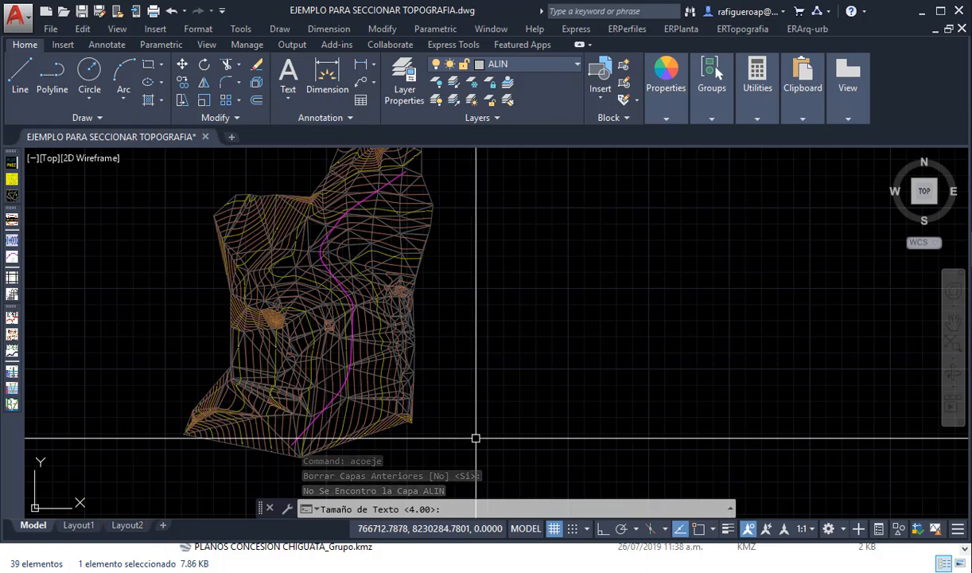
{"action": "key", "text": "Return"}
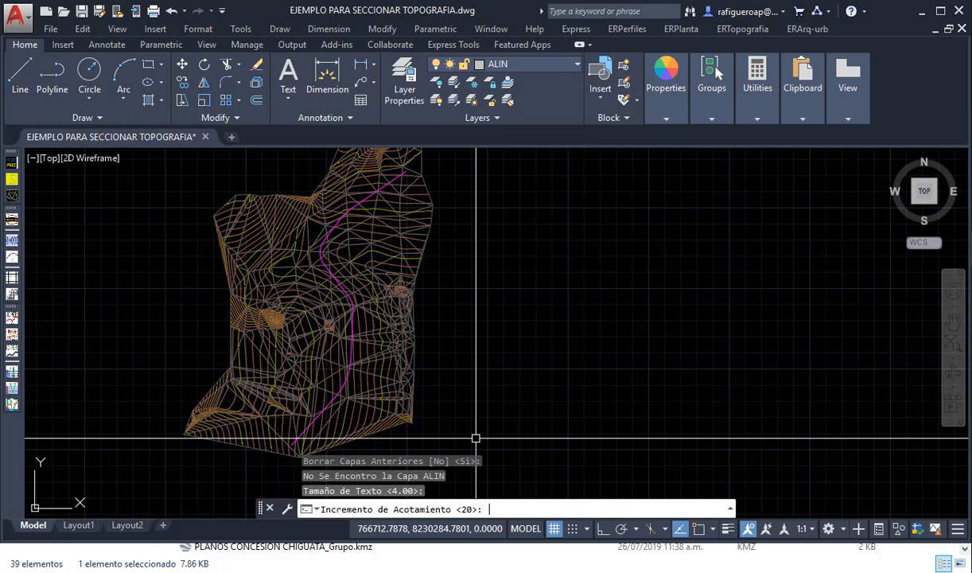
{"action": "key", "text": "Return"}
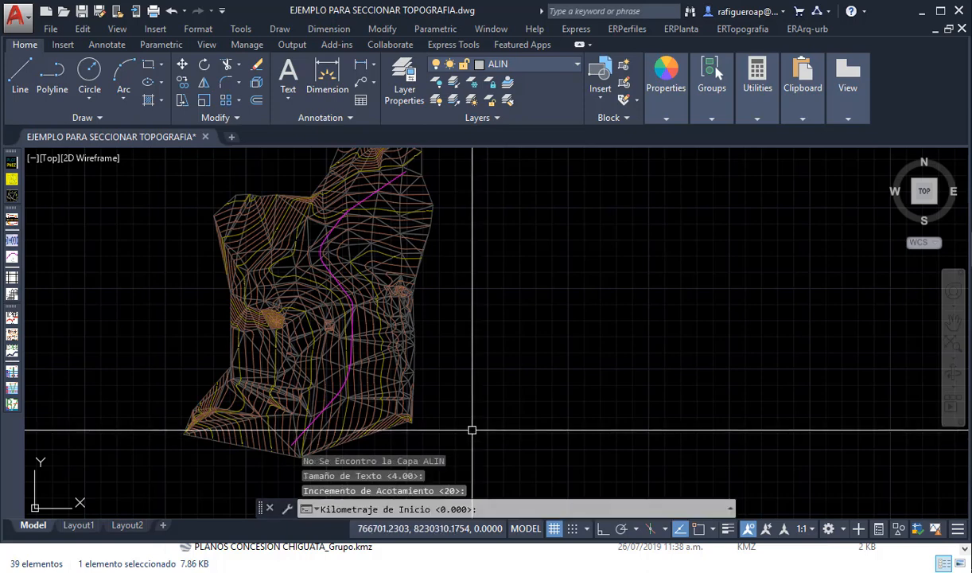
{"action": "key", "text": "Return"}
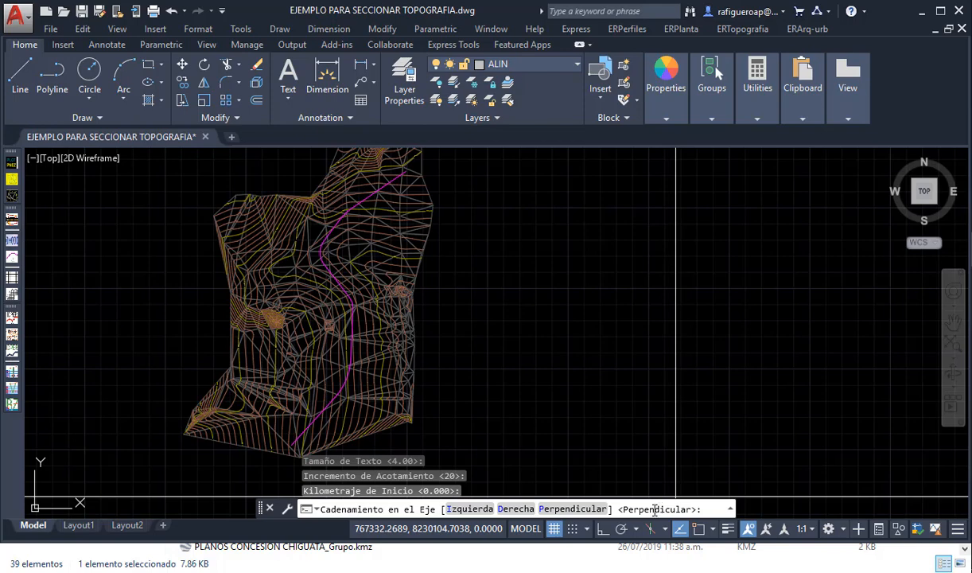
{"action": "left_click", "coordinate": [469, 509]}
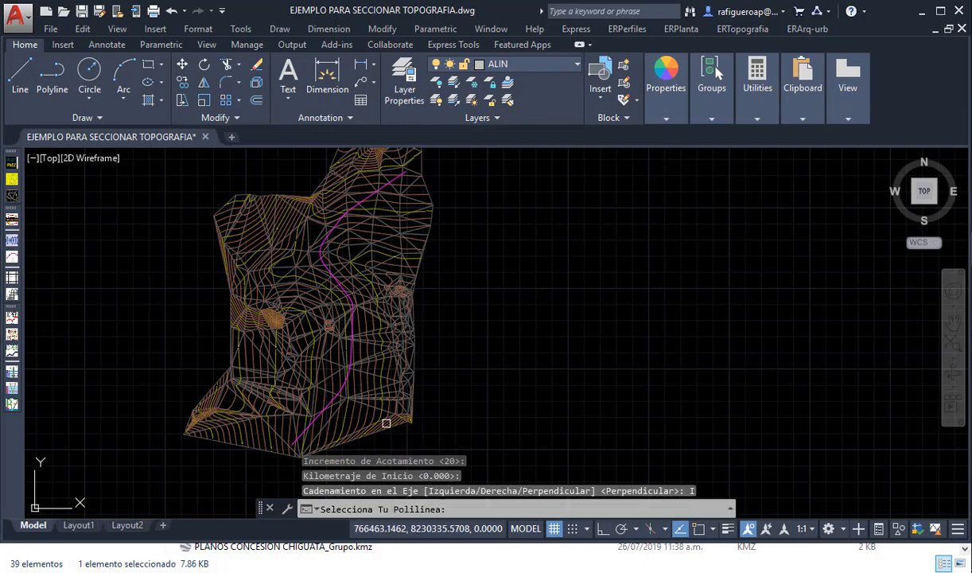
{"action": "scroll", "coordinate": [315, 419], "scroll_direction": "up", "scroll_amount": 5}
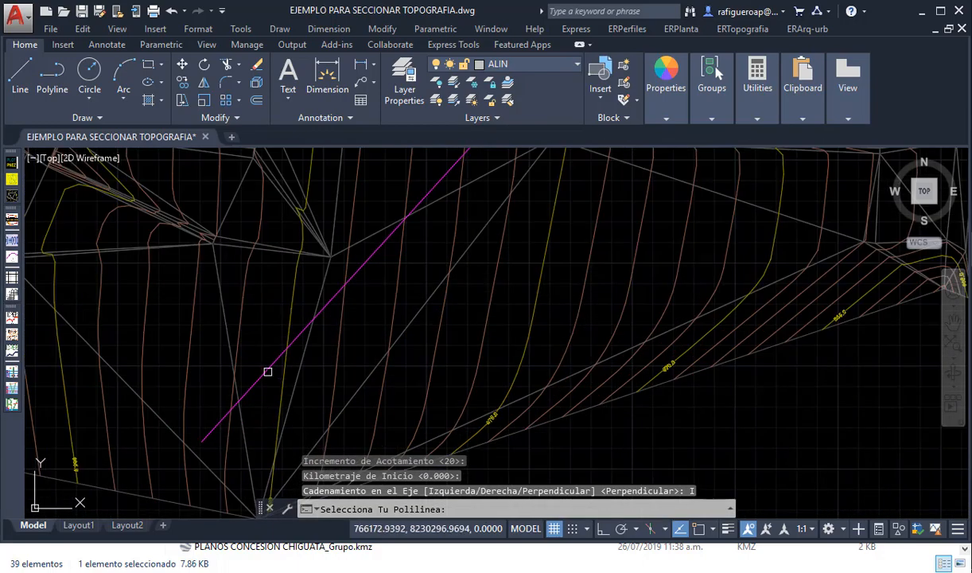
{"action": "left_click", "coordinate": [267, 372]}
- Examine the station ticks and chainage labels along the alignment from its start to its end
{"action": "scroll", "coordinate": [275, 394], "scroll_direction": "down", "scroll_amount": 3}
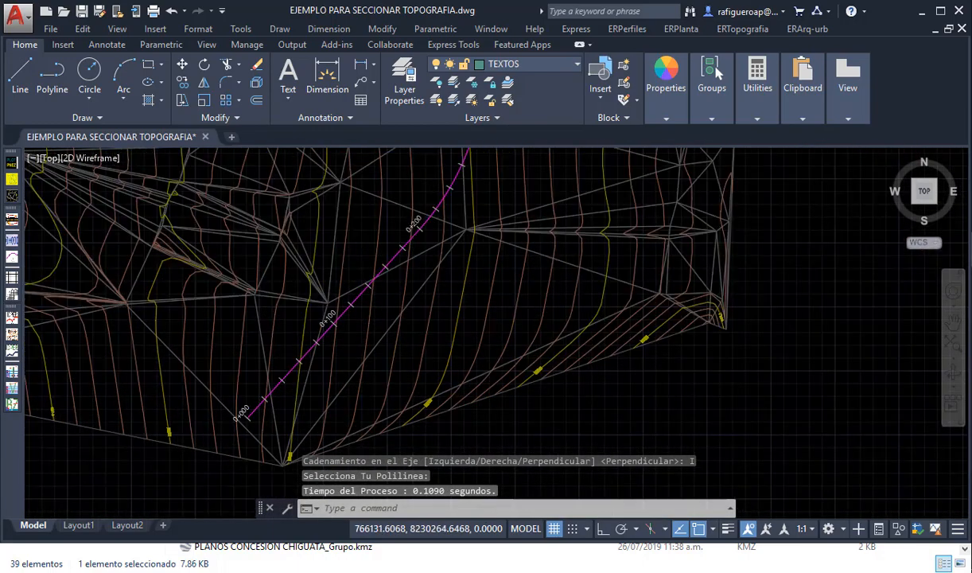
{"action": "scroll", "coordinate": [235, 418], "scroll_direction": "up", "scroll_amount": 3}
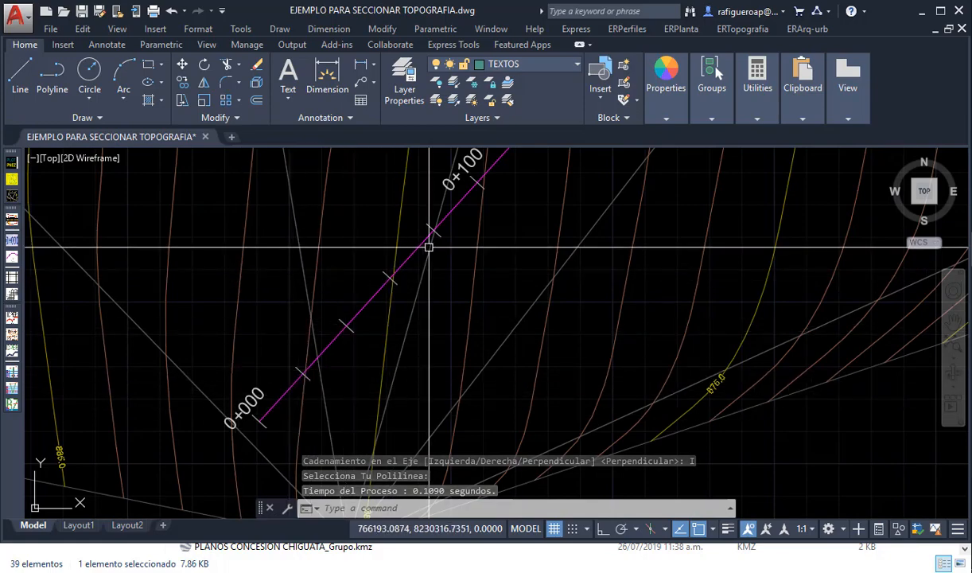
{"action": "scroll", "coordinate": [406, 413], "scroll_direction": "down", "scroll_amount": 8}
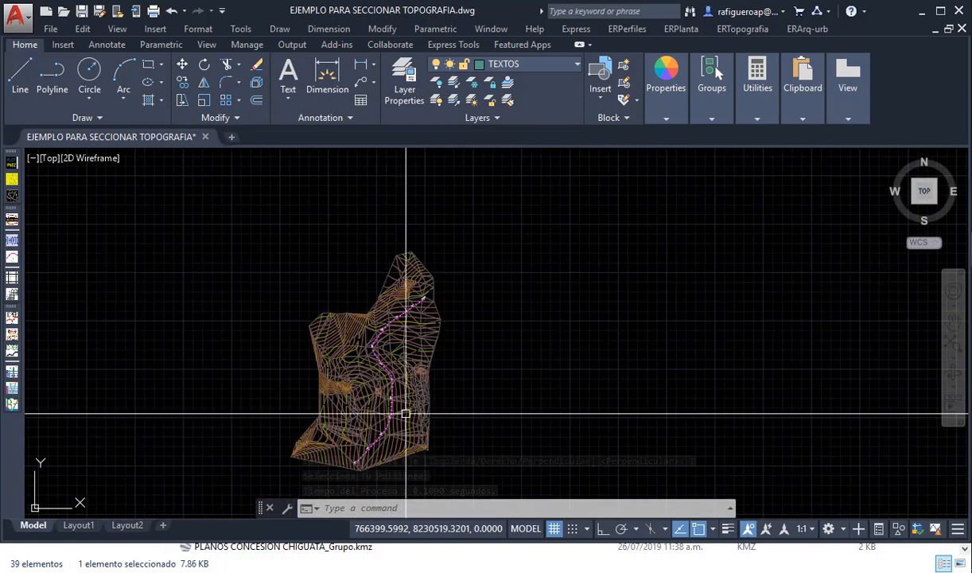
{"action": "scroll", "coordinate": [419, 289], "scroll_direction": "up", "scroll_amount": 8}
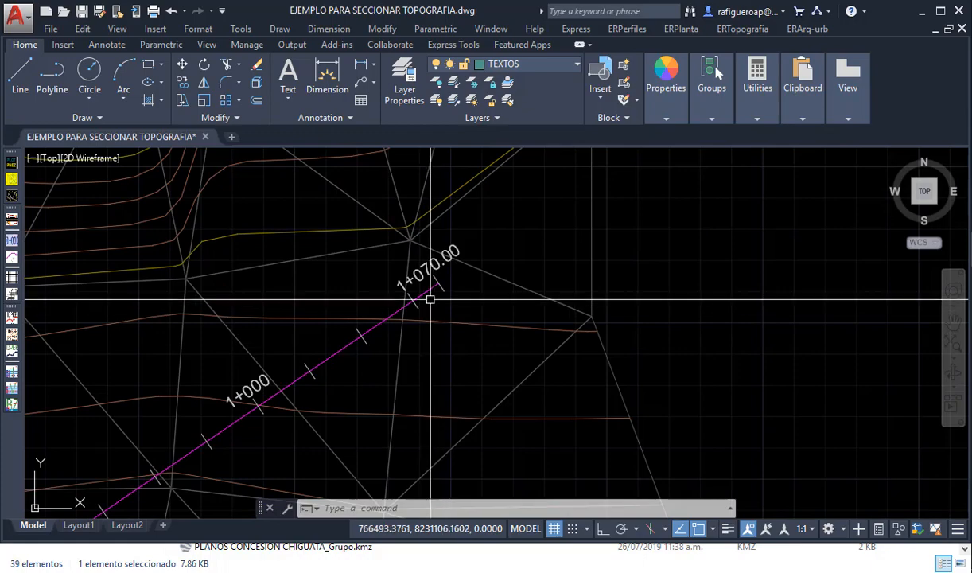
{"action": "scroll", "coordinate": [429, 299], "scroll_direction": "up", "scroll_amount": 3}
{"action": "scroll", "coordinate": [447, 293], "scroll_direction": "down", "scroll_amount": 10}
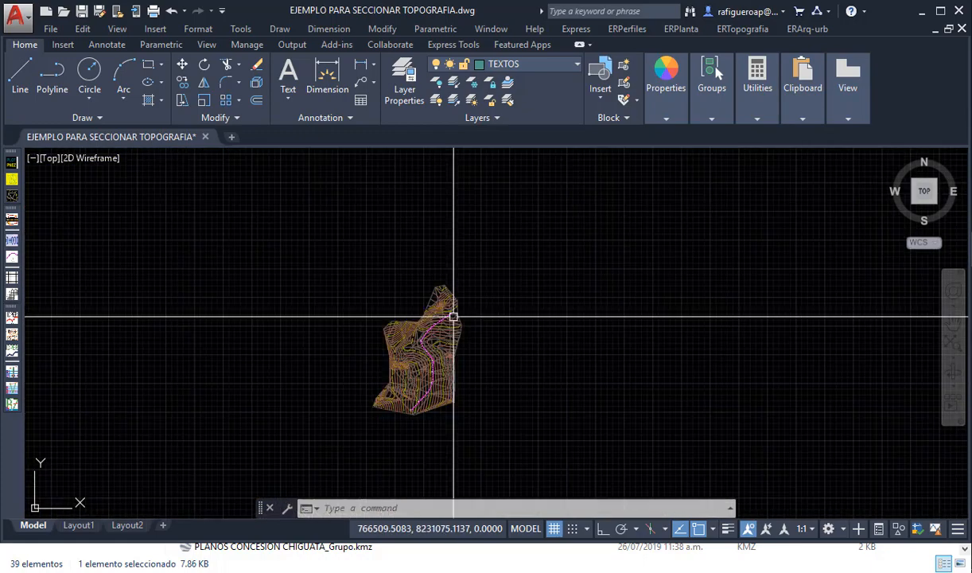
{"action": "scroll", "coordinate": [456, 365], "scroll_direction": "up", "scroll_amount": 5}
{"action": "middle_click_drag", "start_coordinate": [456, 365], "coordinate": [447, 310]}
{"action": "middle_click_drag", "start_coordinate": [509, 290], "coordinate": [483, 306]}
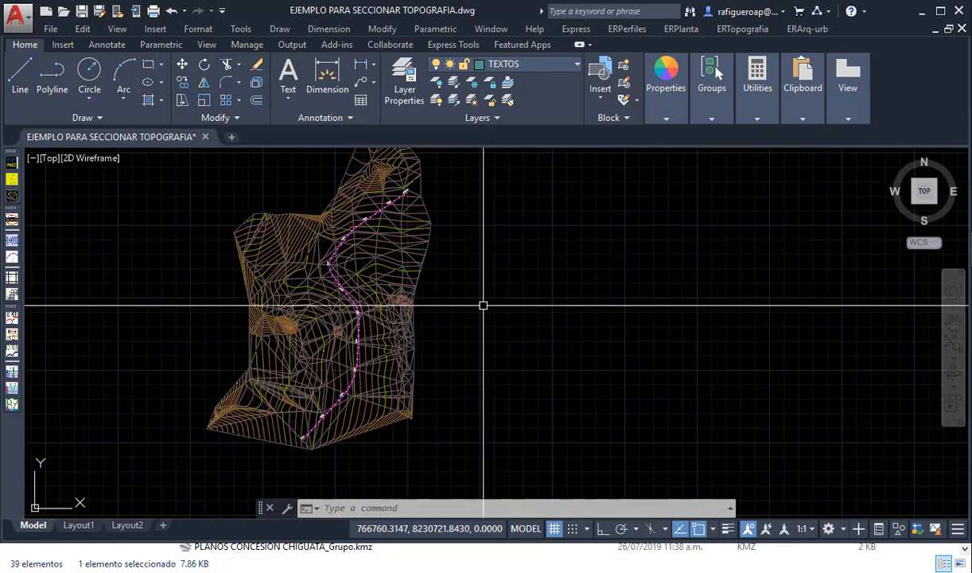
- Set up Cuadro de Curvas de un Alineamiento: erase previous layers, starting chainage 0.00, numbering from 1, text size 4.00, PC/PT texts, no Peralte y Sobreancho
{"action": "left_click", "coordinate": [689, 29]}
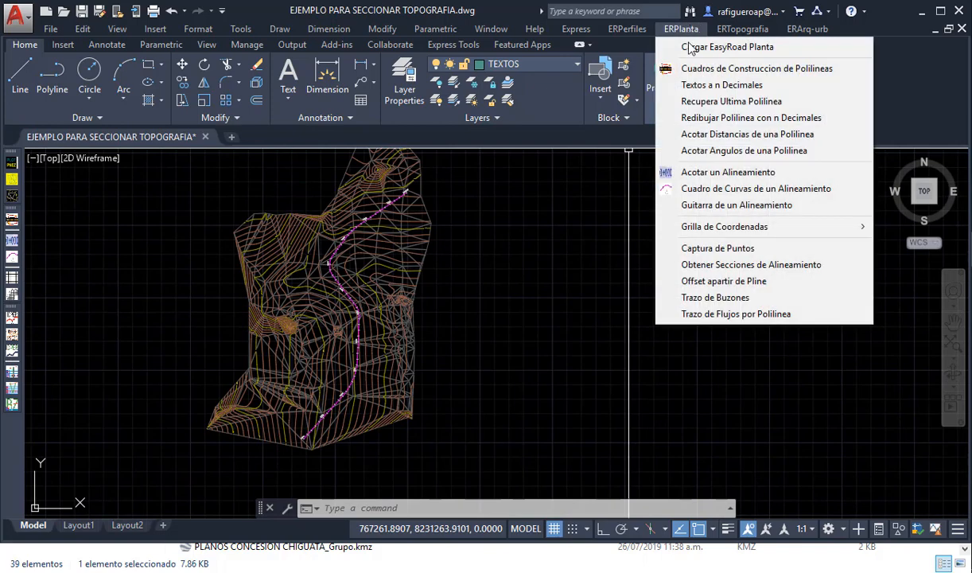
{"action": "left_click", "coordinate": [756, 193]}
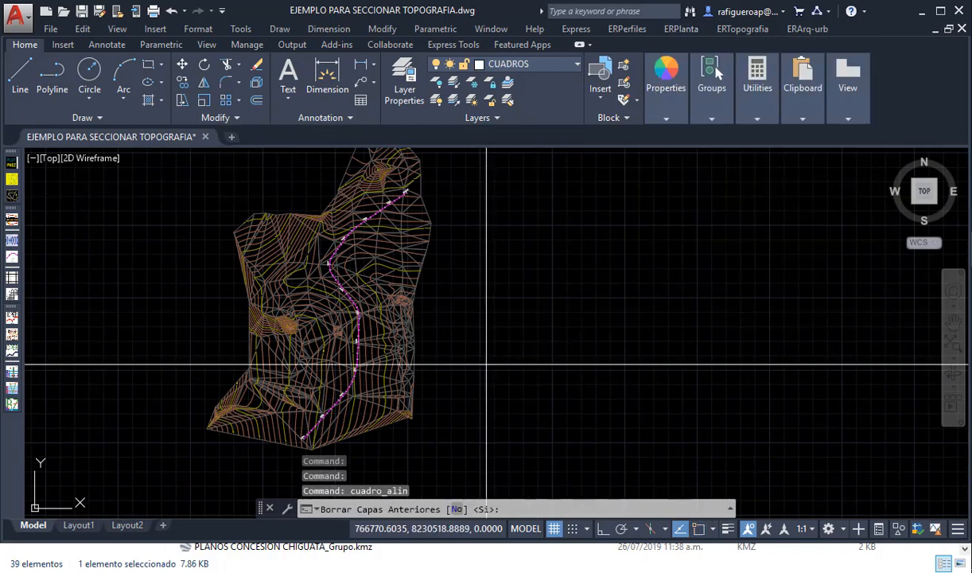
{"action": "key", "text": "Return"}
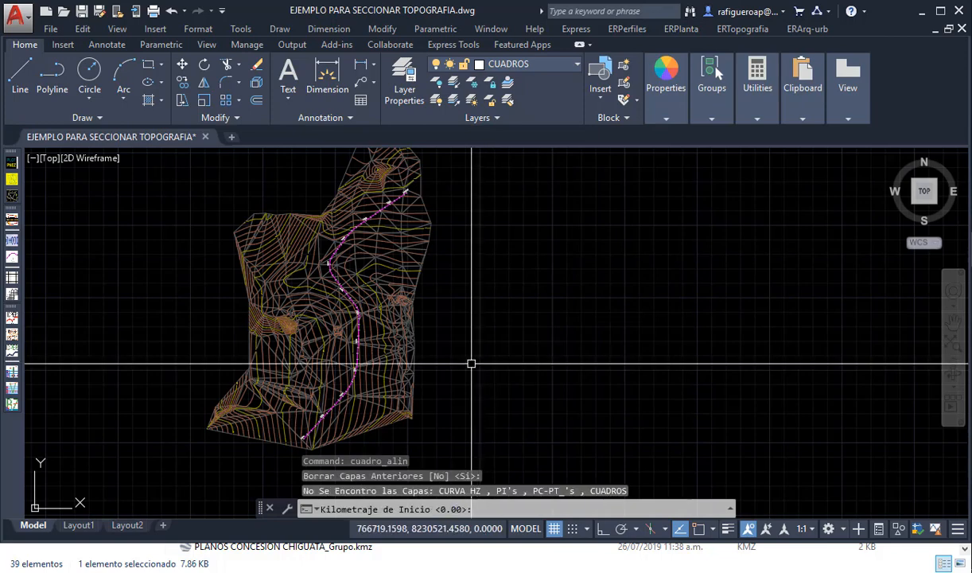
{"action": "key", "text": "Return"}
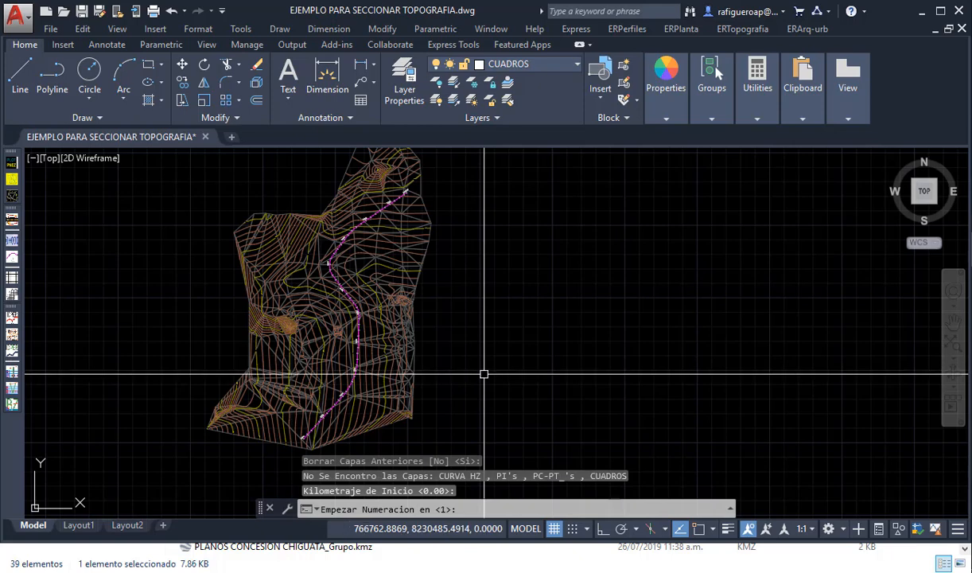
{"action": "key", "text": "Return"}
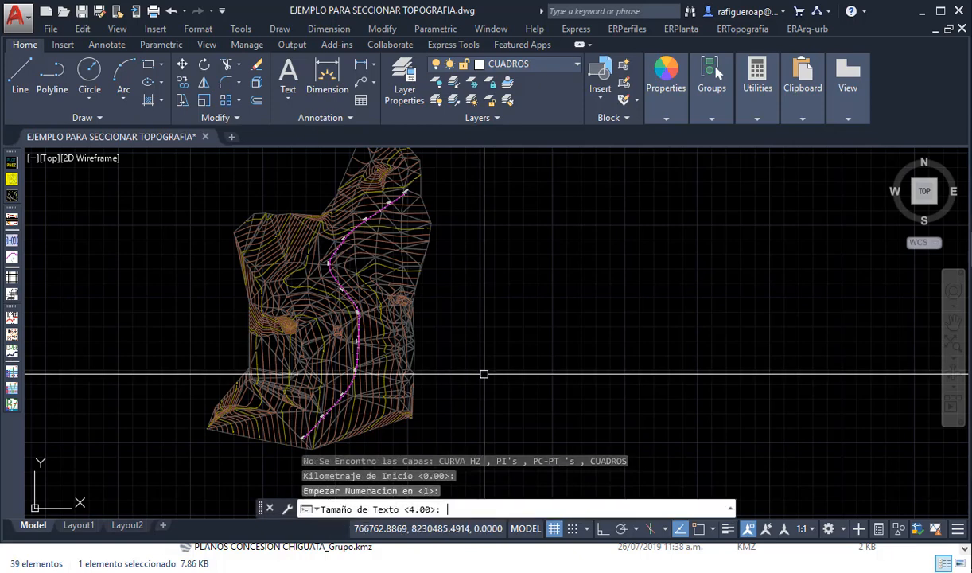
{"action": "key", "text": "Return"}
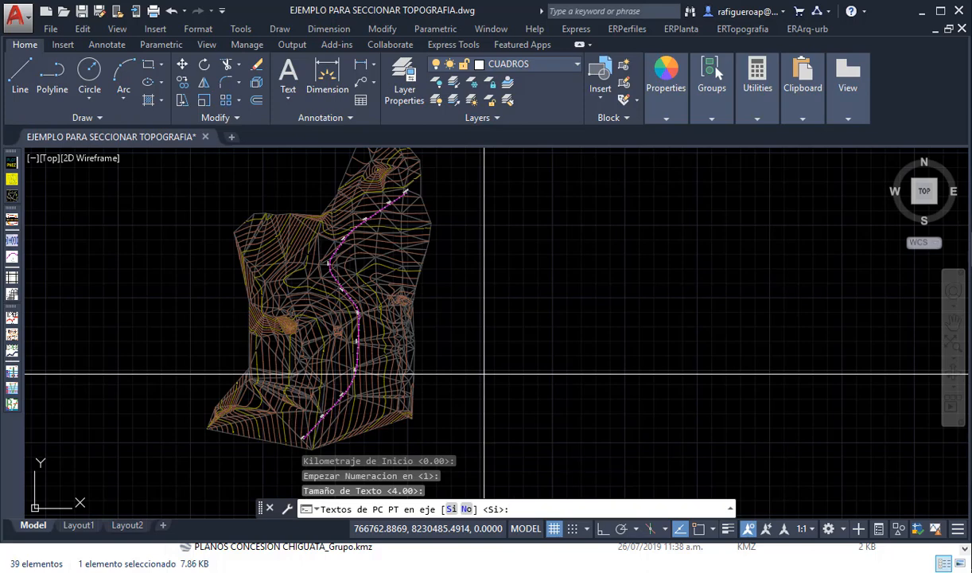
{"action": "key", "text": "Return"}
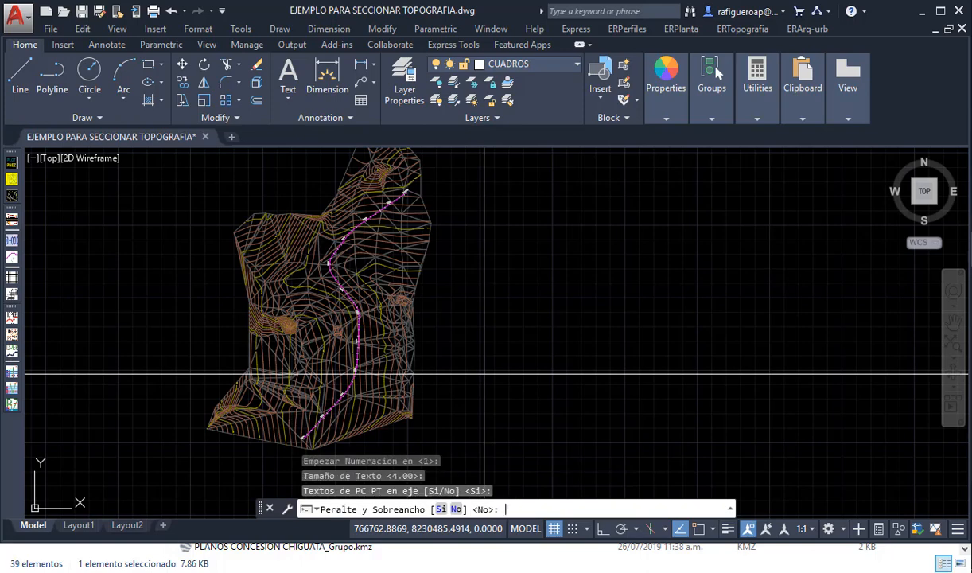
{"action": "key", "text": "Return"}
- Generate the curve annotations for the magenta alignment polyline and insert the curve table in the empty area east of the terrain
{"action": "scroll", "coordinate": [319, 402], "scroll_direction": "up", "scroll_amount": 8}
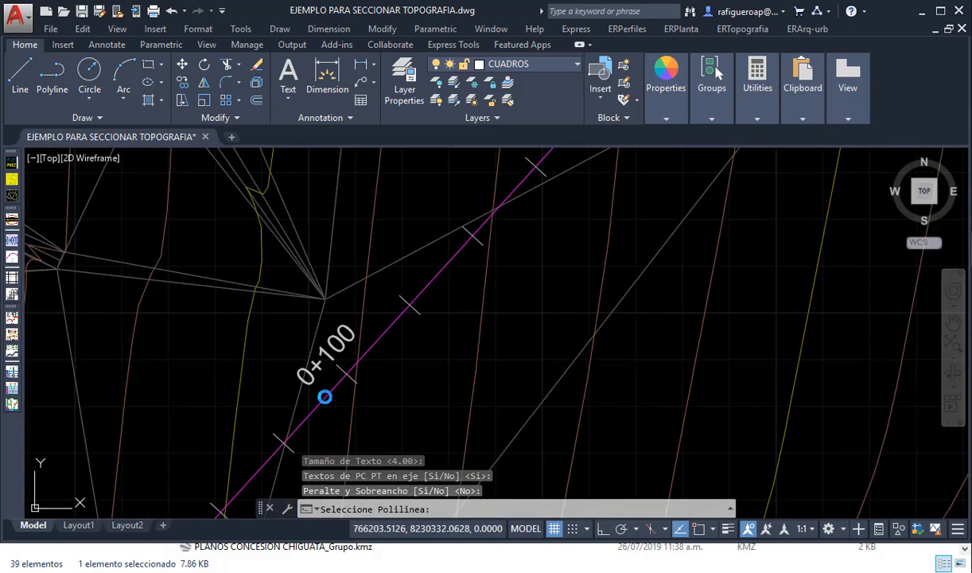
{"action": "left_click", "coordinate": [325, 396]}
{"action": "scroll", "coordinate": [324, 398], "scroll_direction": "down", "scroll_amount": 5}
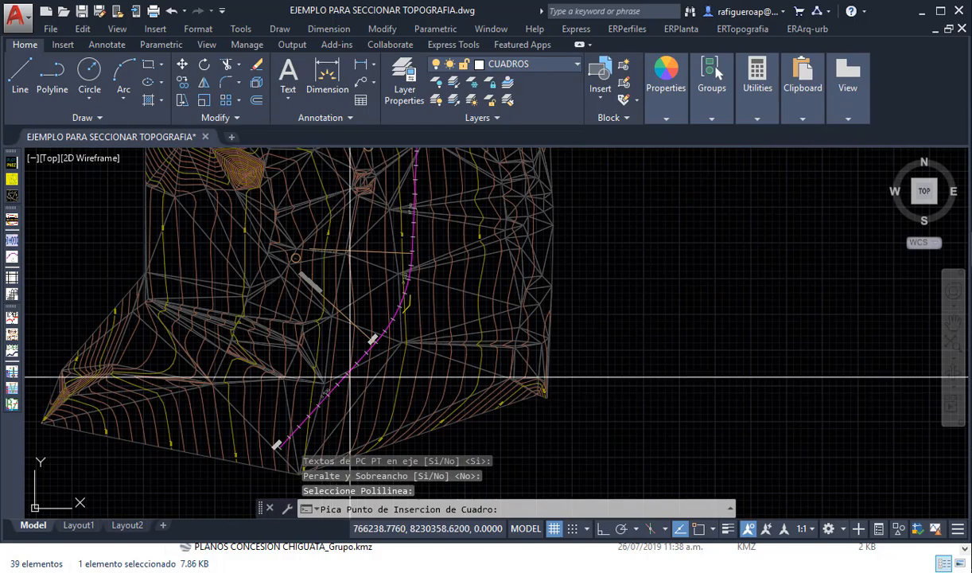
{"action": "scroll", "coordinate": [371, 354], "scroll_direction": "down", "scroll_amount": 2}
{"action": "scroll", "coordinate": [378, 381], "scroll_direction": "down", "scroll_amount": 4}
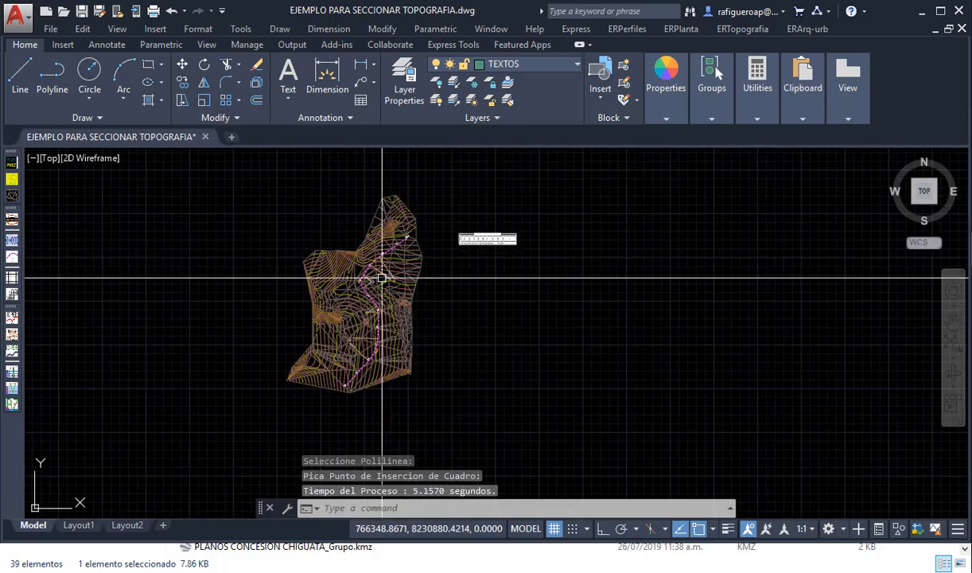
{"action": "scroll", "coordinate": [360, 278], "scroll_direction": "up", "scroll_amount": 10}
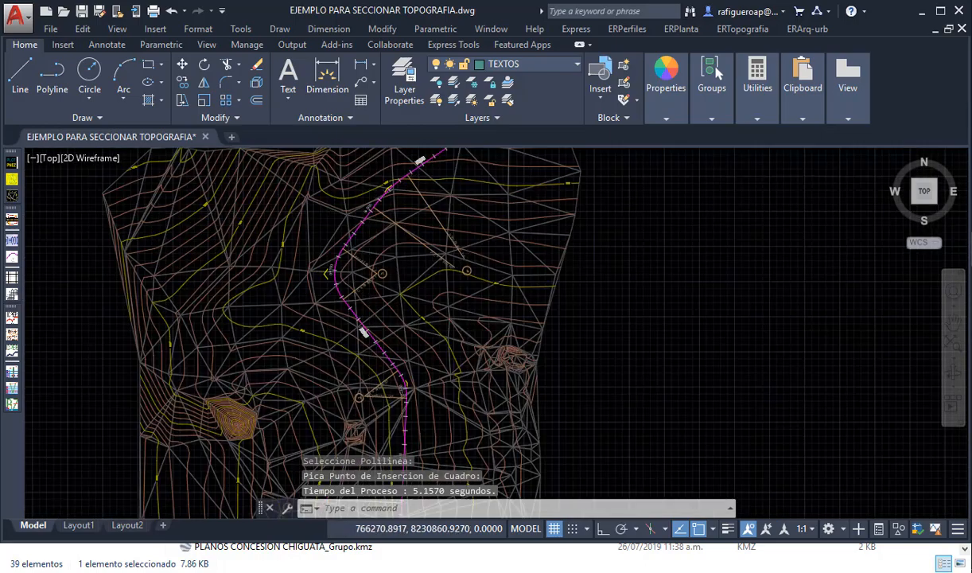
- Examine the curve annotations with their PC and PT texts along the alignment and the contents of the horizontal curve table
{"action": "scroll", "coordinate": [406, 342], "scroll_direction": "down", "scroll_amount": 9}
{"action": "mouse_move", "coordinate": [434, 366]}
{"action": "middle_mouse_down"}
{"action": "mouse_move", "coordinate": [457, 250]}
{"action": "mouse_move", "coordinate": [441, 250]}
{"action": "middle_mouse_up"}
{"action": "scroll", "coordinate": [398, 420], "scroll_direction": "up", "scroll_amount": 8}
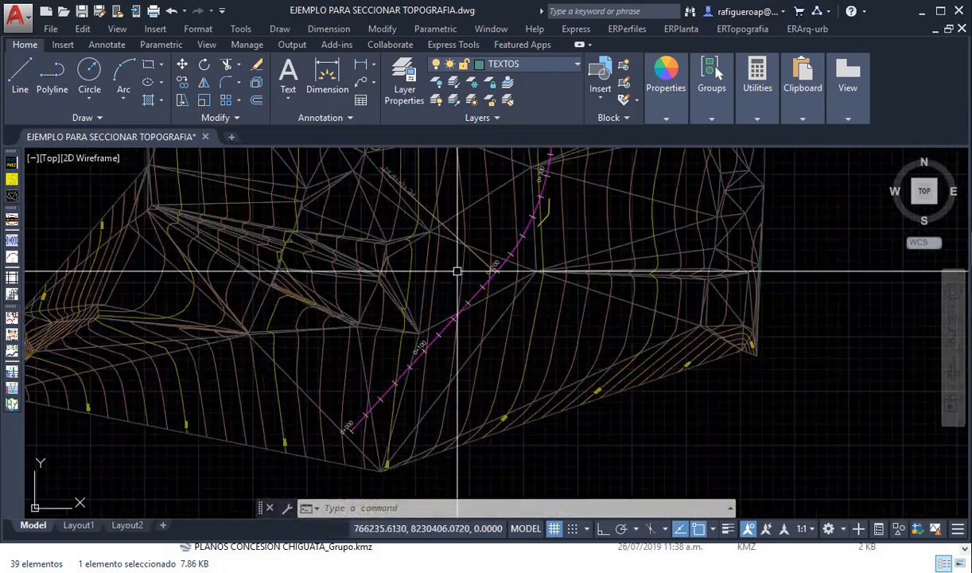
{"action": "middle_click_drag", "start_coordinate": [281, 238], "coordinate": [305, 374]}
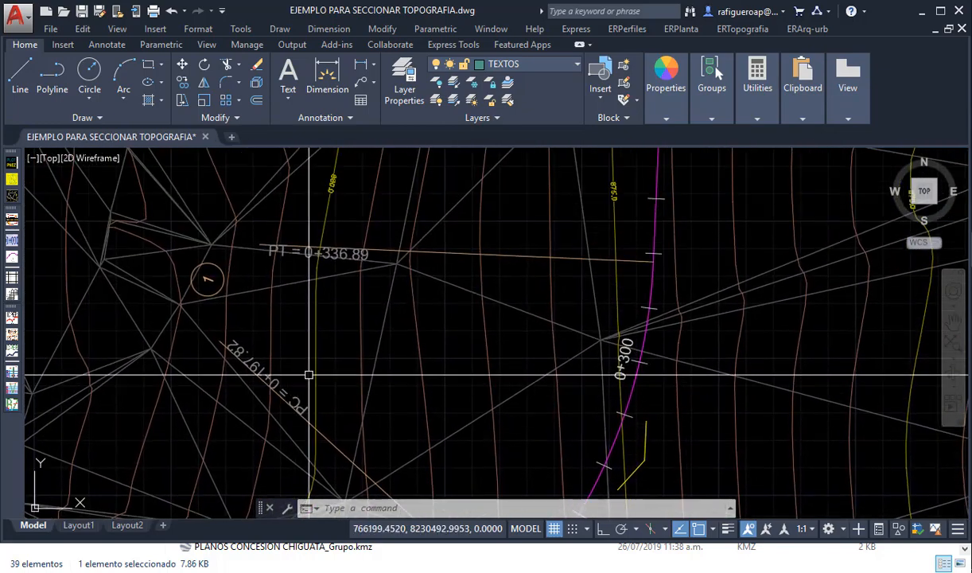
{"action": "scroll", "coordinate": [651, 465], "scroll_direction": "up", "scroll_amount": 4}
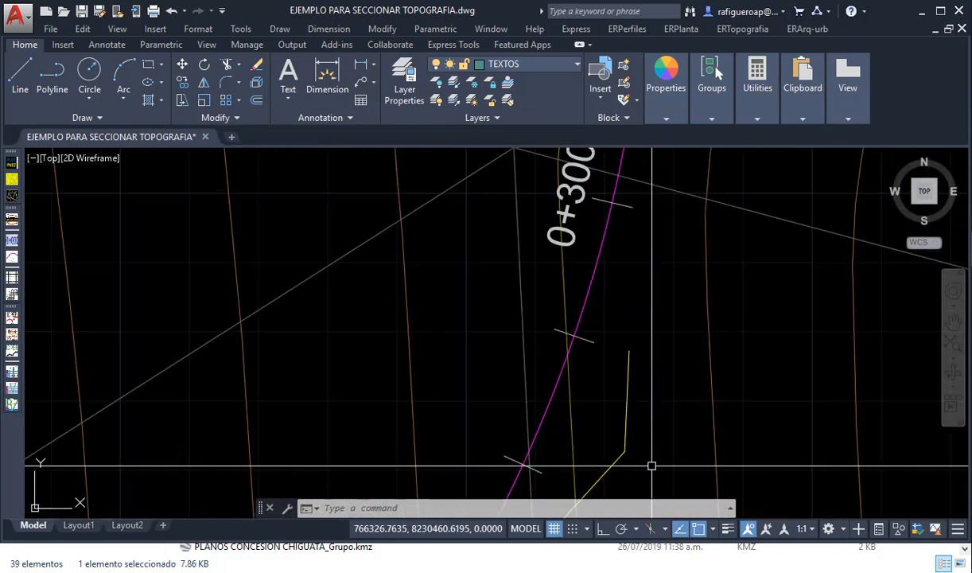
{"action": "scroll", "coordinate": [621, 419], "scroll_direction": "down", "scroll_amount": 6}
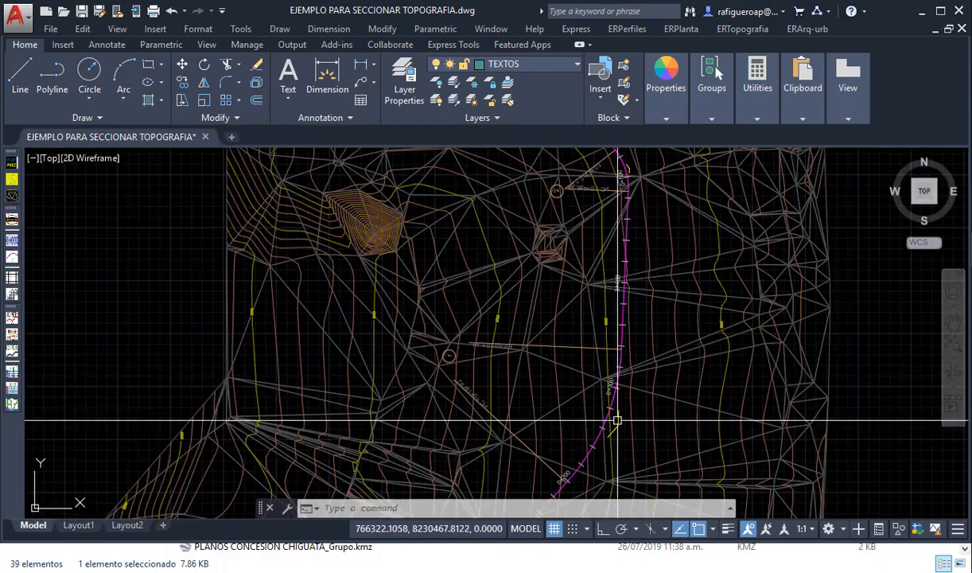
{"action": "scroll", "coordinate": [762, 320], "scroll_direction": "up", "scroll_amount": 3}
{"action": "scroll", "coordinate": [761, 320], "scroll_direction": "up", "scroll_amount": 4}
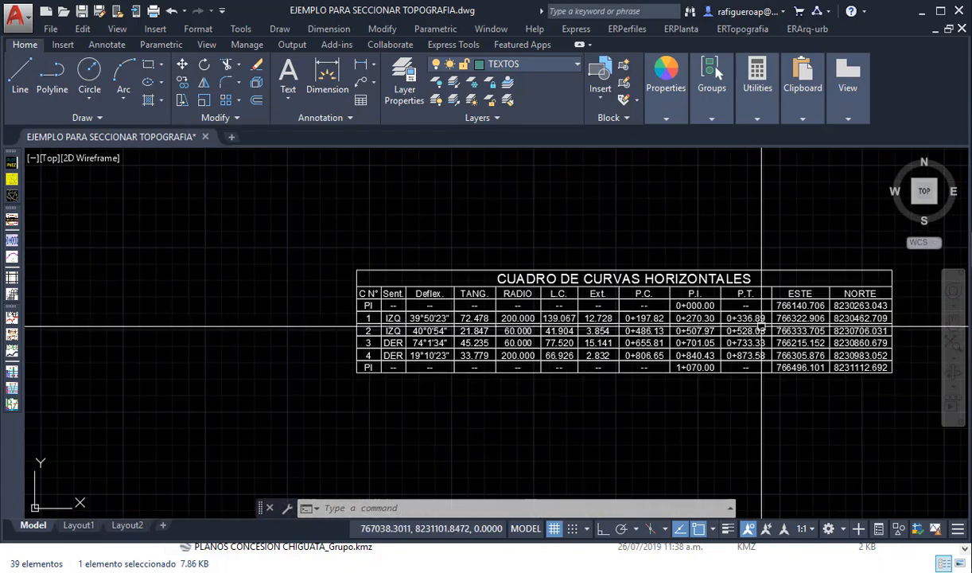
{"action": "scroll", "coordinate": [760, 329], "scroll_direction": "up", "scroll_amount": 2}
{"action": "mouse_move", "coordinate": [556, 335]}
{"action": "middle_mouse_down"}
{"action": "mouse_move", "coordinate": [457, 339]}
{"action": "mouse_move", "coordinate": [482, 325]}
{"action": "middle_mouse_up"}
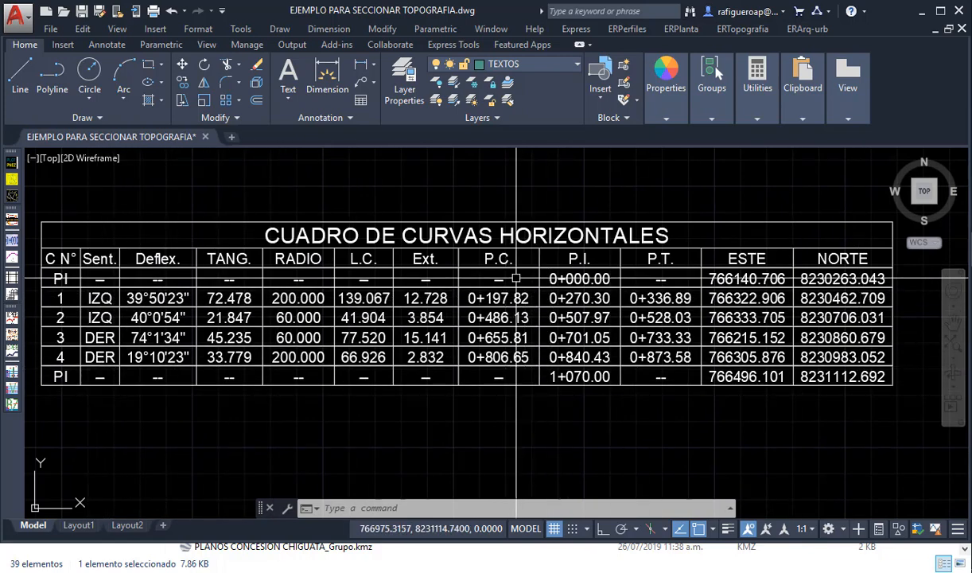
{"action": "scroll", "coordinate": [327, 316], "scroll_direction": "down", "scroll_amount": 6}
{"action": "scroll", "coordinate": [340, 322], "scroll_direction": "down", "scroll_amount": 6}
{"action": "mouse_move", "coordinate": [316, 358]}
{"action": "middle_mouse_down"}
{"action": "mouse_move", "coordinate": [358, 325]}
{"action": "mouse_move", "coordinate": [363, 282]}
{"action": "middle_mouse_up"}
{"action": "scroll", "coordinate": [284, 339], "scroll_direction": "up", "scroll_amount": 4}
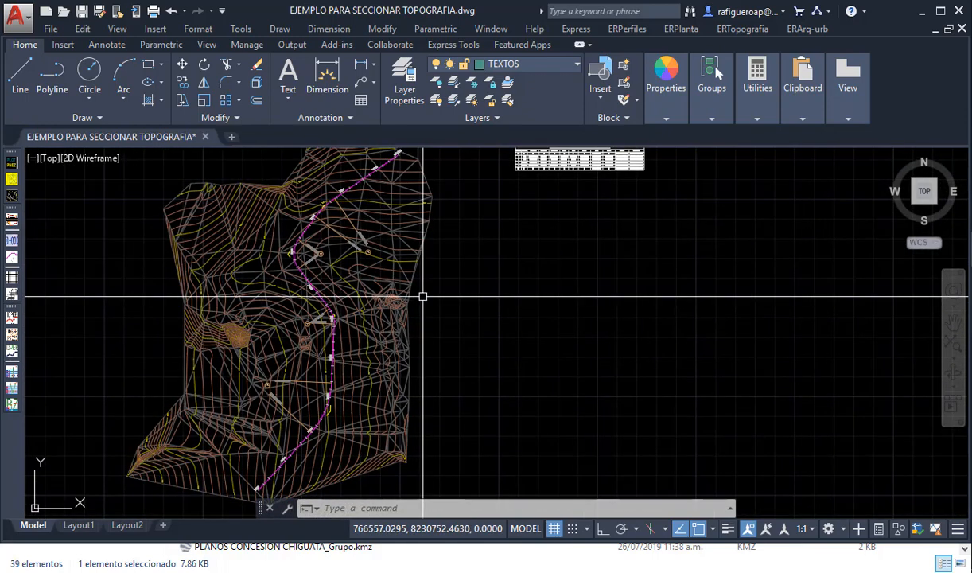
{"action": "scroll", "coordinate": [423, 295], "scroll_direction": "down", "scroll_amount": 2}
{"action": "left_click", "coordinate": [681, 29]}
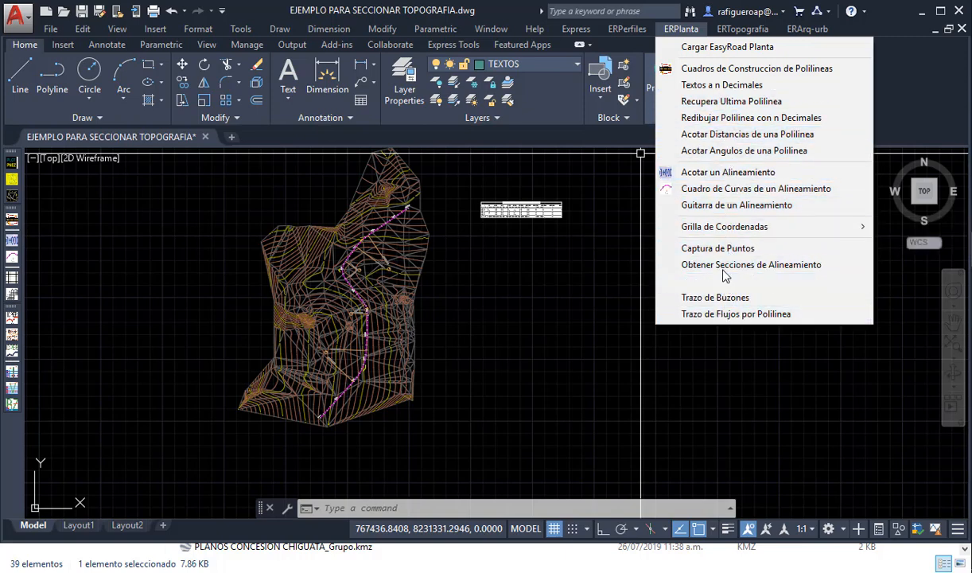
{"action": "mouse_move", "coordinate": [723, 235]}
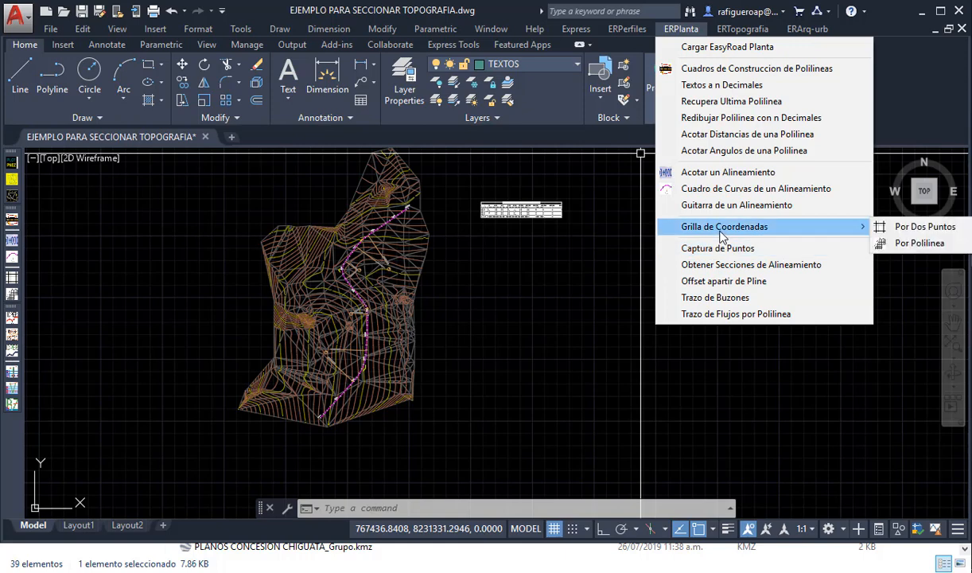
{"action": "left_click", "coordinate": [548, 303]}
{"action": "left_click", "coordinate": [549, 350]}
{"action": "left_click", "coordinate": [542, 358]}
{"action": "left_click", "coordinate": [531, 367]}
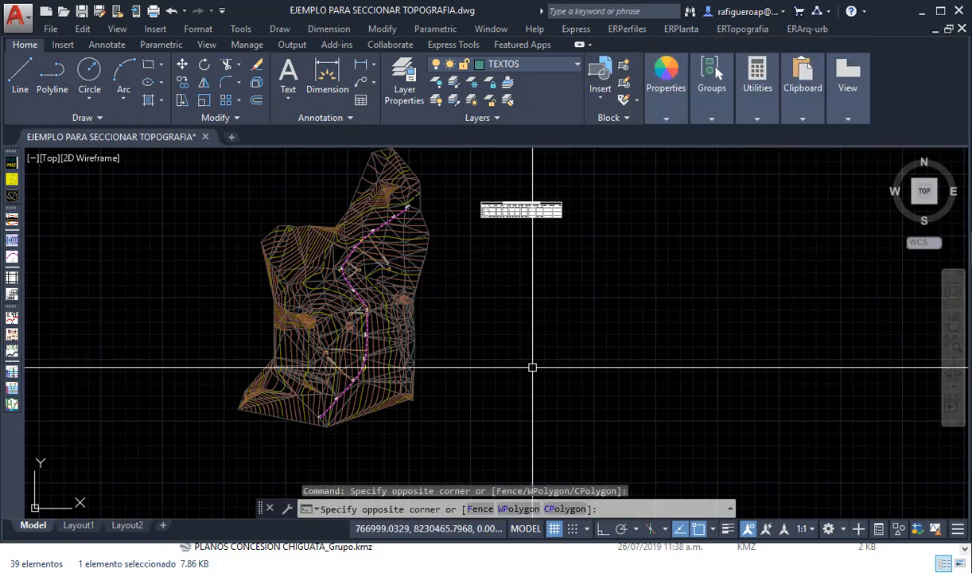
{"action": "left_click", "coordinate": [525, 377]}
- Try kilometre markers on the magenta alignment with PPK: erase previous layers, text size 4.00, increment 1000, starting chainage 0.000, separation 100.000, Vertical
{"action": "type", "text": "PPK"}
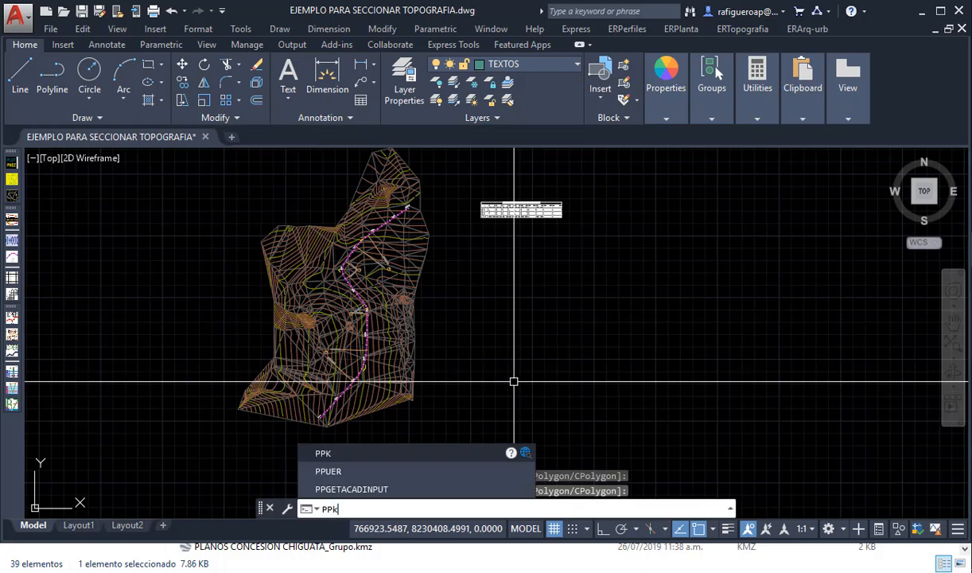
{"action": "key", "text": "Return"}
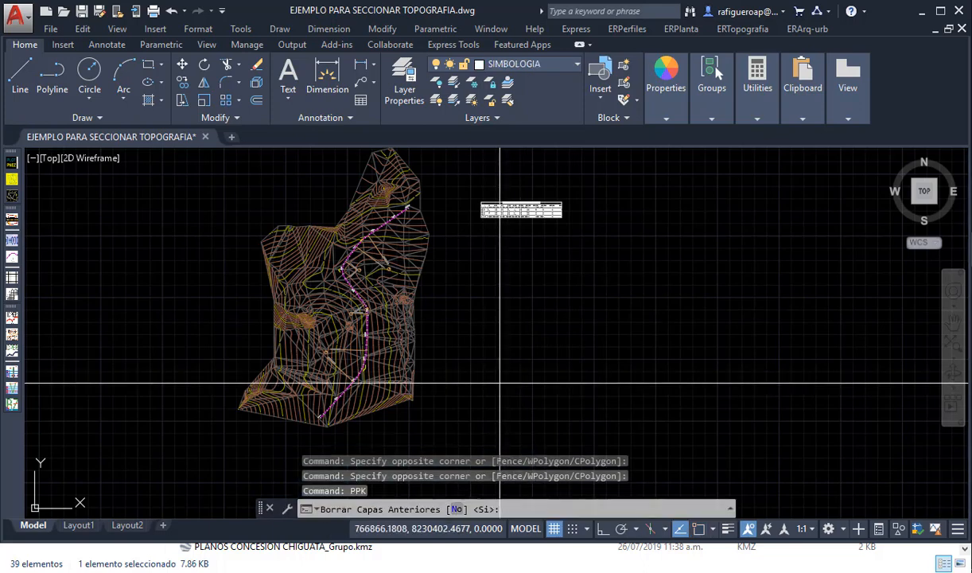
{"action": "key", "text": "Return"}
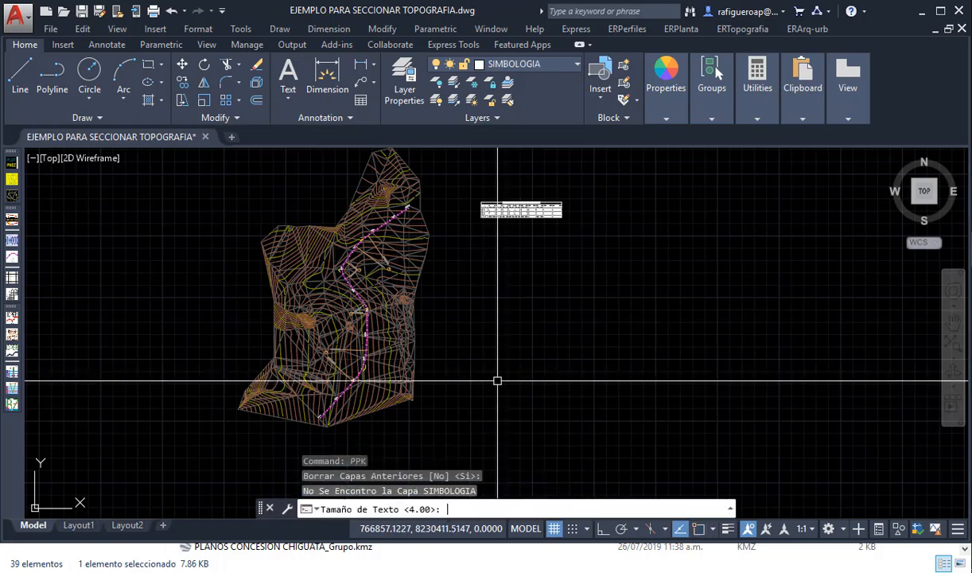
{"action": "key", "text": "Return"}
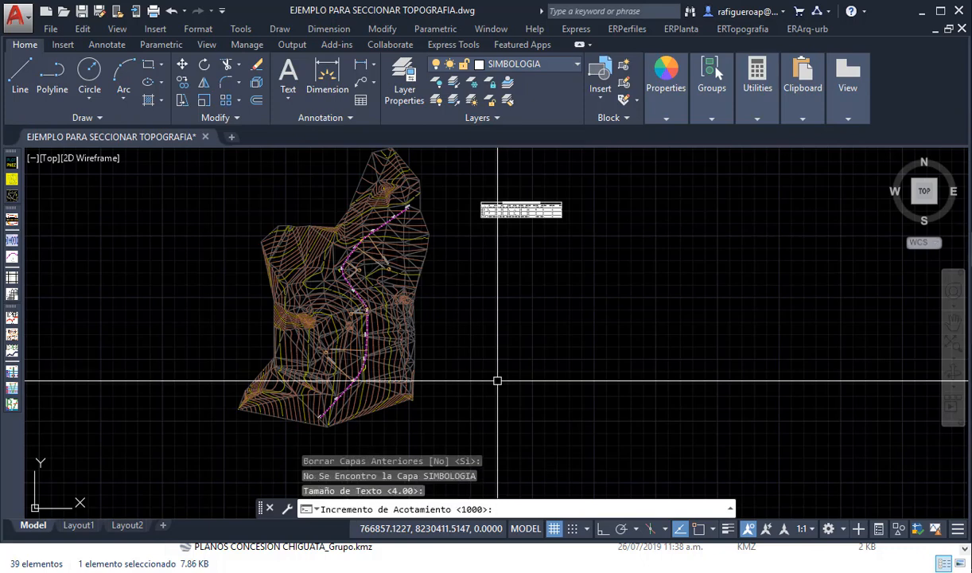
{"action": "key", "text": "Return"}
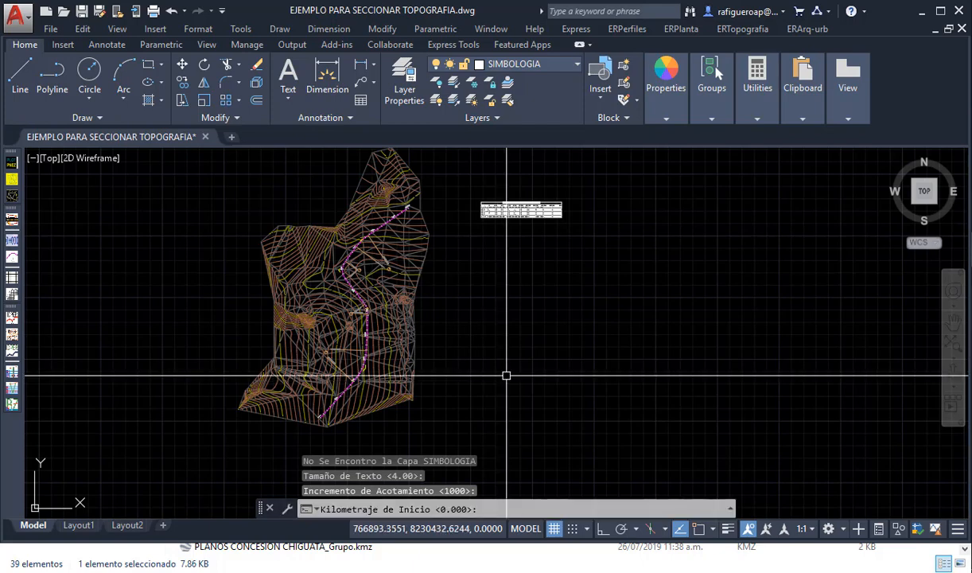
{"action": "key", "text": "Return"}
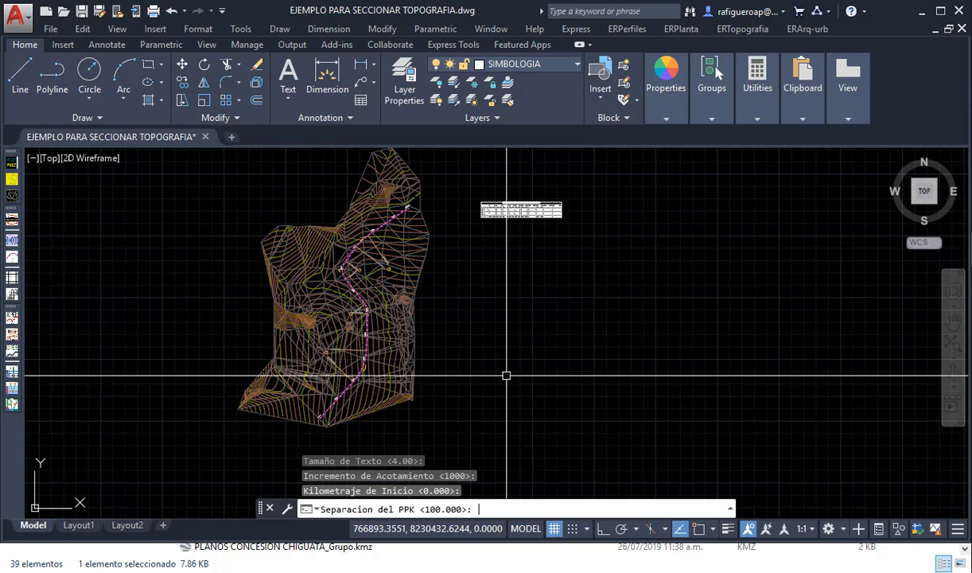
{"action": "key", "text": "Return"}
{"action": "key", "text": "Return"}
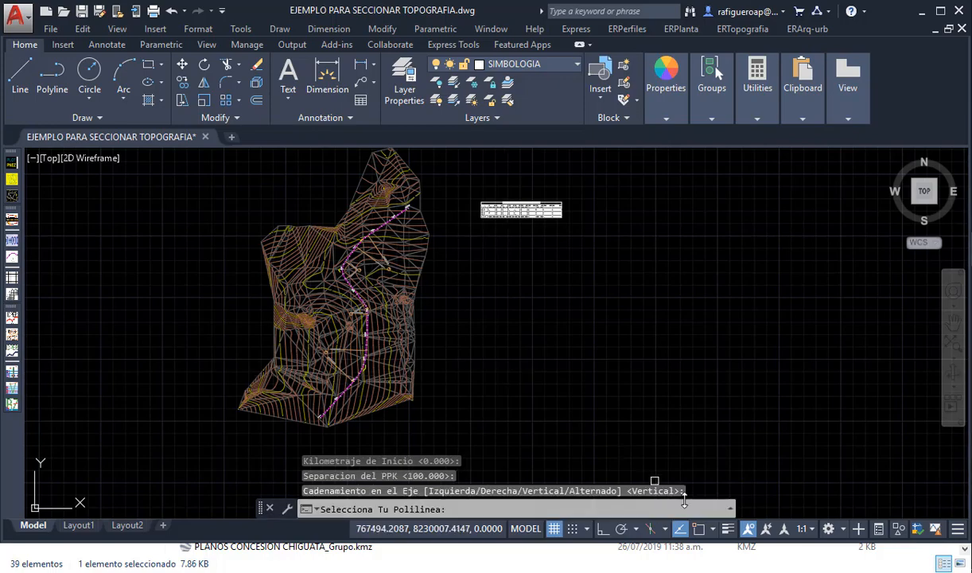
{"action": "scroll", "coordinate": [332, 412], "scroll_direction": "up", "scroll_amount": 6}
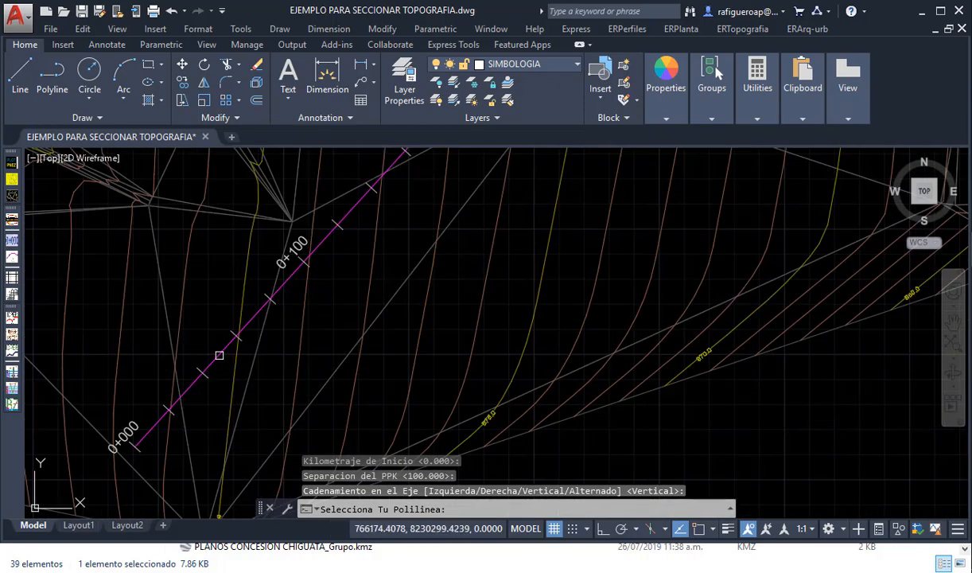
{"action": "left_click", "coordinate": [219, 355]}
- Check the vertical kilometre marker near the alignment's start and undo the PPK marker placement
{"action": "scroll", "coordinate": [315, 383], "scroll_direction": "down", "scroll_amount": 5}
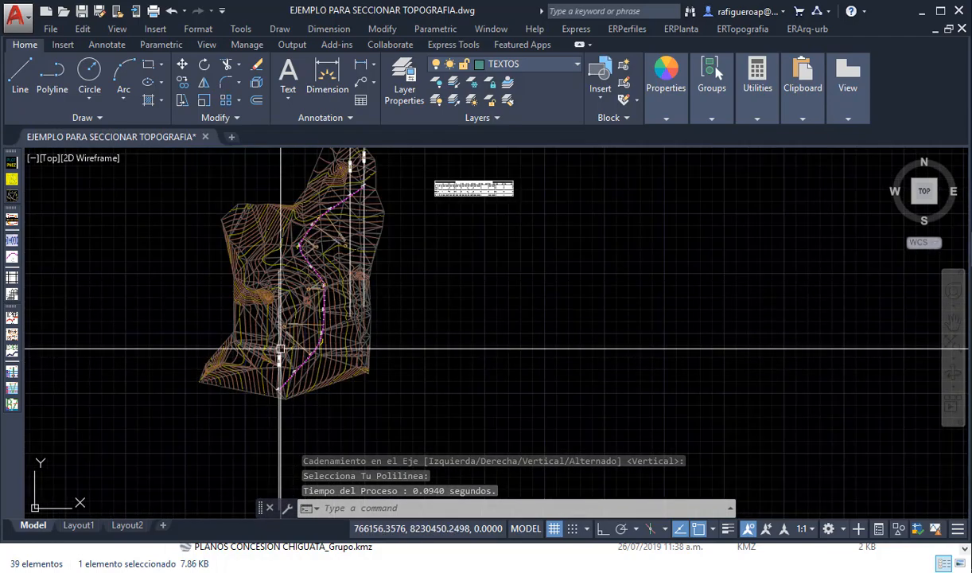
{"action": "scroll", "coordinate": [281, 349], "scroll_direction": "up", "scroll_amount": 4}
{"action": "scroll", "coordinate": [277, 383], "scroll_direction": "up", "scroll_amount": 2}
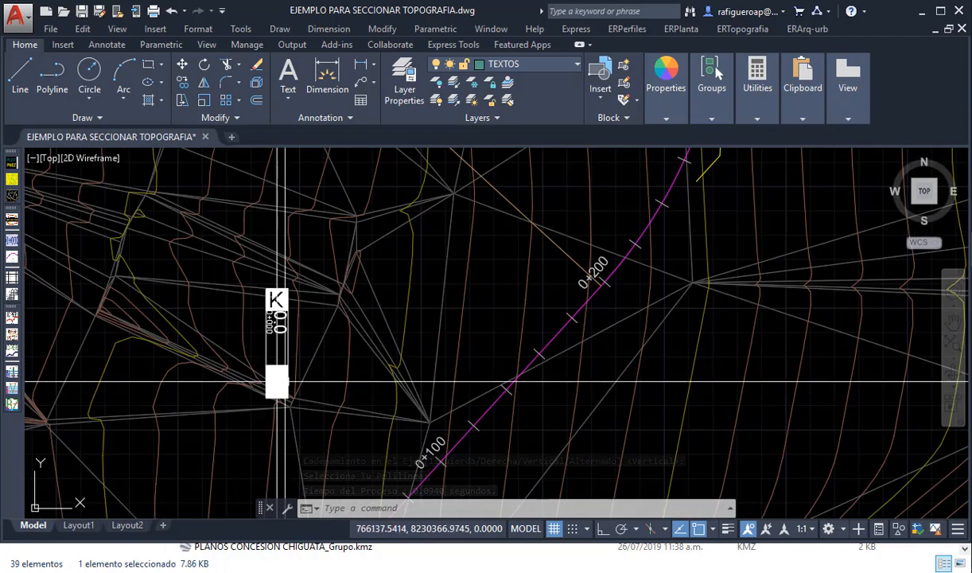
{"action": "scroll", "coordinate": [280, 378], "scroll_direction": "down", "scroll_amount": 4}
{"action": "key", "text": "ctrl+z"}
{"action": "key", "text": "ctrl+z"}
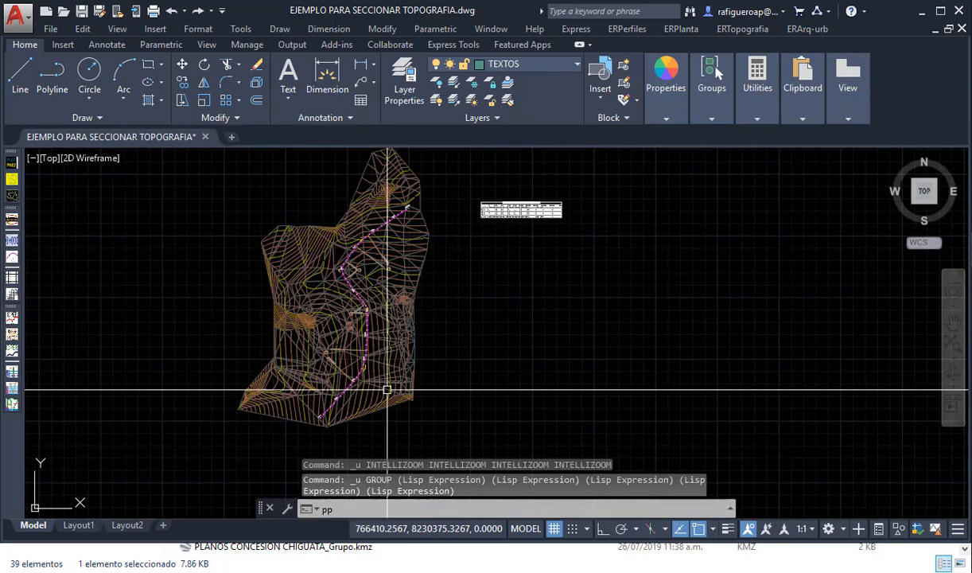
- Place kilometre markers on the magenta alignment with PPK: erase previous layers, text size 4.00, increment 1000, starting chainage 0.000, separation 100.000, Alternado
{"action": "type", "text": "k"}
{"action": "key", "text": "Return"}
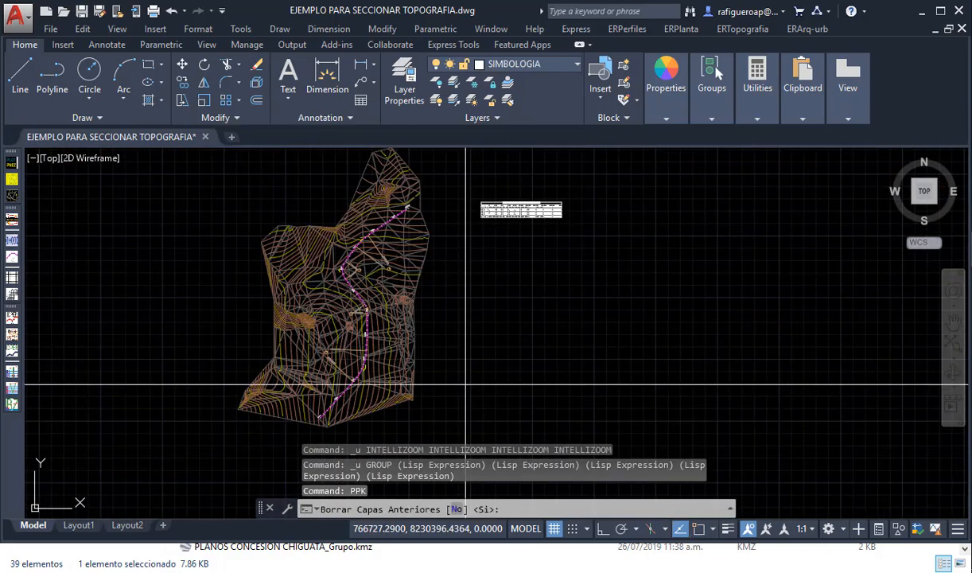
{"action": "key", "text": "Return"}
{"action": "key", "text": "Return"}
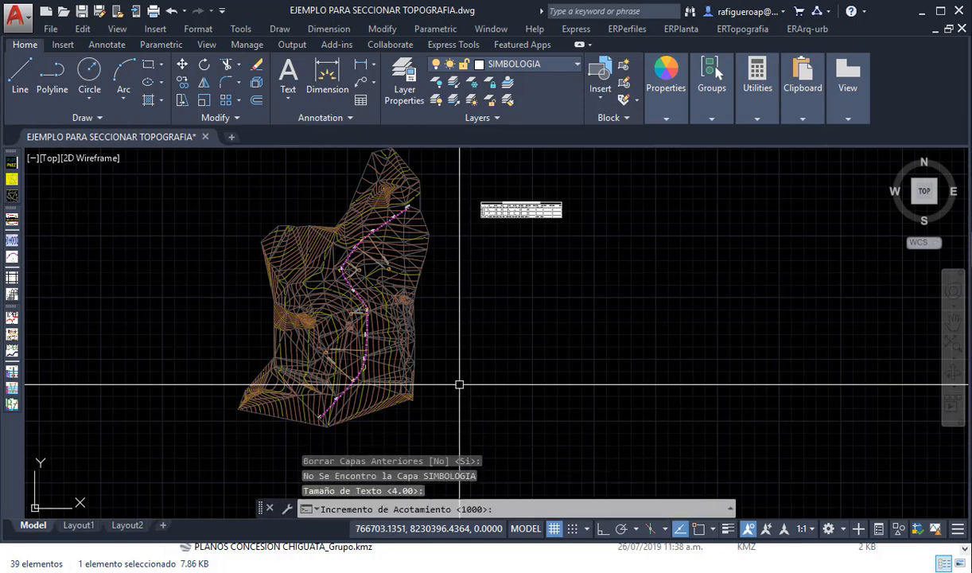
{"action": "key", "text": "Return"}
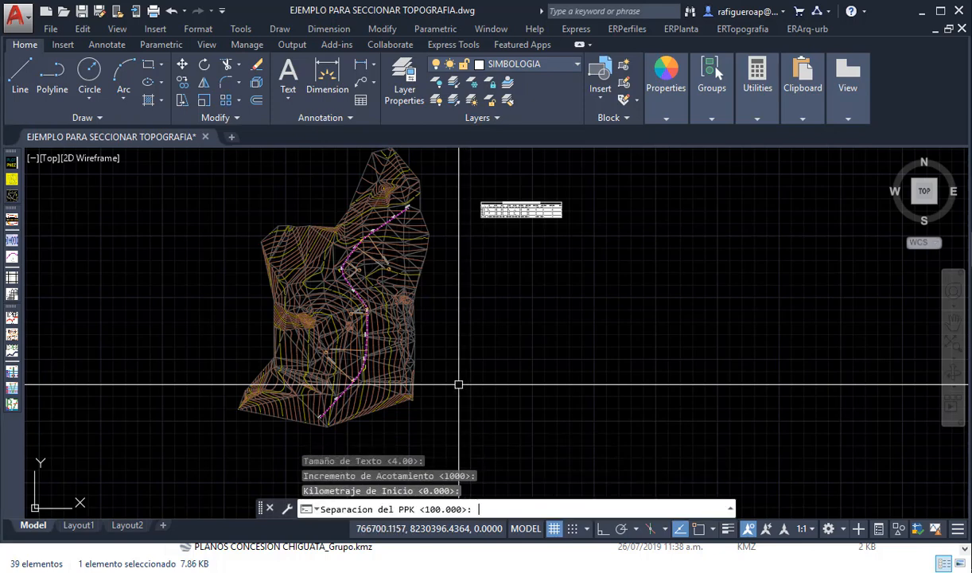
{"action": "key", "text": "Return"}
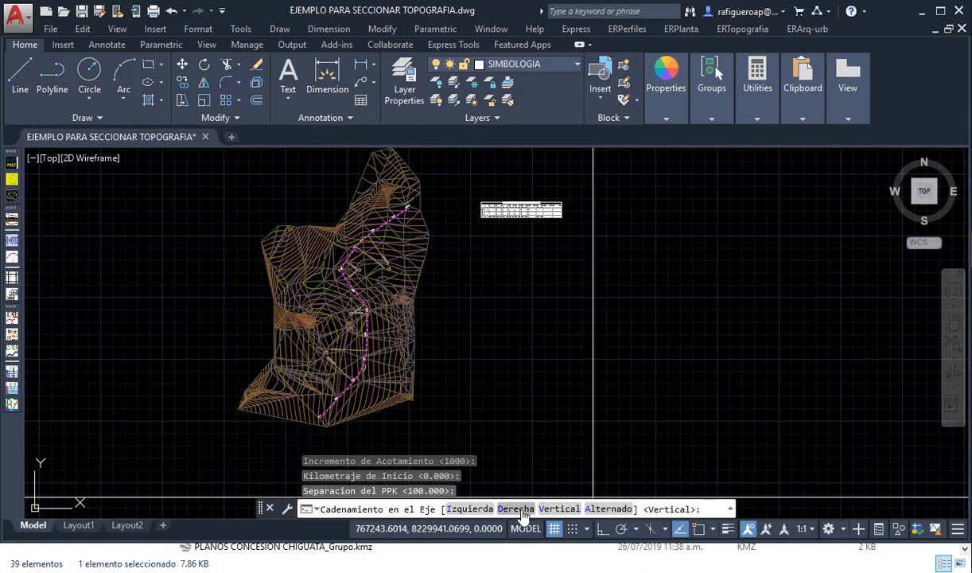
{"action": "left_click", "coordinate": [602, 513]}
{"action": "scroll", "coordinate": [327, 415], "scroll_direction": "up", "scroll_amount": 5}
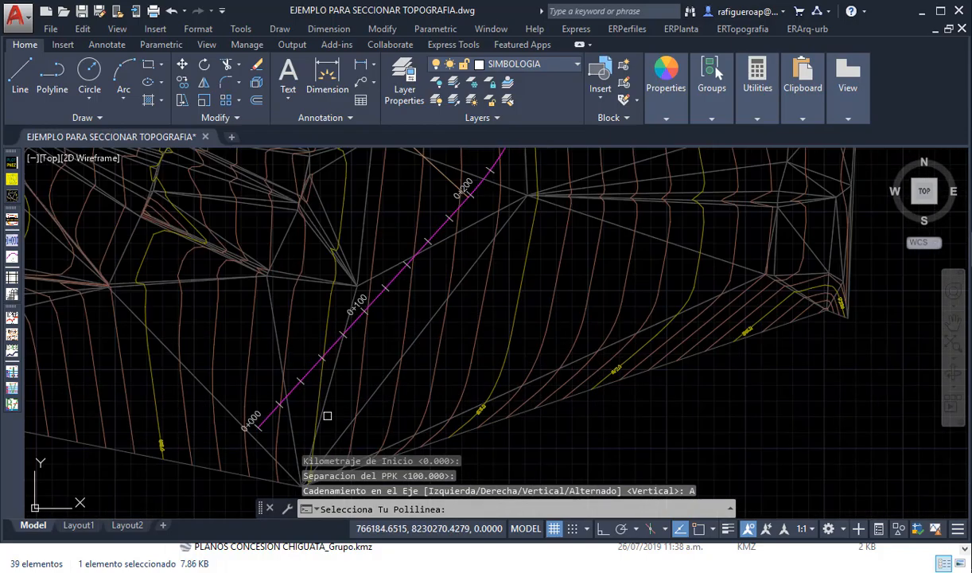
{"action": "left_click", "coordinate": [310, 370]}
- Examine the kilometre markers and their labels at the alignment's start, at chainage 1+000 and at its end
{"action": "scroll", "coordinate": [382, 362], "scroll_direction": "down", "scroll_amount": 8}
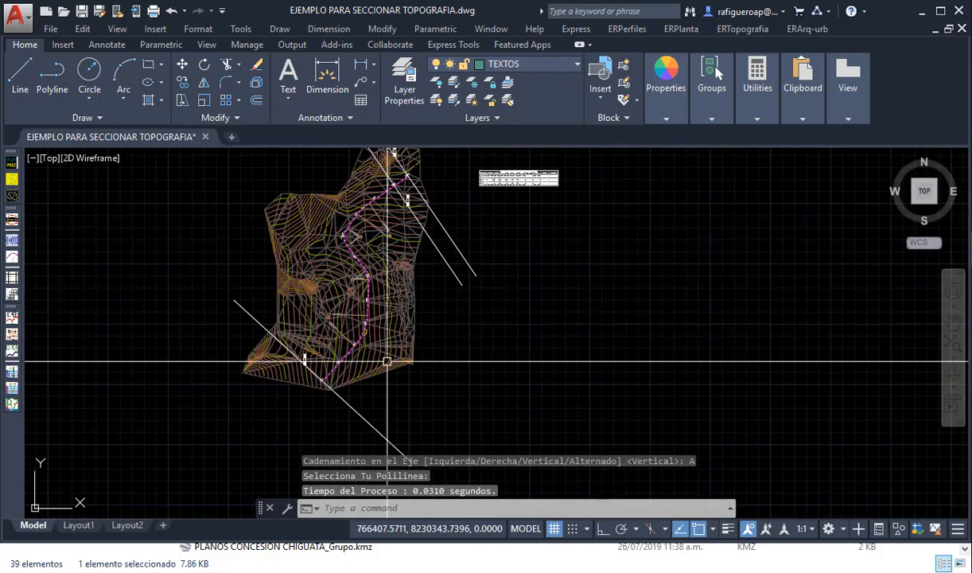
{"action": "scroll", "coordinate": [289, 369], "scroll_direction": "up", "scroll_amount": 5}
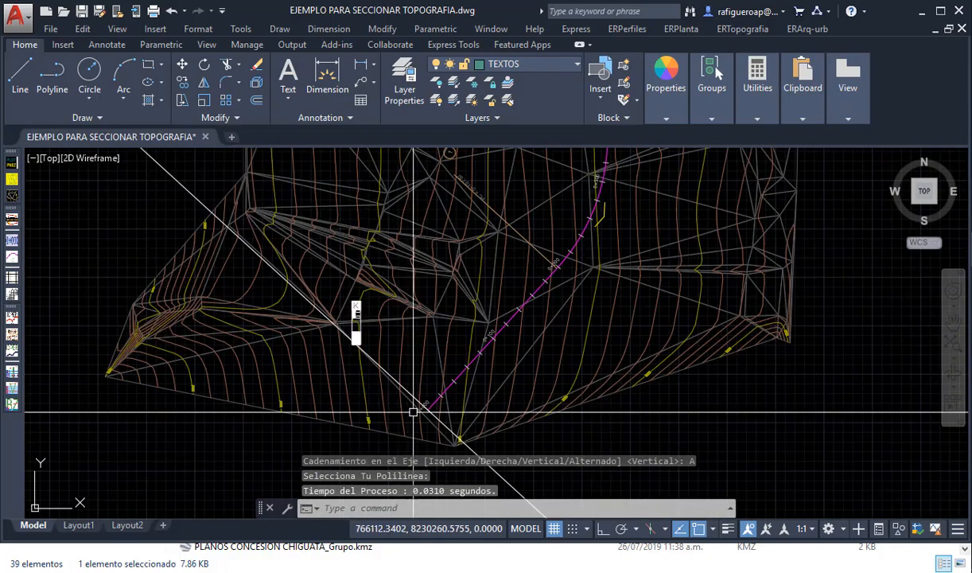
{"action": "scroll", "coordinate": [444, 412], "scroll_direction": "up", "scroll_amount": 3}
{"action": "scroll", "coordinate": [444, 411], "scroll_direction": "down", "scroll_amount": 2}
{"action": "scroll", "coordinate": [275, 302], "scroll_direction": "down", "scroll_amount": 5}
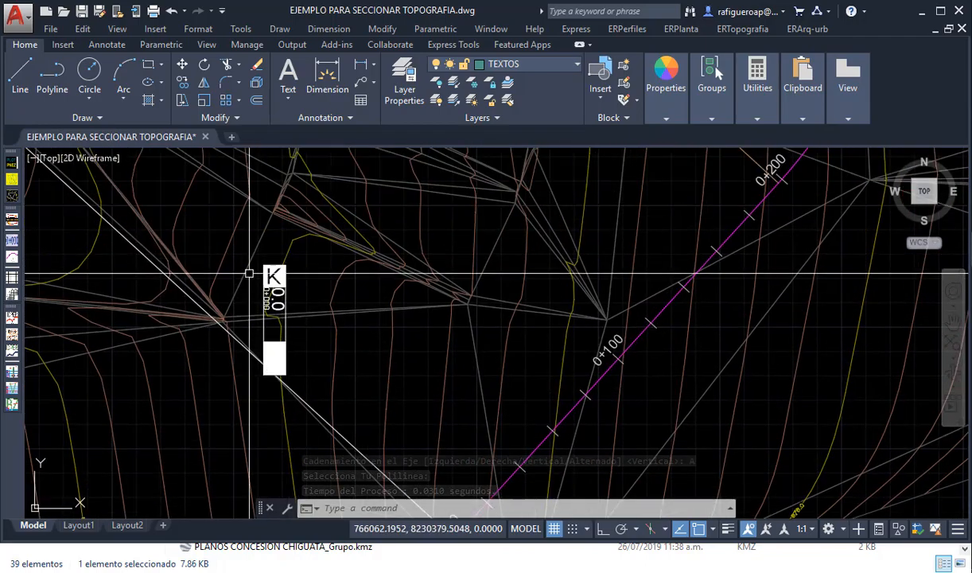
{"action": "scroll", "coordinate": [434, 282], "scroll_direction": "down", "scroll_amount": 2}
{"action": "scroll", "coordinate": [434, 282], "scroll_direction": "up", "scroll_amount": 8}
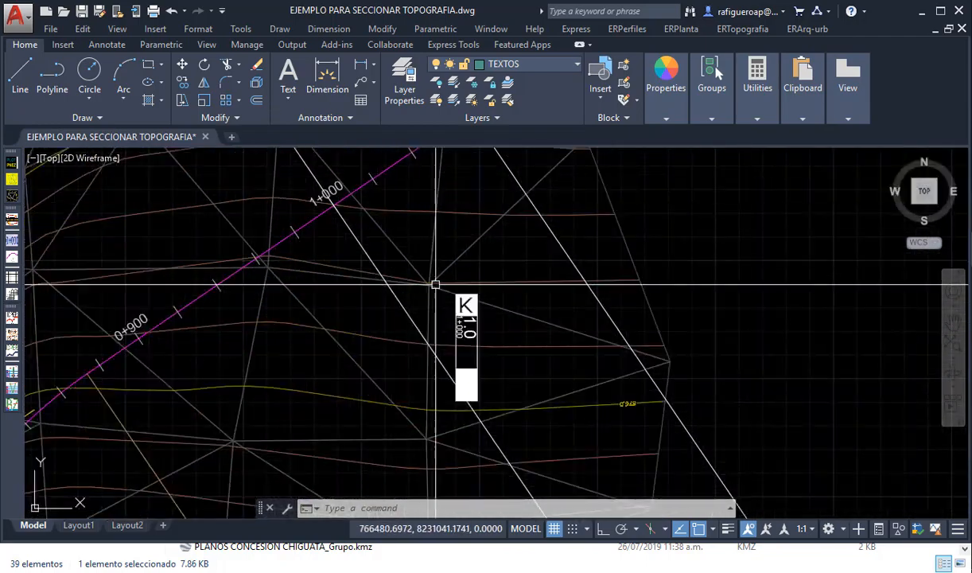
{"action": "scroll", "coordinate": [458, 328], "scroll_direction": "down", "scroll_amount": 5}
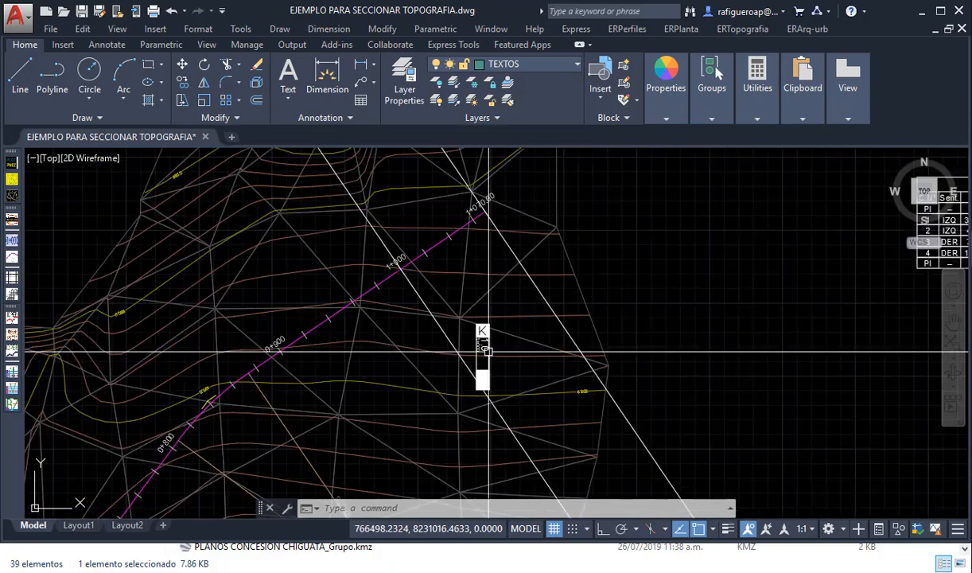
{"action": "middle_click_drag", "start_coordinate": [376, 227], "coordinate": [384, 342]}
{"action": "scroll", "coordinate": [407, 158], "scroll_direction": "up", "scroll_amount": 8}
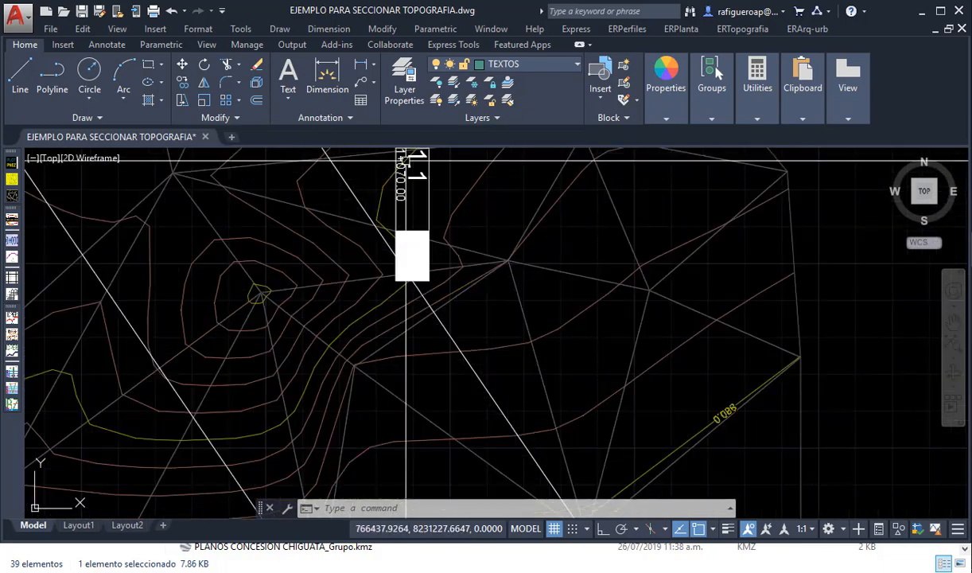
{"action": "middle_click_drag", "start_coordinate": [418, 179], "coordinate": [417, 290]}
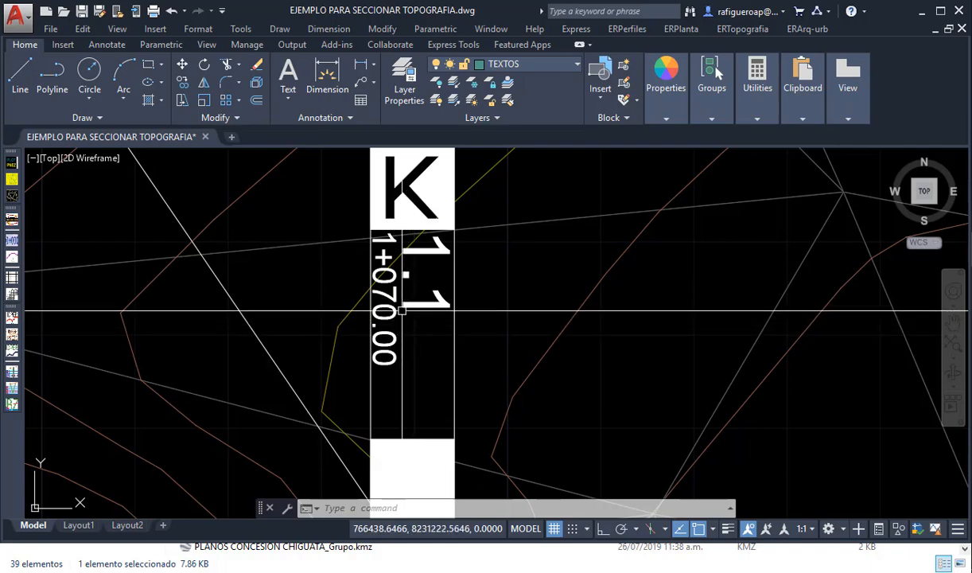
{"action": "scroll", "coordinate": [402, 310], "scroll_direction": "down", "scroll_amount": 6}
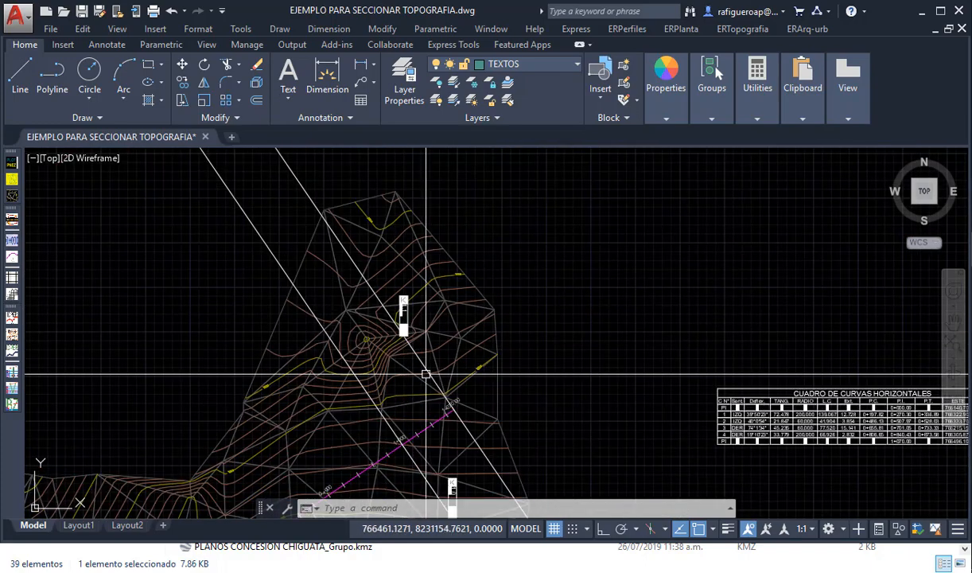
{"action": "scroll", "coordinate": [427, 374], "scroll_direction": "up", "scroll_amount": 2}
{"action": "scroll", "coordinate": [427, 374], "scroll_direction": "down", "scroll_amount": 4}
{"action": "scroll", "coordinate": [434, 256], "scroll_direction": "up", "scroll_amount": 3}
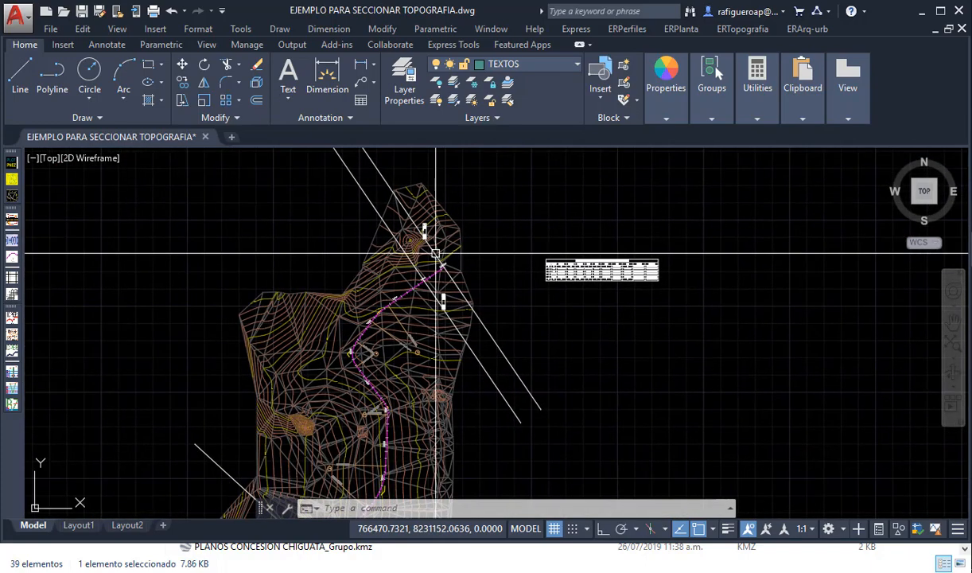
- Set the kilometre value of the end-of-alignment marker at chainage 1+070.00 to 1.07
{"action": "scroll", "coordinate": [419, 224], "scroll_direction": "up", "scroll_amount": 3}
{"action": "double_click", "coordinate": [413, 205]}
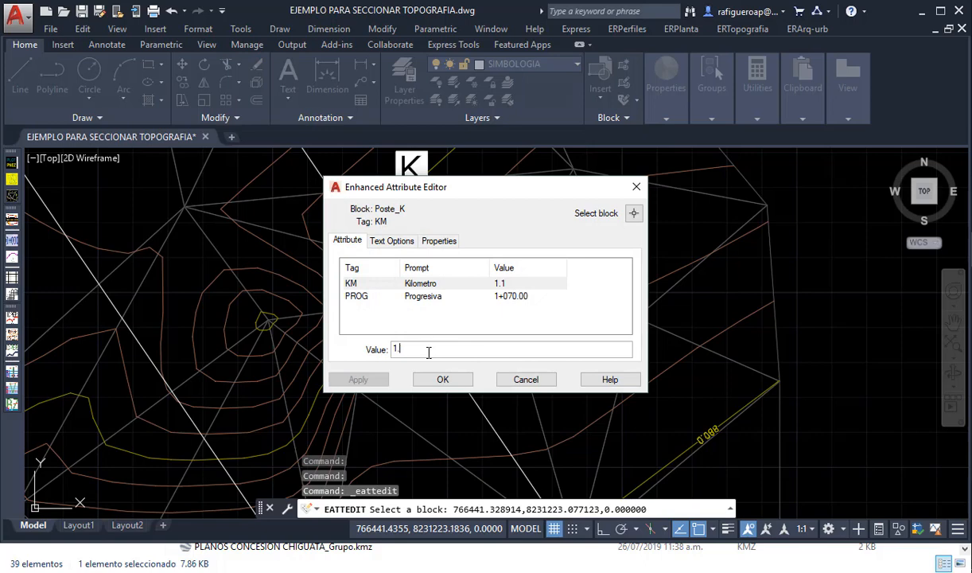
{"action": "key", "text": "Return"}
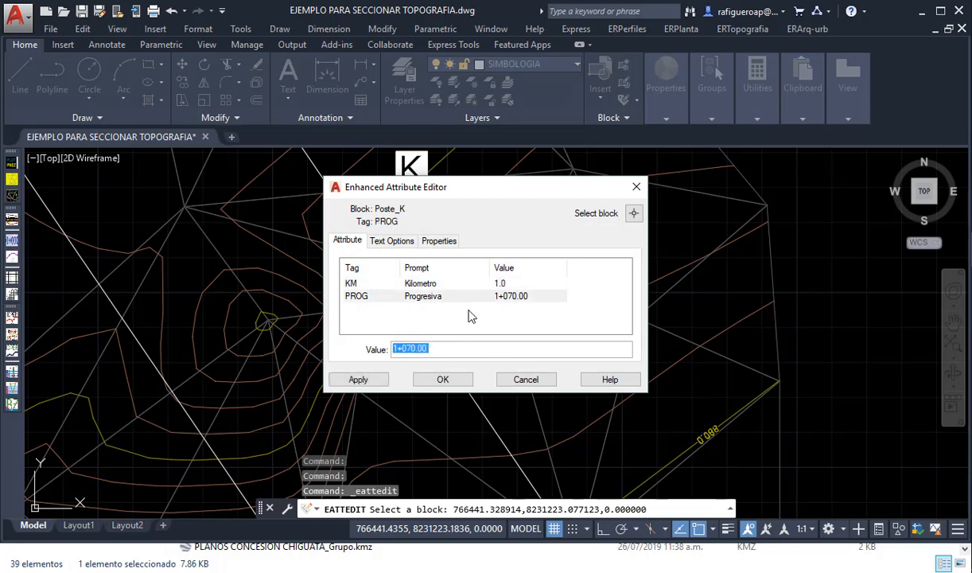
{"action": "left_click", "coordinate": [487, 285]}
{"action": "left_click", "coordinate": [435, 348]}
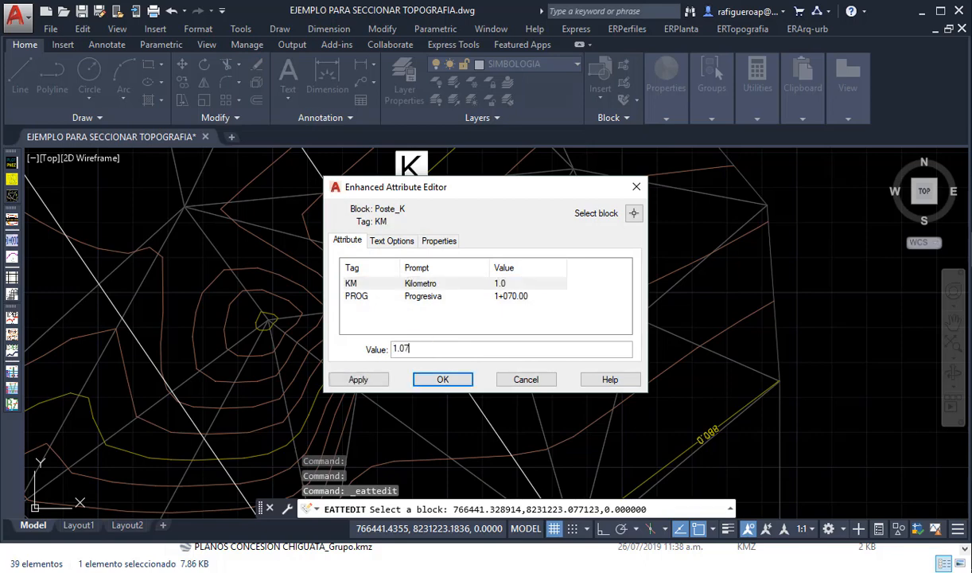
{"action": "left_click", "coordinate": [443, 380]}
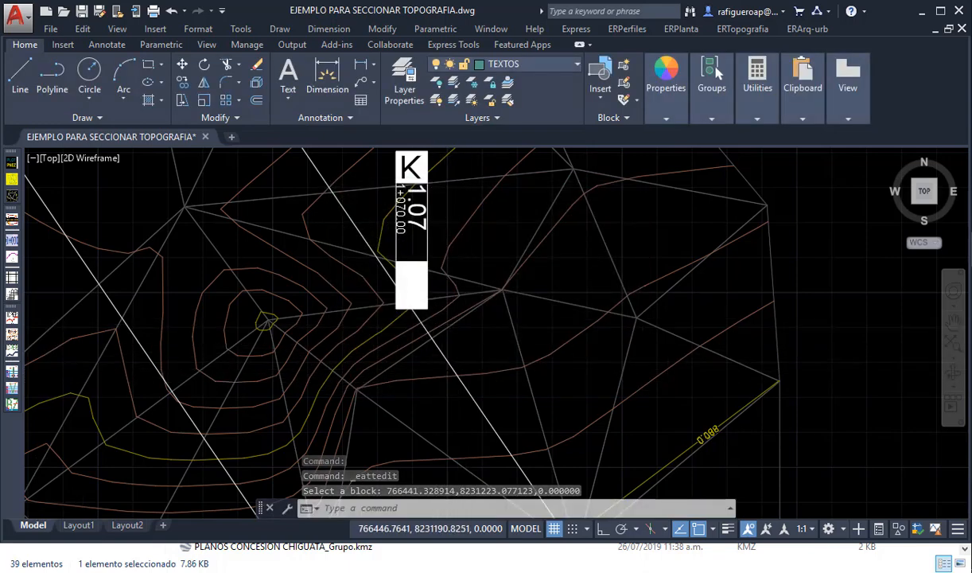
- Review the annotated alignment in plan, including its kilometre markers and the curve table beside the terrain
{"action": "scroll", "coordinate": [487, 371], "scroll_direction": "down", "scroll_amount": 4}
{"action": "scroll", "coordinate": [587, 393], "scroll_direction": "down", "scroll_amount": 3}
{"action": "middle_click_drag", "start_coordinate": [579, 367], "coordinate": [529, 254]}
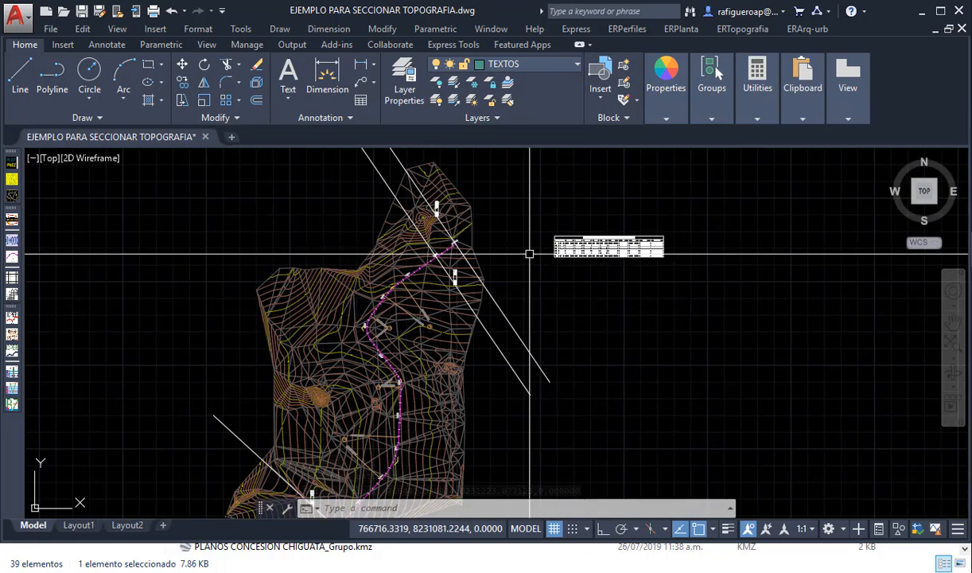
{"action": "scroll", "coordinate": [512, 272], "scroll_direction": "down", "scroll_amount": 2}
{"action": "scroll", "coordinate": [450, 290], "scroll_direction": "up", "scroll_amount": 2}
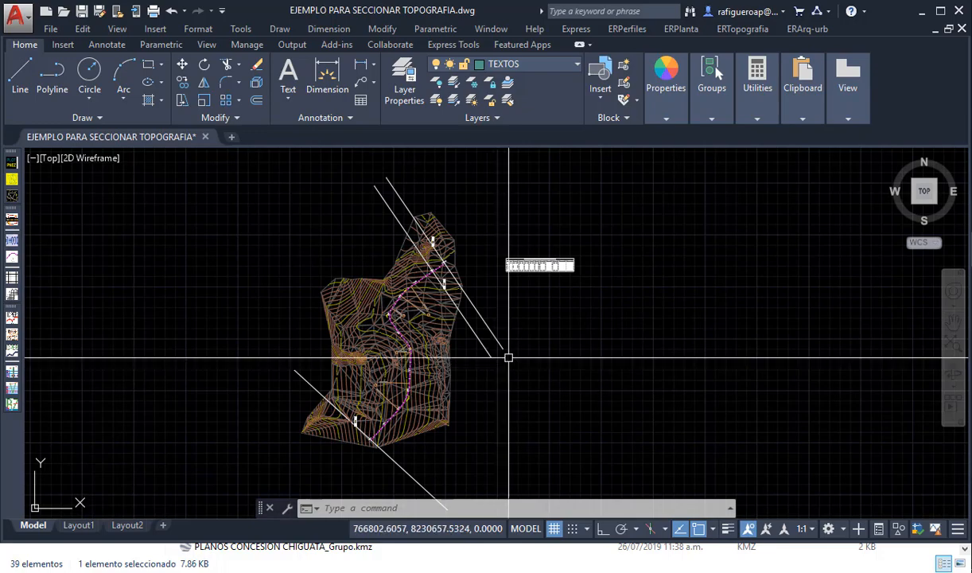
{"action": "scroll", "coordinate": [445, 402], "scroll_direction": "up", "scroll_amount": 3}
{"action": "scroll", "coordinate": [448, 405], "scroll_direction": "down", "scroll_amount": 2}
{"action": "scroll", "coordinate": [439, 390], "scroll_direction": "down", "scroll_amount": 2}
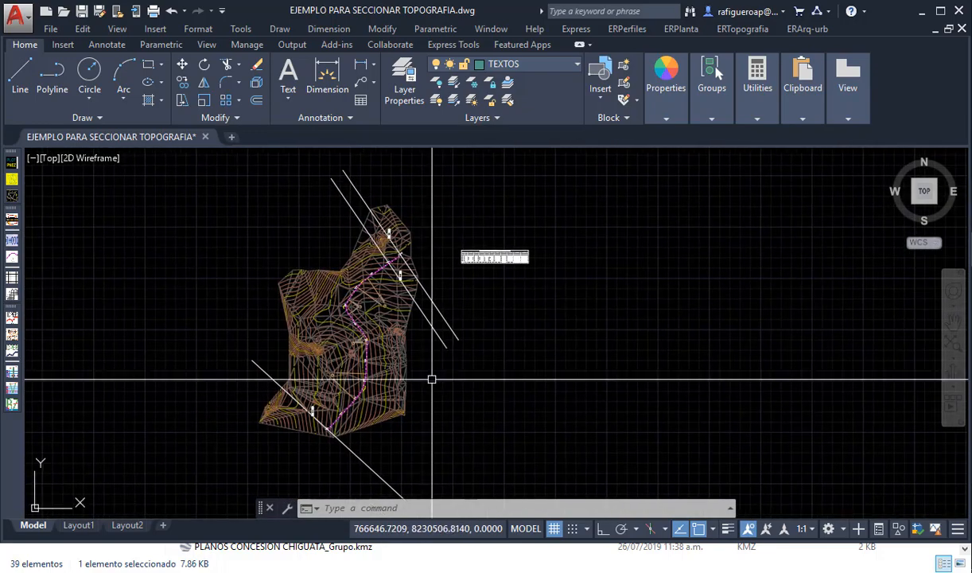
{"action": "scroll", "coordinate": [478, 319], "scroll_direction": "up", "scroll_amount": 2}
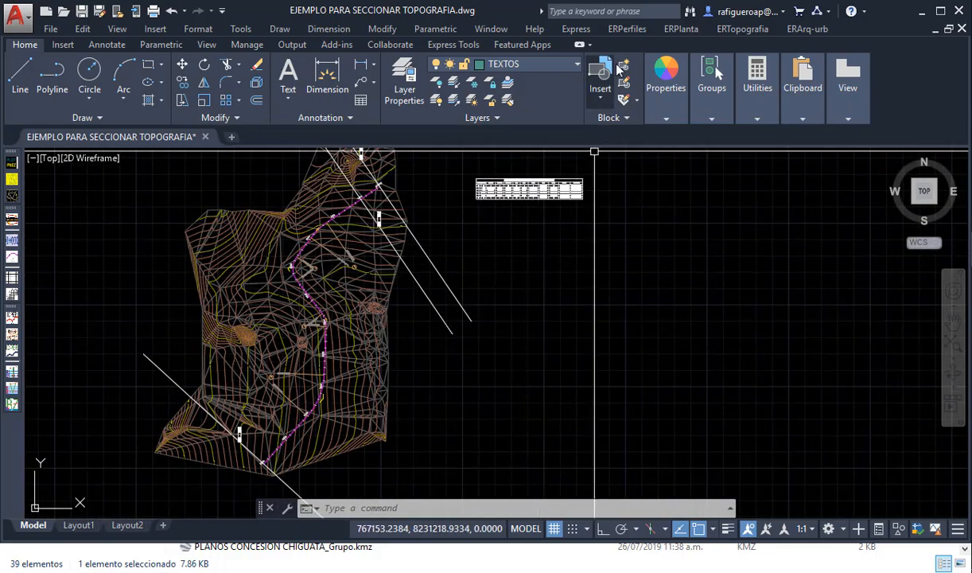
- Create a terrain cut along the magenta alignment, inserted in the empty area beside the terrain, with a Y exaggeration factor of 10
{"action": "left_click", "coordinate": [745, 30]}
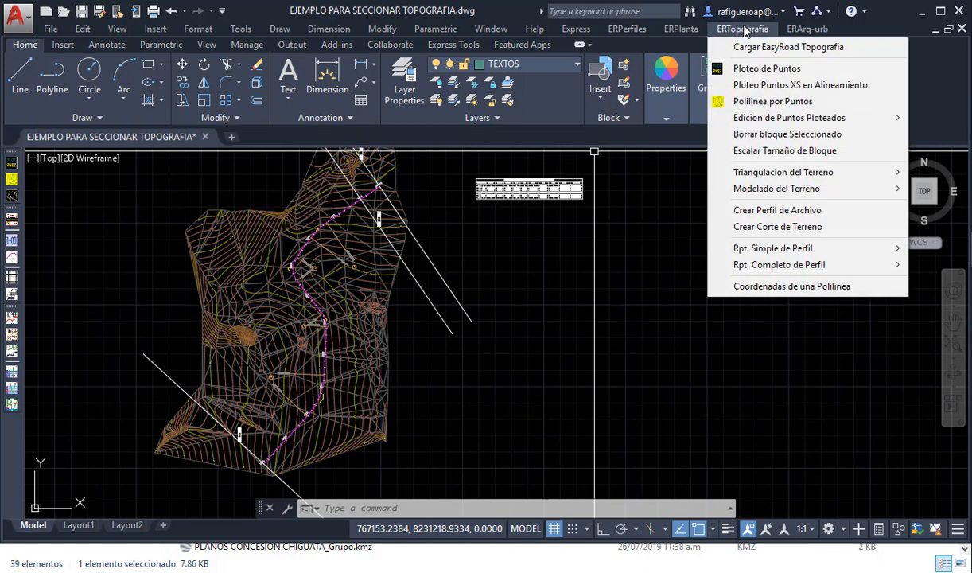
{"action": "left_click", "coordinate": [776, 228]}
{"action": "scroll", "coordinate": [265, 436], "scroll_direction": "up", "scroll_amount": 5}
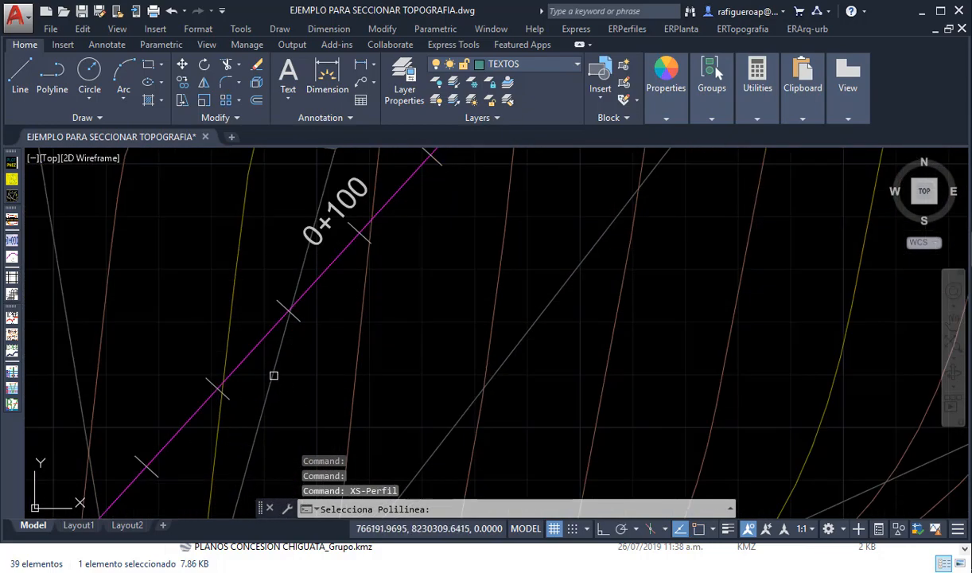
{"action": "left_click", "coordinate": [262, 346]}
{"action": "scroll", "coordinate": [350, 397], "scroll_direction": "down", "scroll_amount": 2}
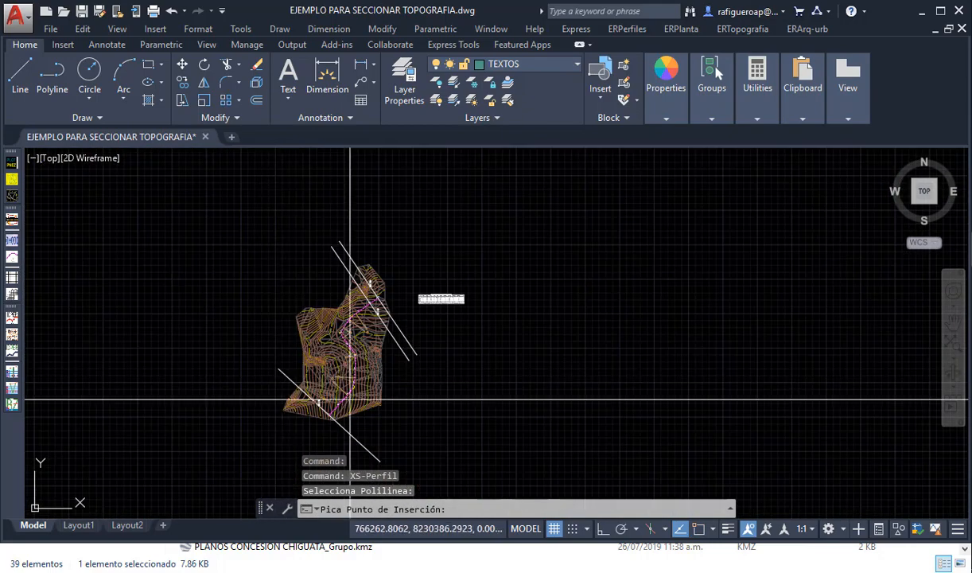
{"action": "scroll", "coordinate": [408, 439], "scroll_direction": "up", "scroll_amount": 2}
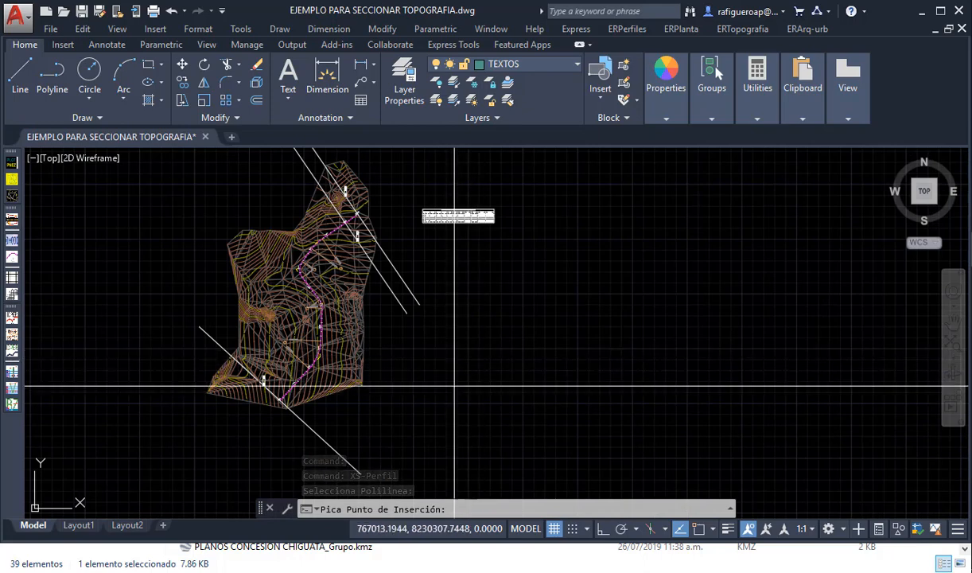
{"action": "left_click", "coordinate": [493, 384]}
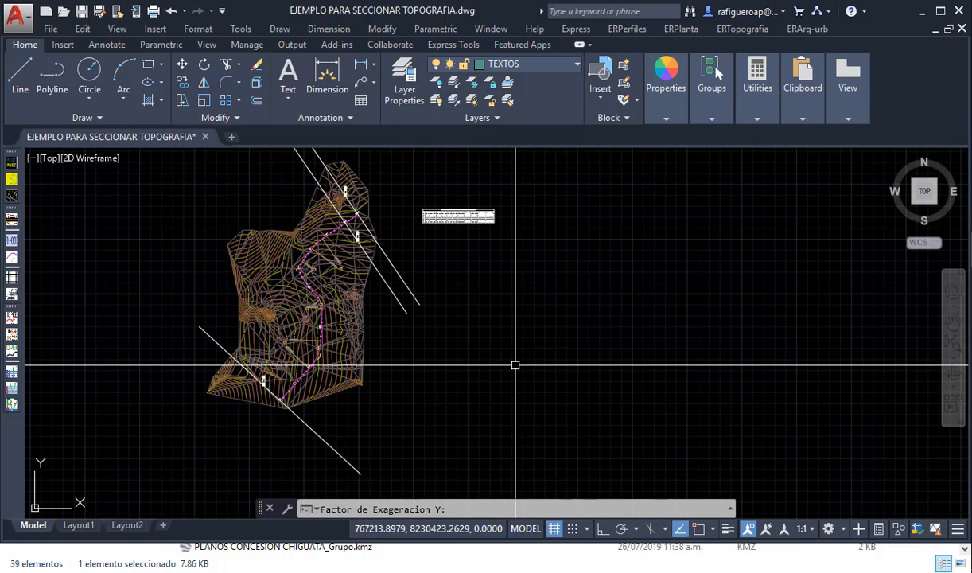
{"action": "type", "text": "10"}
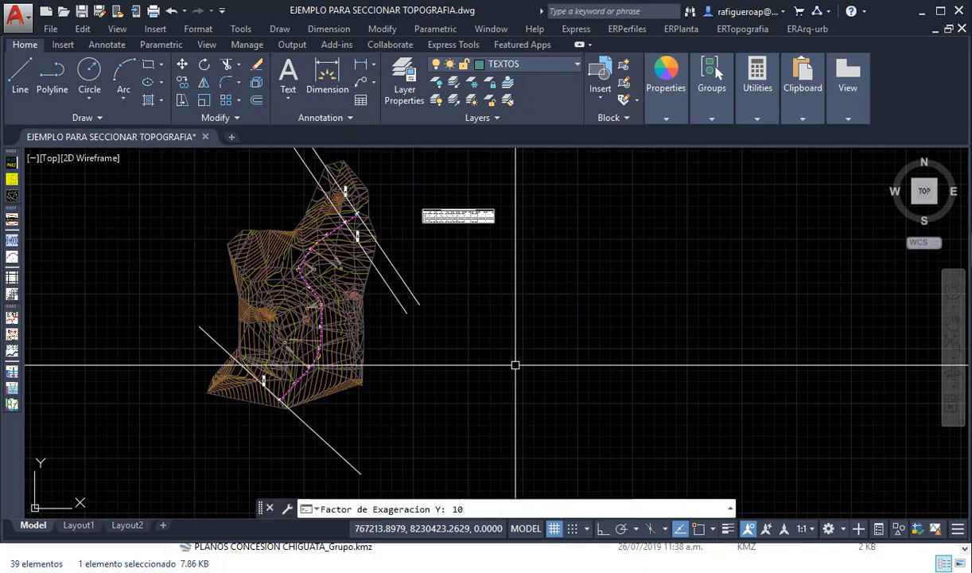
{"action": "key", "text": "Return"}
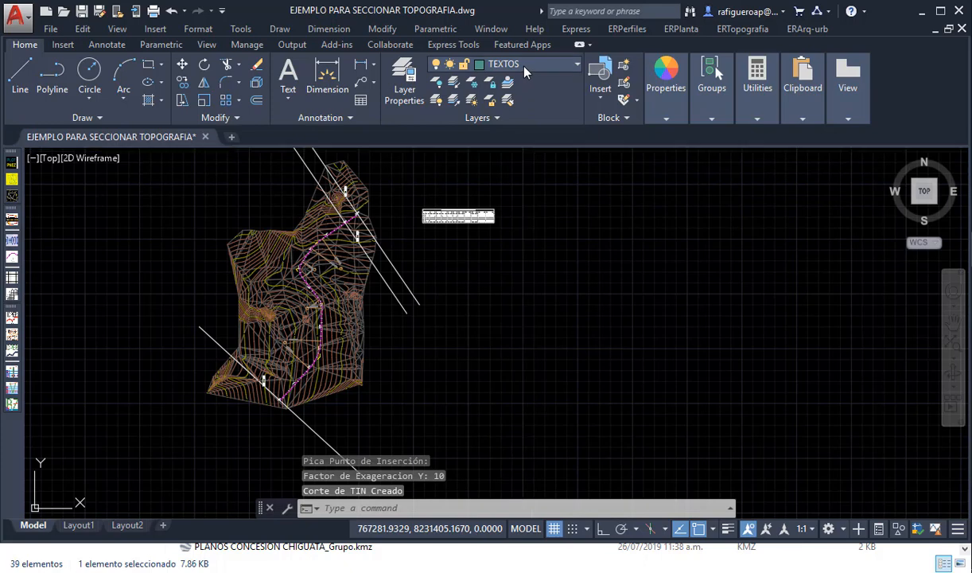
- Turn on layer 0 and inspect the terrain profile drawn beside the plan
{"action": "left_click", "coordinate": [500, 64]}
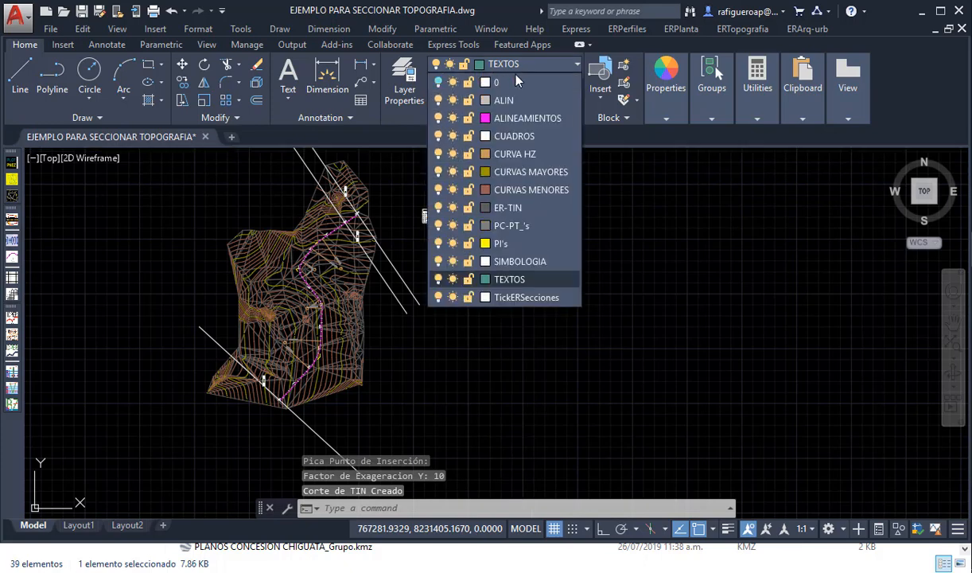
{"action": "left_click", "coordinate": [439, 82]}
{"action": "scroll", "coordinate": [593, 371], "scroll_direction": "up", "scroll_amount": 3}
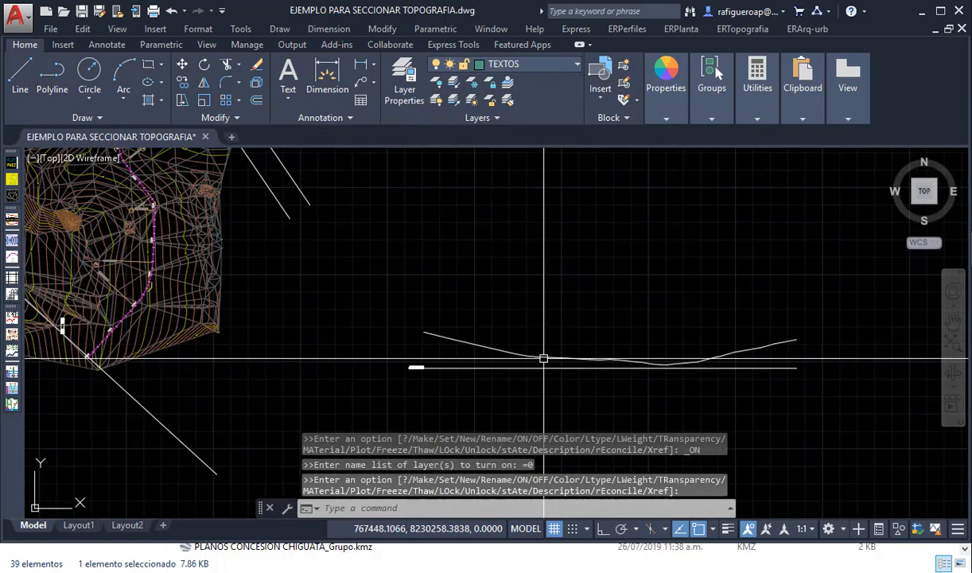
{"action": "scroll", "coordinate": [544, 358], "scroll_direction": "up", "scroll_amount": 2}
{"action": "scroll", "coordinate": [435, 338], "scroll_direction": "down", "scroll_amount": 2}
{"action": "scroll", "coordinate": [503, 356], "scroll_direction": "down", "scroll_amount": 2}
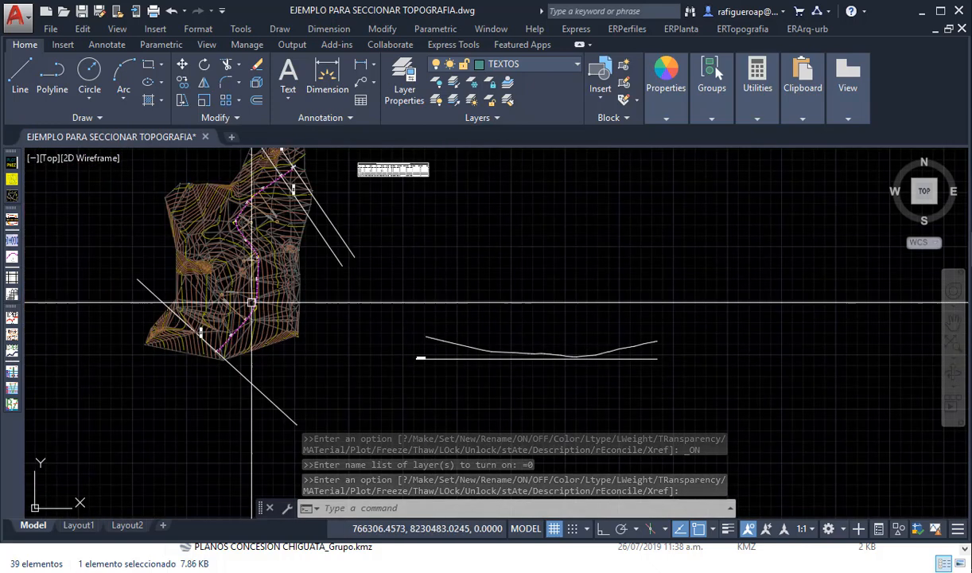
{"action": "scroll", "coordinate": [435, 355], "scroll_direction": "up", "scroll_amount": 3}
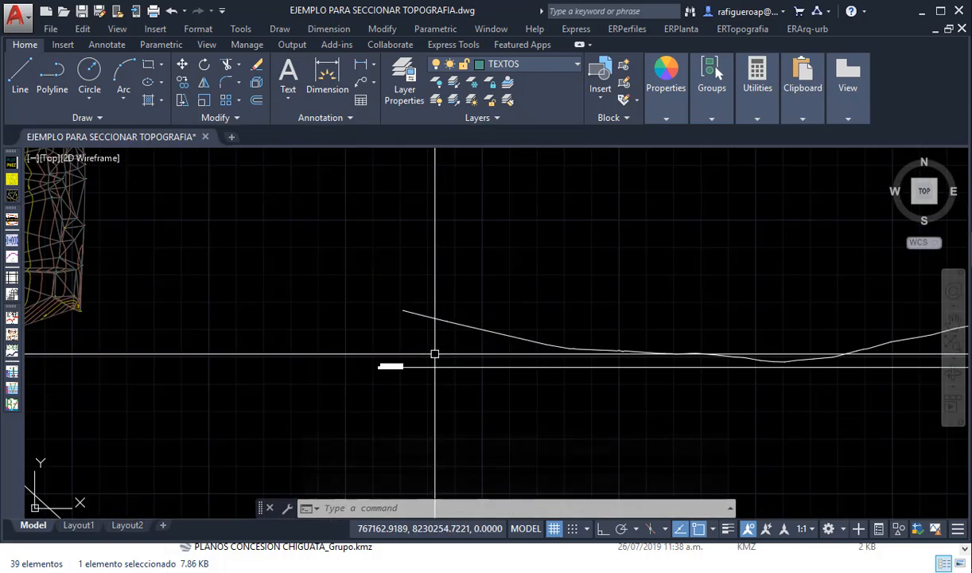
{"action": "scroll", "coordinate": [379, 362], "scroll_direction": "down", "scroll_amount": 4}
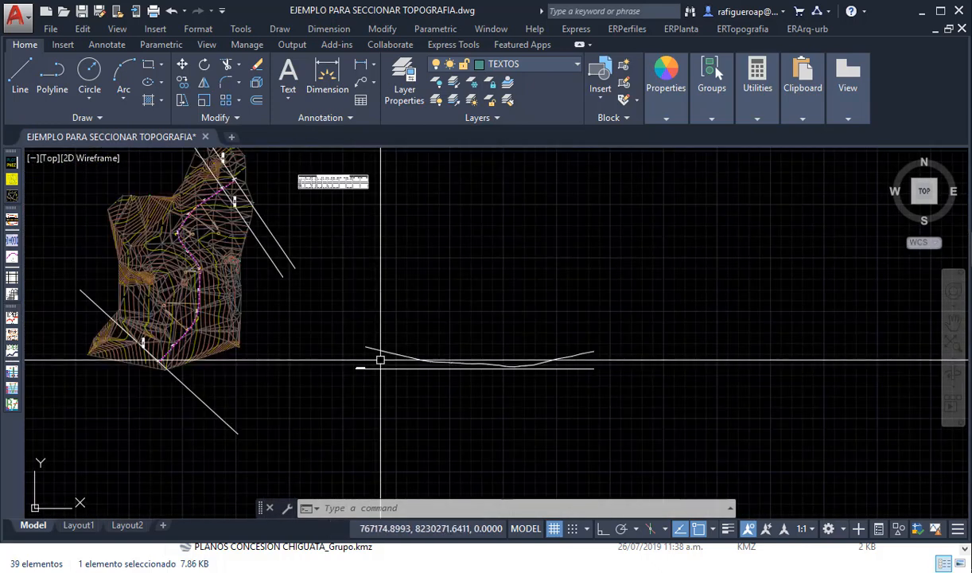
{"action": "scroll", "coordinate": [381, 360], "scroll_direction": "up", "scroll_amount": 2}
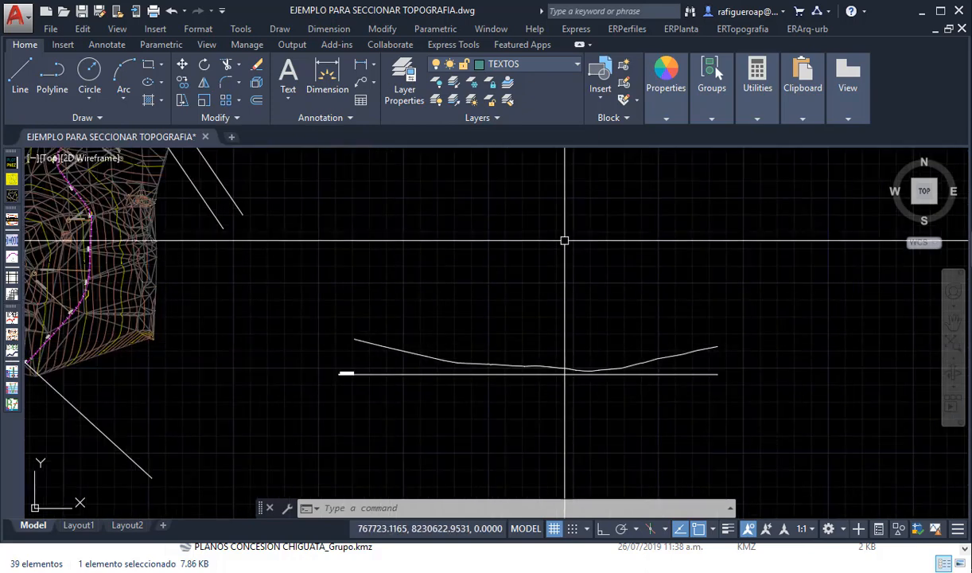
- Start identifying the profile from the drawing with 3 decimals, horizontal scale 1:1000, vertical scale 1:100 and starting chainage 0
{"action": "left_click", "coordinate": [627, 29]}
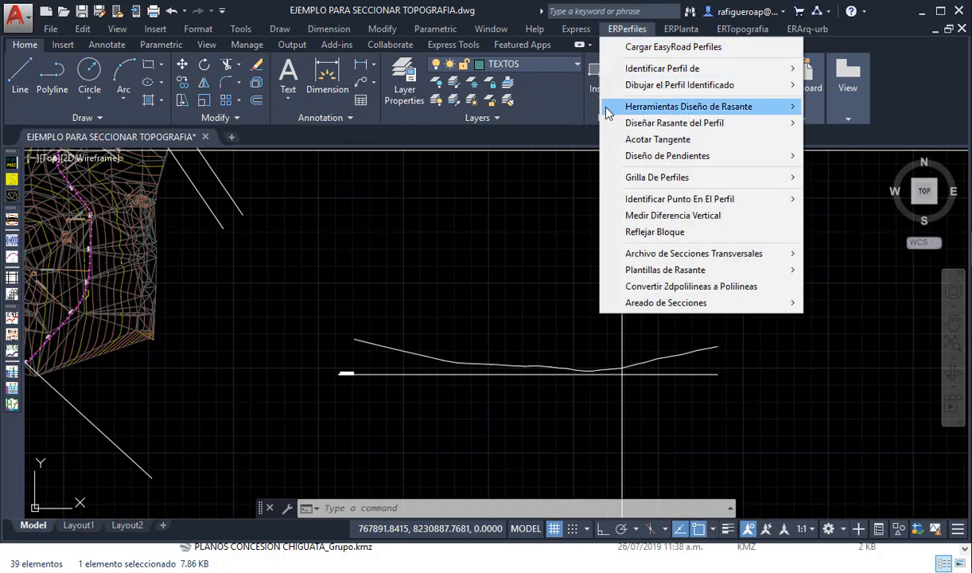
{"action": "mouse_move", "coordinate": [756, 68]}
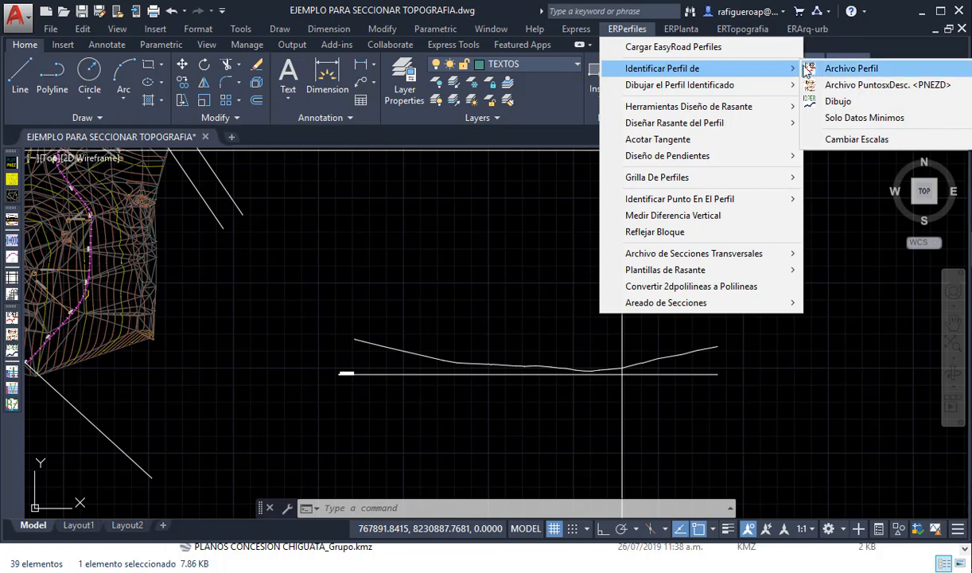
{"action": "left_click", "coordinate": [839, 102]}
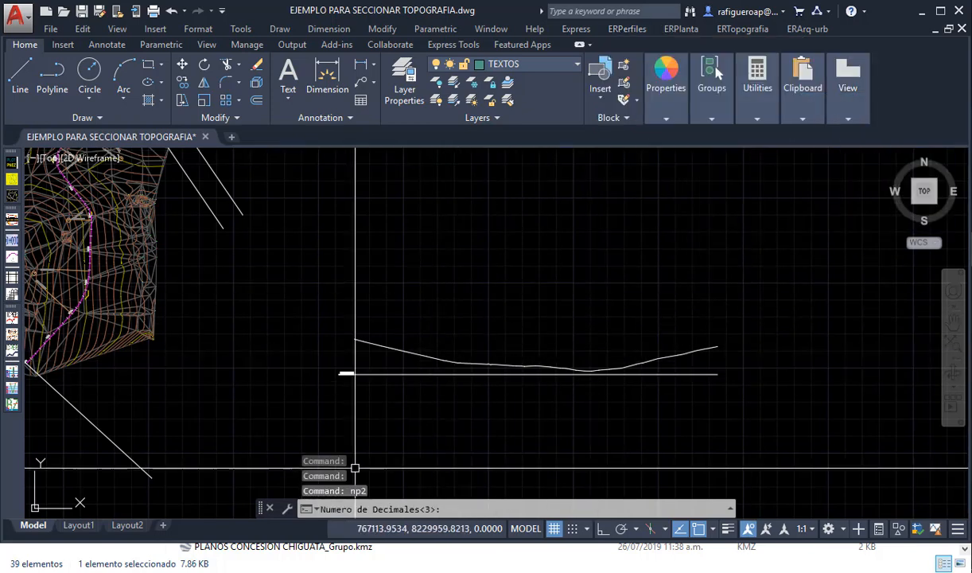
{"action": "key", "text": "Return"}
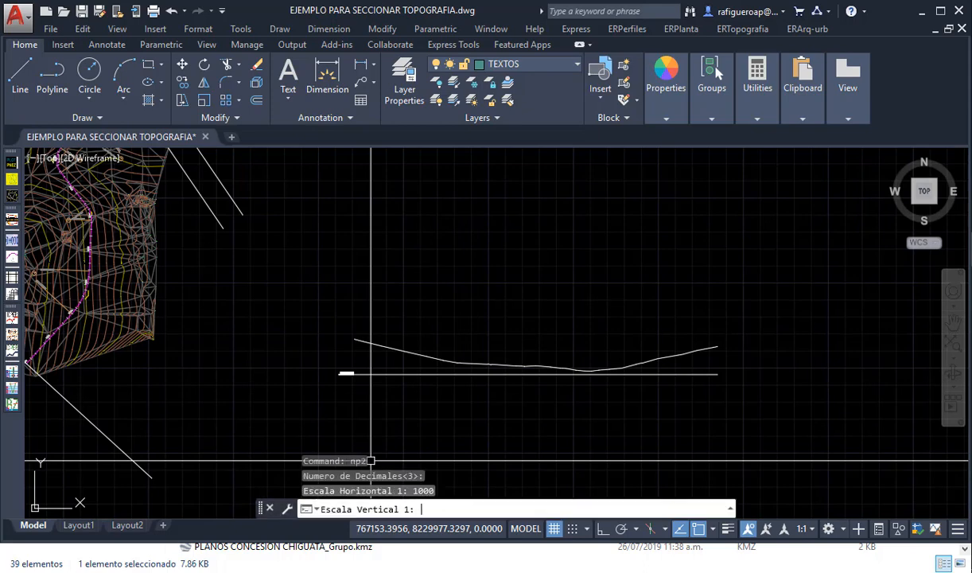
{"action": "type", "text": "0"}
{"action": "key", "text": "Return"}
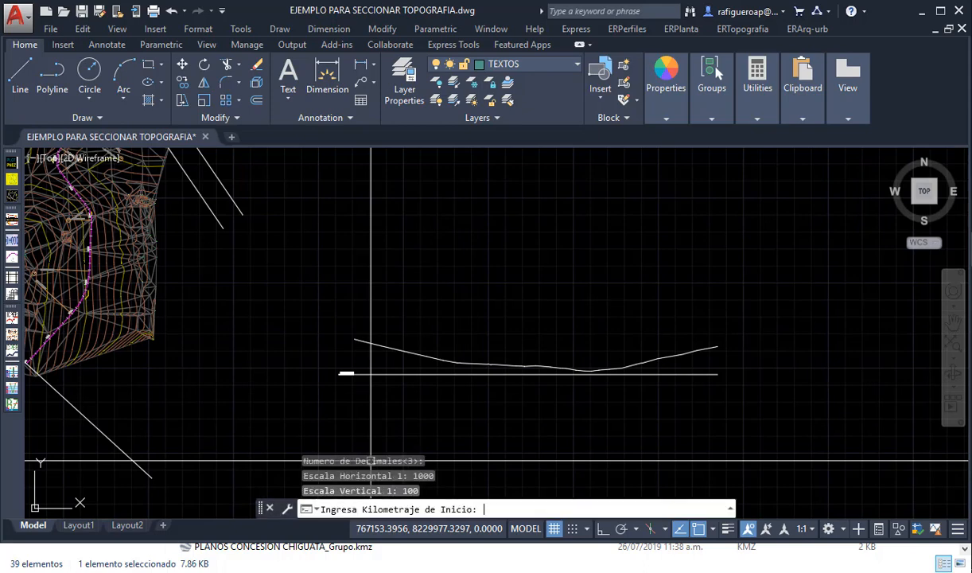
{"action": "type", "text": "0"}
{"action": "key", "text": "Return"}
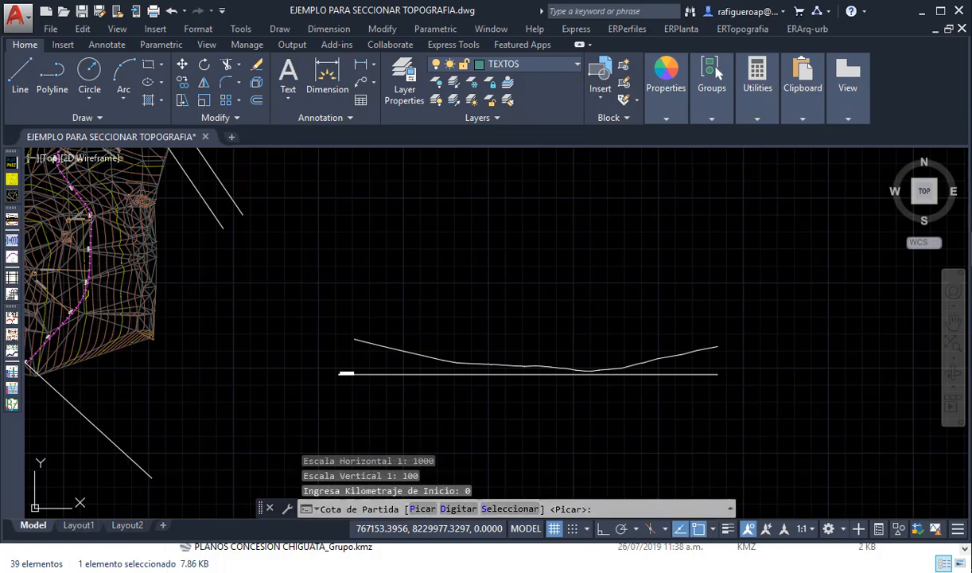
- Enter 871.149 as the starting elevation, pick the datum line's start as the terrain start, and select the ground profile line
{"action": "type", "text": "d"}
{"action": "key", "text": "Return"}
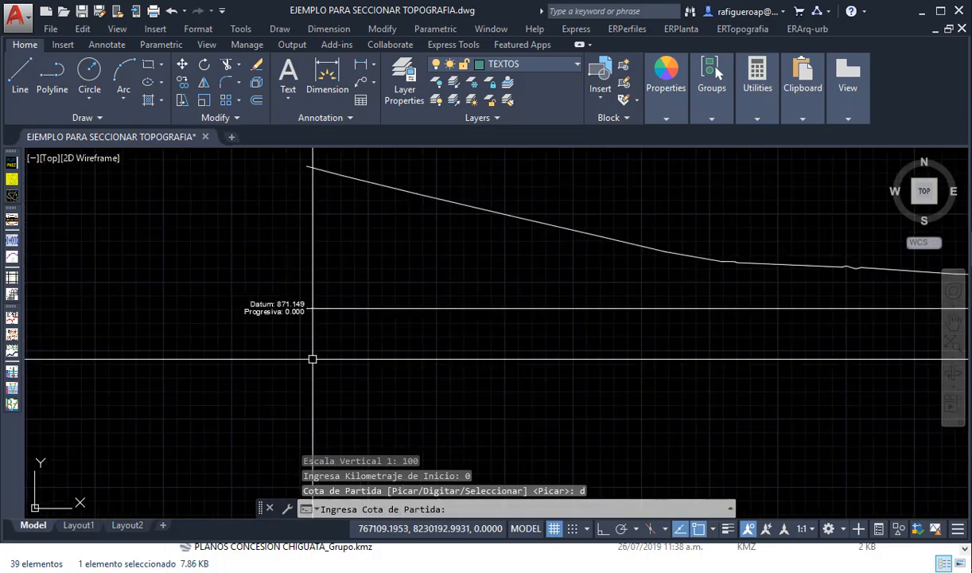
{"action": "type", "text": "871.149"}
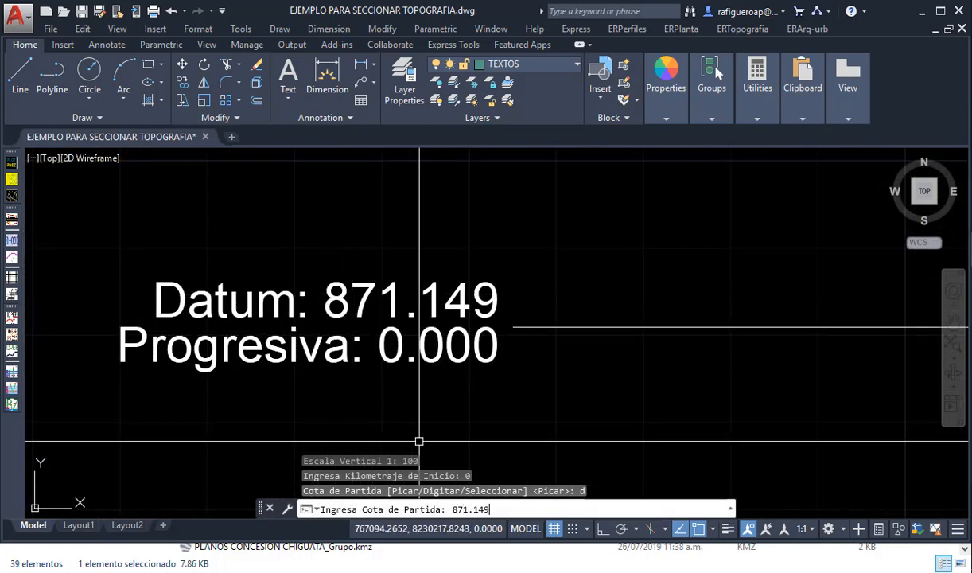
{"action": "key", "text": "Return"}
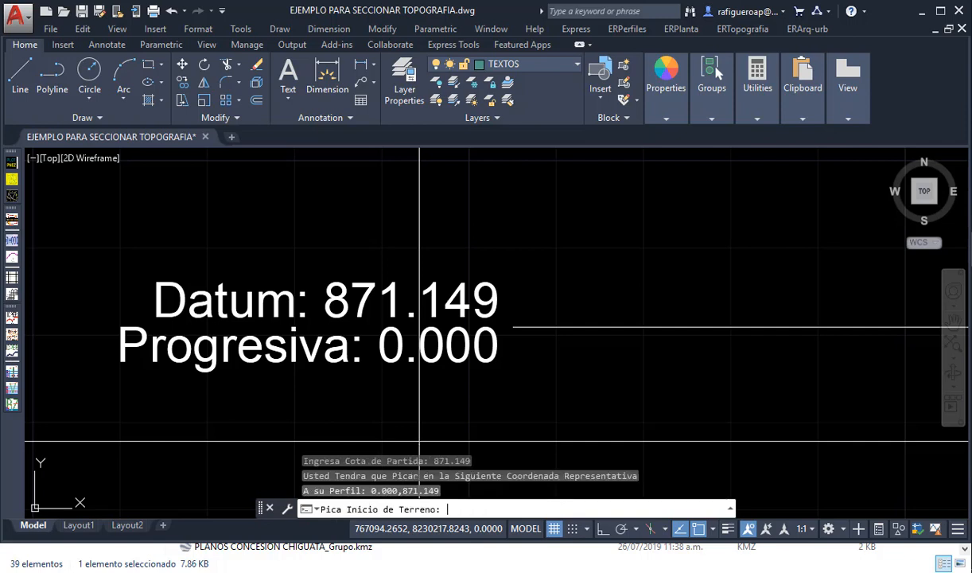
{"action": "left_click", "coordinate": [514, 327]}
{"action": "scroll", "coordinate": [514, 331], "scroll_direction": "down", "scroll_amount": 7}
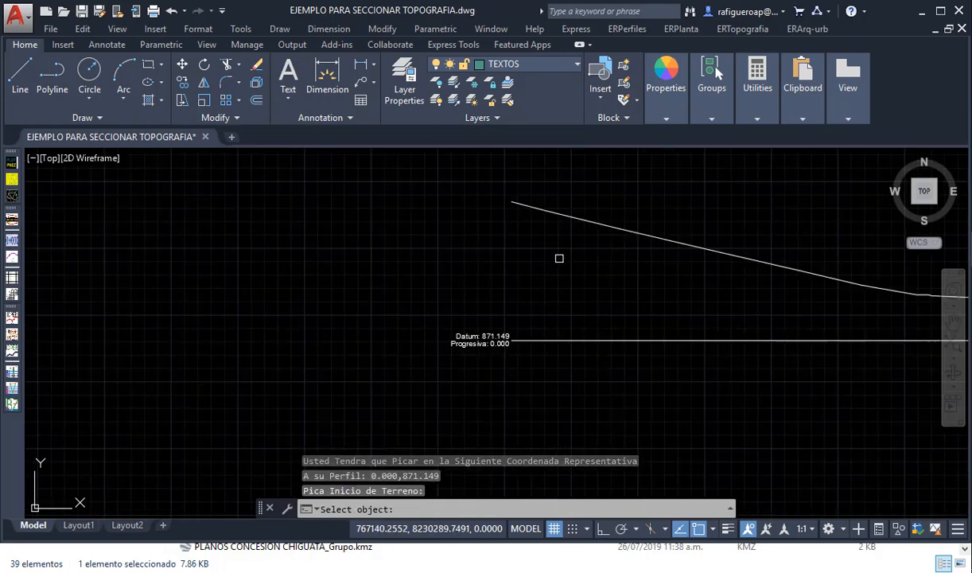
{"action": "scroll", "coordinate": [565, 219], "scroll_direction": "down", "scroll_amount": 6}
{"action": "scroll", "coordinate": [119, 367], "scroll_direction": "down", "scroll_amount": 2}
{"action": "scroll", "coordinate": [410, 282], "scroll_direction": "up", "scroll_amount": 4}
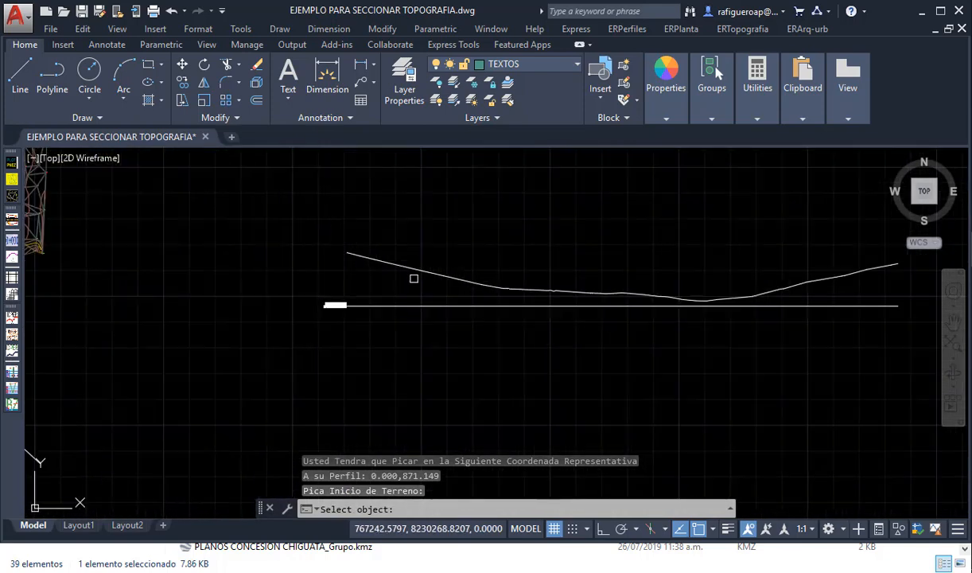
{"action": "left_click", "coordinate": [406, 267]}
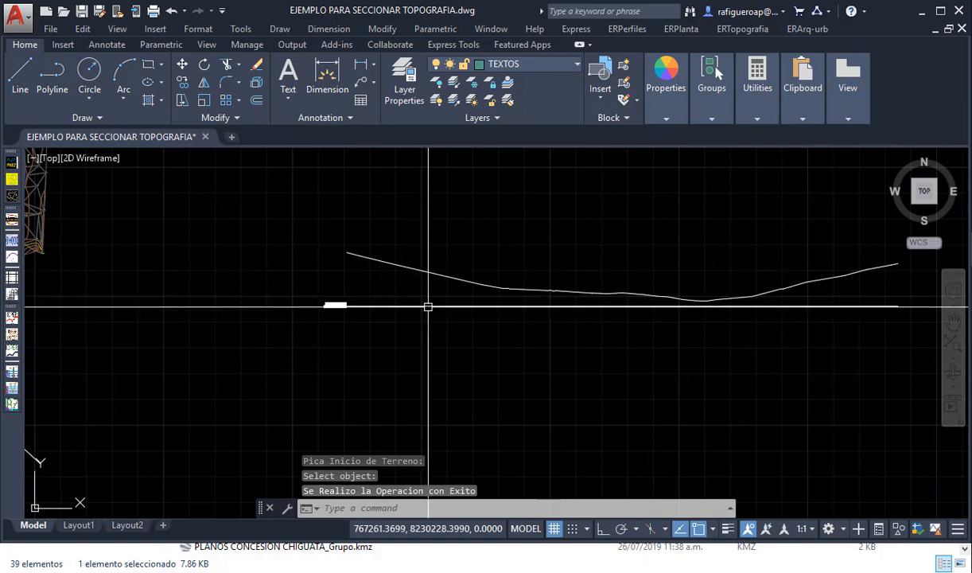
- Delete the datum line below the ground profile together with its Datum and Progresiva labels
{"action": "scroll", "coordinate": [427, 304], "scroll_direction": "down", "scroll_amount": 4}
{"action": "scroll", "coordinate": [428, 304], "scroll_direction": "up", "scroll_amount": 3}
{"action": "middle_click_drag", "start_coordinate": [427, 304], "coordinate": [428, 331]}
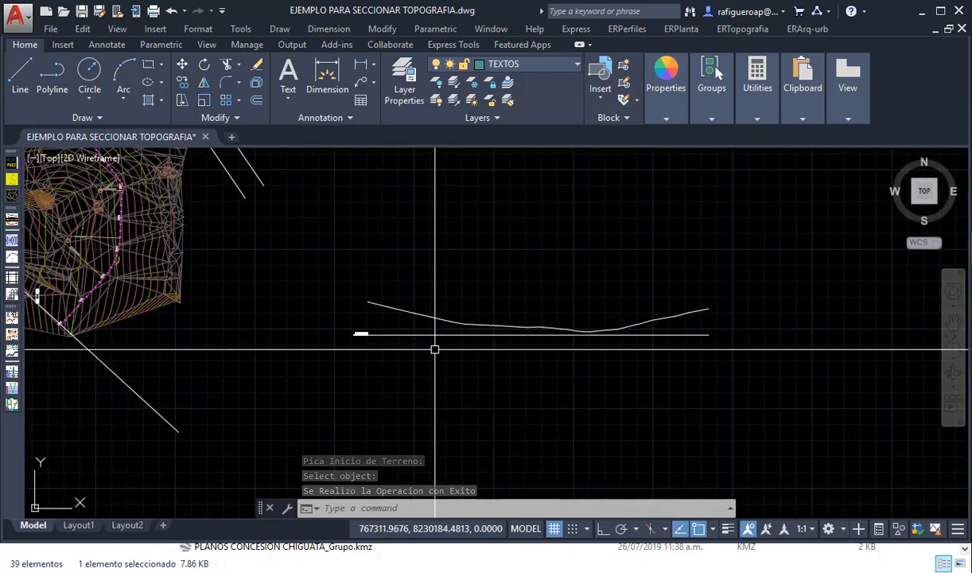
{"action": "left_click", "coordinate": [390, 354]}
{"action": "left_click", "coordinate": [336, 319]}
{"action": "key", "text": "Delete"}
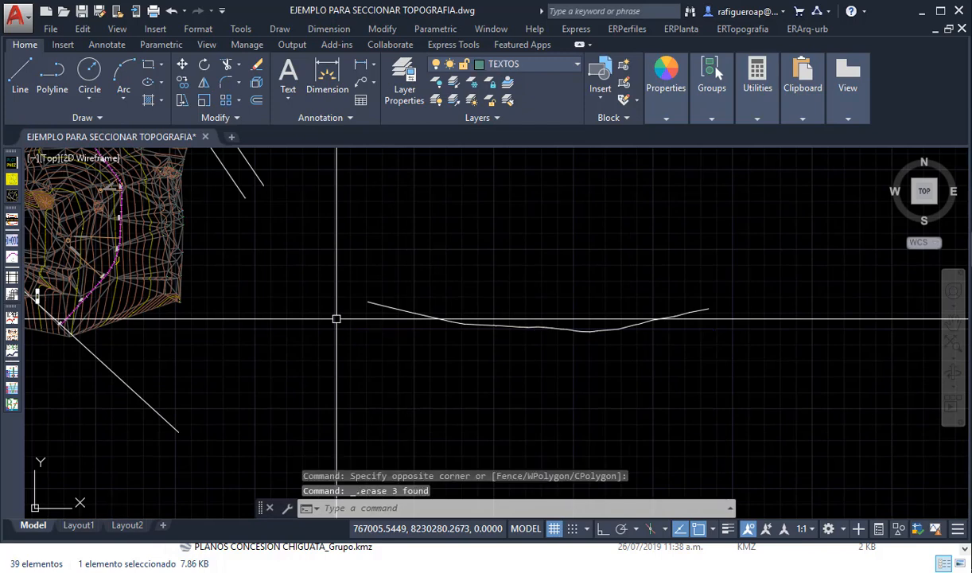
- Draw the identified profile as a road, erasing the previous layers and using an interval of 20
{"action": "left_click", "coordinate": [640, 30]}
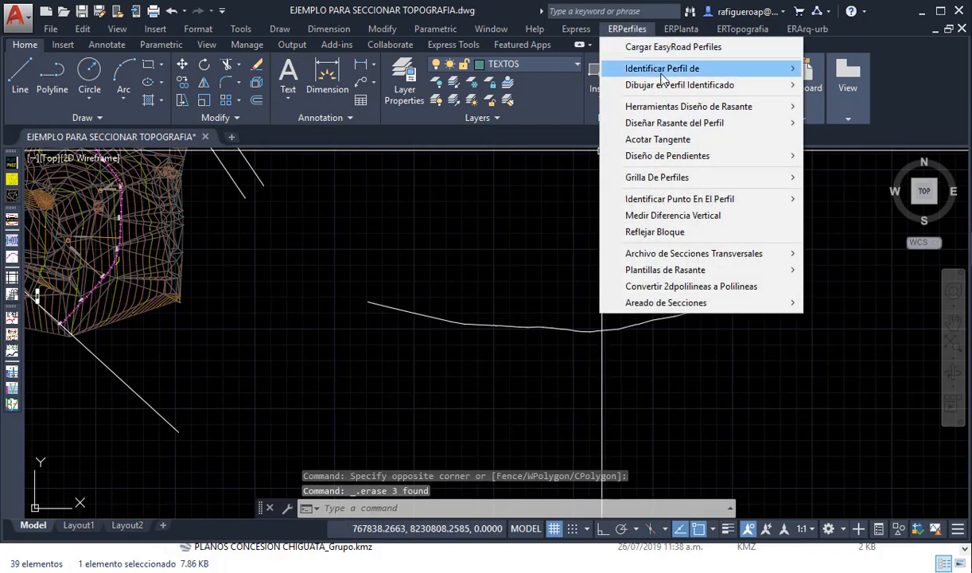
{"action": "mouse_move", "coordinate": [680, 90]}
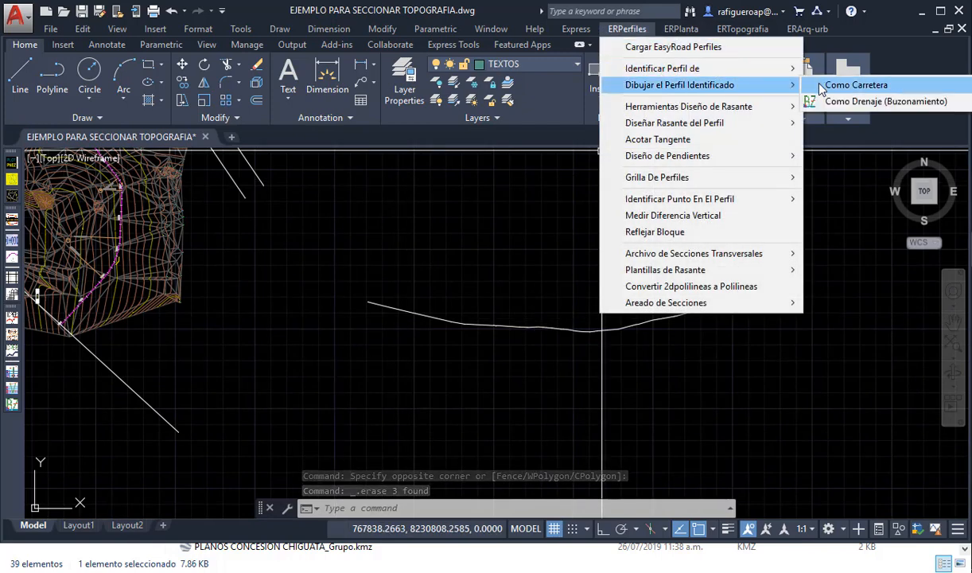
{"action": "mouse_move", "coordinate": [820, 84]}
{"action": "left_click", "coordinate": [756, 89]}
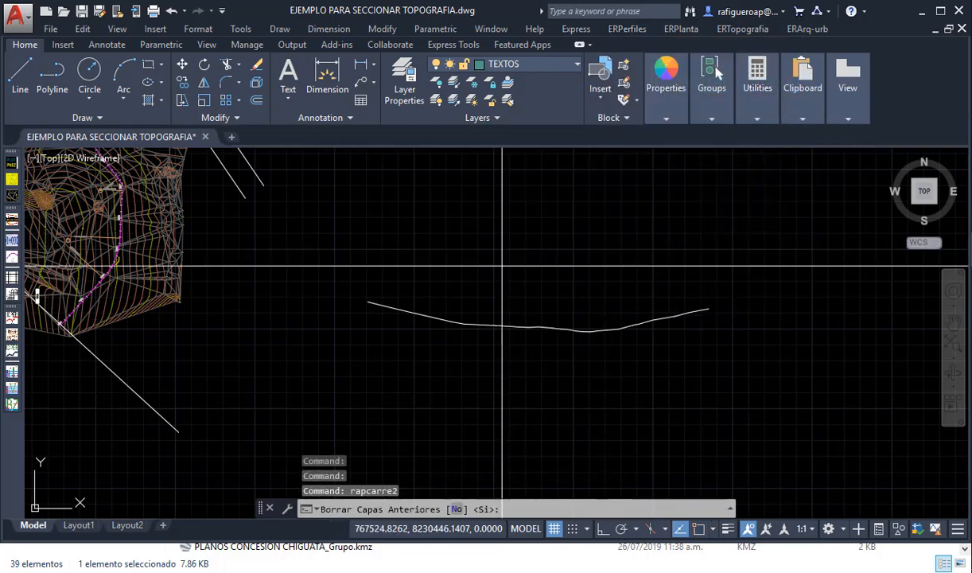
{"action": "key", "text": "Return"}
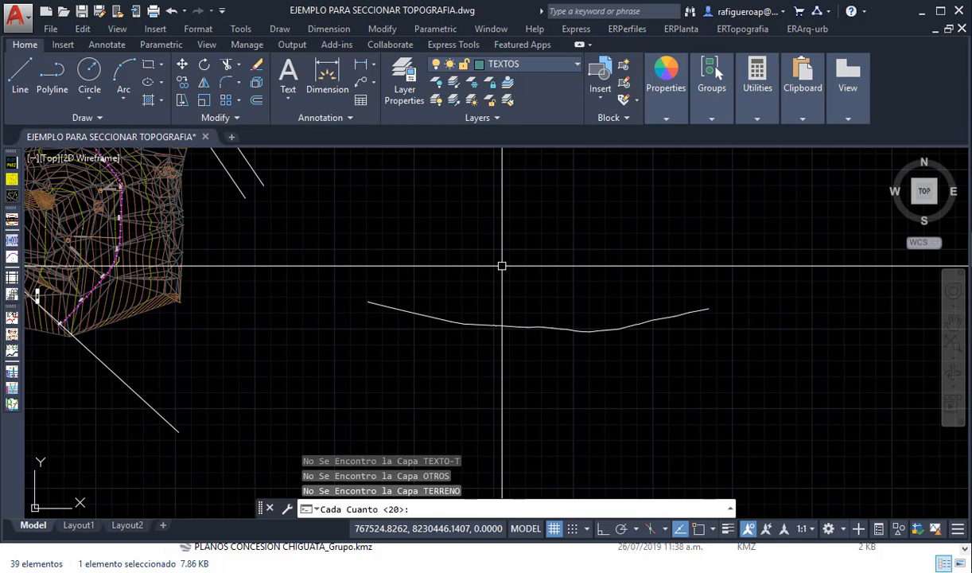
{"action": "key", "text": "Return"}
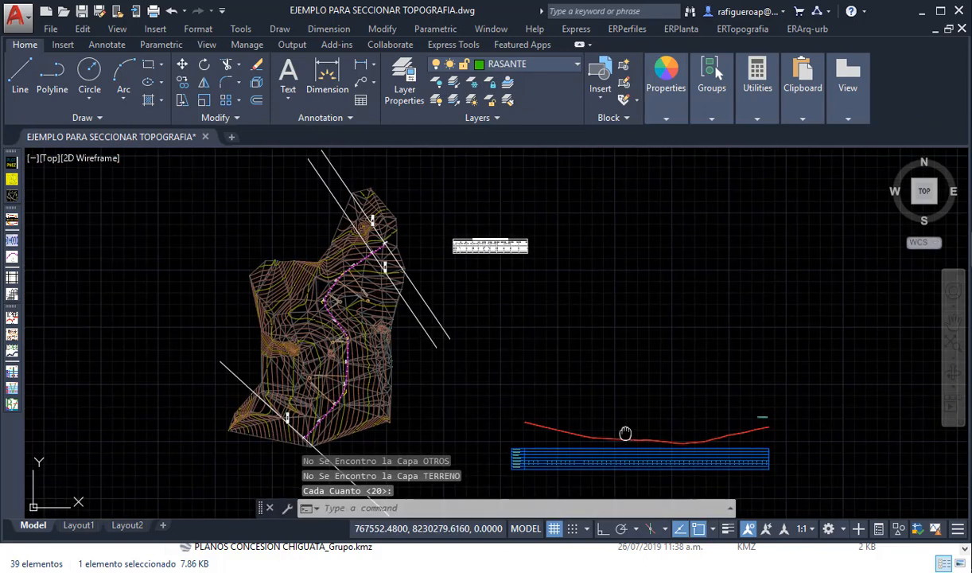
{"action": "middle_click_drag", "start_coordinate": [624, 432], "coordinate": [526, 352]}
{"action": "scroll", "coordinate": [442, 410], "scroll_direction": "up", "scroll_amount": 6}
{"action": "scroll", "coordinate": [323, 380], "scroll_direction": "up", "scroll_amount": 3}
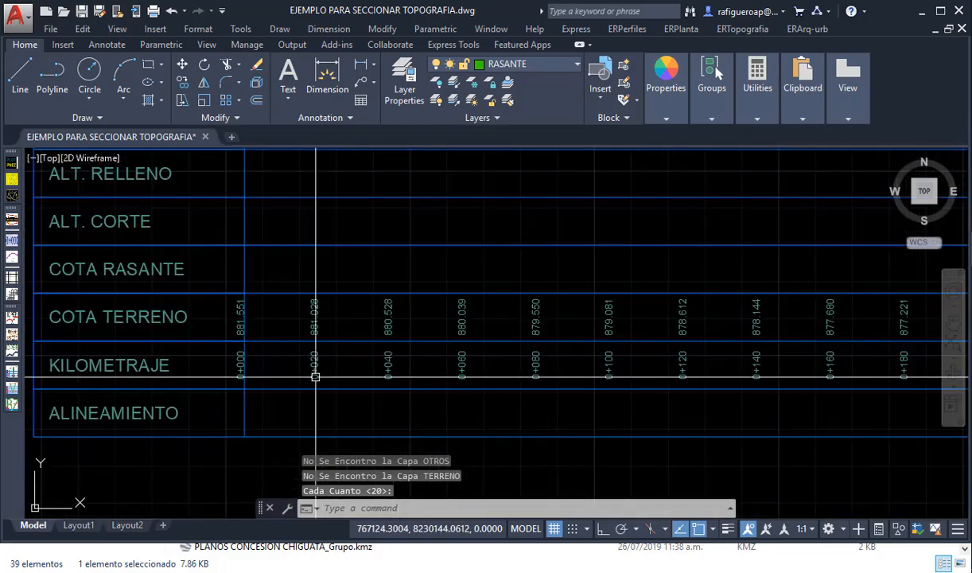
{"action": "scroll", "coordinate": [323, 374], "scroll_direction": "down", "scroll_amount": 5}
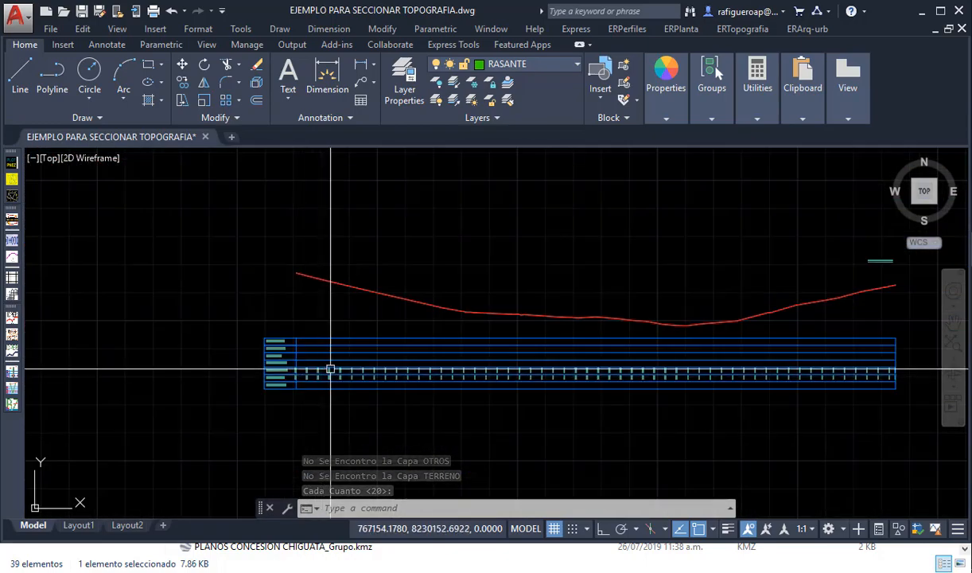
- Delete the original layer 0 profile line that overlaps the red terrain line, keeping the line on layer TERRENO
{"action": "left_click", "coordinate": [361, 288]}
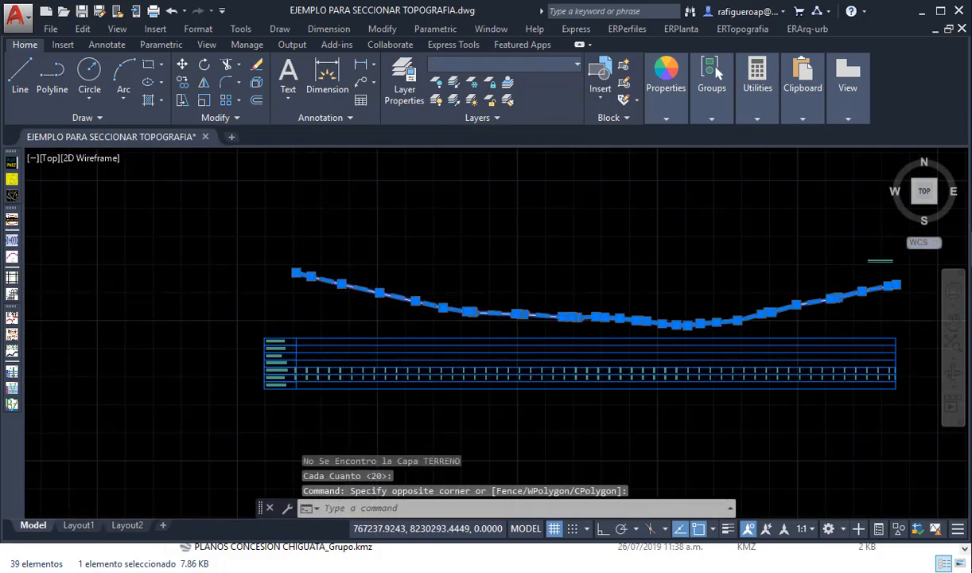
{"action": "scroll", "coordinate": [361, 287], "scroll_direction": "up", "scroll_amount": 8}
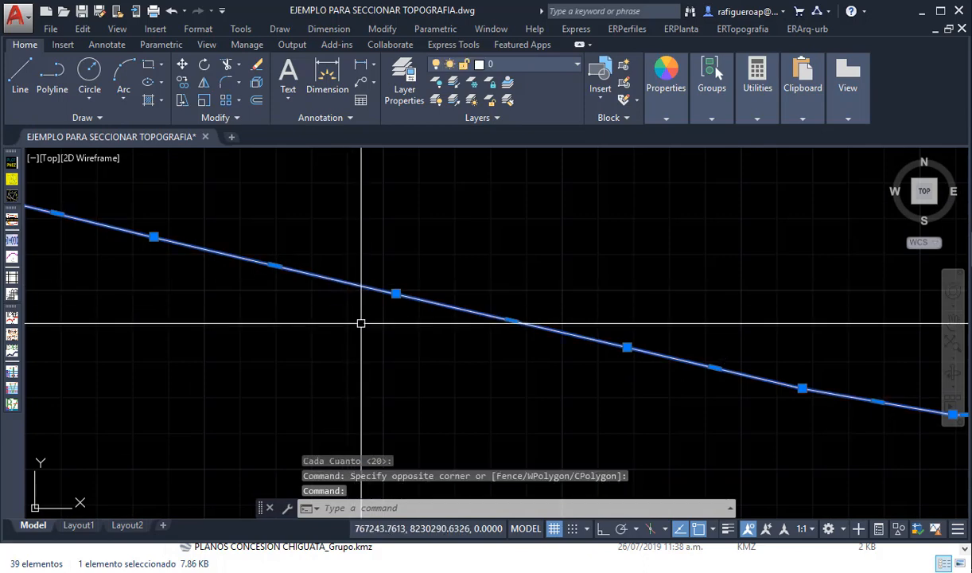
{"action": "key", "text": "Delete"}
{"action": "left_click", "coordinate": [369, 317]}
{"action": "left_click", "coordinate": [344, 293]}
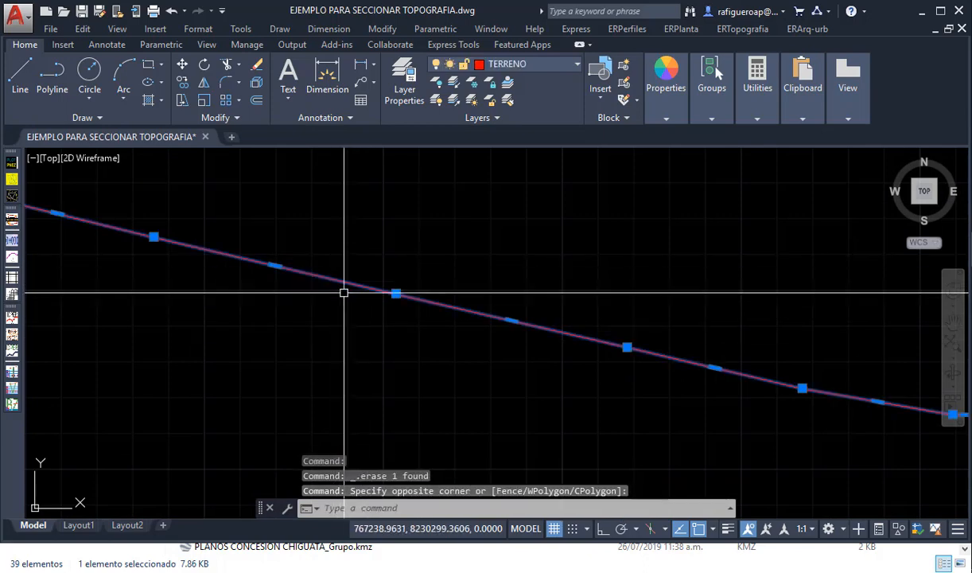
{"action": "key", "text": "Escape"}
{"action": "scroll", "coordinate": [363, 299], "scroll_direction": "down", "scroll_amount": 5}
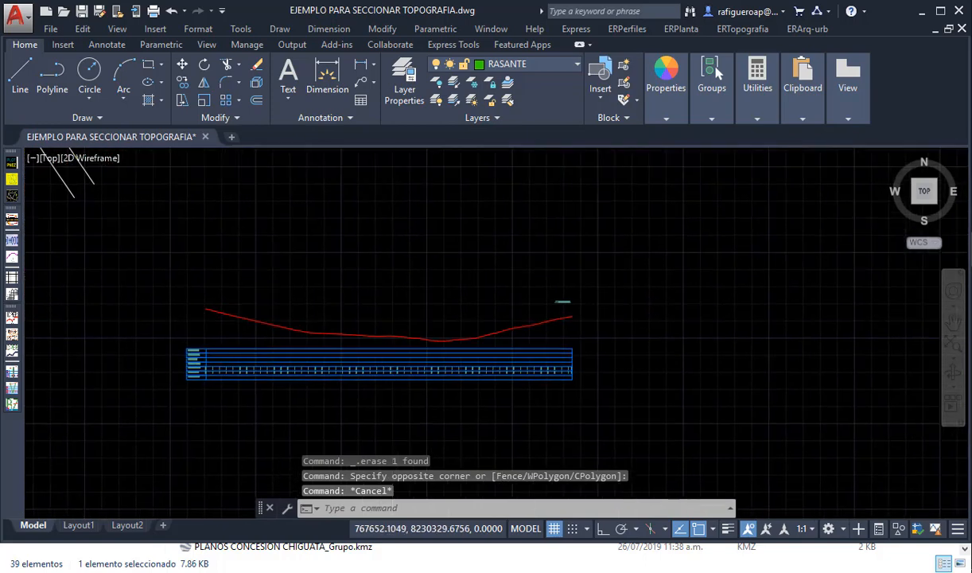
- Generate the grid over the longitudinal profile with automatic spacing, erasing the previous grid layers
{"action": "scroll", "coordinate": [394, 308], "scroll_direction": "up", "scroll_amount": 2}
{"action": "middle_click_drag", "start_coordinate": [393, 308], "coordinate": [413, 307]}
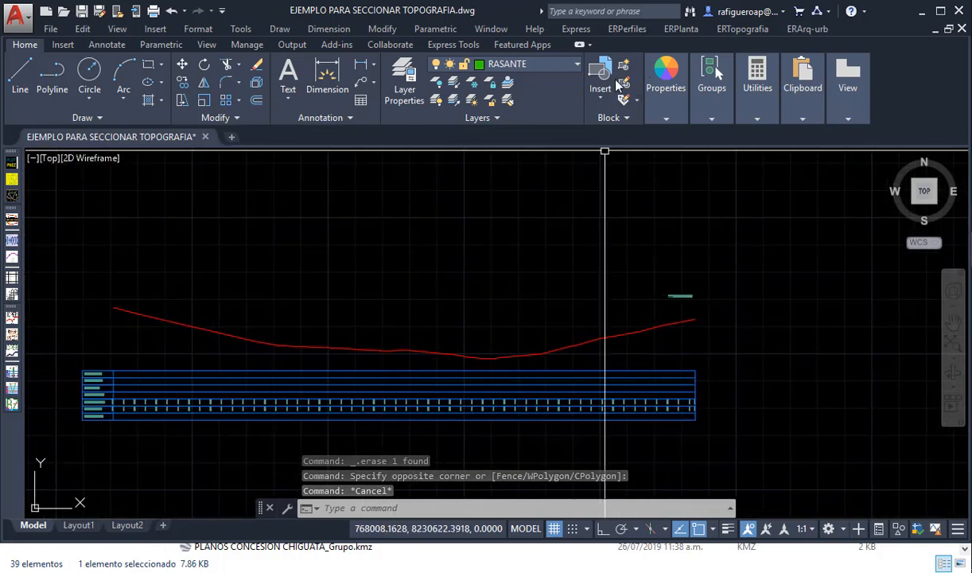
{"action": "left_click", "coordinate": [627, 28]}
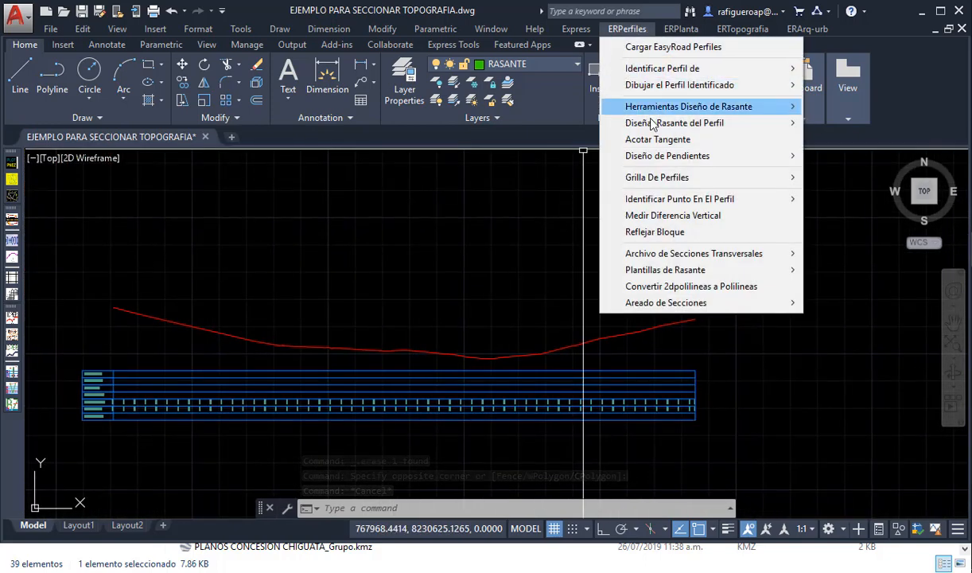
{"action": "mouse_move", "coordinate": [670, 180]}
{"action": "left_click", "coordinate": [833, 181]}
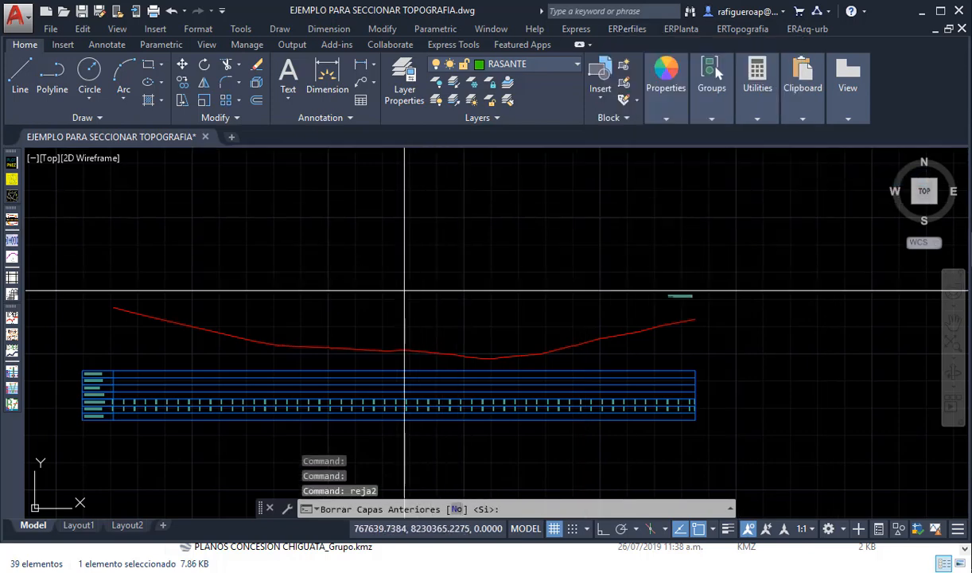
{"action": "key", "text": "Return"}
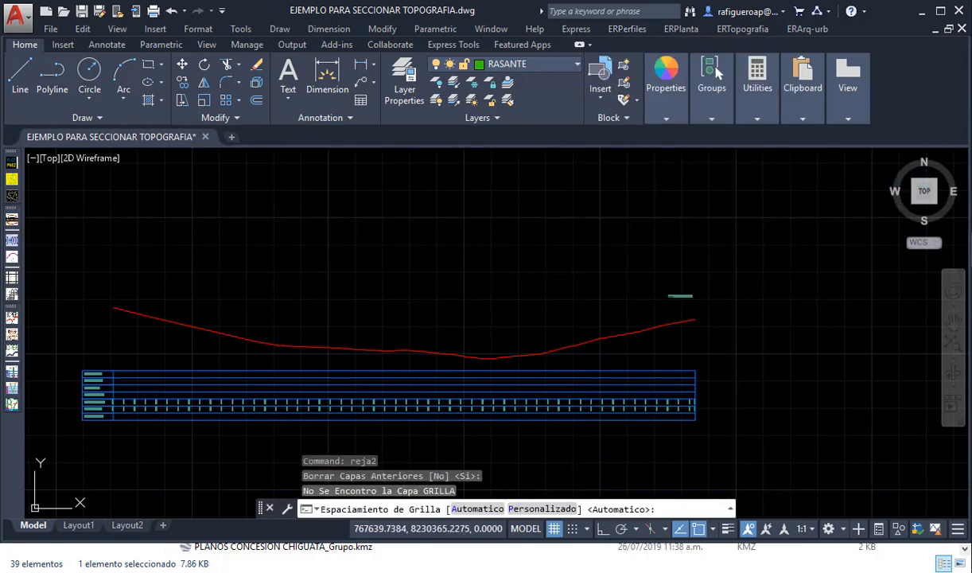
{"action": "key", "text": "Return"}
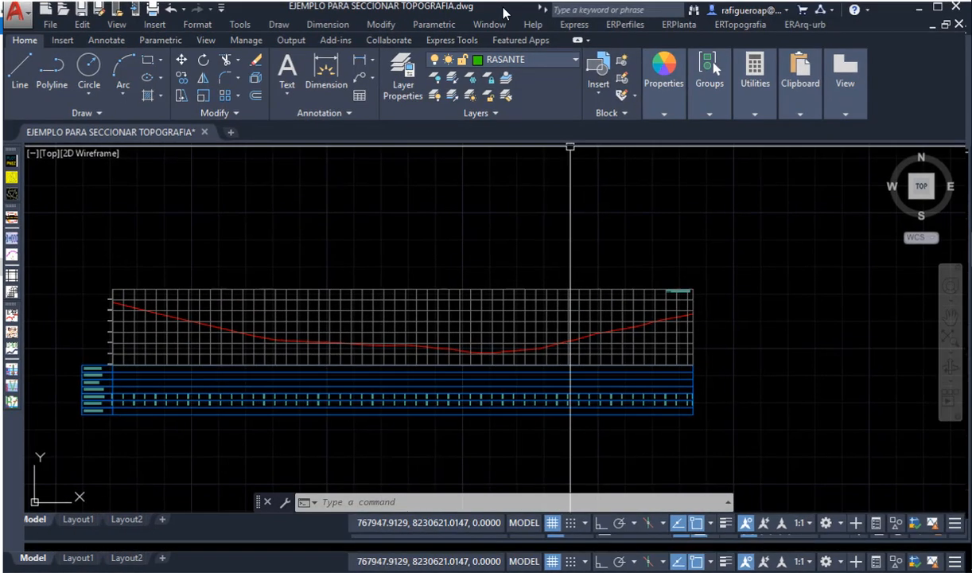
- Maximize the window and draw the grade polyline's first segment from the terrain profile's start to about chainage 0+300, where the descent flattens
{"action": "double_click", "coordinate": [503, 12]}
{"action": "scroll", "coordinate": [454, 327], "scroll_direction": "down", "scroll_amount": 2}
{"action": "scroll", "coordinate": [391, 350], "scroll_direction": "up", "scroll_amount": 2}
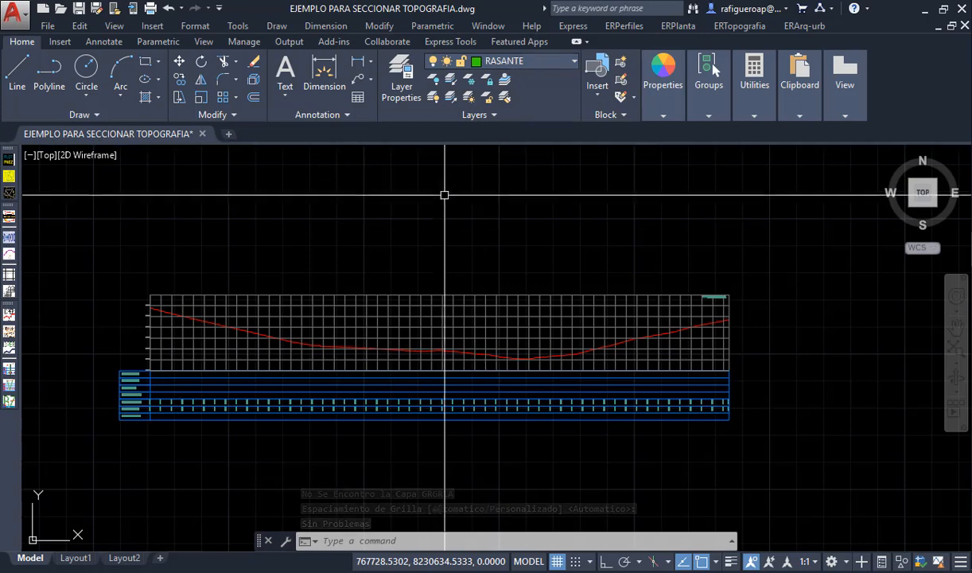
{"action": "type", "text": "pl"}
{"action": "key", "text": "Return"}
{"action": "scroll", "coordinate": [173, 314], "scroll_direction": "up", "scroll_amount": 6}
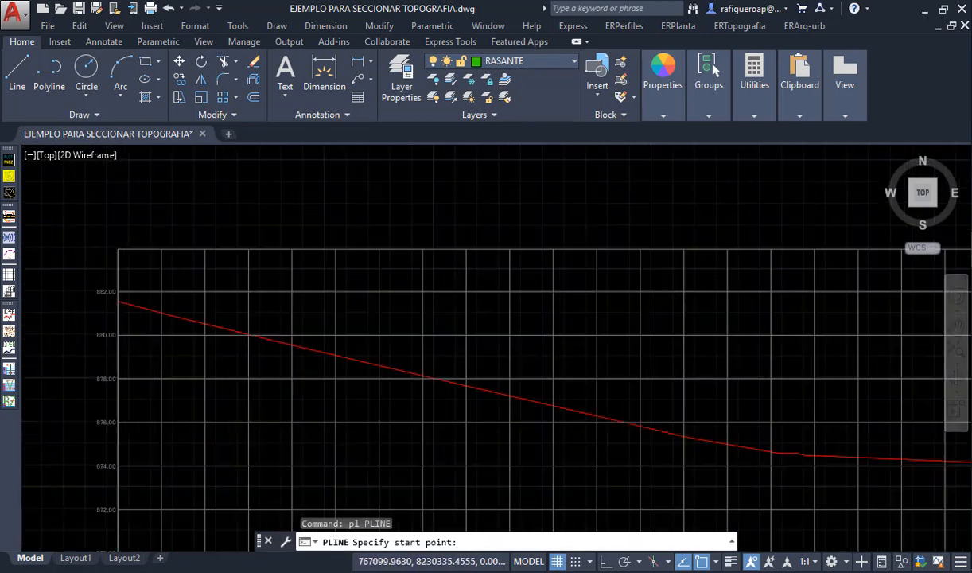
{"action": "left_click", "coordinate": [182, 314]}
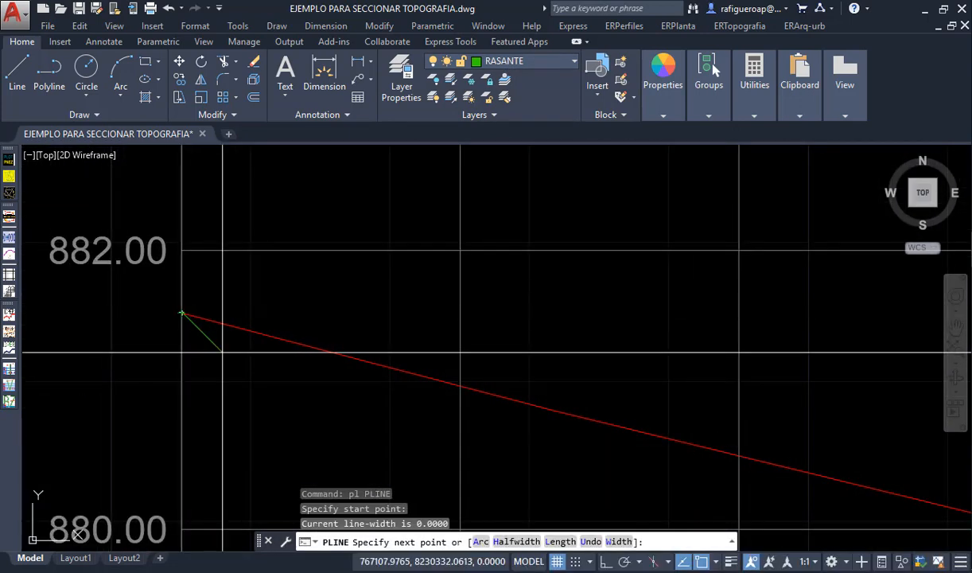
{"action": "scroll", "coordinate": [221, 353], "scroll_direction": "down", "scroll_amount": 4}
{"action": "scroll", "coordinate": [222, 352], "scroll_direction": "down", "scroll_amount": 2}
{"action": "middle_click_drag", "start_coordinate": [447, 433], "coordinate": [242, 286]}
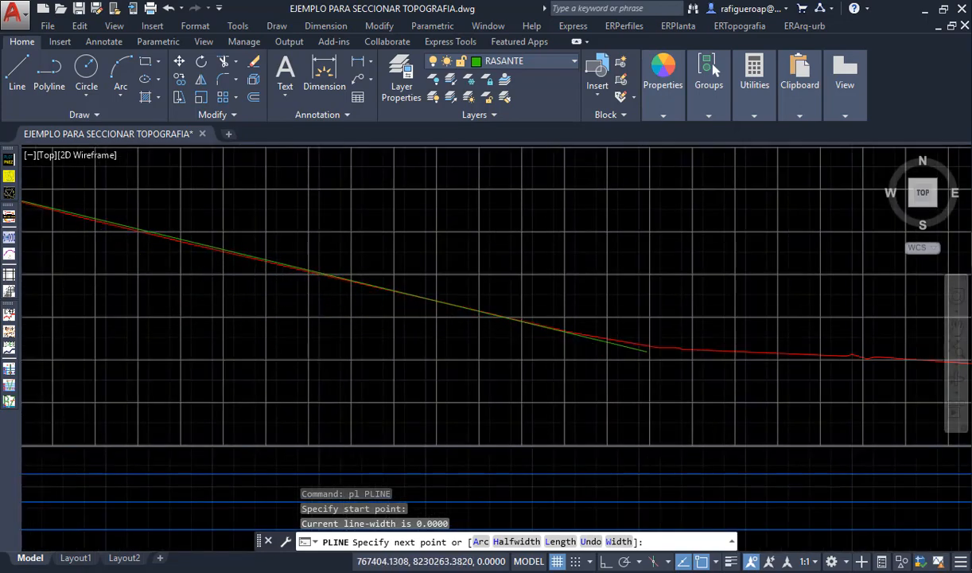
{"action": "scroll", "coordinate": [647, 351], "scroll_direction": "up", "scroll_amount": 4}
{"action": "left_click", "coordinate": [649, 360]}
- Continue the grade polyline along the terrain with vertices at about chainages 0+600 and 0+700, the latter at the low point
{"action": "scroll", "coordinate": [651, 361], "scroll_direction": "down", "scroll_amount": 6}
{"action": "middle_click_drag", "start_coordinate": [654, 363], "coordinate": [354, 372]}
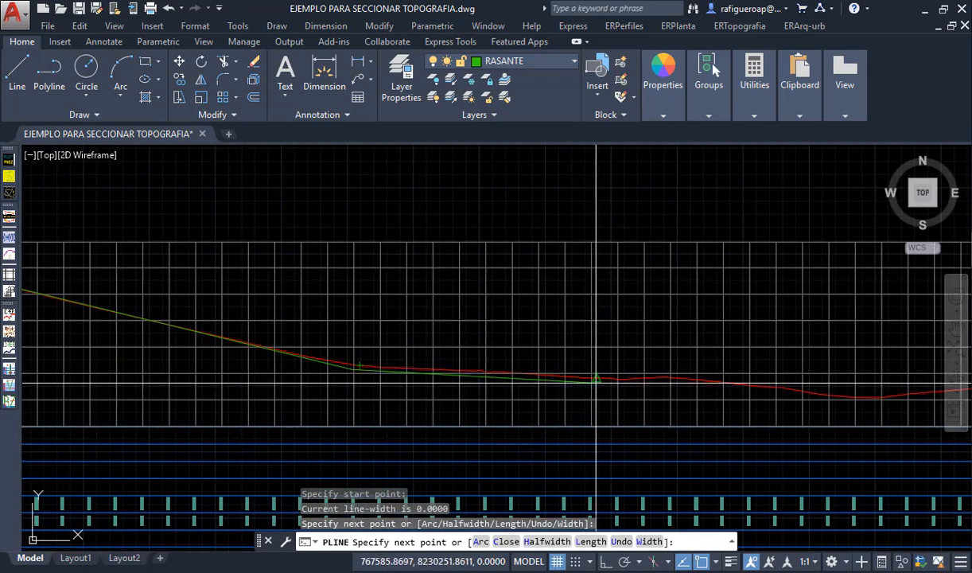
{"action": "scroll", "coordinate": [629, 384], "scroll_direction": "up", "scroll_amount": 2}
{"action": "left_click", "coordinate": [794, 378]}
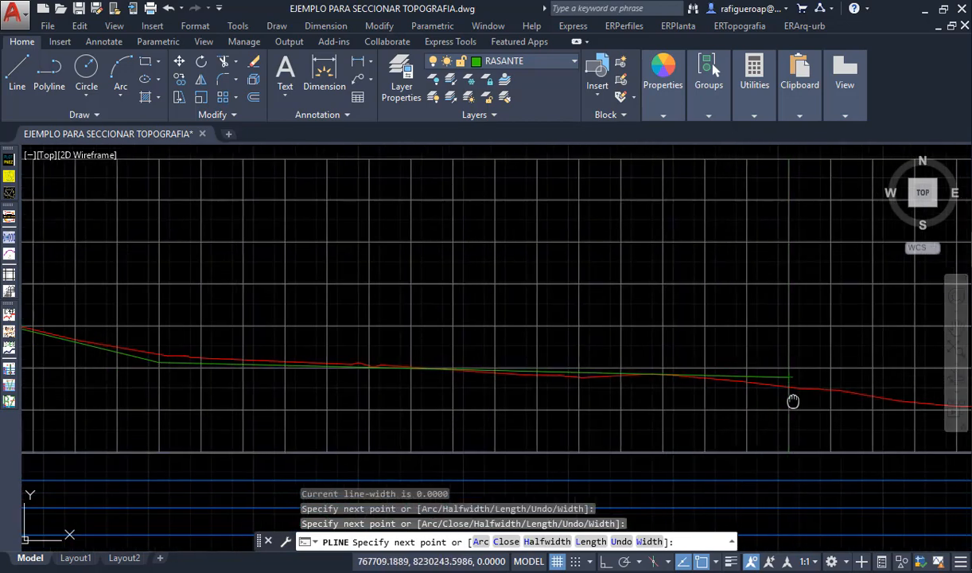
{"action": "middle_click_drag", "start_coordinate": [793, 397], "coordinate": [392, 339]}
{"action": "left_click", "coordinate": [478, 346]}
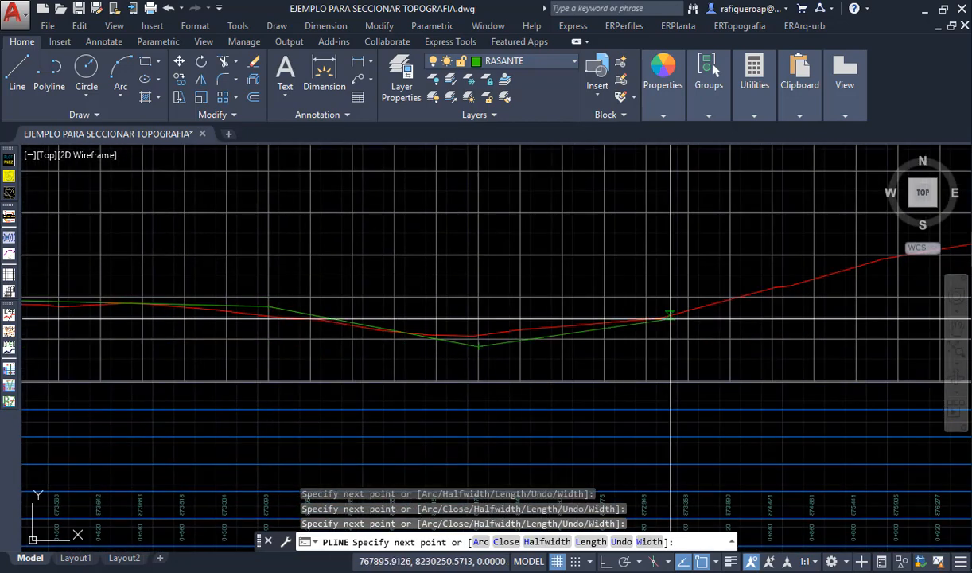
- Undo the grade polyline's last vertex, pick the terrain profile's end point again and finish the polyline
{"action": "middle_click_drag", "start_coordinate": [907, 268], "coordinate": [489, 329]}
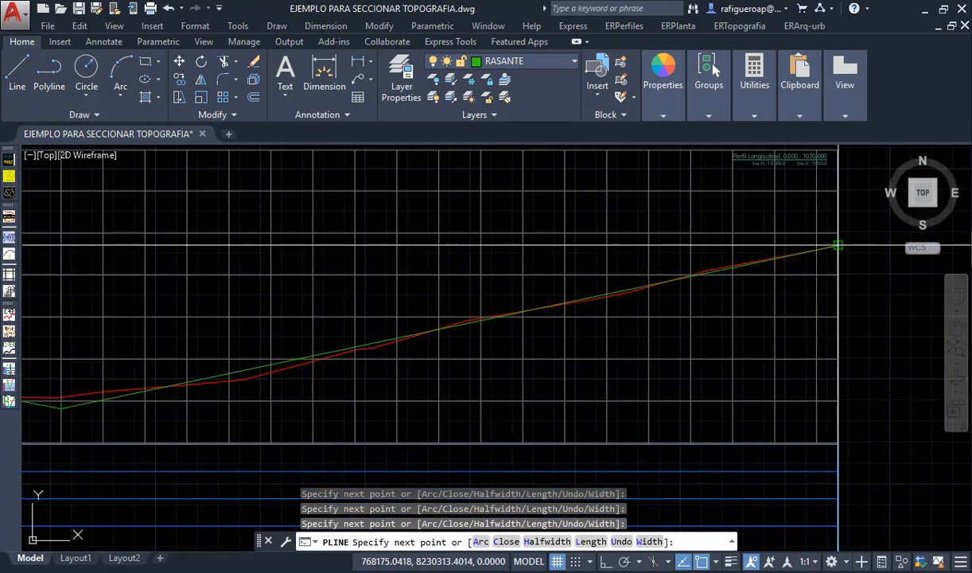
{"action": "type", "text": "u"}
{"action": "key", "text": "Return"}
{"action": "scroll", "coordinate": [564, 352], "scroll_direction": "up", "scroll_amount": 4}
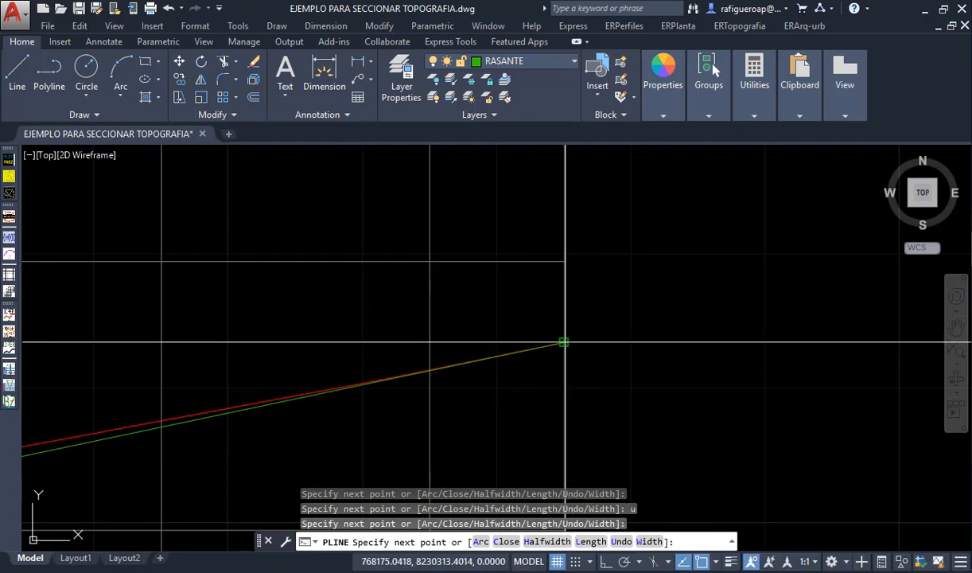
{"action": "key", "text": "Escape"}
- Start the profile's grade line design, erasing the previous layers, and select the green grade polyline
{"action": "middle_click", "coordinate": [655, 361]}
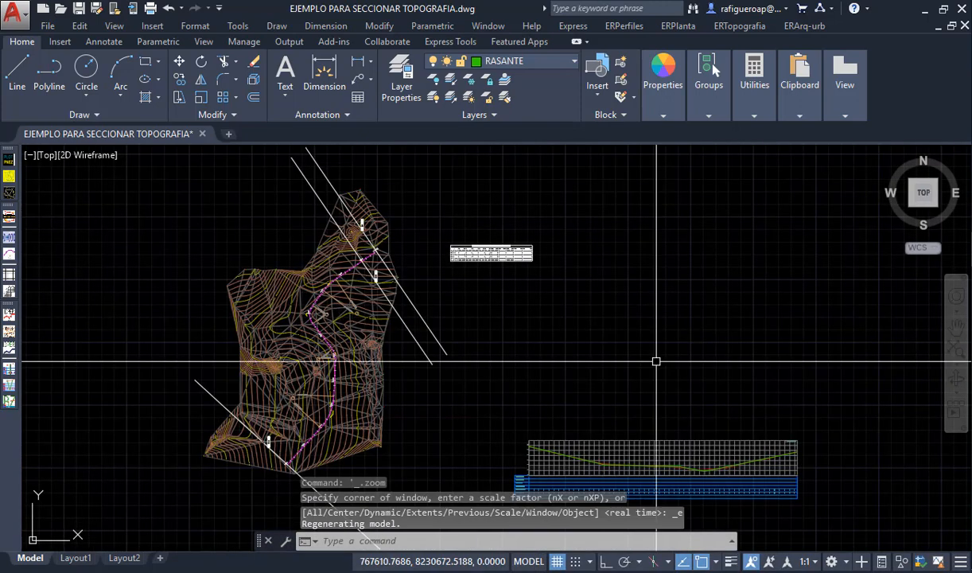
{"action": "scroll", "coordinate": [589, 366], "scroll_direction": "up", "scroll_amount": 5}
{"action": "middle_click_drag", "start_coordinate": [596, 372], "coordinate": [514, 303]}
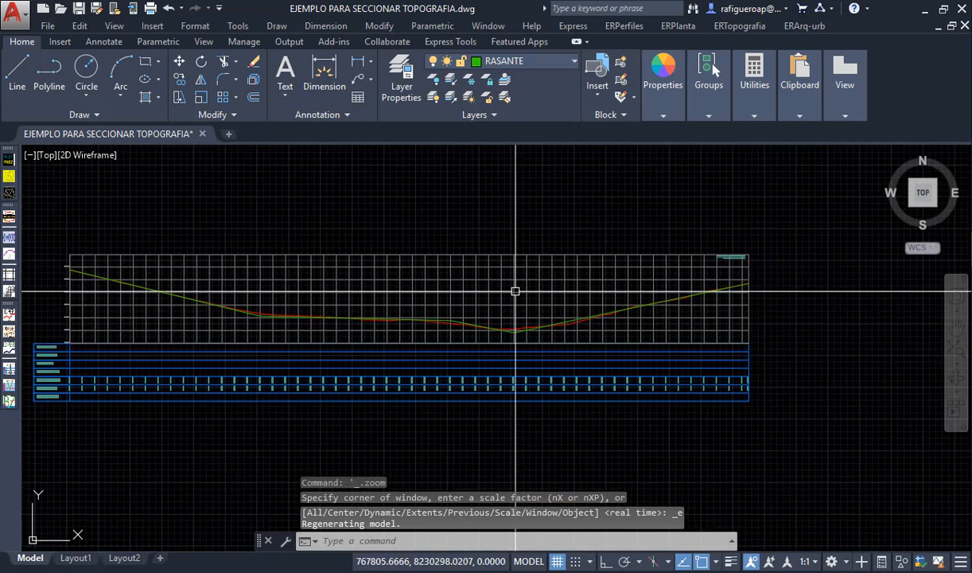
{"action": "left_click", "coordinate": [646, 26]}
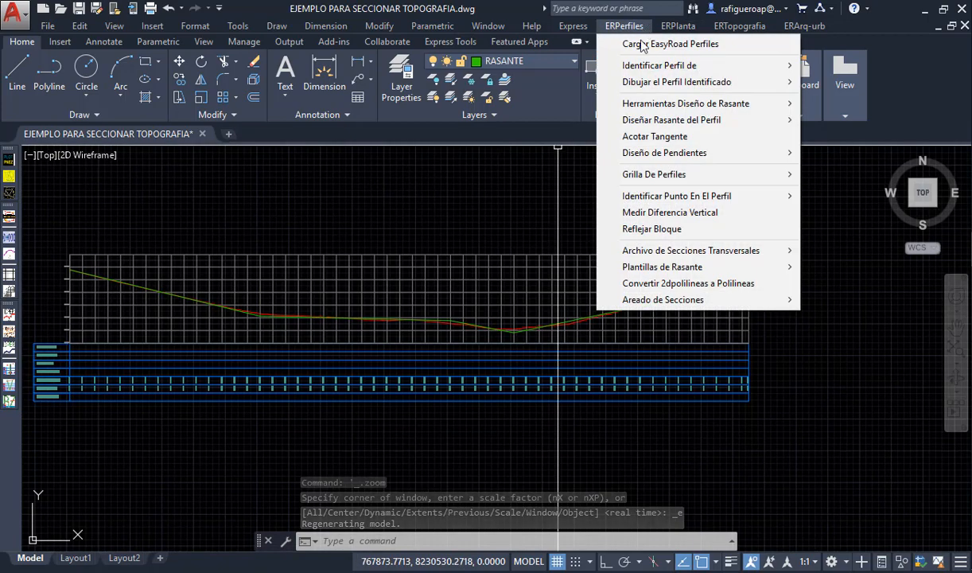
{"action": "mouse_move", "coordinate": [699, 107]}
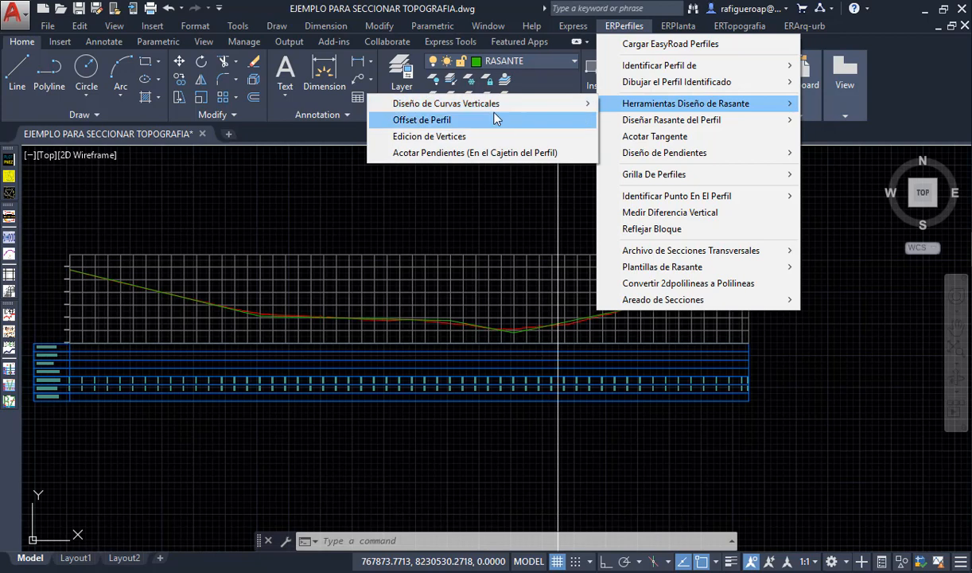
{"action": "left_click", "coordinate": [641, 119]}
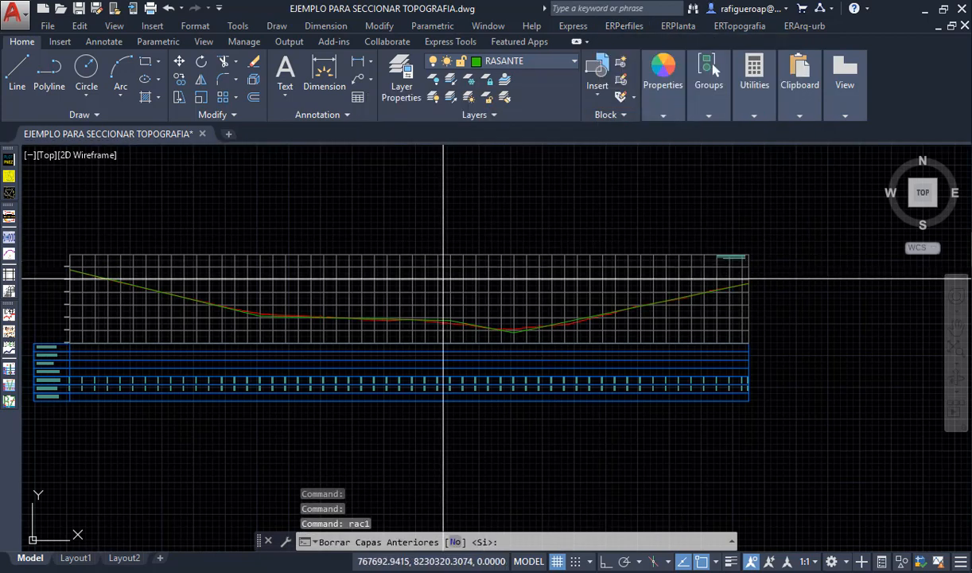
{"action": "key", "text": "Return"}
{"action": "scroll", "coordinate": [467, 331], "scroll_direction": "up", "scroll_amount": 5}
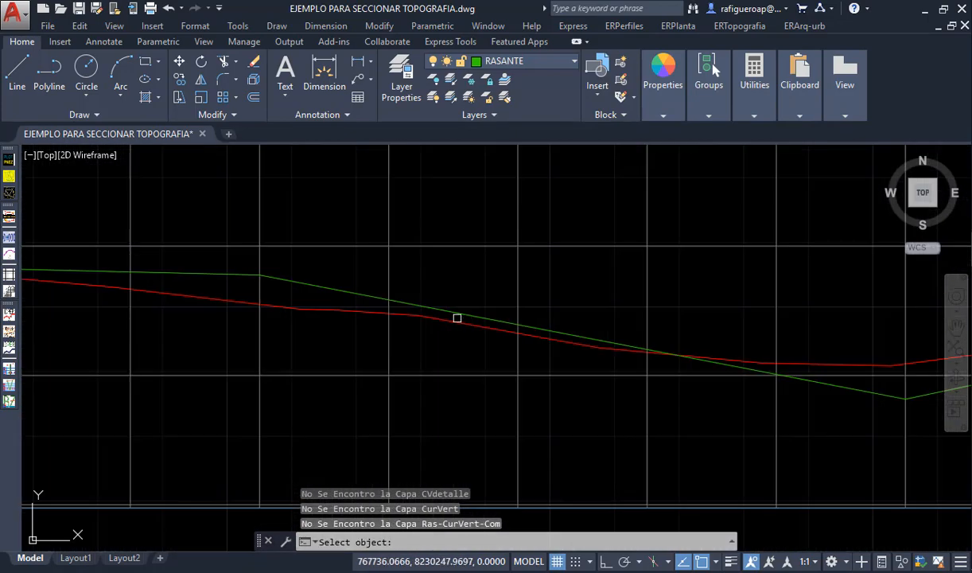
{"action": "left_click", "coordinate": [353, 292]}
- Set the first vertical curve's length to 100 and enter the length of the second vertical curve
{"action": "scroll", "coordinate": [353, 292], "scroll_direction": "down", "scroll_amount": 5}
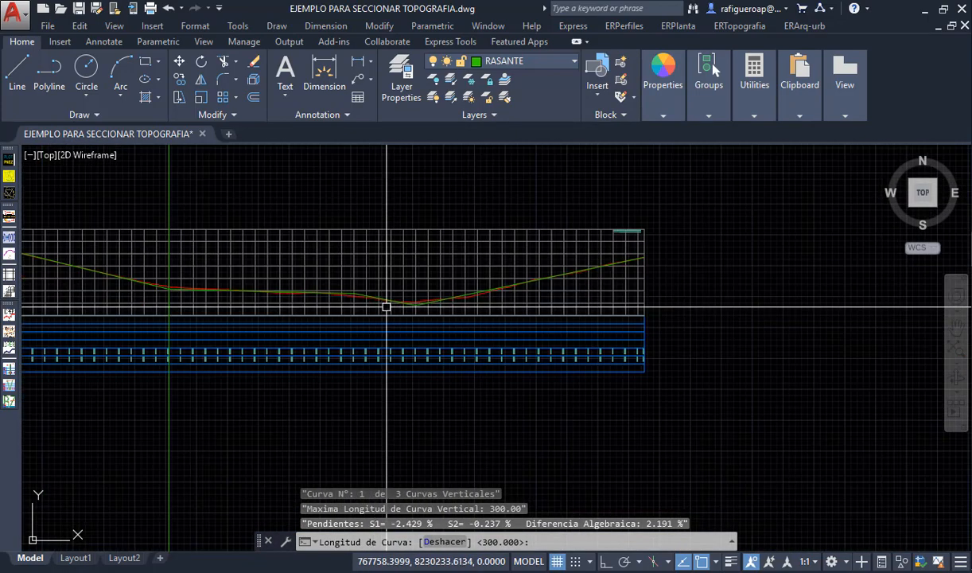
{"action": "middle_click_drag", "start_coordinate": [166, 294], "coordinate": [263, 310]}
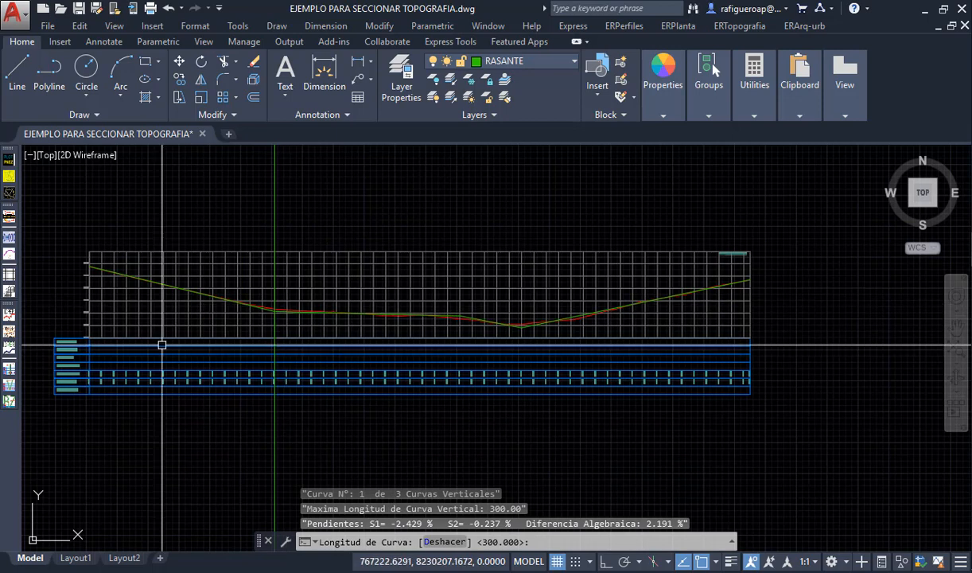
{"action": "type", "text": "100"}
{"action": "key", "text": "Return"}
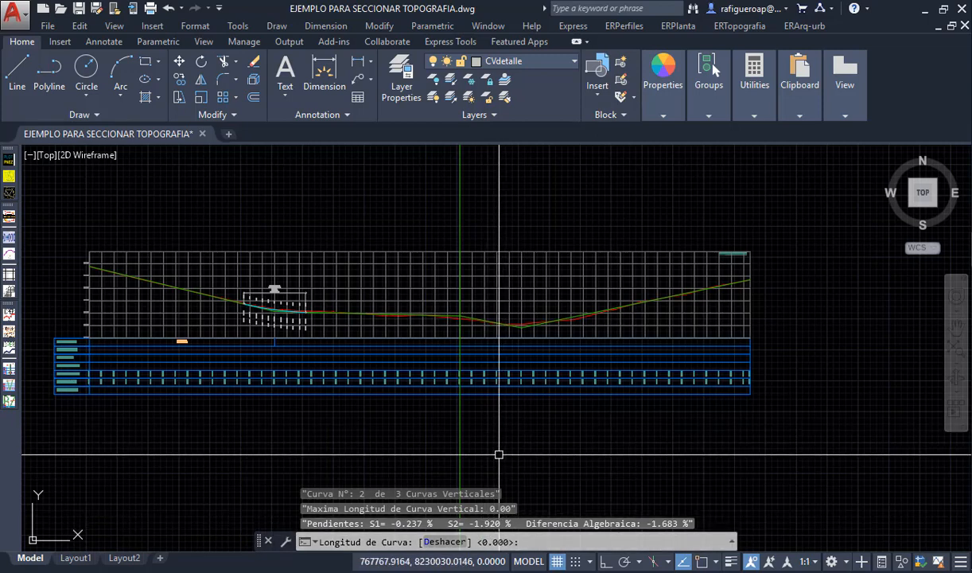
{"action": "type", "text": "100"}
{"action": "key", "text": "Return"}
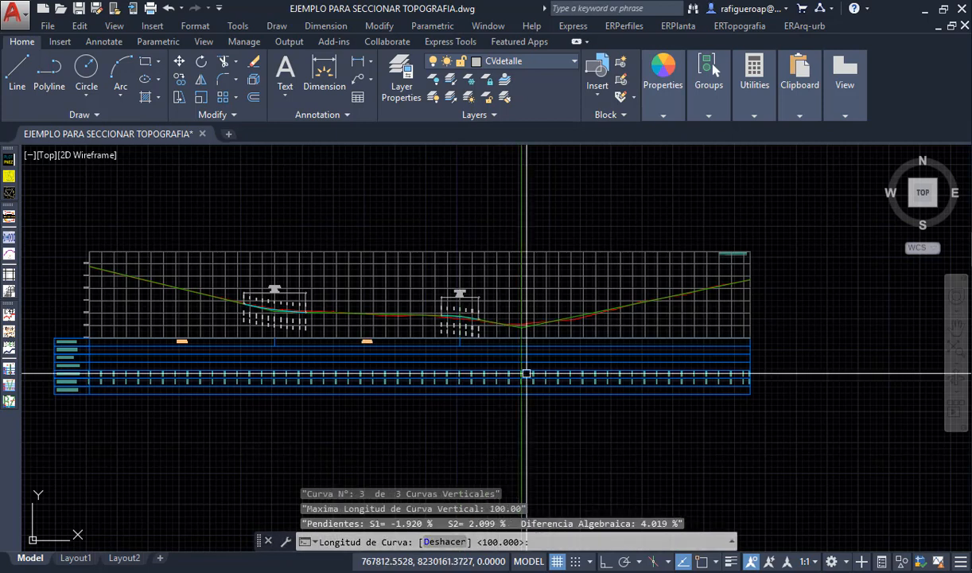
- Set the third vertical curve's length to 60, completing the grade line's vertical curves
{"action": "type", "text": "60"}
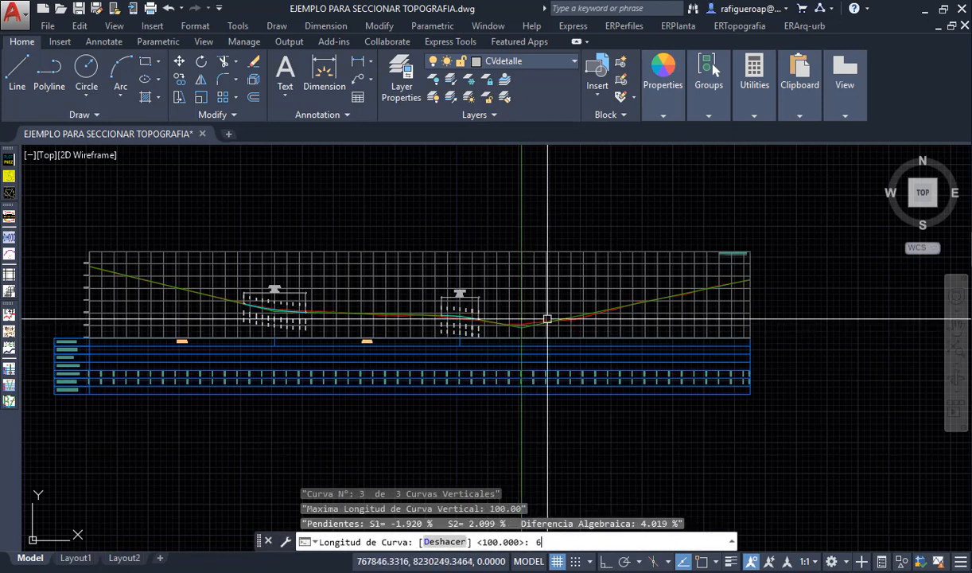
{"action": "key", "text": "Return"}
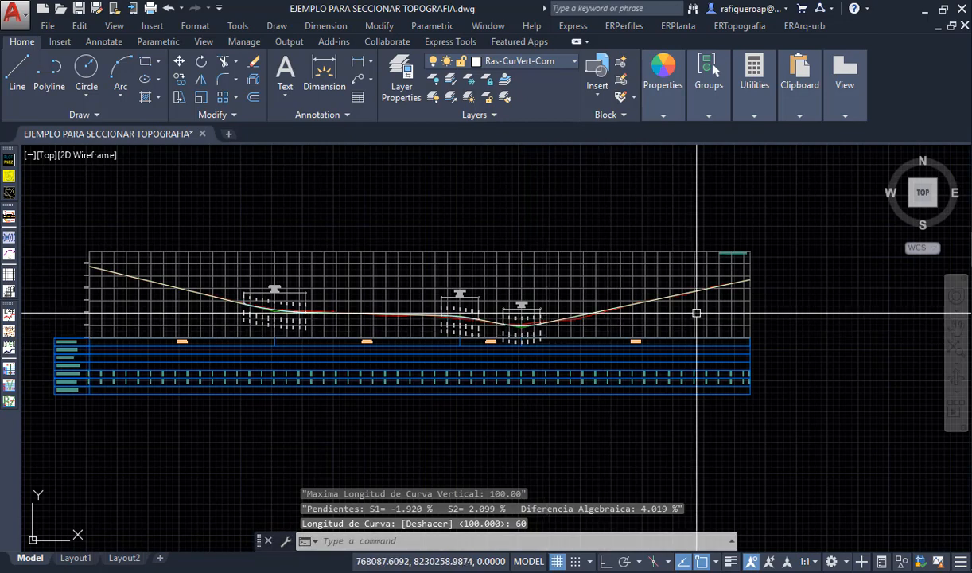
{"action": "mouse_move", "coordinate": [456, 335]}
{"action": "middle_mouse_down"}
{"action": "mouse_move", "coordinate": [474, 326]}
{"action": "mouse_move", "coordinate": [486, 350]}
{"action": "middle_mouse_up"}
{"action": "scroll", "coordinate": [508, 358], "scroll_direction": "up", "scroll_amount": 2}
{"action": "scroll", "coordinate": [508, 358], "scroll_direction": "down", "scroll_amount": 2}
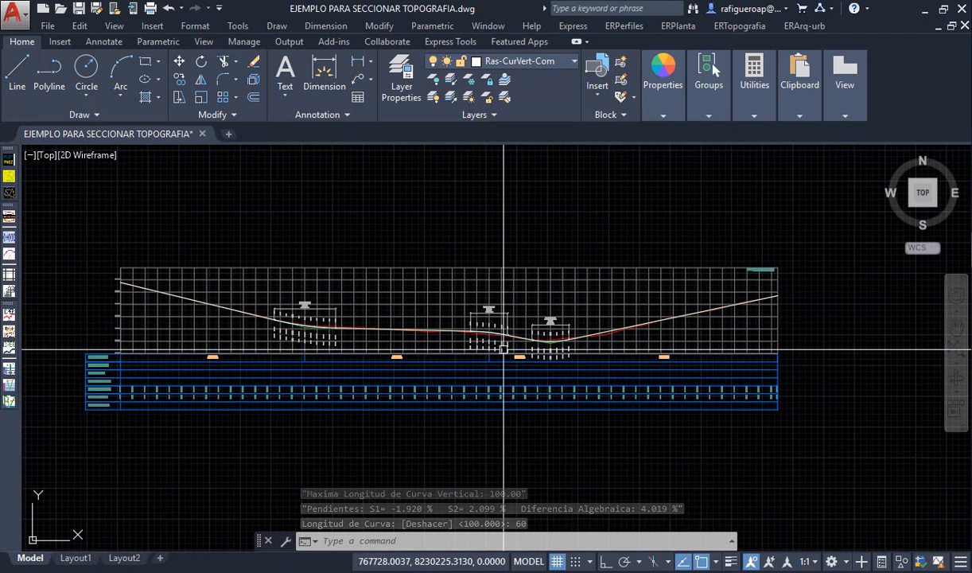
- Generate the road grade data by increments every 20, erasing the previous layers and selecting the white grade line with vertical curves
{"action": "left_click", "coordinate": [624, 29]}
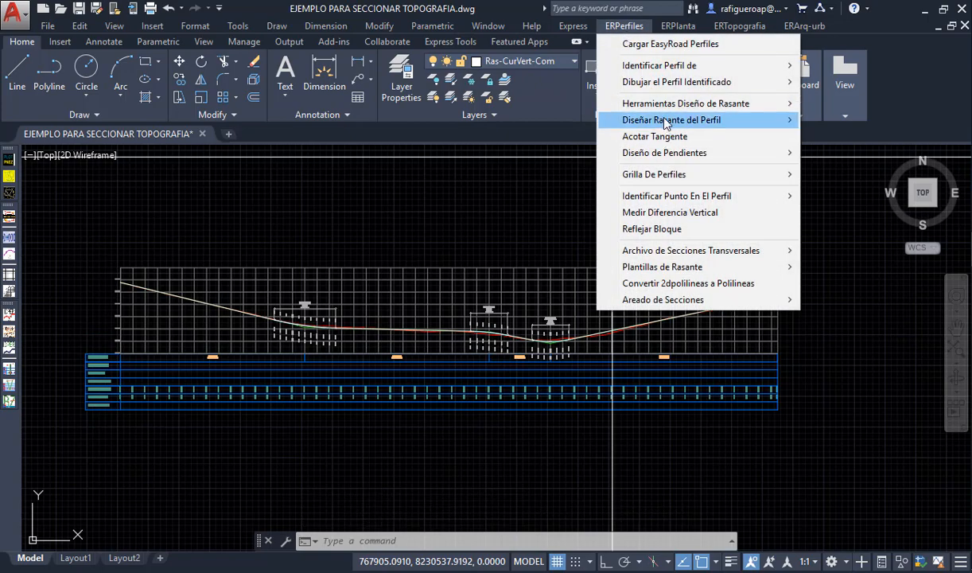
{"action": "mouse_move", "coordinate": [667, 122]}
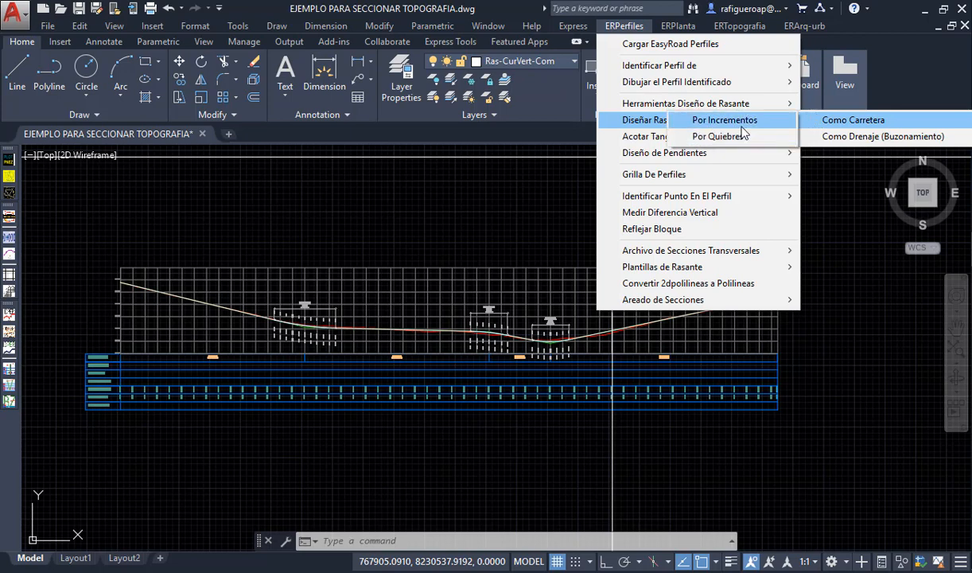
{"action": "left_click", "coordinate": [740, 122]}
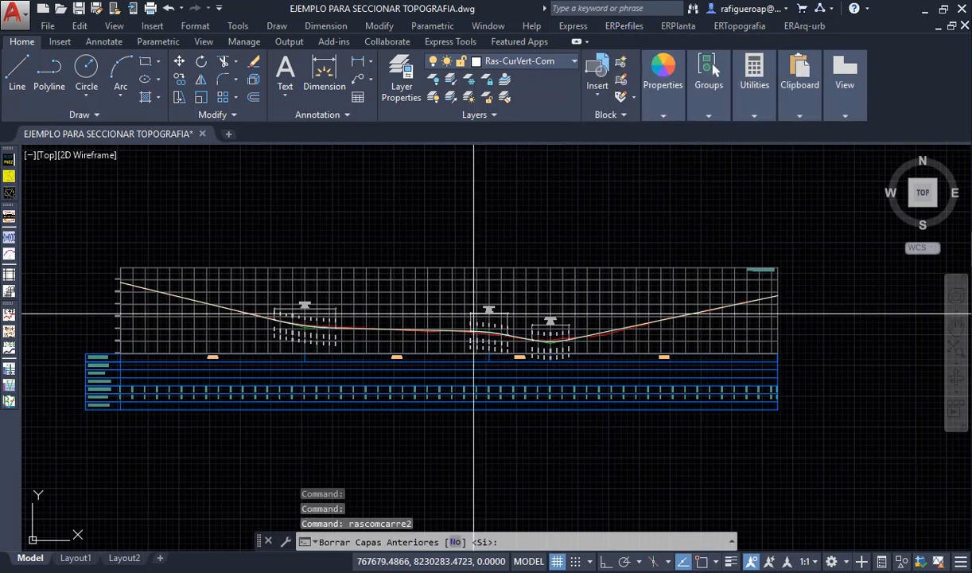
{"action": "key", "text": "Return"}
{"action": "scroll", "coordinate": [241, 300], "scroll_direction": "up", "scroll_amount": 6}
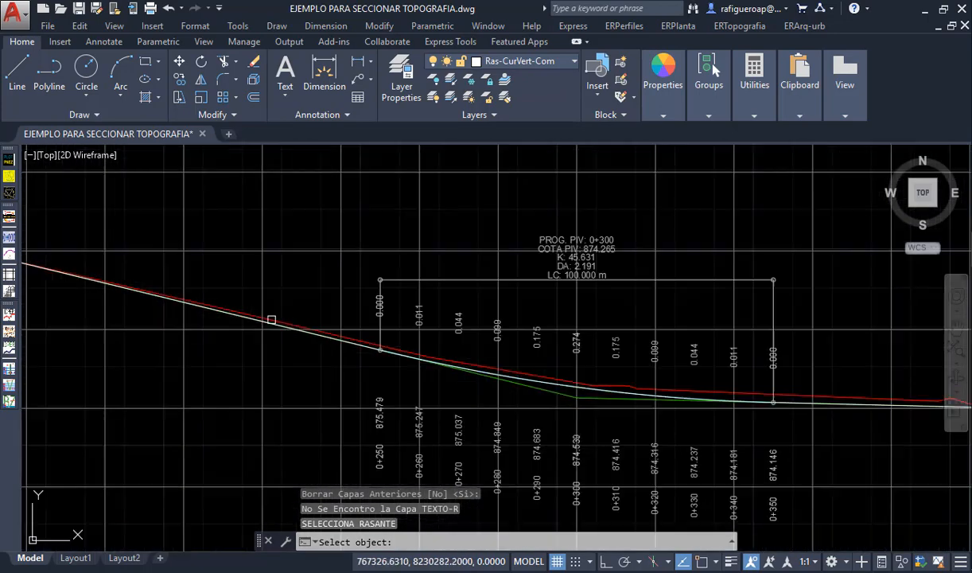
{"action": "left_click", "coordinate": [853, 449]}
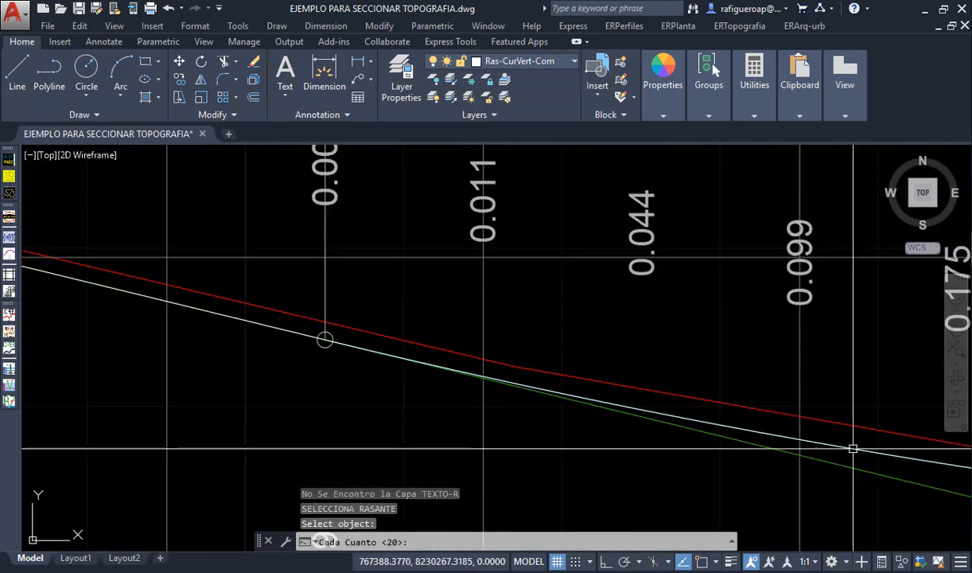
{"action": "scroll", "coordinate": [476, 383], "scroll_direction": "down", "scroll_amount": 7}
{"action": "scroll", "coordinate": [627, 402], "scroll_direction": "down", "scroll_amount": 4}
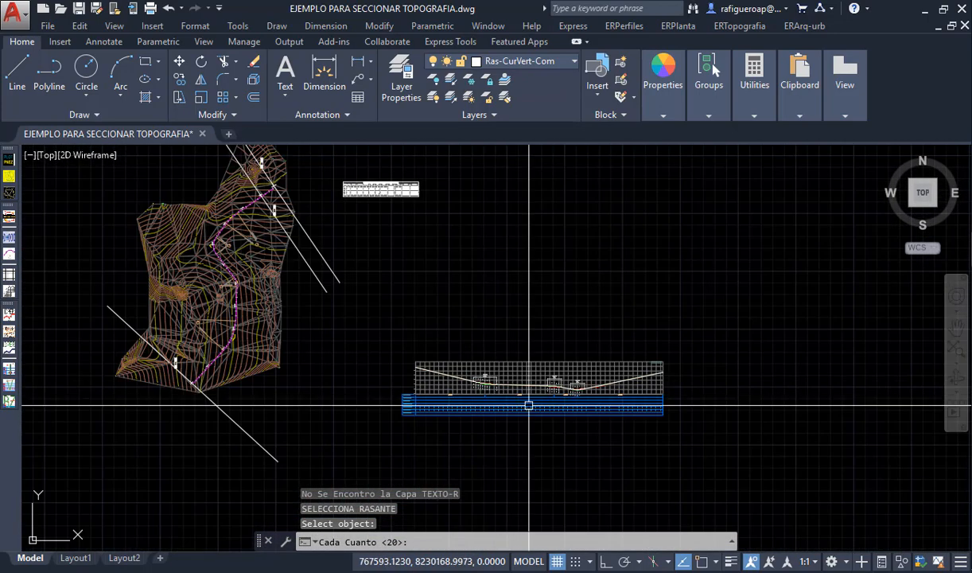
{"action": "scroll", "coordinate": [619, 423], "scroll_direction": "up", "scroll_amount": 3}
{"action": "key", "text": "Return"}
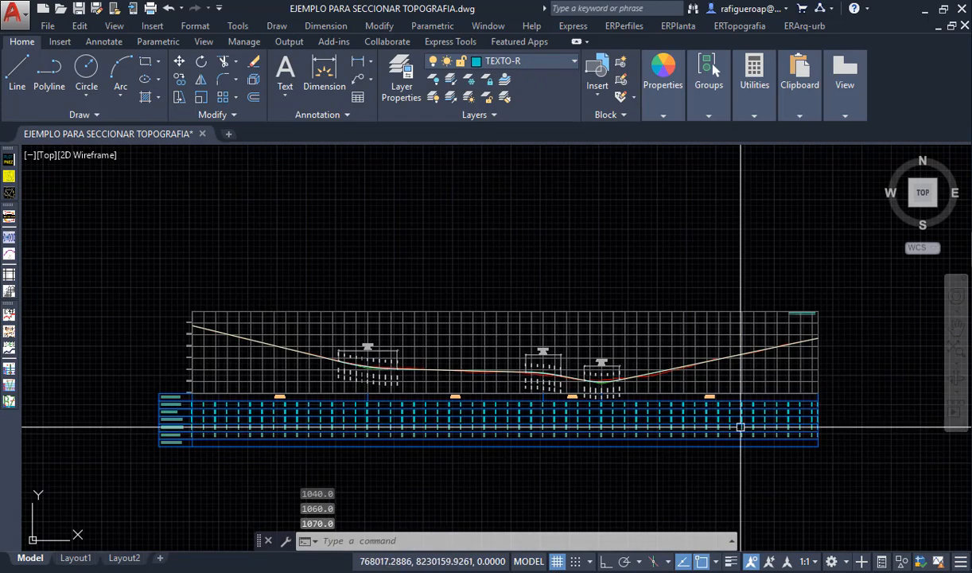
- Examine the fill, cut, grade elevation and terrain elevation rows and the ALINEAMIENTO row in the profile's data table
{"action": "scroll", "coordinate": [177, 409], "scroll_direction": "up", "scroll_amount": 4}
{"action": "scroll", "coordinate": [179, 407], "scroll_direction": "up", "scroll_amount": 4}
{"action": "middle_click_drag", "start_coordinate": [202, 435], "coordinate": [244, 318]}
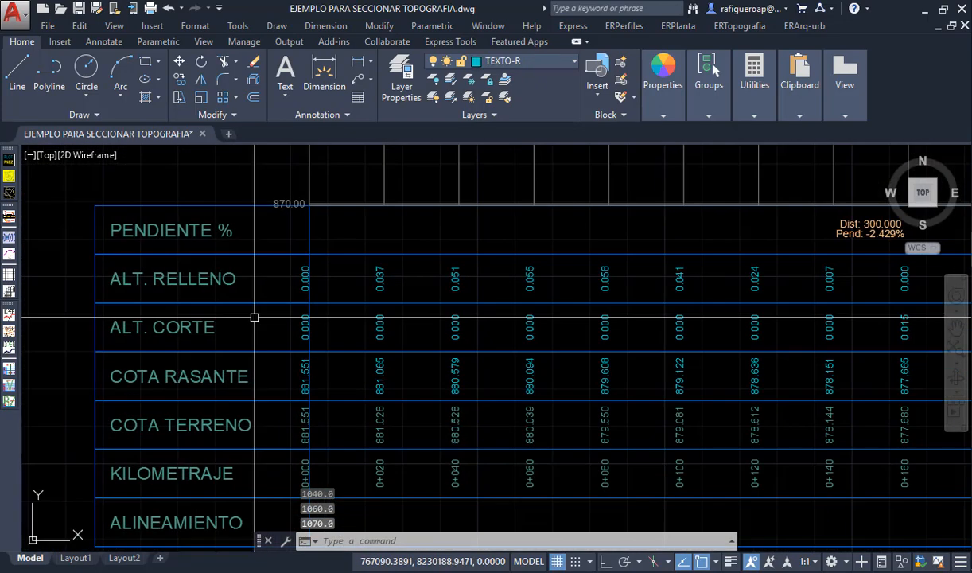
{"action": "scroll", "coordinate": [290, 367], "scroll_direction": "up", "scroll_amount": 2}
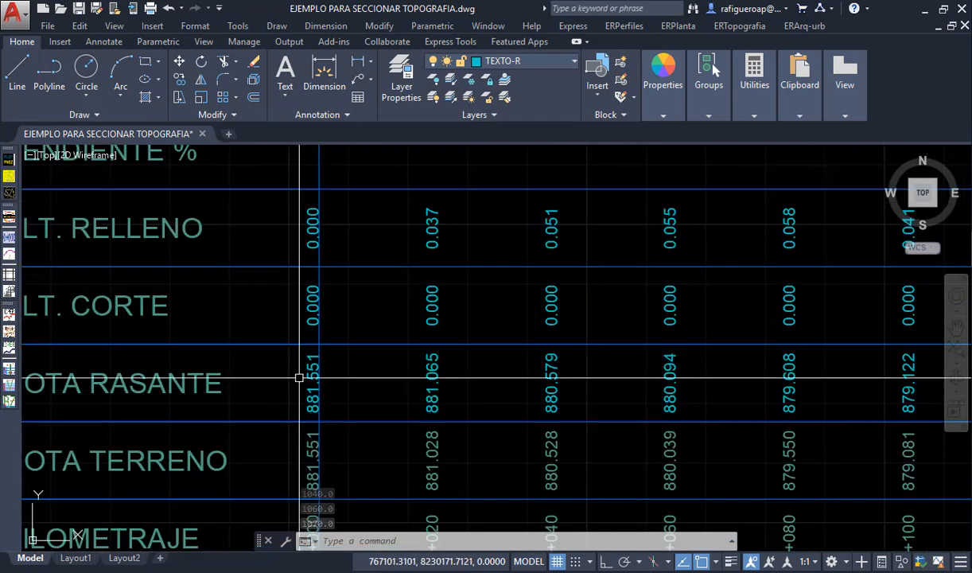
{"action": "scroll", "coordinate": [601, 280], "scroll_direction": "down", "scroll_amount": 10}
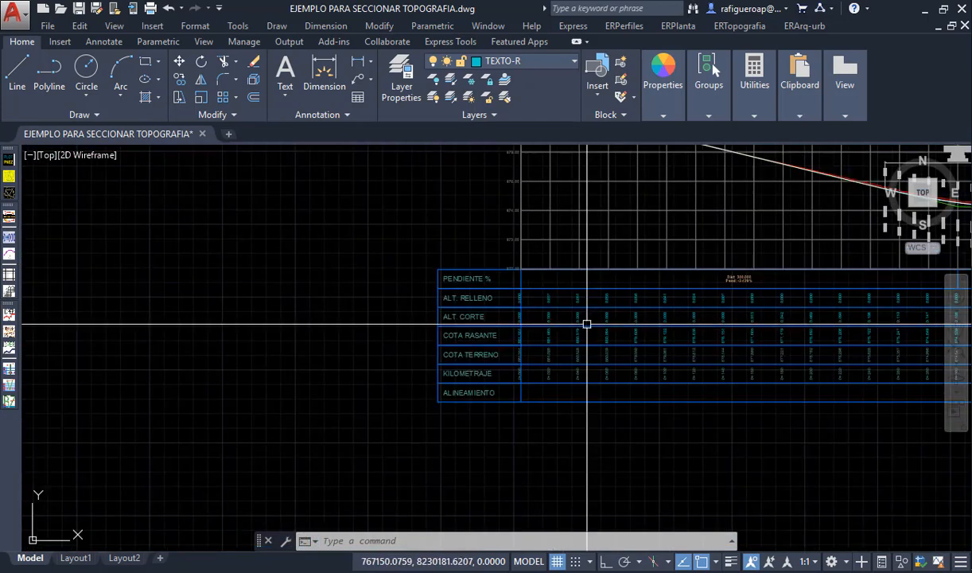
{"action": "scroll", "coordinate": [316, 392], "scroll_direction": "up", "scroll_amount": 8}
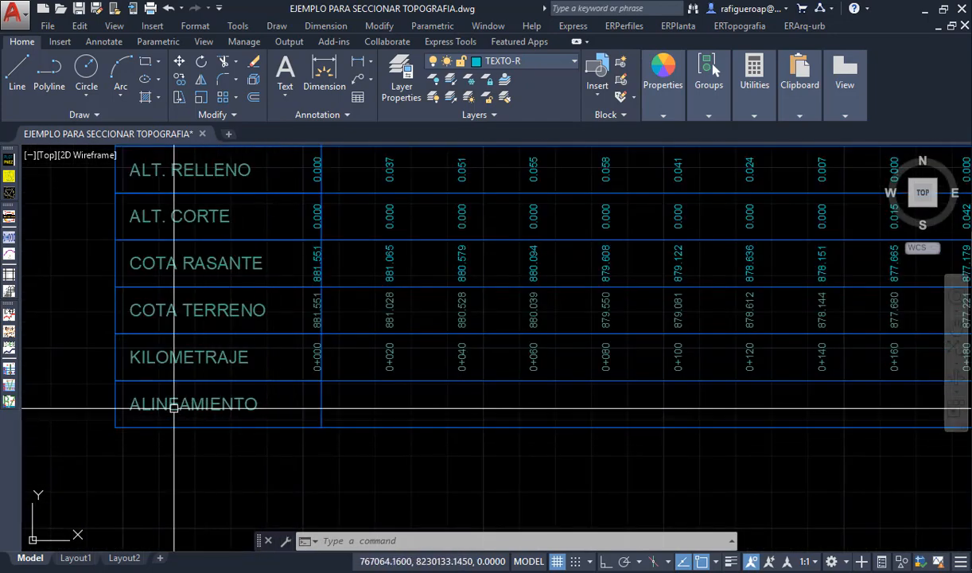
{"action": "scroll", "coordinate": [258, 417], "scroll_direction": "down", "scroll_amount": 10}
{"action": "middle_click_drag", "start_coordinate": [258, 417], "coordinate": [453, 415]}
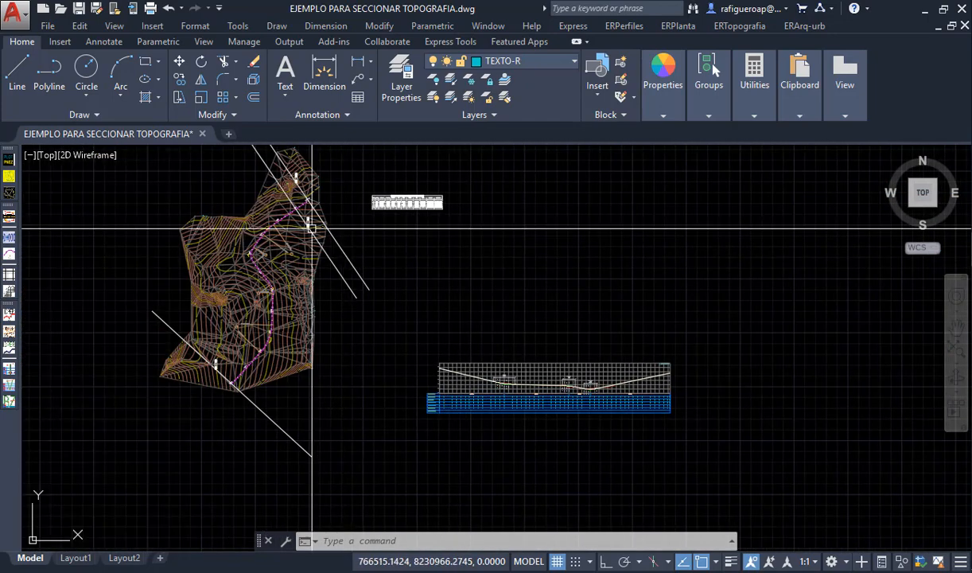
- Start the alignment band (Guitarra de un Alineamiento), erasing previous layers, with starting chainage 0.00 and numbering from 1
{"action": "left_click", "coordinate": [676, 29]}
{"action": "mouse_move", "coordinate": [624, 26]}
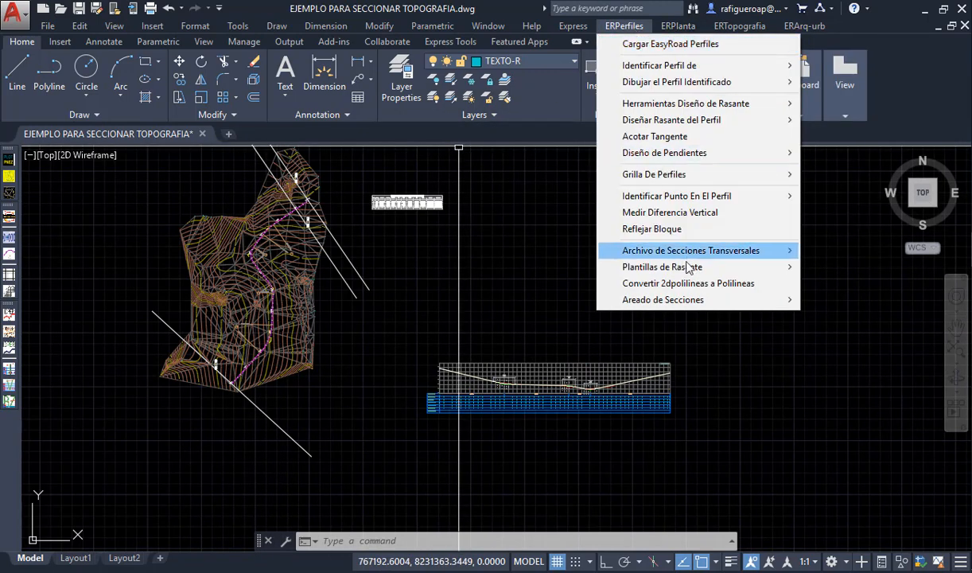
{"action": "left_click", "coordinate": [678, 28]}
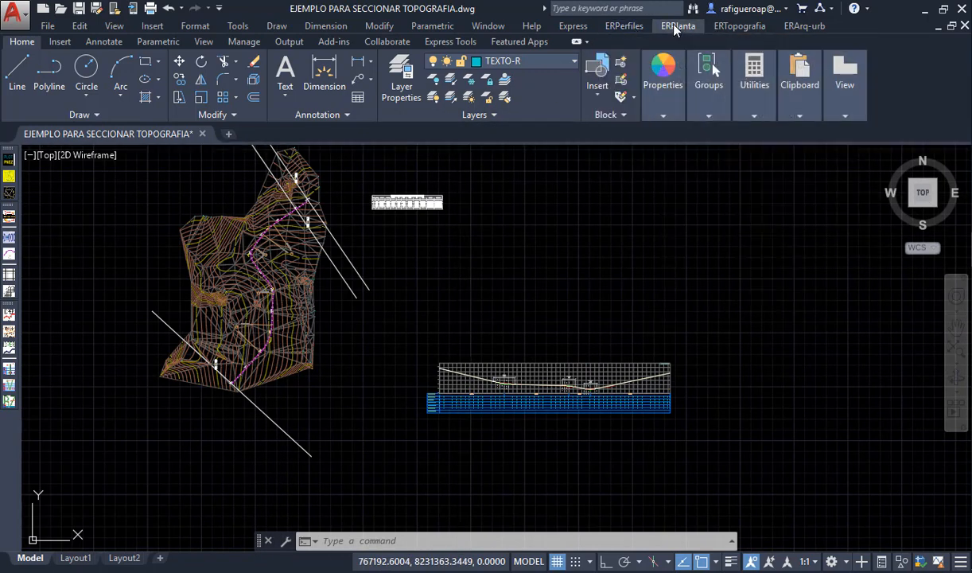
{"action": "left_click", "coordinate": [674, 29]}
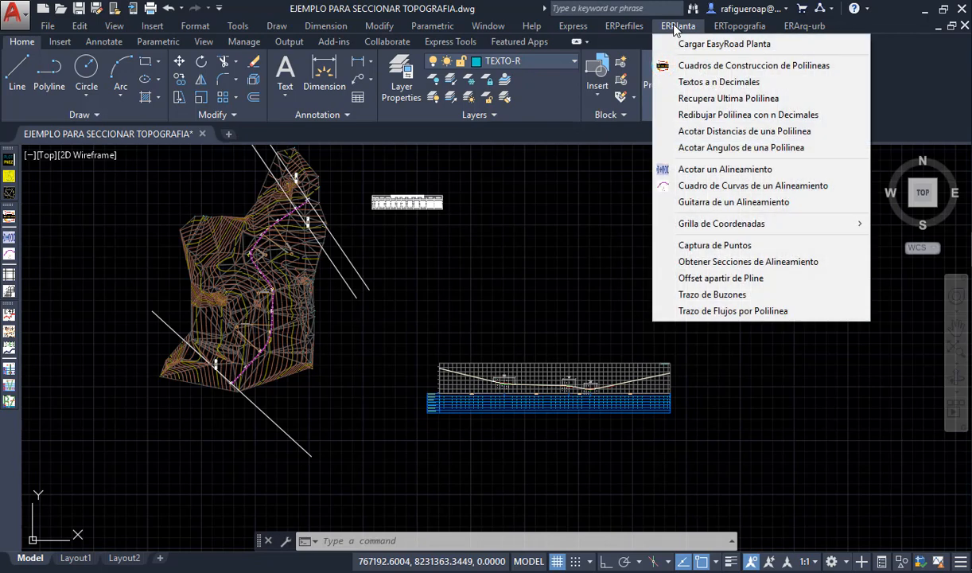
{"action": "left_click", "coordinate": [729, 204]}
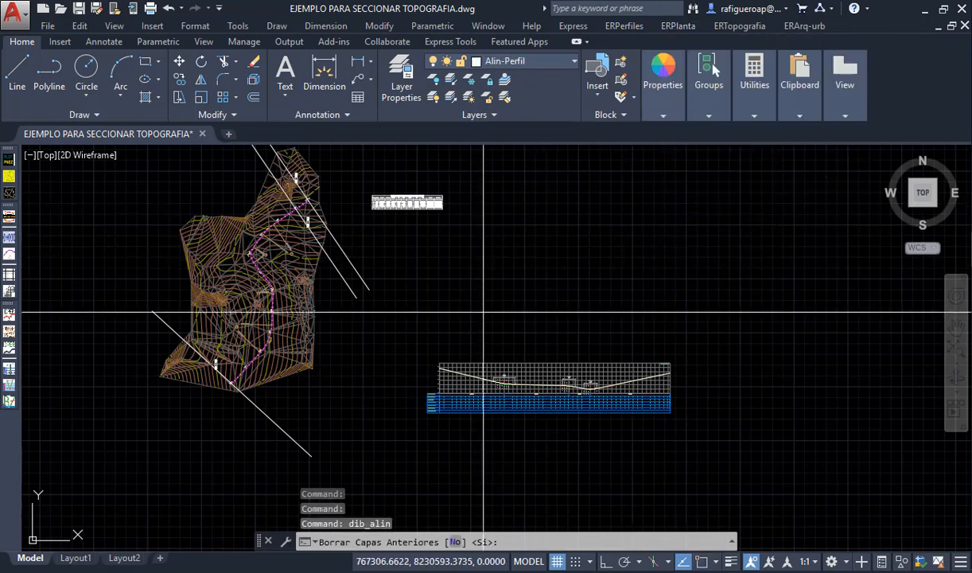
{"action": "key", "text": "Return"}
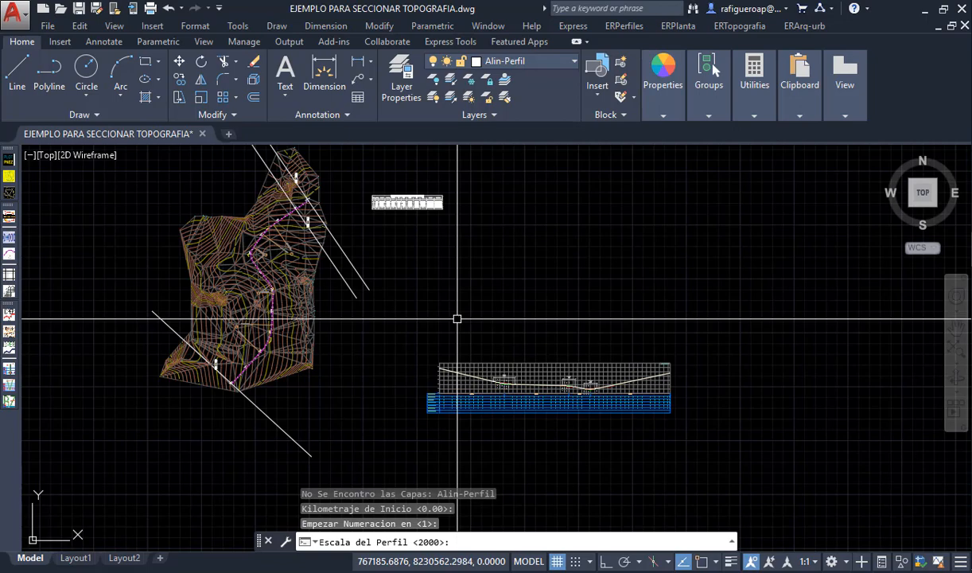
- Set the alignment band's profile scale to 1000 and select the magenta road alignment polyline in the plan
{"action": "scroll", "coordinate": [569, 362], "scroll_direction": "up", "scroll_amount": 5}
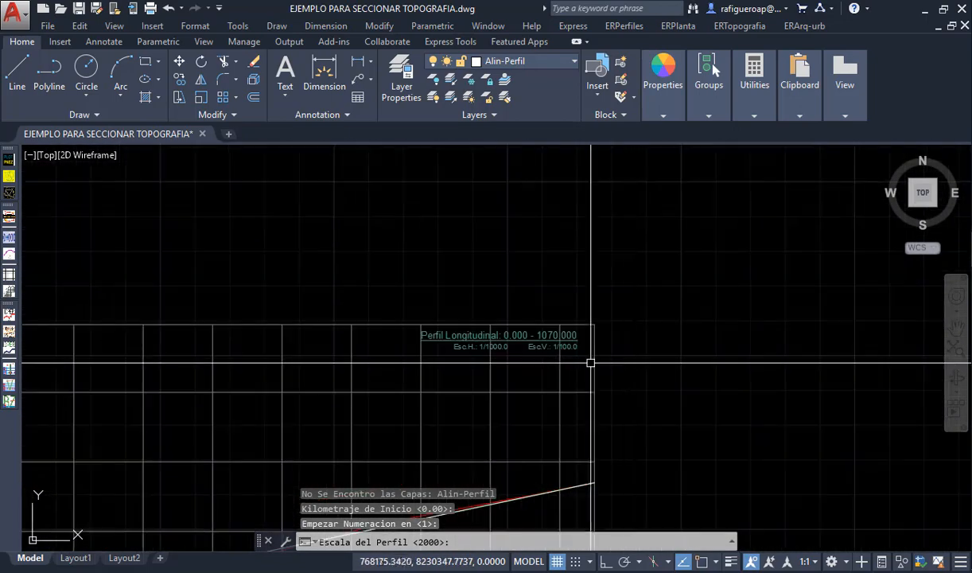
{"action": "scroll", "coordinate": [590, 363], "scroll_direction": "up", "scroll_amount": 6}
{"action": "scroll", "coordinate": [434, 357], "scroll_direction": "down", "scroll_amount": 6}
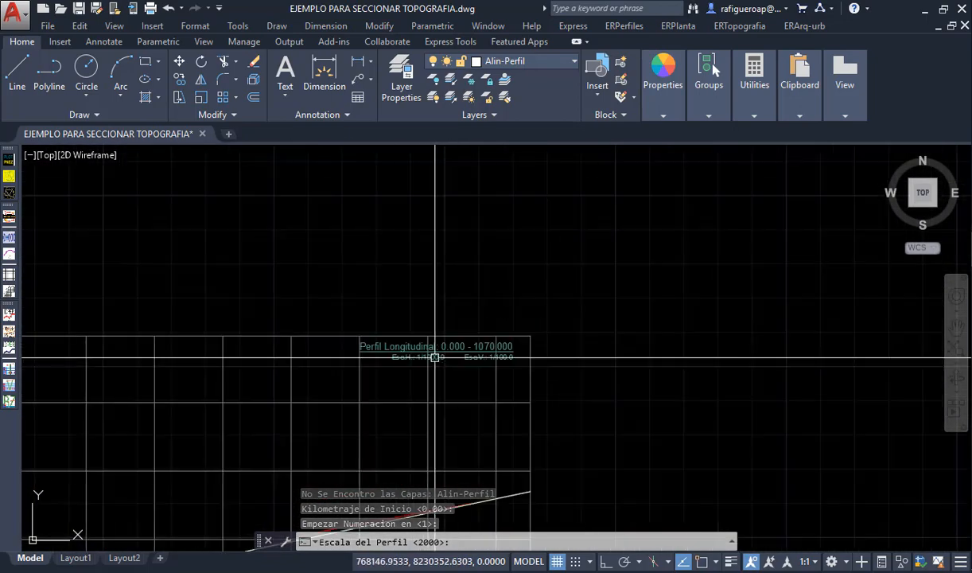
{"action": "type", "text": "1000"}
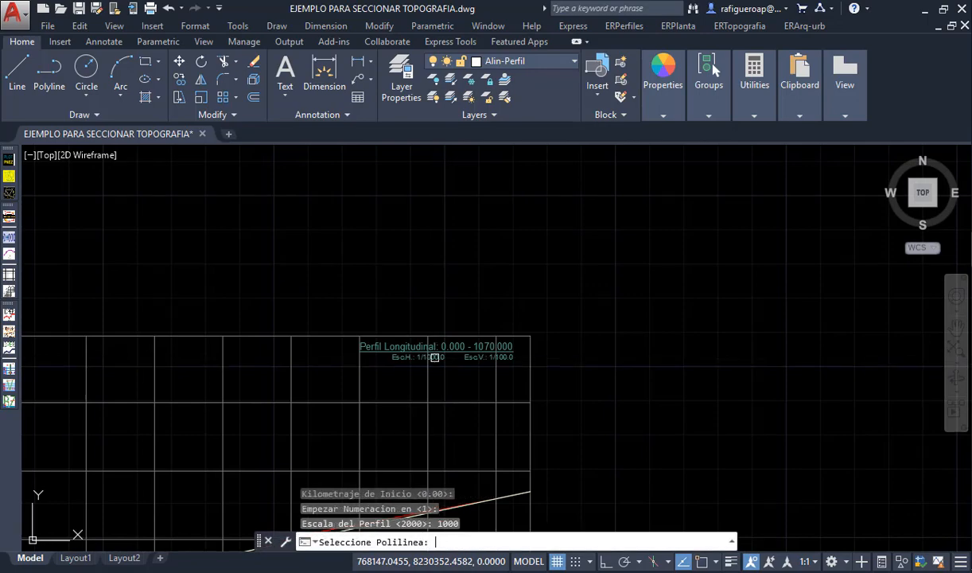
{"action": "scroll", "coordinate": [435, 357], "scroll_direction": "down", "scroll_amount": 8}
{"action": "scroll", "coordinate": [348, 331], "scroll_direction": "up", "scroll_amount": 8}
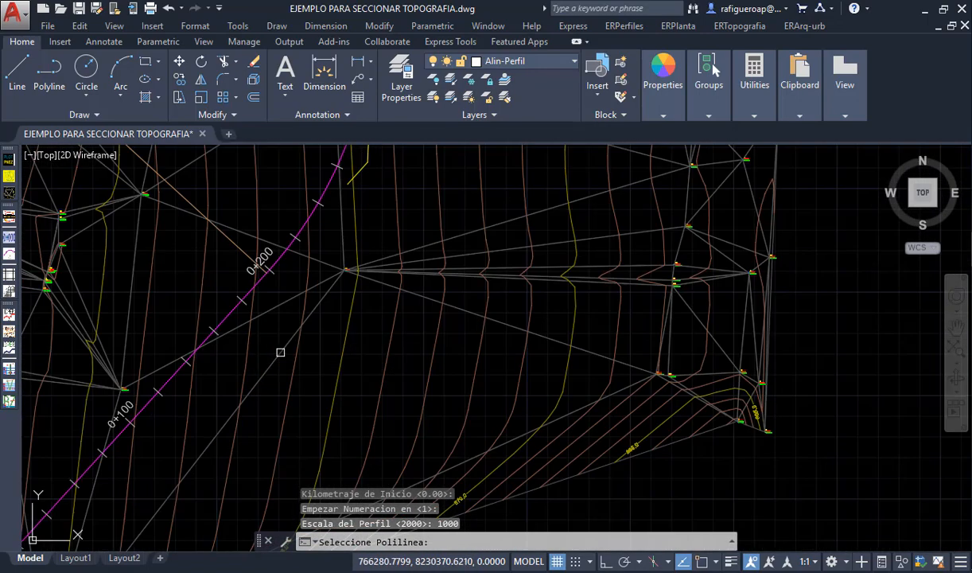
{"action": "scroll", "coordinate": [220, 347], "scroll_direction": "up", "scroll_amount": 4}
{"action": "left_click", "coordinate": [227, 295]}
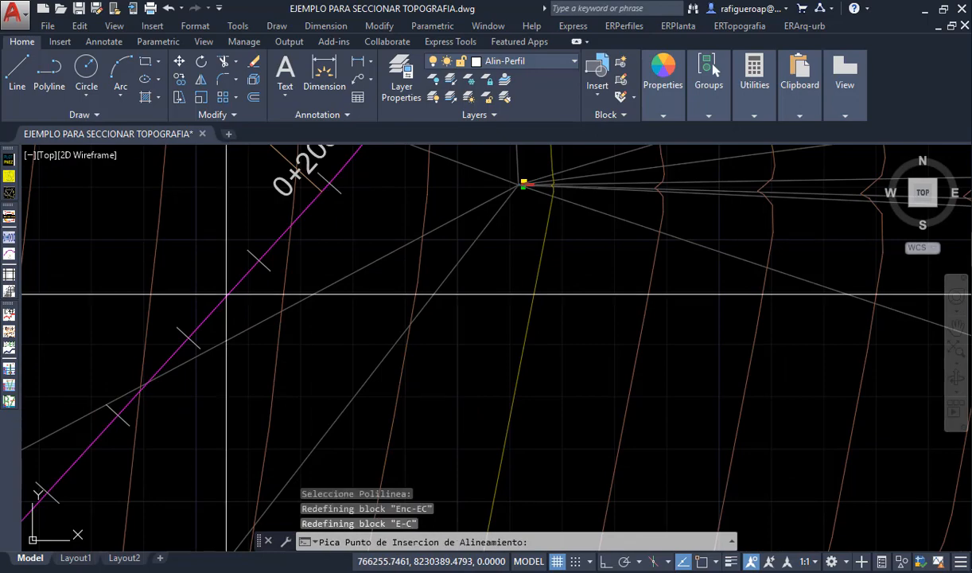
- Insert the alignment band at the midpoint of the ALINEAMIENTO row's vertical line at chainage 0+000
{"action": "scroll", "coordinate": [227, 294], "scroll_direction": "down", "scroll_amount": 10}
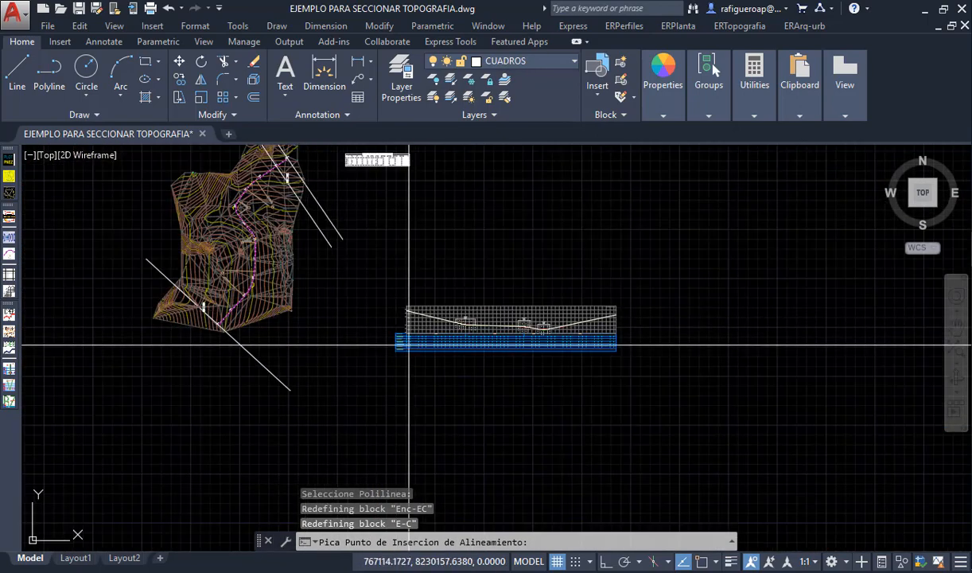
{"action": "scroll", "coordinate": [409, 345], "scroll_direction": "up", "scroll_amount": 5}
{"action": "scroll", "coordinate": [362, 298], "scroll_direction": "up", "scroll_amount": 8}
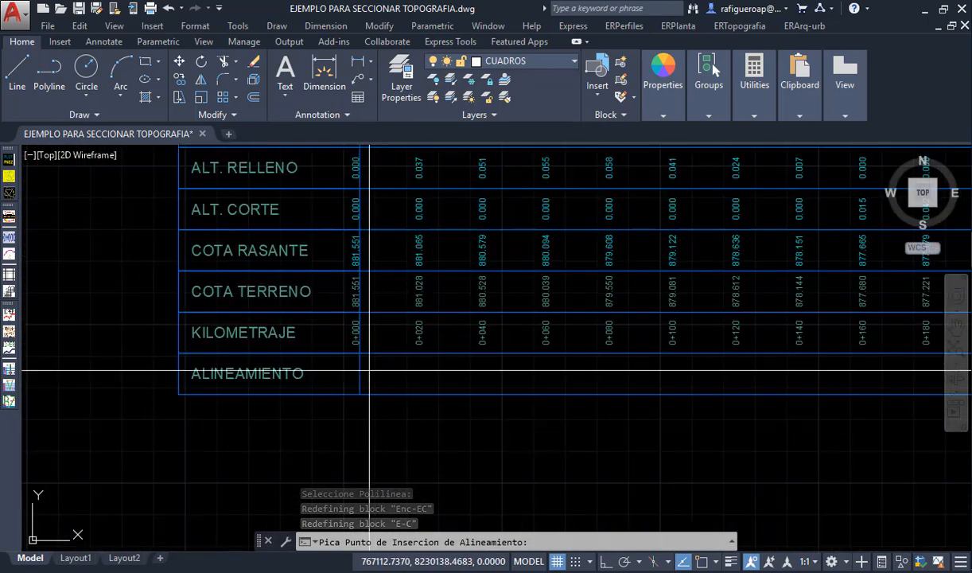
{"action": "right_click", "coordinate": [362, 299], "text": "shift"}
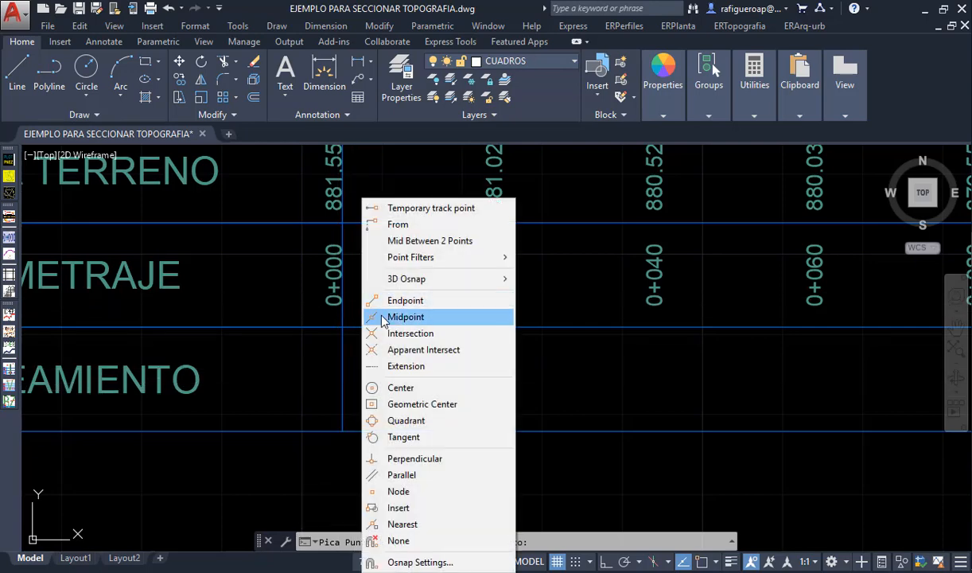
{"action": "left_click", "coordinate": [374, 316]}
{"action": "left_click", "coordinate": [342, 379]}
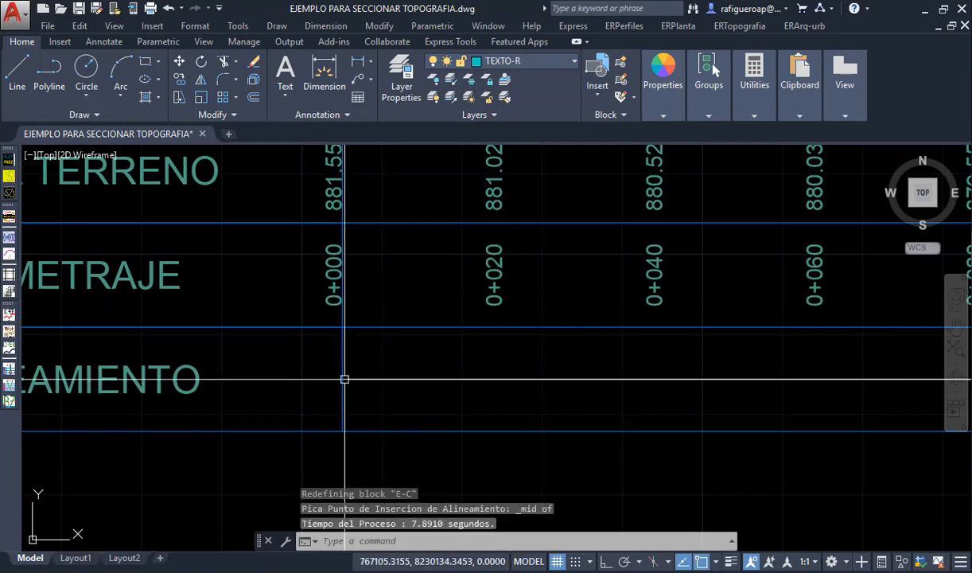
- Examine the curve labels and tangent segments along the ALINEAMIENTO row up to the profile's end
{"action": "scroll", "coordinate": [335, 398], "scroll_direction": "down", "scroll_amount": 8}
{"action": "scroll", "coordinate": [616, 391], "scroll_direction": "up", "scroll_amount": 6}
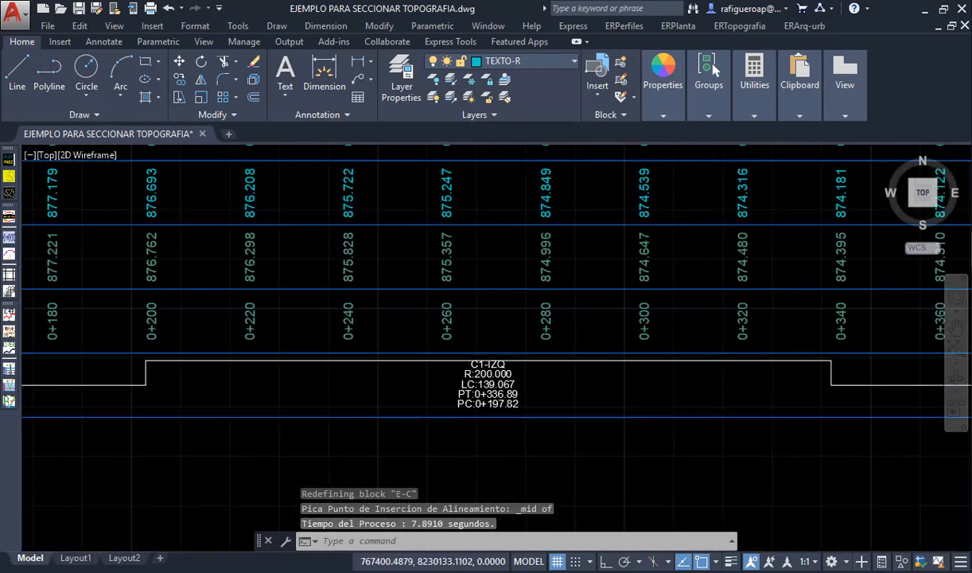
{"action": "scroll", "coordinate": [438, 412], "scroll_direction": "down", "scroll_amount": 6}
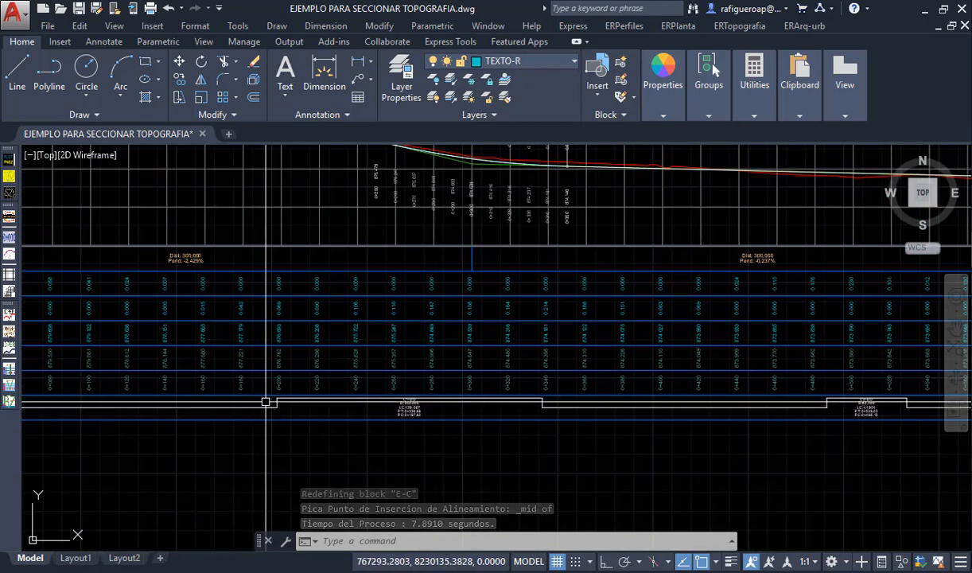
{"action": "mouse_move", "coordinate": [779, 412]}
{"action": "middle_mouse_down"}
{"action": "mouse_move", "coordinate": [514, 404]}
{"action": "mouse_move", "coordinate": [340, 419]}
{"action": "middle_mouse_up"}
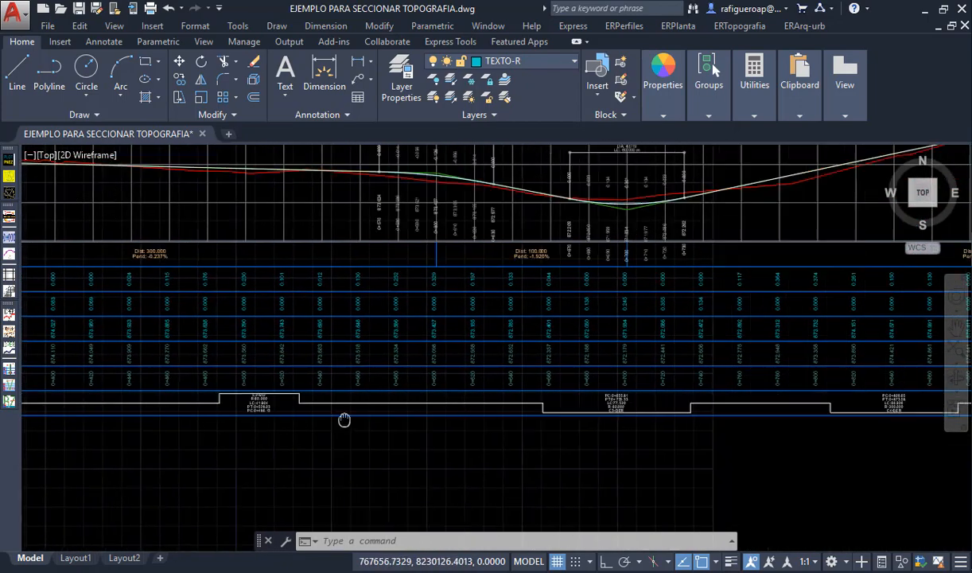
{"action": "middle_click_drag", "start_coordinate": [625, 427], "coordinate": [315, 430]}
{"action": "middle_click_drag", "start_coordinate": [706, 428], "coordinate": [403, 419]}
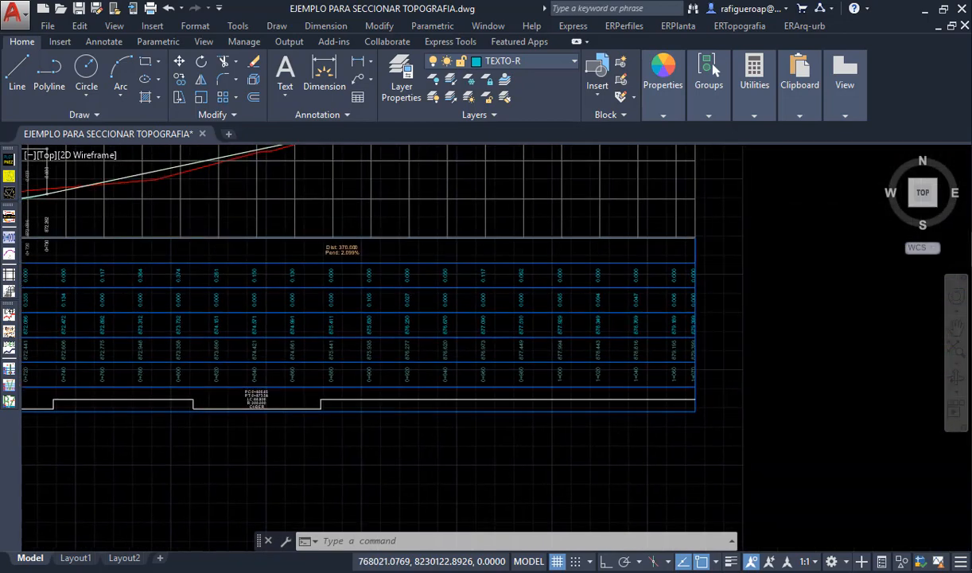
{"action": "scroll", "coordinate": [244, 405], "scroll_direction": "up", "scroll_amount": 10}
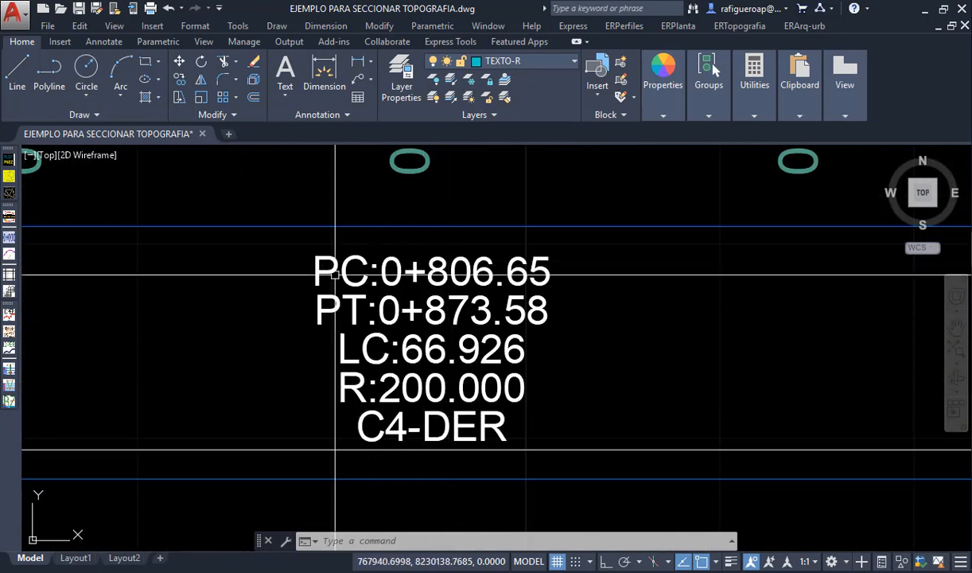
{"action": "scroll", "coordinate": [549, 408], "scroll_direction": "down", "scroll_amount": 8}
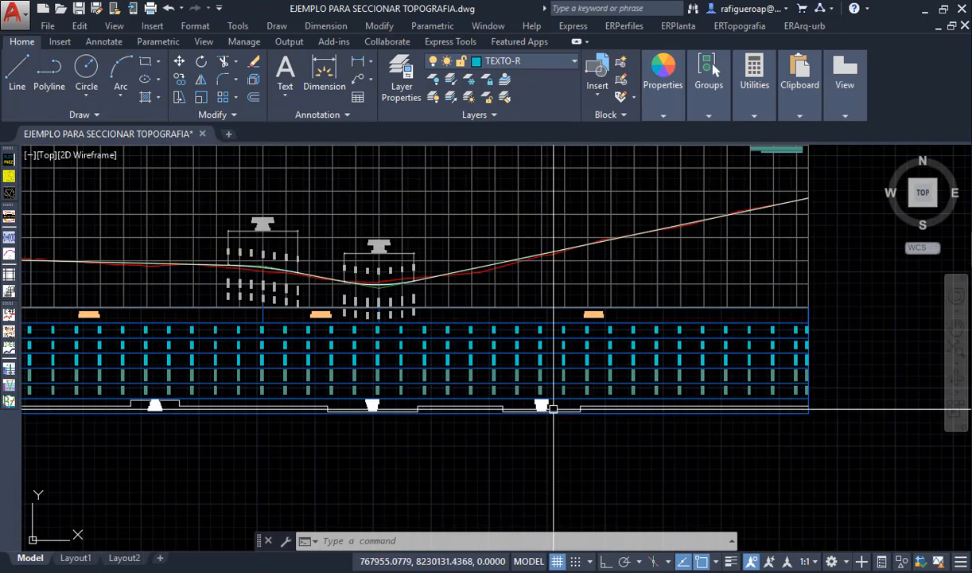
{"action": "scroll", "coordinate": [554, 408], "scroll_direction": "down", "scroll_amount": 2}
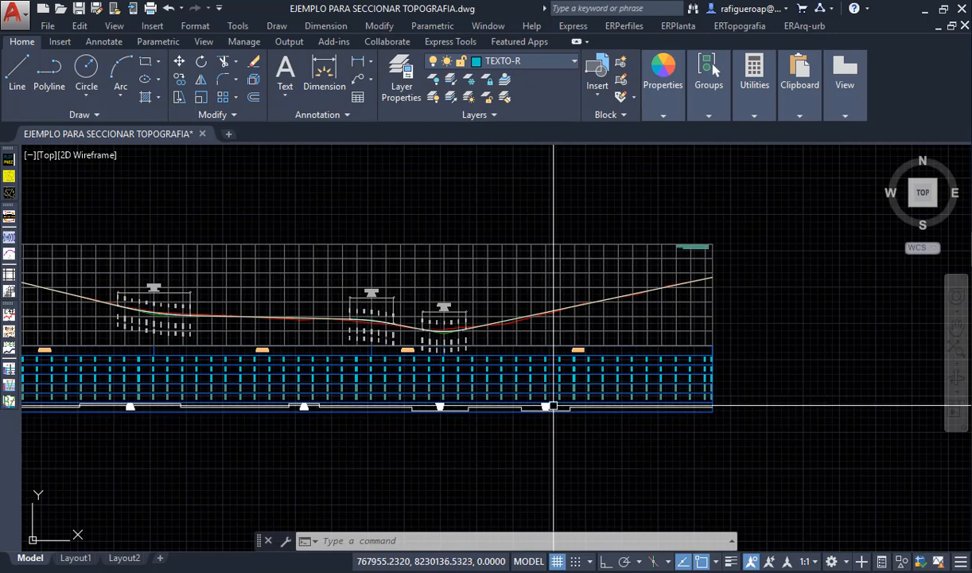
{"action": "scroll", "coordinate": [521, 404], "scroll_direction": "down", "scroll_amount": 4}
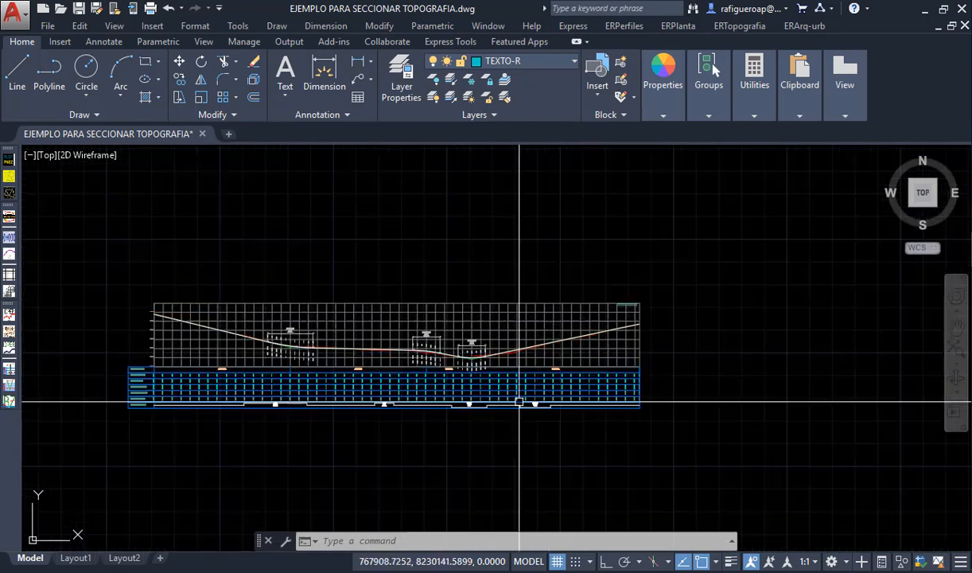
{"action": "scroll", "coordinate": [422, 399], "scroll_direction": "up", "scroll_amount": 3}
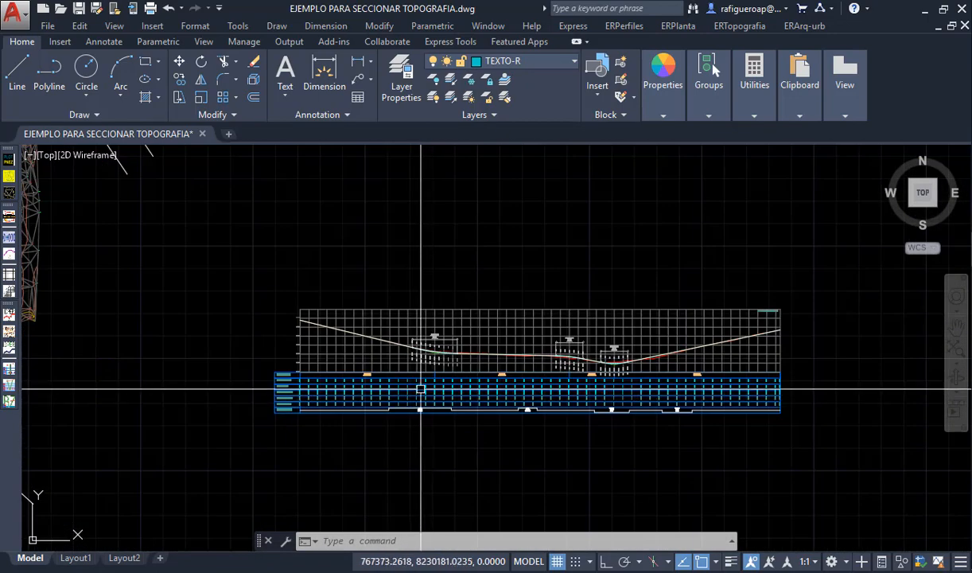
{"action": "scroll", "coordinate": [423, 387], "scroll_direction": "down", "scroll_amount": 4}
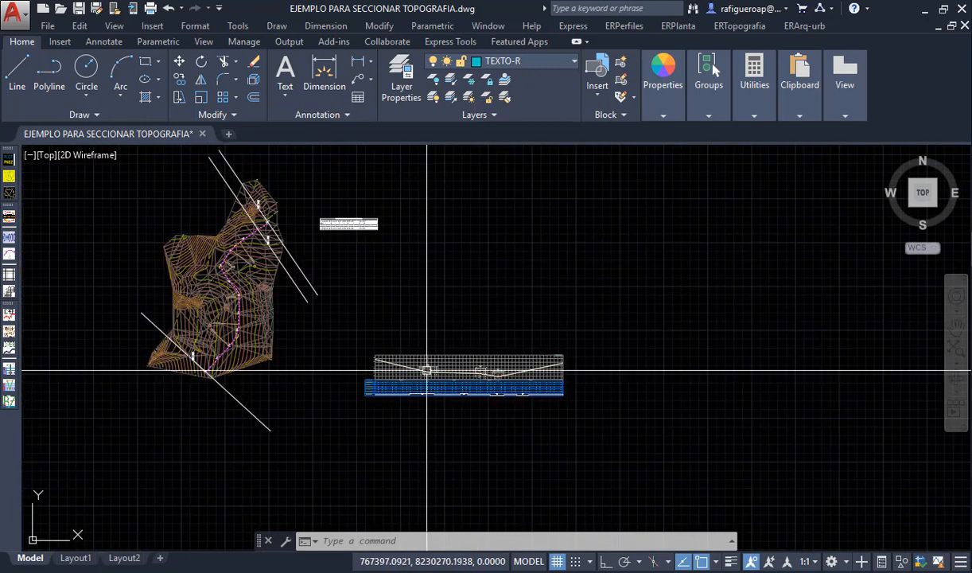
{"action": "scroll", "coordinate": [484, 365], "scroll_direction": "up", "scroll_amount": 2}
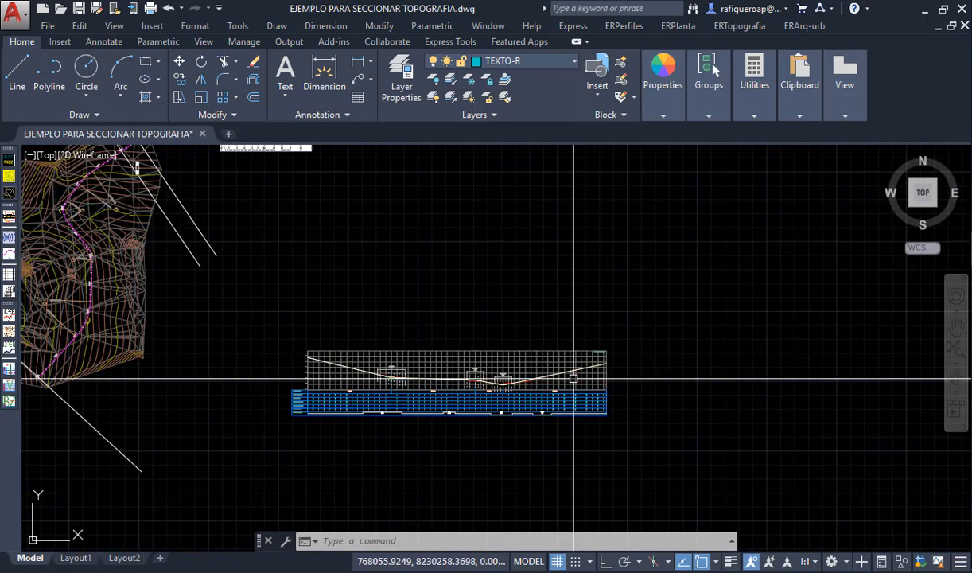
- Draw a horizontal polyline 3 units long with ortho on, in the empty area above the longitudinal profile
{"action": "type", "text": "pl"}
{"action": "key", "text": "Return"}
{"action": "scroll", "coordinate": [634, 329], "scroll_direction": "up", "scroll_amount": 4}
{"action": "middle_click_drag", "start_coordinate": [613, 331], "coordinate": [574, 348]}
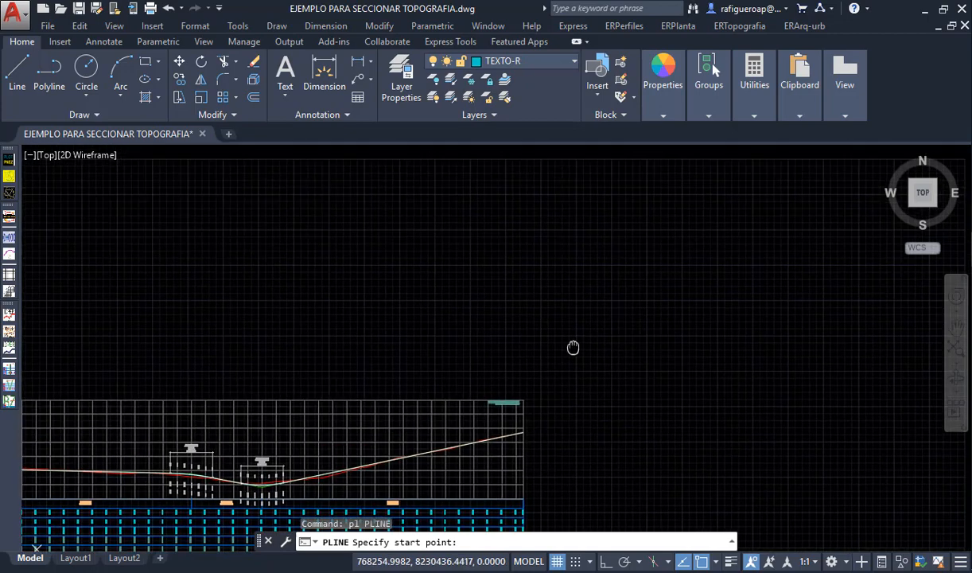
{"action": "scroll", "coordinate": [451, 325], "scroll_direction": "up", "scroll_amount": 3}
{"action": "left_click", "coordinate": [417, 325]}
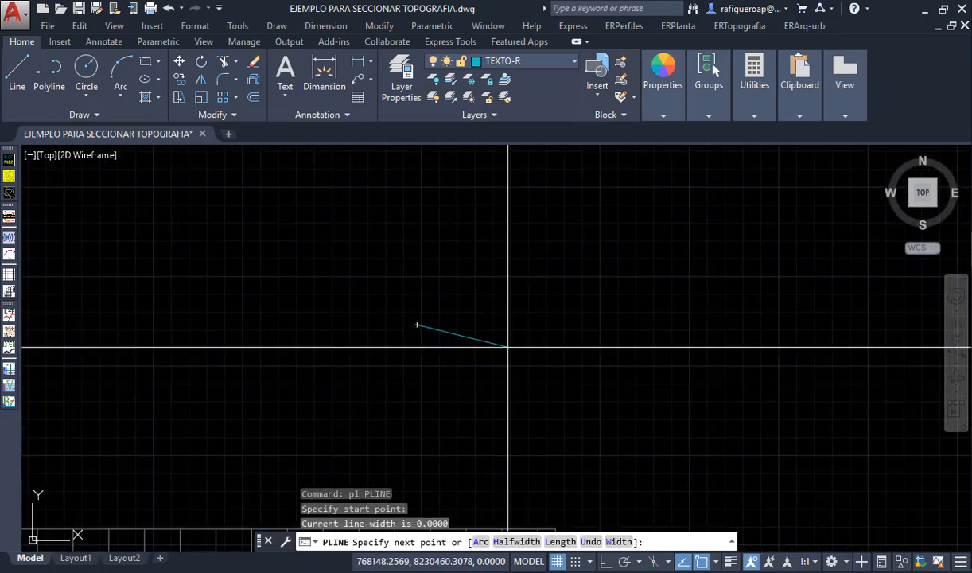
{"action": "key", "text": "F8"}
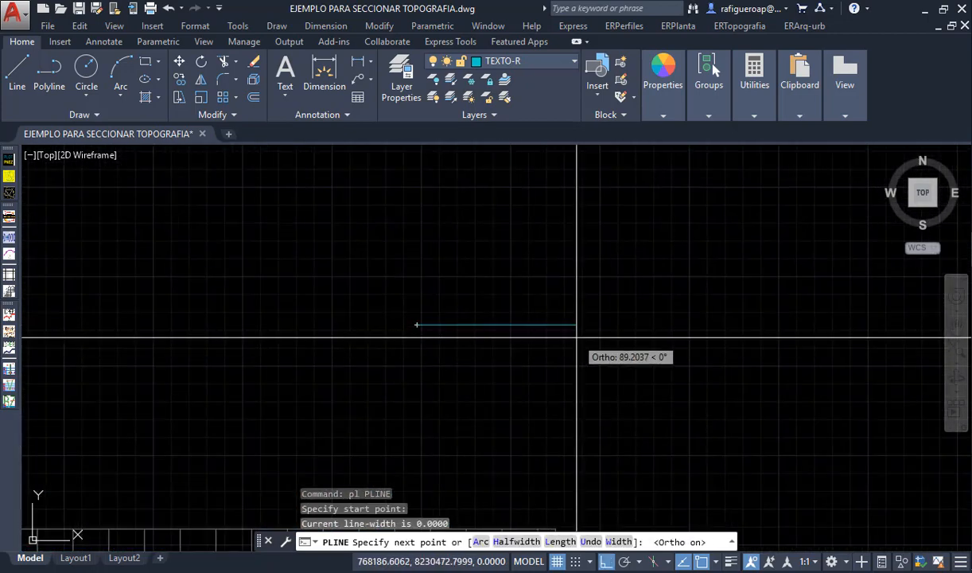
{"action": "type", "text": "3"}
{"action": "key", "text": "Return"}
{"action": "scroll", "coordinate": [474, 327], "scroll_direction": "up", "scroll_amount": 6}
{"action": "key", "text": "Escape"}
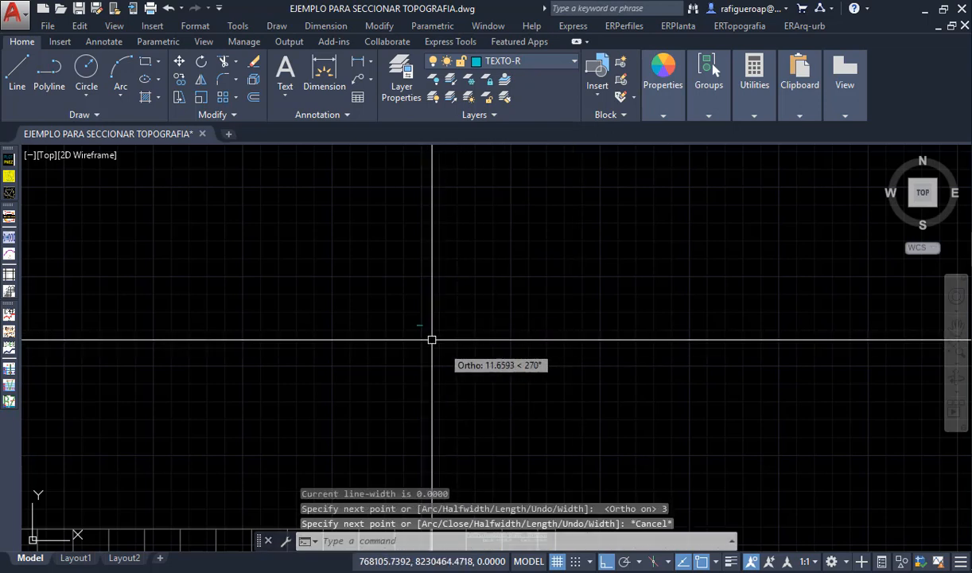
{"action": "scroll", "coordinate": [360, 299], "scroll_direction": "up", "scroll_amount": 6}
{"action": "middle_click_drag", "start_coordinate": [359, 298], "coordinate": [409, 367]}
{"action": "scroll", "coordinate": [412, 367], "scroll_direction": "up", "scroll_amount": 2}
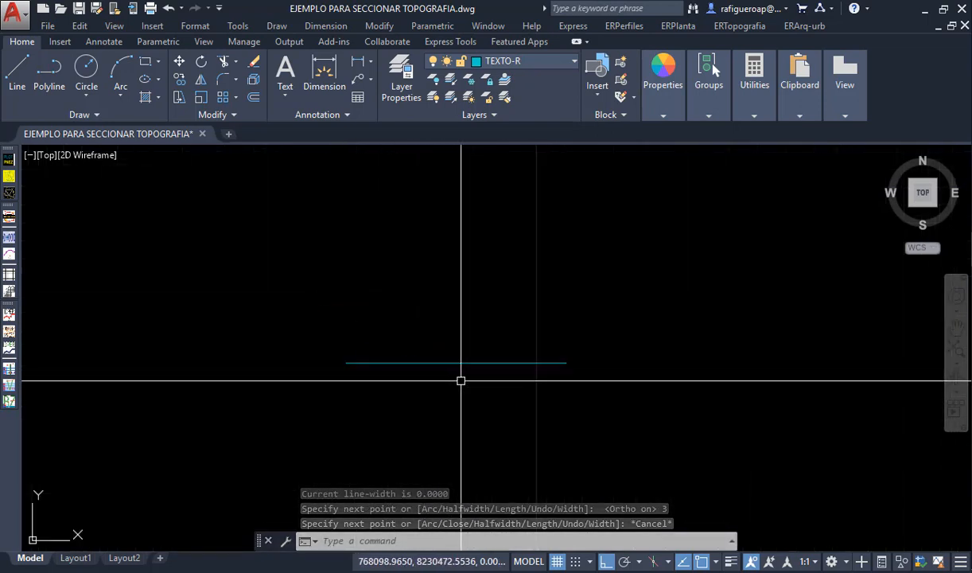
{"action": "type", "text": "mi"}
{"action": "key", "text": "Return"}
{"action": "key", "text": "Escape"}
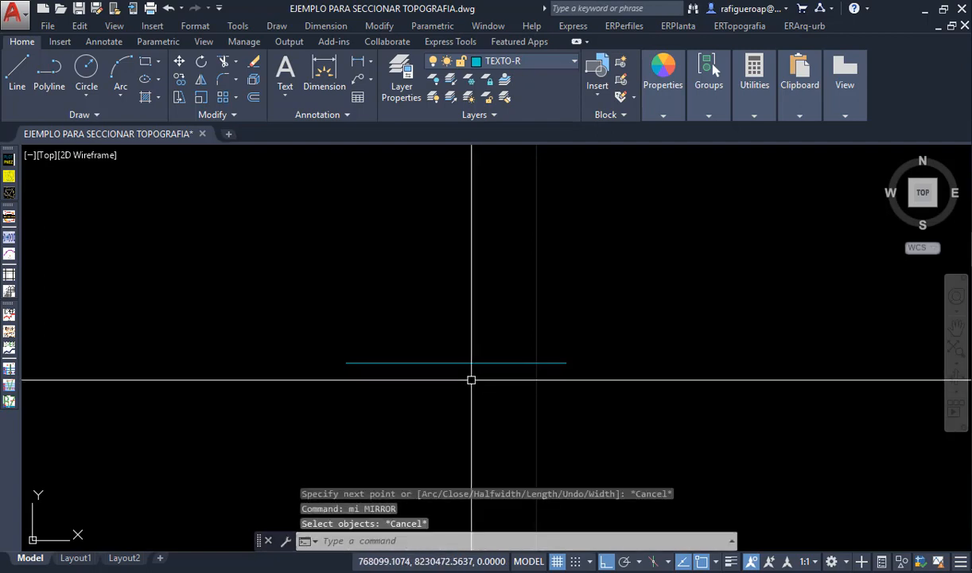
{"action": "type", "text": "c"}
{"action": "key", "text": "Escape"}
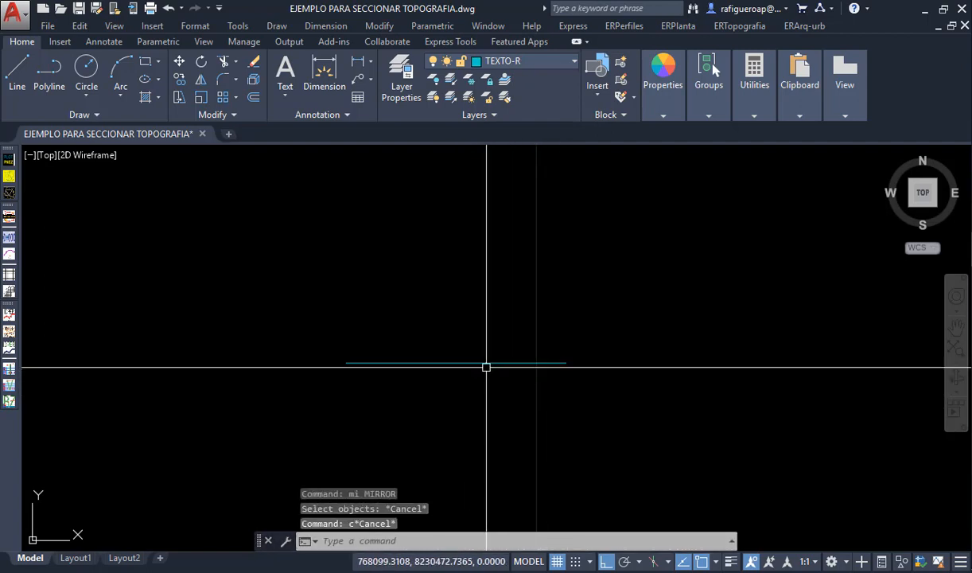
- Stretch the right end of the horizontal line upward by 0.06 to give it a cross slope
{"action": "type", "text": "s"}
{"action": "key", "text": "Return"}
{"action": "left_click", "coordinate": [590, 391]}
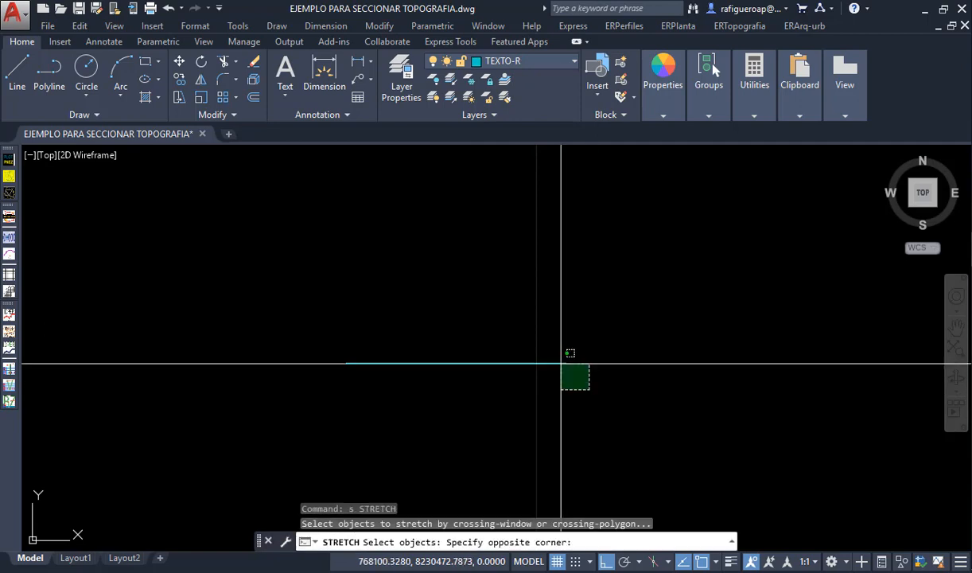
{"action": "left_click", "coordinate": [557, 354]}
{"action": "key", "text": "Return"}
{"action": "left_click", "coordinate": [614, 382]}
{"action": "type", "text": ".0"}
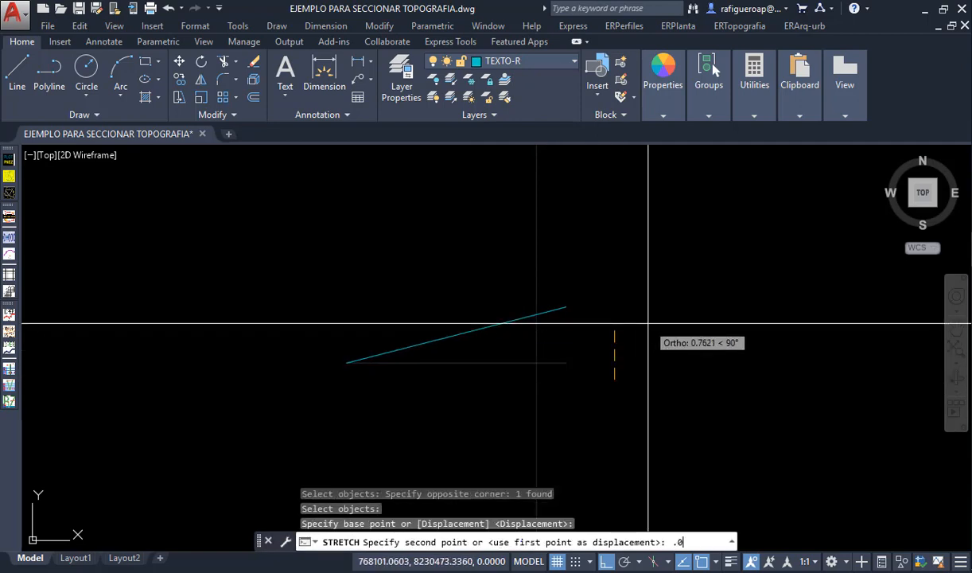
{"action": "type", "text": "6"}
{"action": "key", "text": "Return"}
- Copy the sloped line vertically downward by 0.25
{"action": "type", "text": "c"}
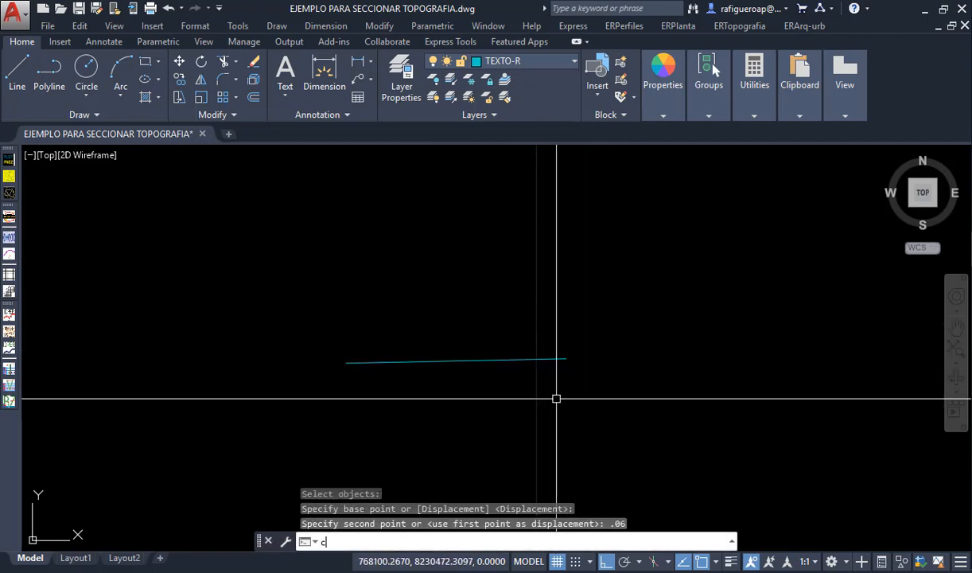
{"action": "type", "text": "o"}
{"action": "key", "text": "Return"}
{"action": "left_click", "coordinate": [563, 392]}
{"action": "left_click", "coordinate": [538, 329]}
{"action": "key", "text": "Return"}
{"action": "left_click", "coordinate": [617, 315]}
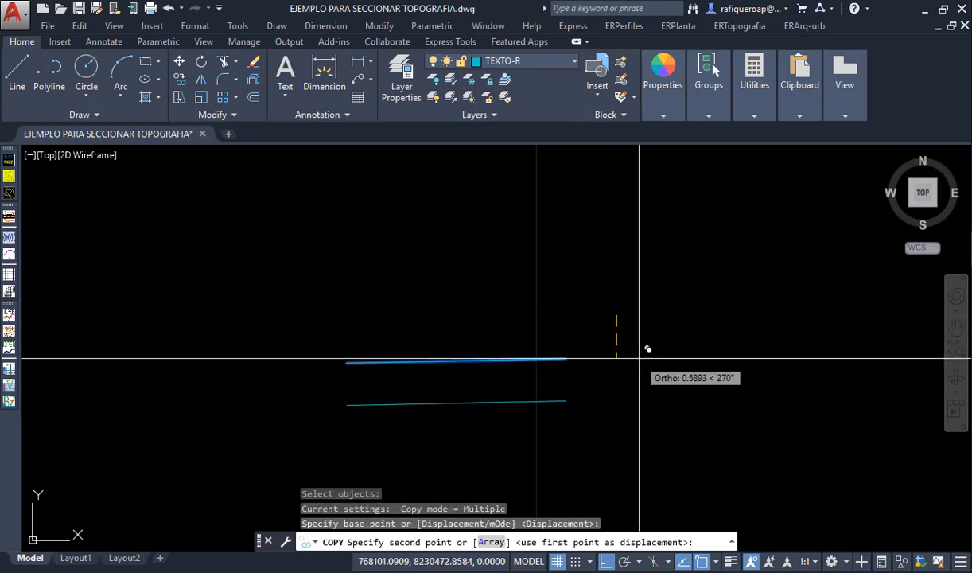
{"action": "type", "text": ".25"}
{"action": "key", "text": "Return"}
{"action": "key", "text": "Escape"}
{"action": "key", "text": "Escape"}
{"action": "key", "text": "Escape"}
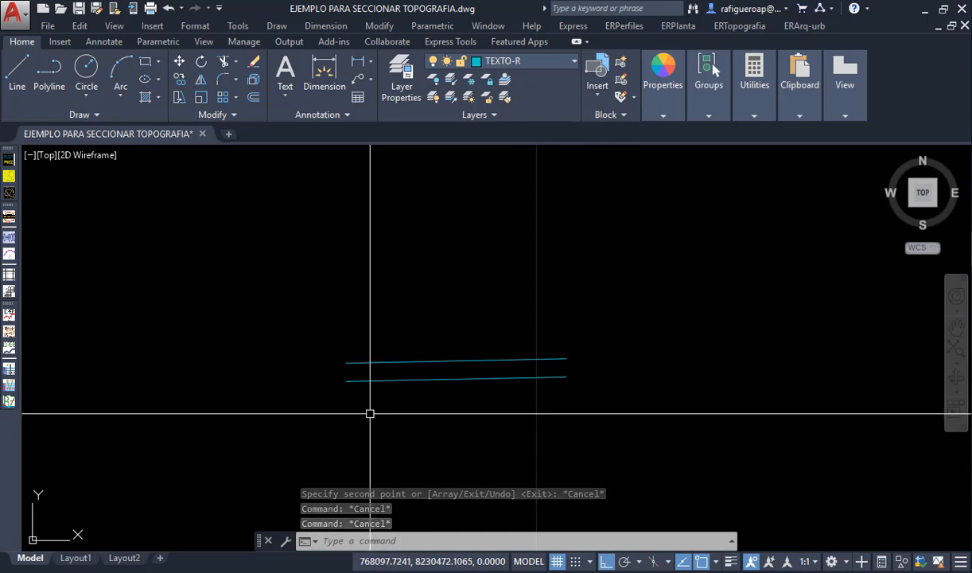
- Draw a vertical polyline about 1.57 units long upward from the right end of the lower sloped line
{"action": "type", "text": "pl"}
{"action": "key", "text": "Return"}
{"action": "left_click", "coordinate": [565, 377]}
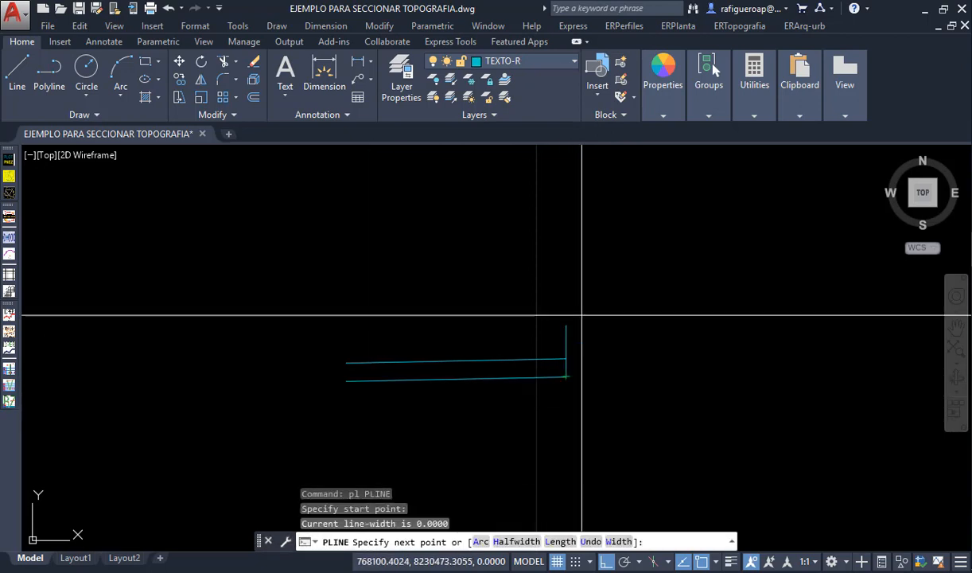
{"action": "left_click", "coordinate": [589, 260]}
{"action": "key", "text": "Escape"}
{"action": "key", "text": "Escape"}
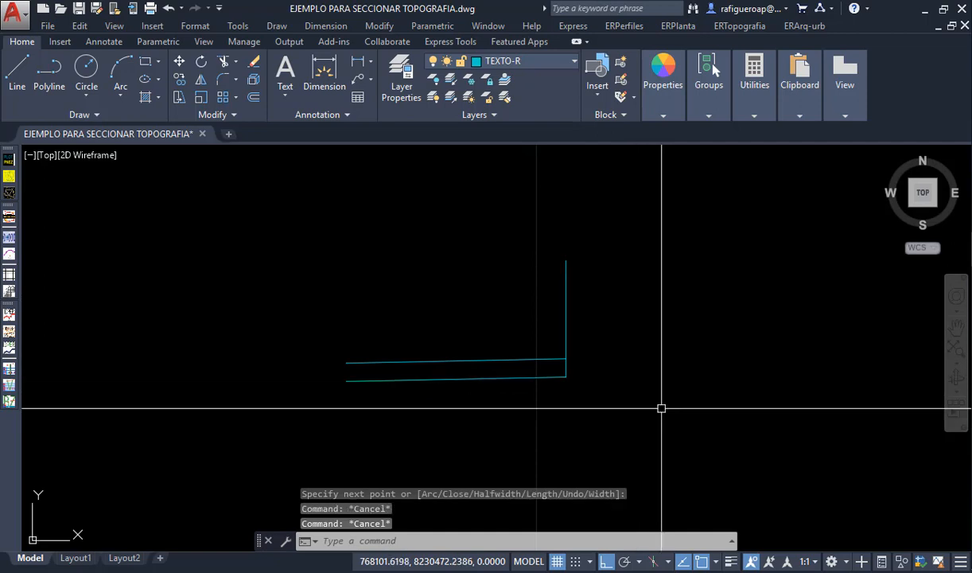
- Offset the vertical line 3.3 units to the left, past the sloped lines' outer ends
{"action": "type", "text": "o"}
{"action": "key", "text": "Return"}
{"action": "type", "text": "3."}
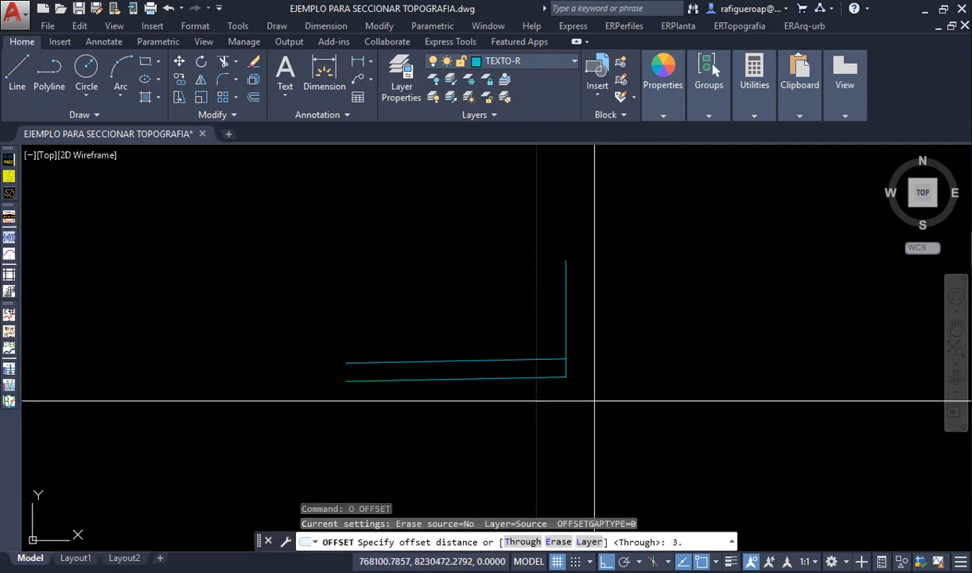
{"action": "key", "text": "Return"}
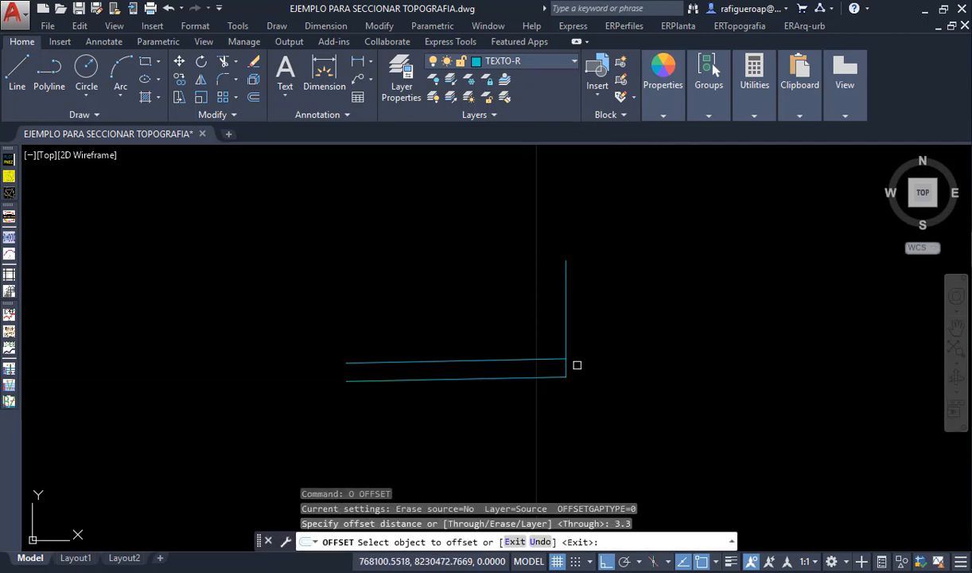
{"action": "left_click", "coordinate": [565, 343]}
{"action": "left_click", "coordinate": [477, 303]}
{"action": "key", "text": "Escape"}
{"action": "key", "text": "Escape"}
{"action": "key", "text": "Escape"}
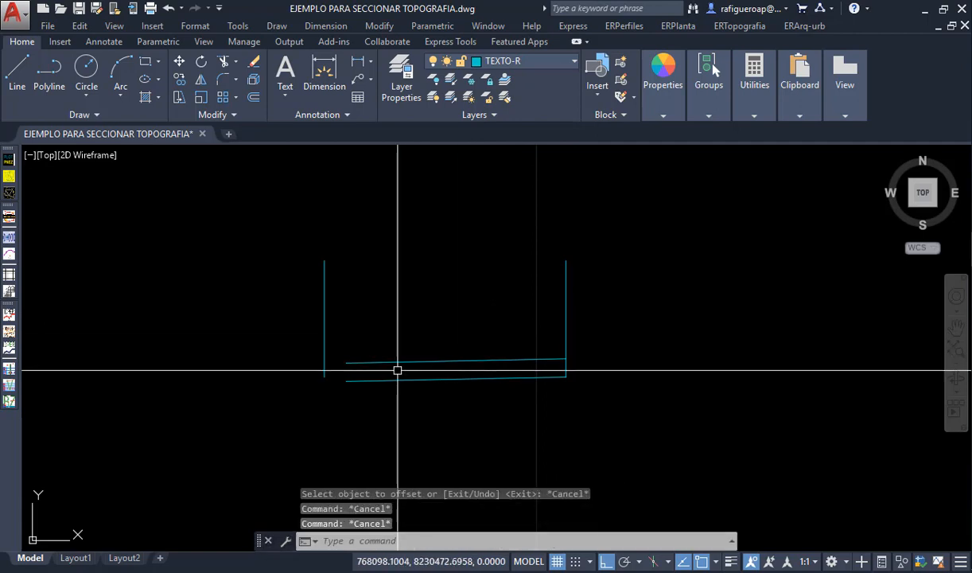
- Extend the lower sloped line's left end to the offset vertical line
{"action": "type", "text": "ex"}
{"action": "key", "text": "Return"}
{"action": "left_click", "coordinate": [365, 328]}
{"action": "left_click", "coordinate": [316, 293]}
{"action": "key", "text": "Return"}
{"action": "left_click", "coordinate": [364, 386]}
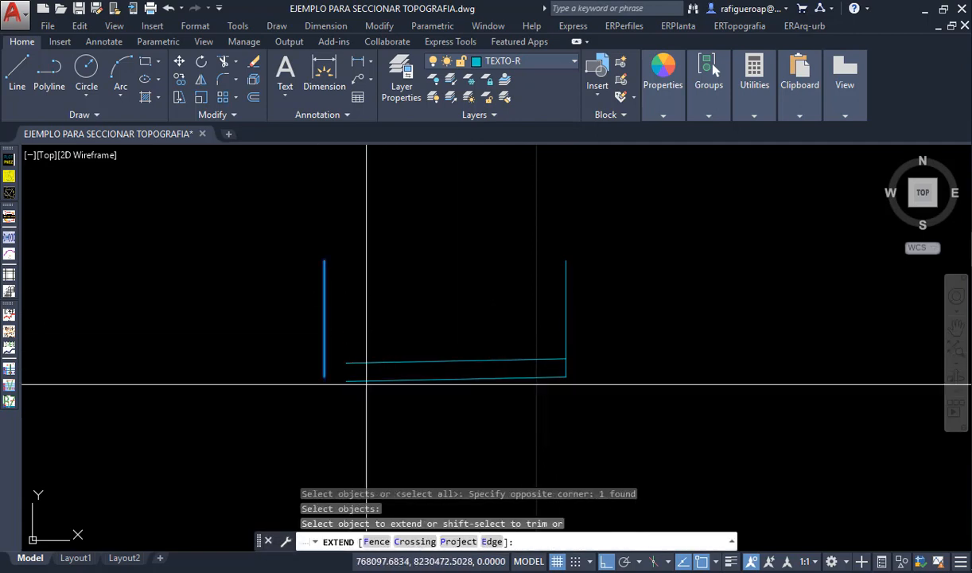
{"action": "left_click", "coordinate": [359, 377]}
{"action": "left_click", "coordinate": [422, 380]}
{"action": "key", "text": "Return"}
- Erase the vertical line at the right end of the sloped lines
{"action": "left_click", "coordinate": [573, 341]}
{"action": "left_click", "coordinate": [504, 323]}
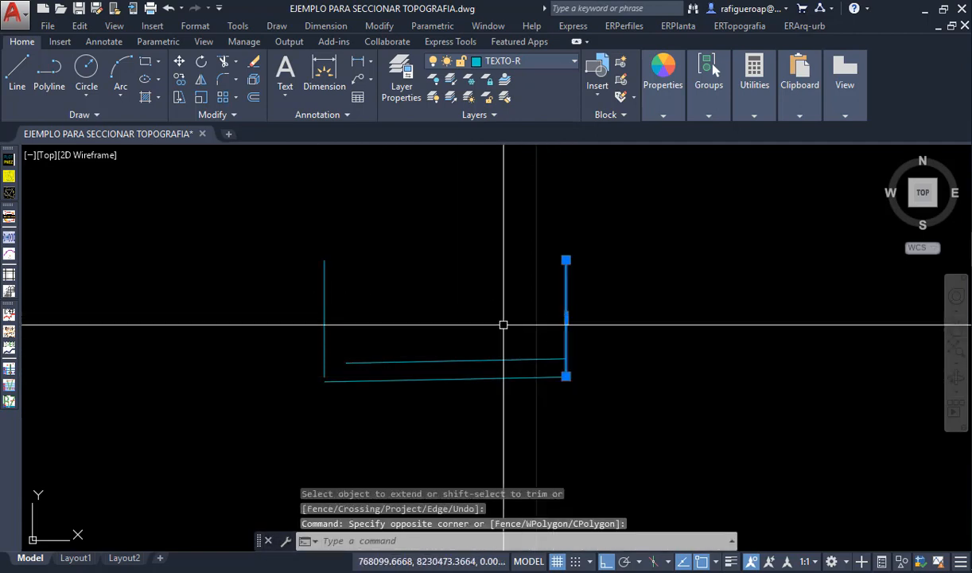
{"action": "key", "text": "Delete"}
- Draw a polyline connecting the left end of the lower sloped line to the left end of the upper one
{"action": "type", "text": "pl"}
{"action": "key", "text": "Return"}
{"action": "scroll", "coordinate": [313, 380], "scroll_direction": "up", "scroll_amount": 4}
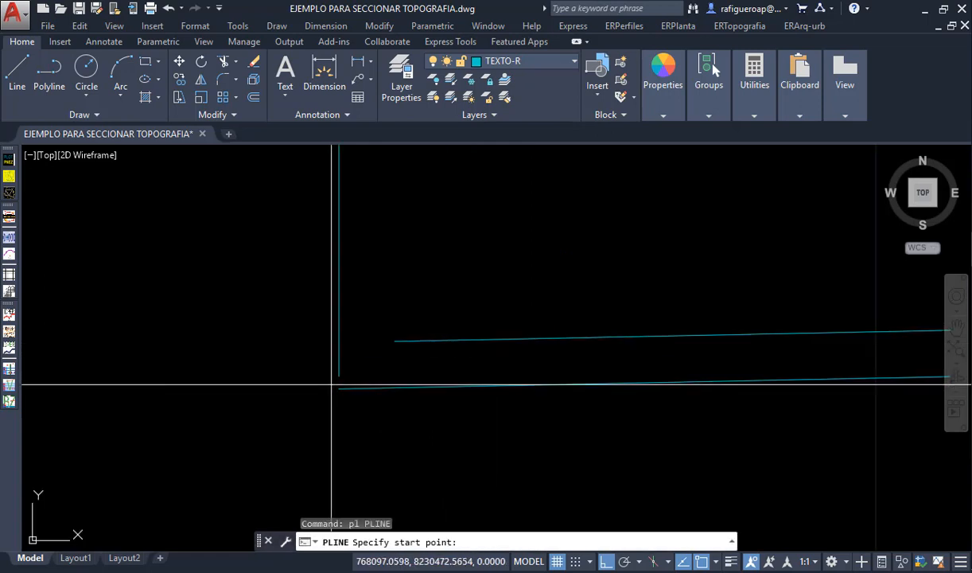
{"action": "left_click", "coordinate": [339, 388]}
{"action": "left_click", "coordinate": [394, 342]}
{"action": "key", "text": "Return"}
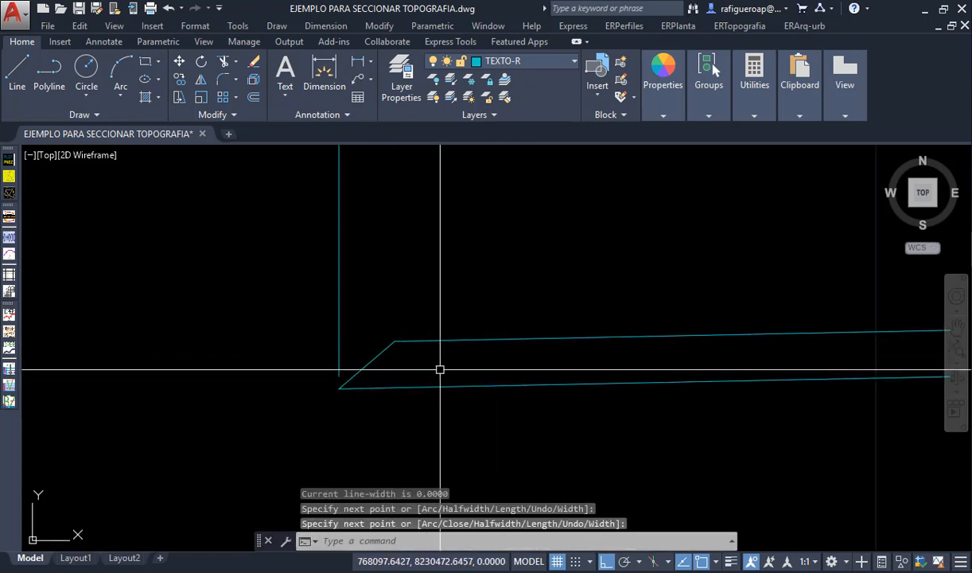
- Join the inclined edge segment with the upper sloped line
{"action": "type", "text": "j"}
{"action": "key", "text": "Return"}
{"action": "left_click", "coordinate": [445, 360]}
{"action": "left_click", "coordinate": [379, 304]}
{"action": "key", "text": "Return"}
- Erase the remaining vertical guide line at the left end of the section
{"action": "key", "text": "Return"}
{"action": "key", "text": "Escape"}
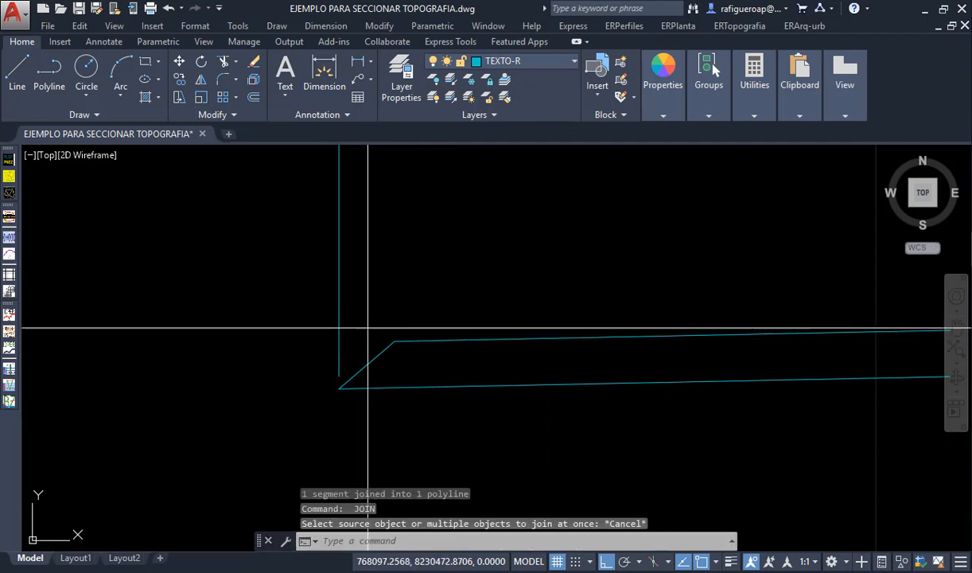
{"action": "left_click", "coordinate": [369, 326]}
{"action": "left_click", "coordinate": [325, 326]}
{"action": "type", "text": "e"}
- Mirror the half section about a vertical axis through its upper right endpoint, keeping the source objects
{"action": "key", "text": "Return"}
{"action": "scroll", "coordinate": [378, 393], "scroll_direction": "down", "scroll_amount": 4}
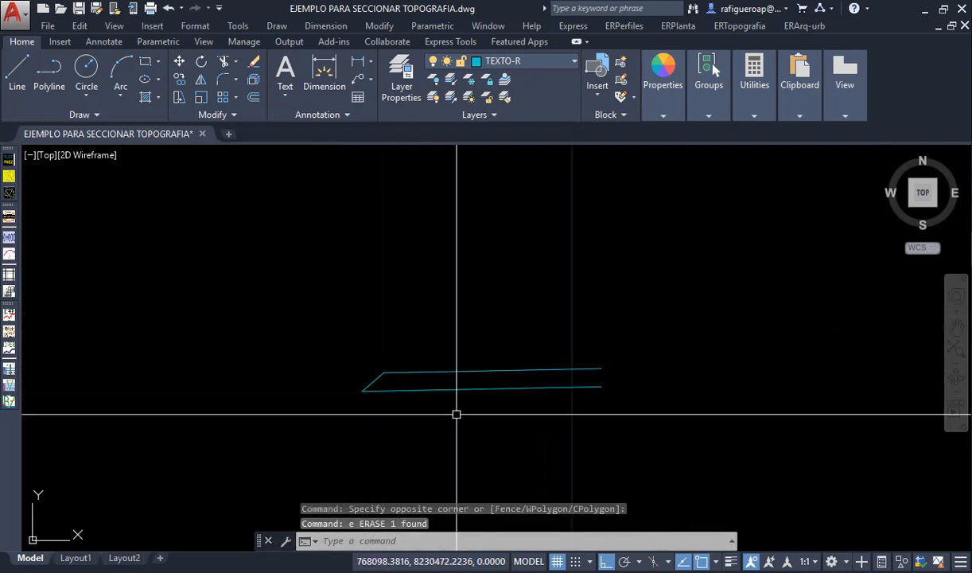
{"action": "type", "text": "mi"}
{"action": "key", "text": "Return"}
{"action": "left_click", "coordinate": [615, 439]}
{"action": "left_click", "coordinate": [583, 332]}
{"action": "left_click", "coordinate": [602, 369]}
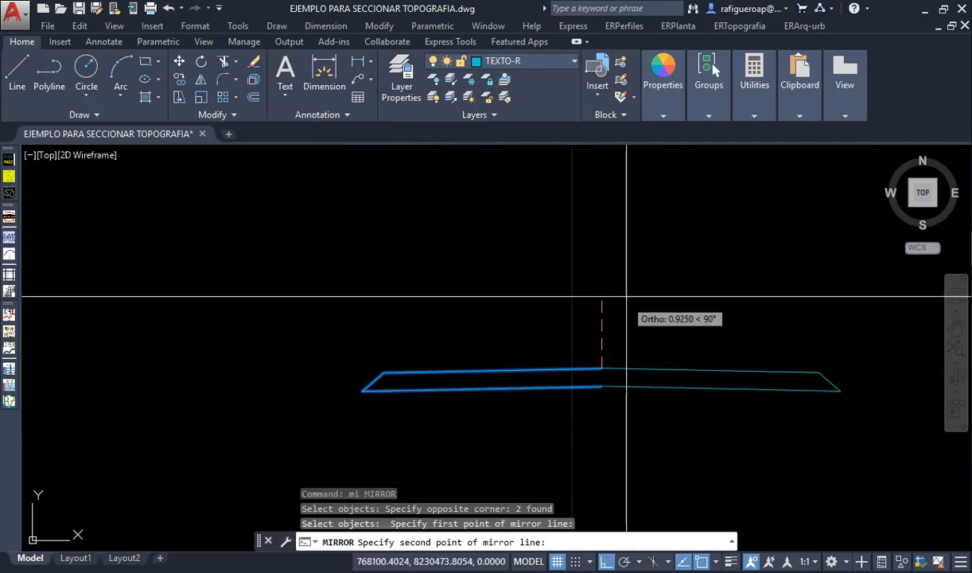
{"action": "left_click", "coordinate": [626, 293]}
{"action": "key", "text": "Return"}
- Check whether the mirrored halves of the section's upper and lower lines are separate polylines
{"action": "left_click", "coordinate": [642, 369]}
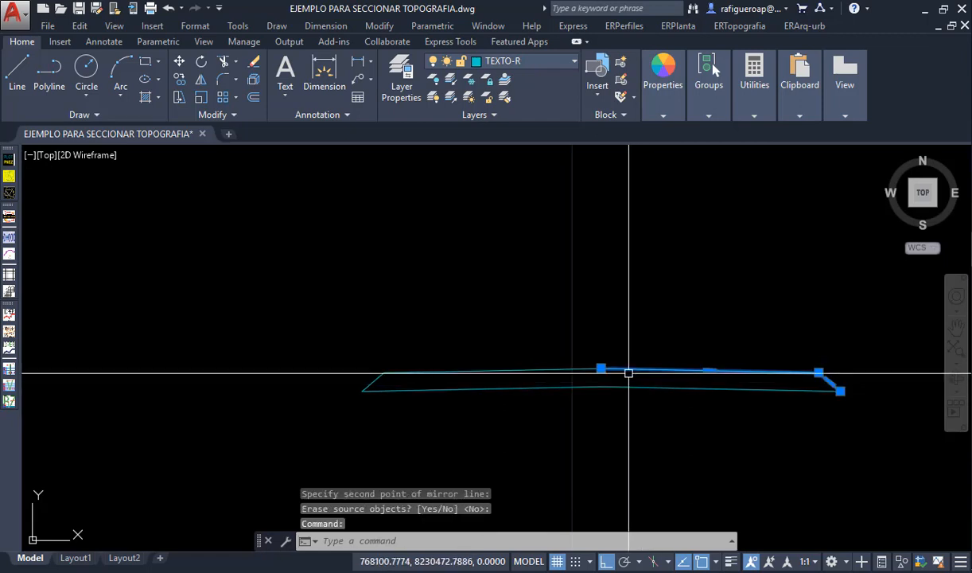
{"action": "key", "text": "Escape"}
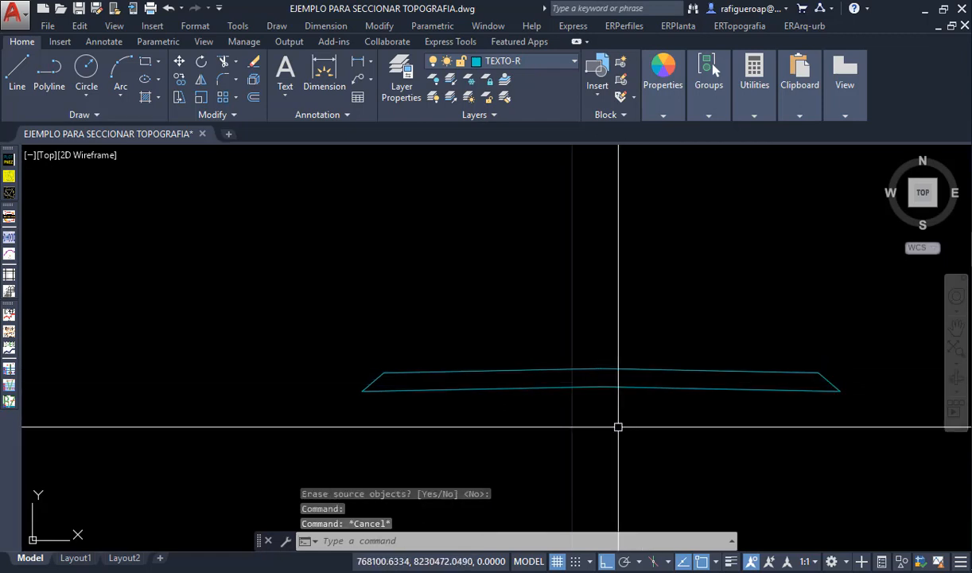
{"action": "middle_click_drag", "start_coordinate": [618, 427], "coordinate": [577, 411]}
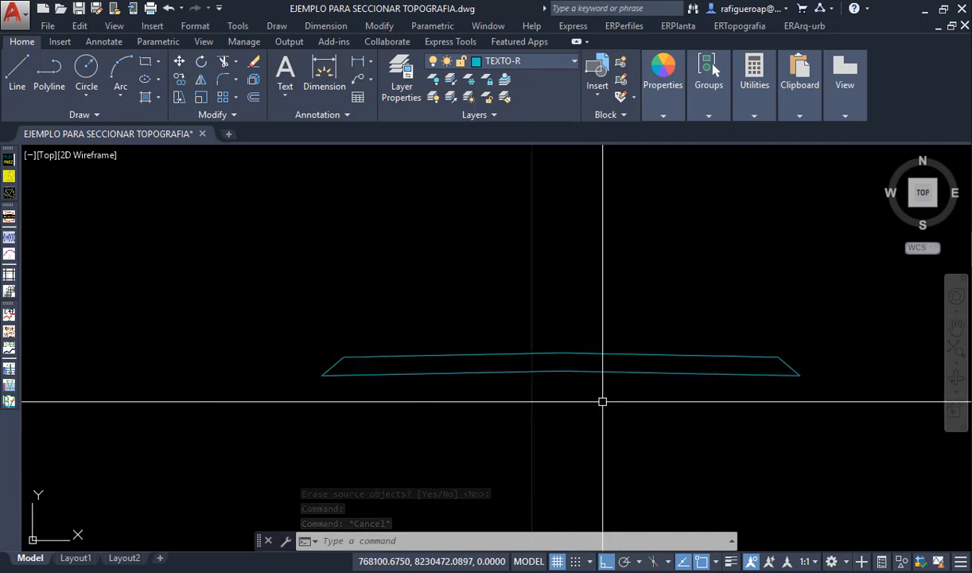
{"action": "middle_click_drag", "start_coordinate": [609, 378], "coordinate": [562, 386]}
{"action": "left_click", "coordinate": [561, 379]}
{"action": "left_click", "coordinate": [552, 385]}
{"action": "left_click", "coordinate": [549, 397]}
{"action": "key", "text": "Escape"}
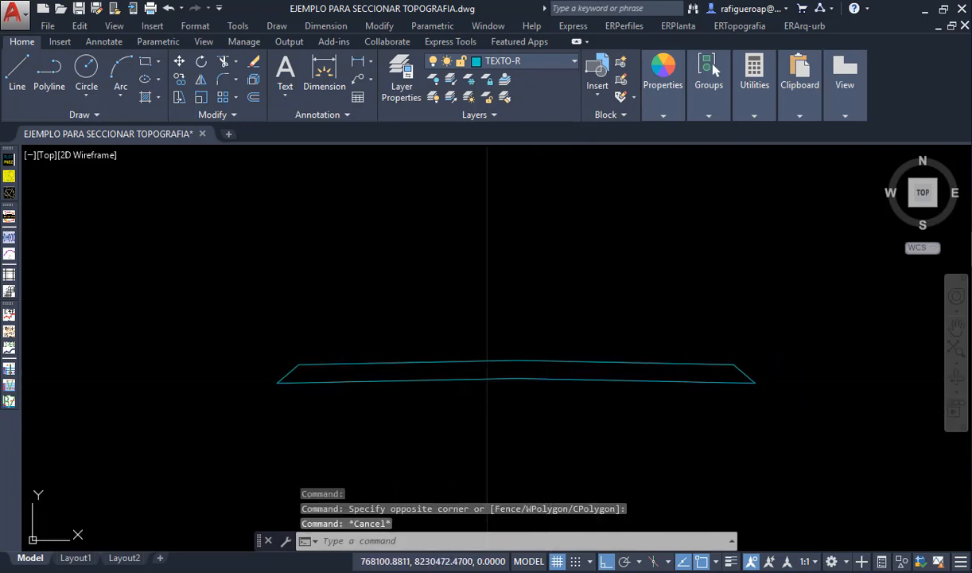
{"action": "left_click", "coordinate": [551, 387]}
{"action": "left_click", "coordinate": [511, 370]}
{"action": "key", "text": "Escape"}
- Join the two halves of the section's lower line at the centre
{"action": "type", "text": "j"}
{"action": "key", "text": "Return"}
{"action": "left_click", "coordinate": [546, 401]}
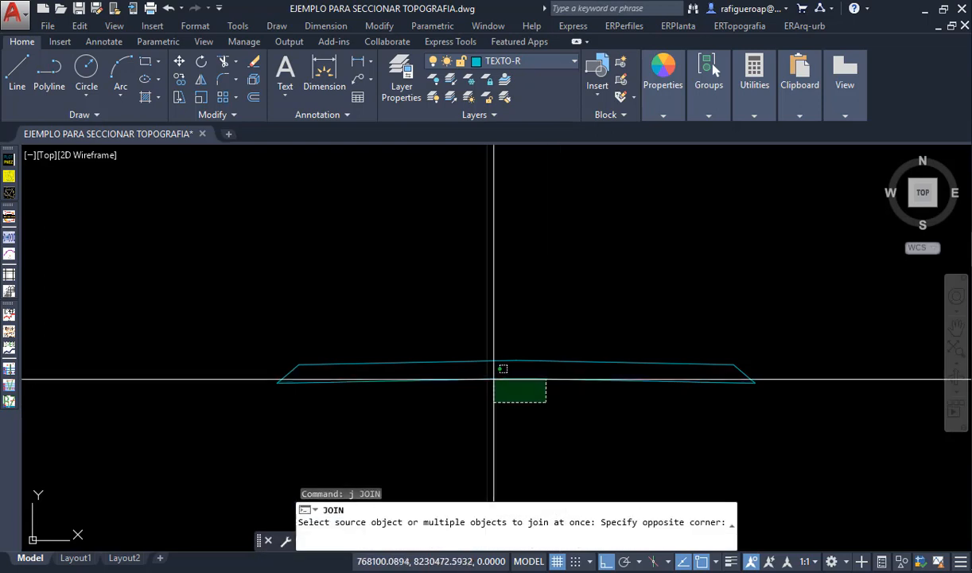
{"action": "key", "text": "Return"}
- Join the two halves of the section's upper line at the centre
{"action": "key", "text": "Return"}
{"action": "left_click", "coordinate": [562, 378]}
{"action": "key", "text": "Escape"}
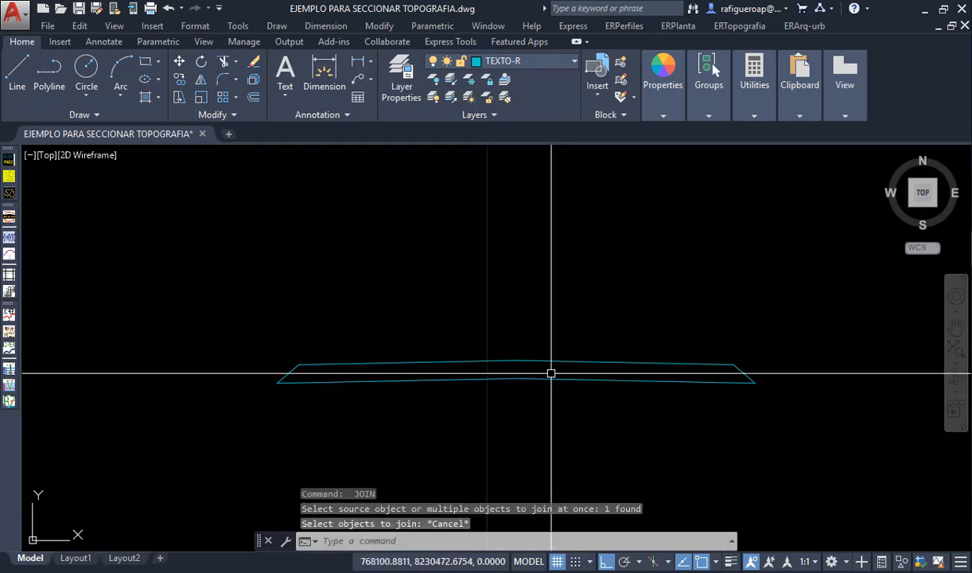
{"action": "left_click", "coordinate": [548, 375]}
{"action": "key", "text": "Escape"}
{"action": "left_click", "coordinate": [544, 361]}
{"action": "key", "text": "Return"}
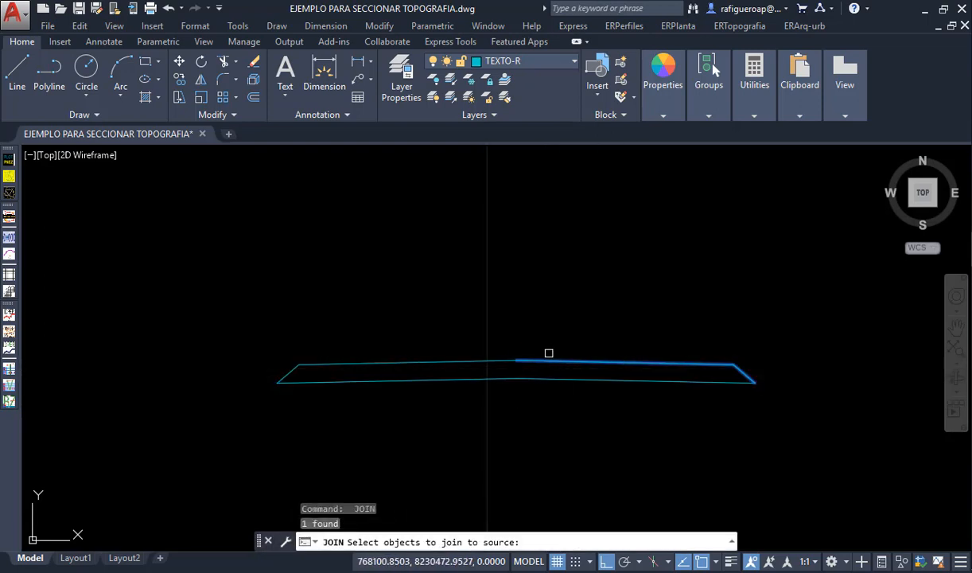
{"action": "left_click", "coordinate": [549, 354]}
{"action": "left_click", "coordinate": [502, 362]}
{"action": "key", "text": "Return"}
{"action": "key", "text": "Return"}
{"action": "key", "text": "Escape"}
- Check whether the section's upper and lower lines are each one continuous polyline
{"action": "left_click", "coordinate": [542, 362]}
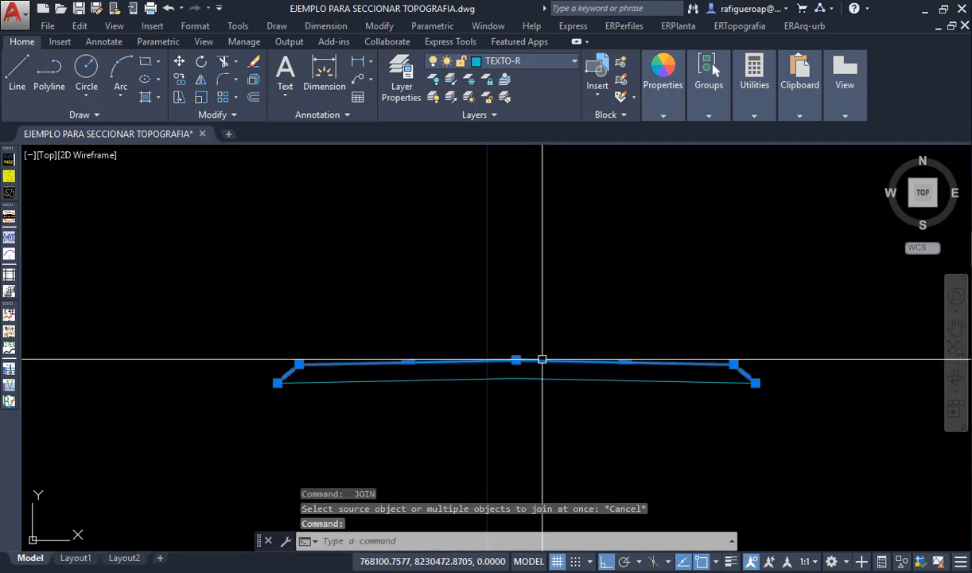
{"action": "key", "text": "Escape"}
{"action": "left_click", "coordinate": [542, 362]}
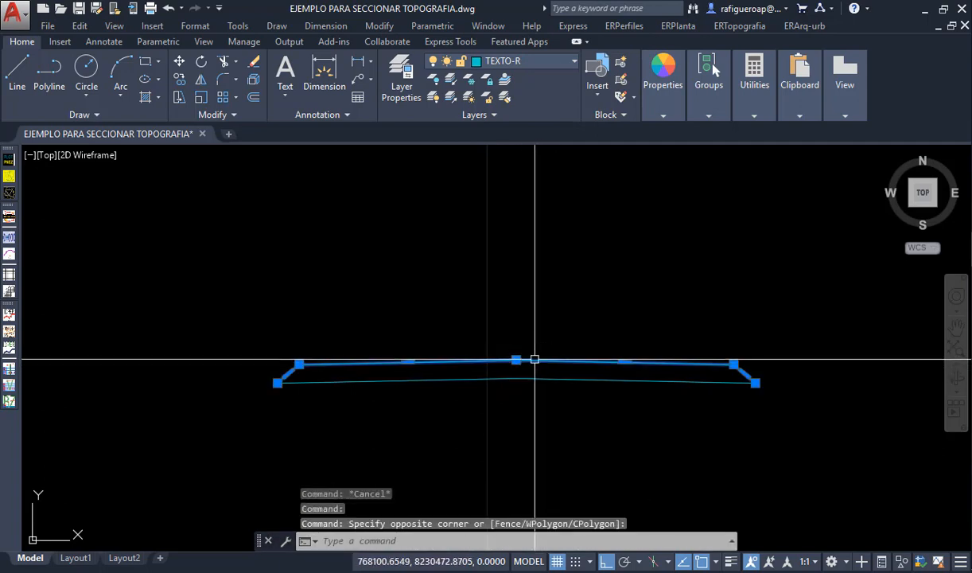
{"action": "key", "text": "Escape"}
{"action": "left_click", "coordinate": [536, 380]}
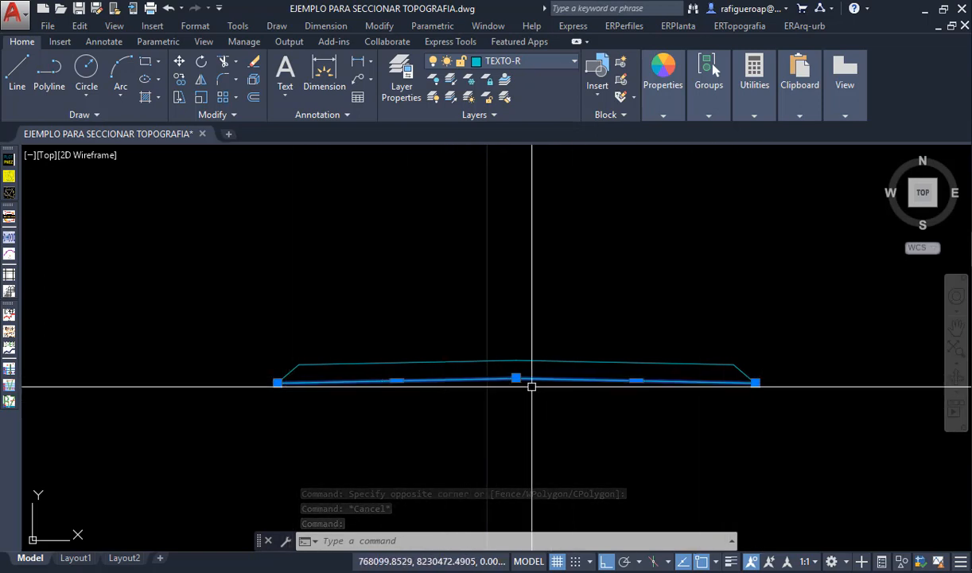
{"action": "key", "text": "Escape"}
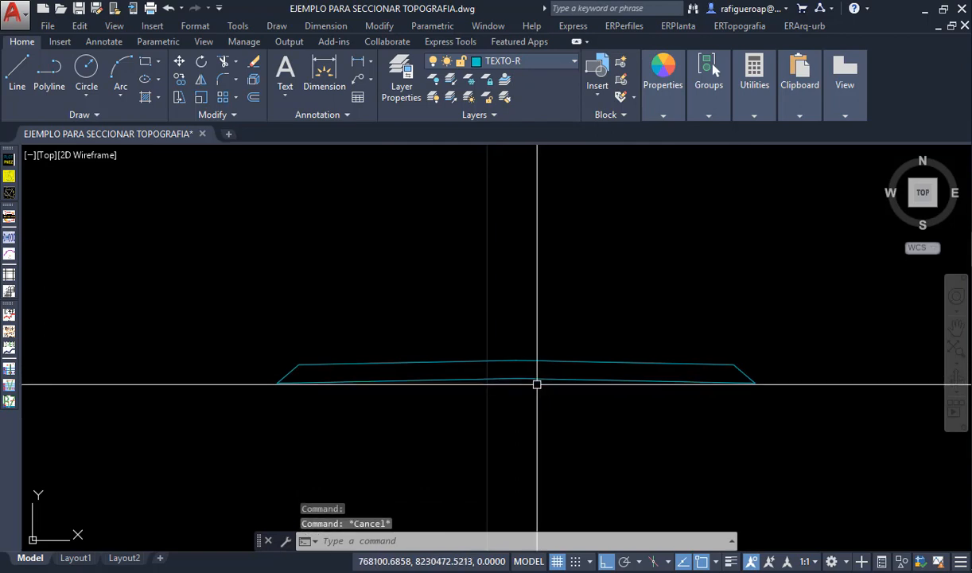
- Start identifying the section as a grade template, choosing its lower line as the polyline for the cut and fill area calculation
{"action": "middle_click_drag", "start_coordinate": [537, 384], "coordinate": [504, 376]}
{"action": "left_click", "coordinate": [635, 28]}
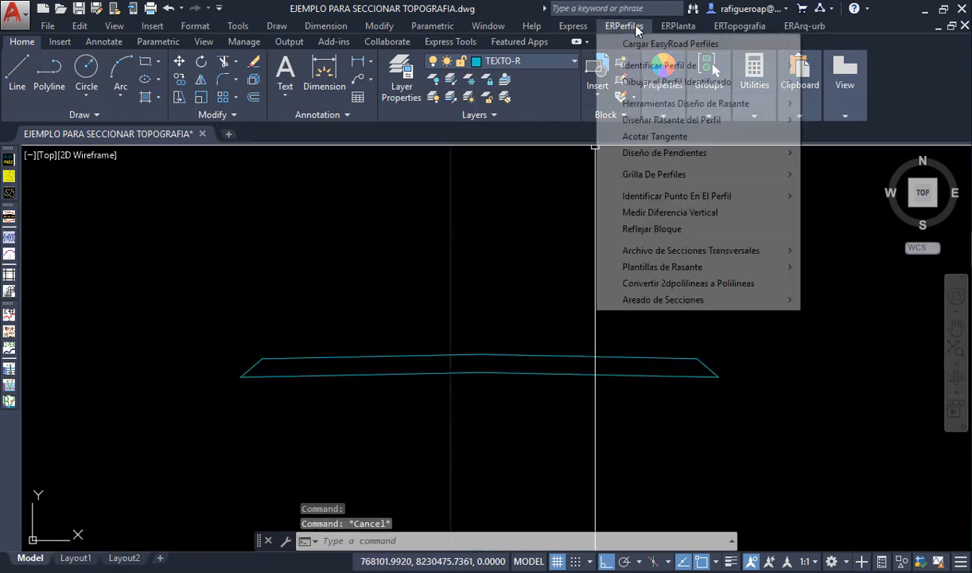
{"action": "mouse_move", "coordinate": [744, 272]}
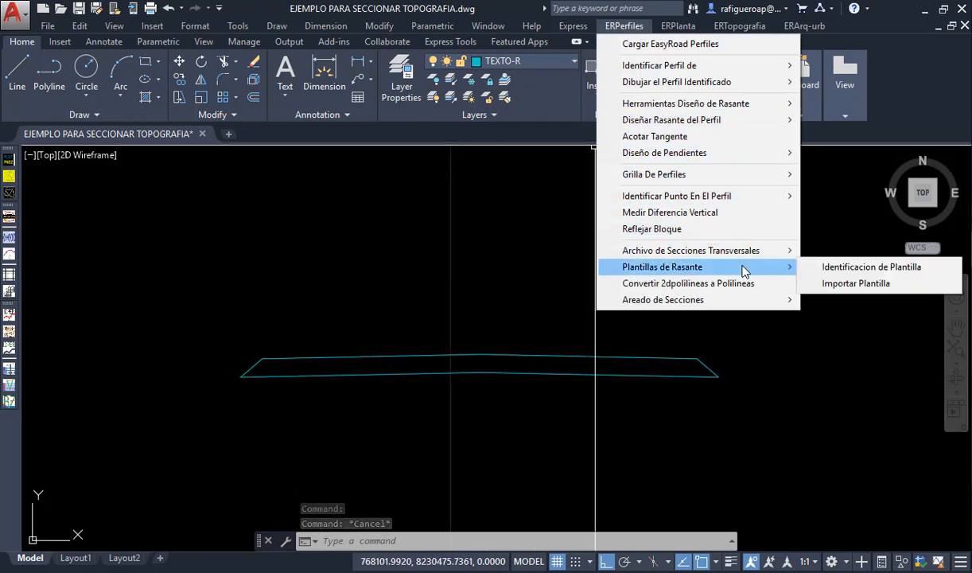
{"action": "left_click", "coordinate": [809, 269]}
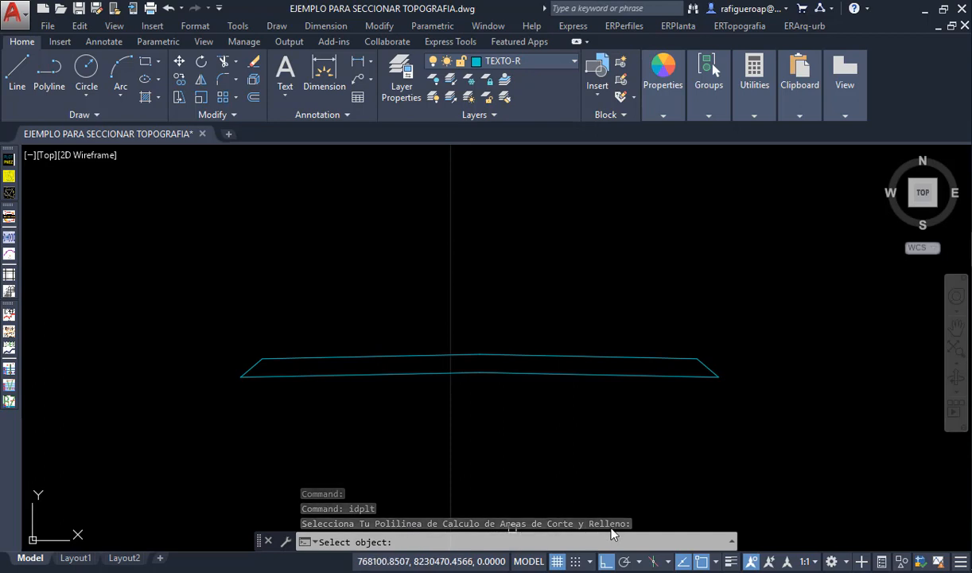
{"action": "left_click", "coordinate": [547, 374]}
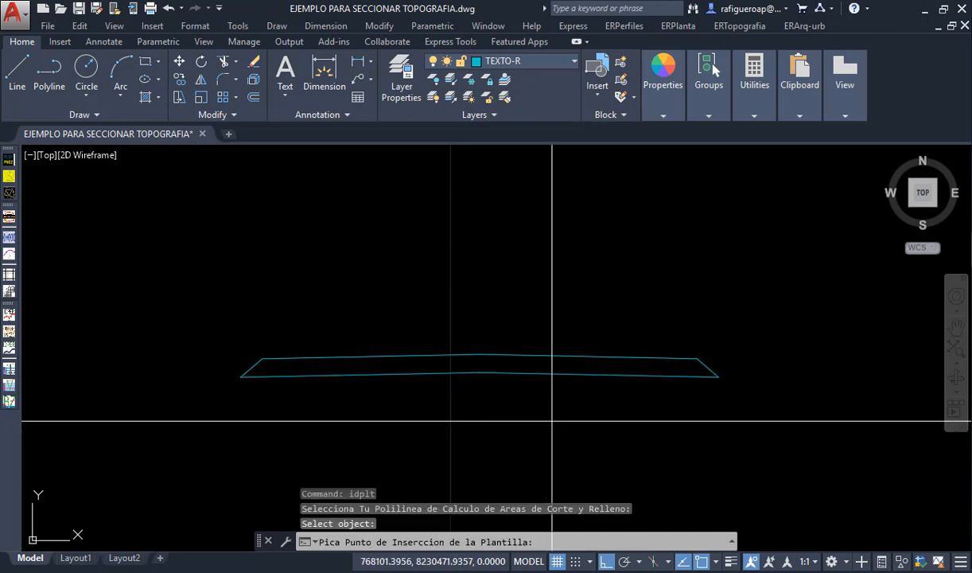
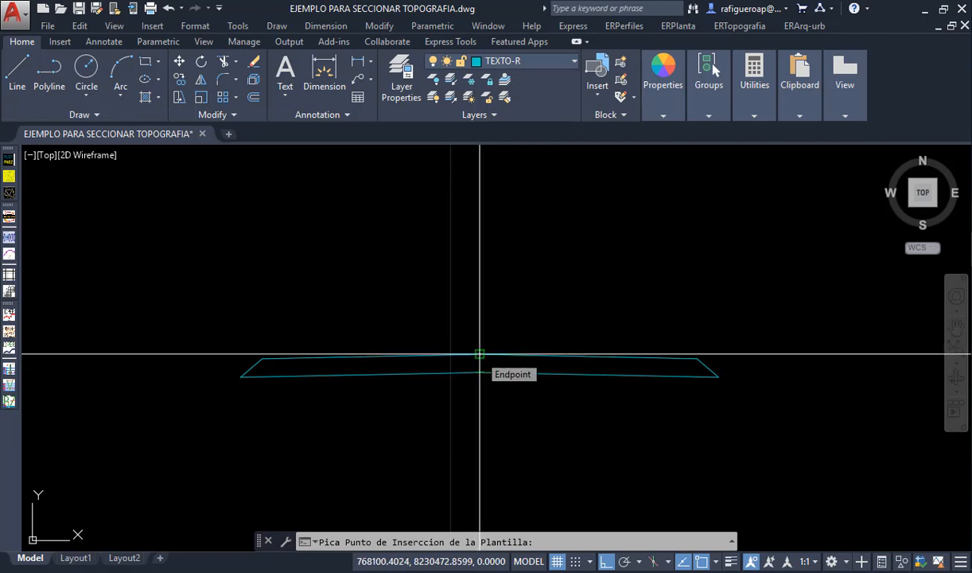
- Set the template's insertion point at the centre vertex of the section's upper line and identify that line as the detail polyline
{"action": "left_click", "coordinate": [479, 353]}
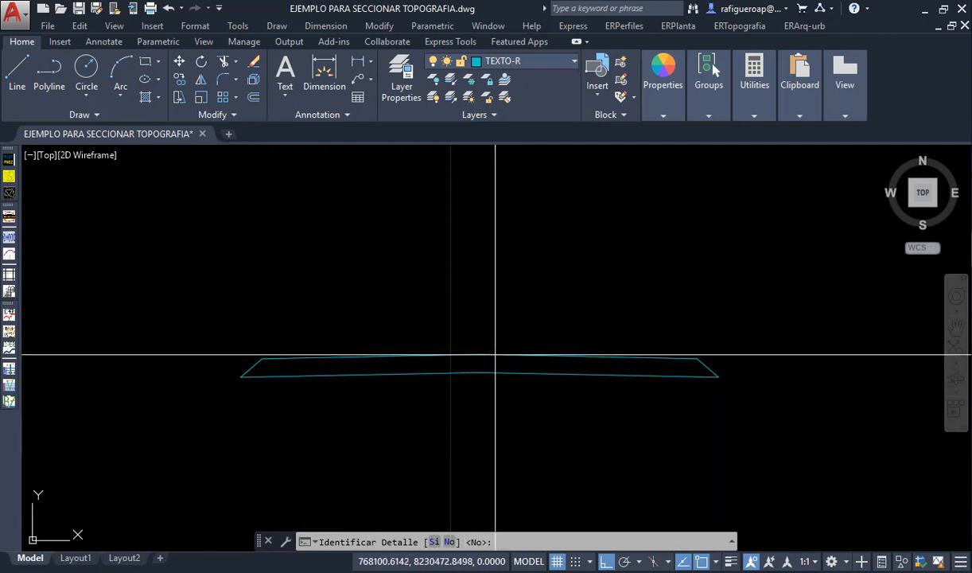
{"action": "type", "text": "s"}
{"action": "key", "text": "Return"}
{"action": "left_click", "coordinate": [475, 356]}
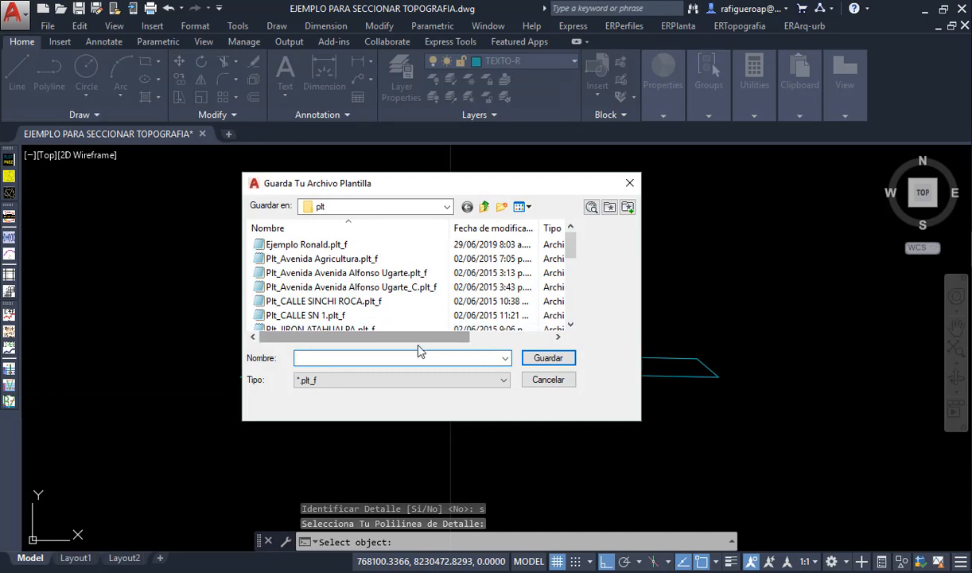
- Save the grade template on drive D: as plt_XSEjmplo
{"action": "left_click", "coordinate": [487, 209]}
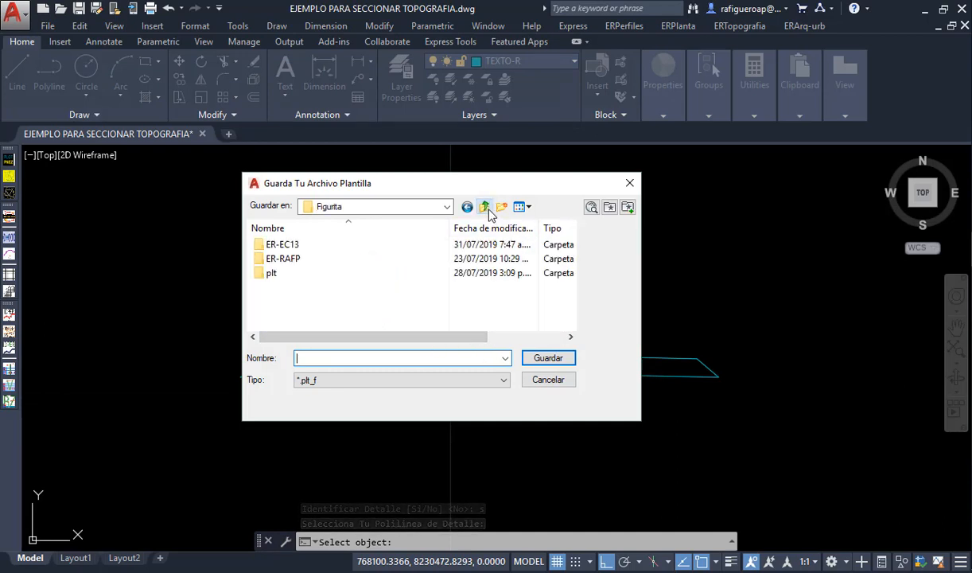
{"action": "left_click", "coordinate": [487, 208]}
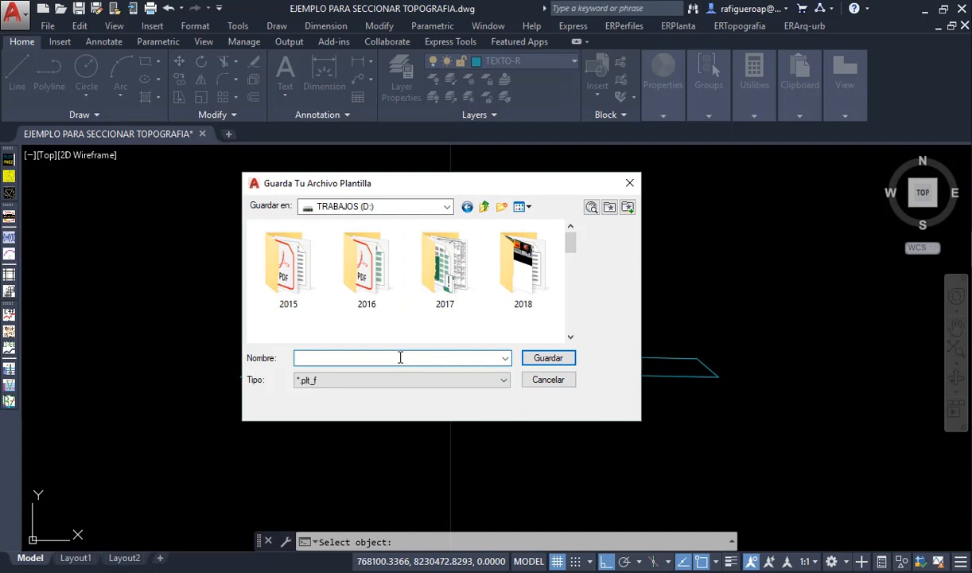
{"action": "type", "text": "plt_XSEjmplo"}
{"action": "left_click", "coordinate": [527, 360]}
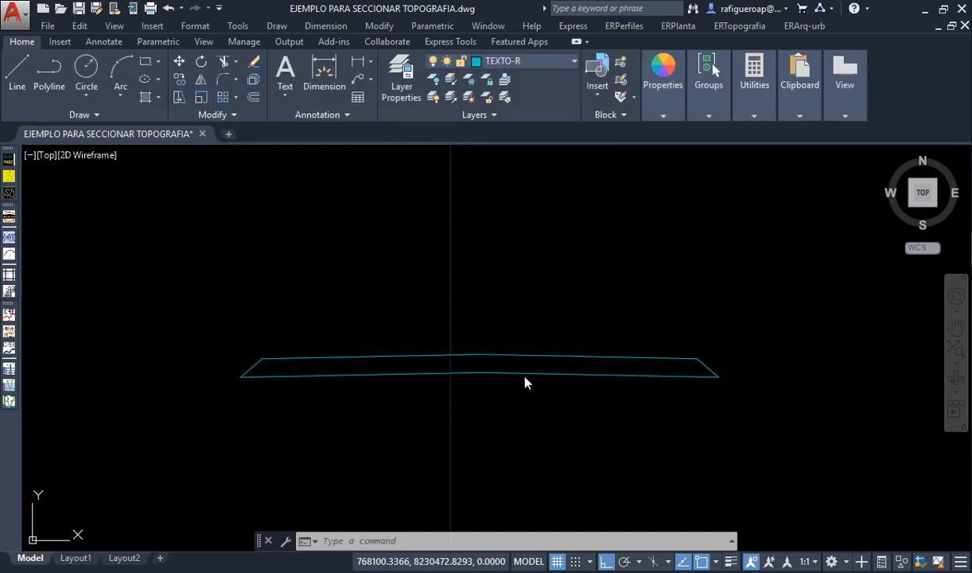
- Erase both polylines of the drawn road section
{"action": "left_click", "coordinate": [529, 320]}
{"action": "left_click", "coordinate": [468, 380]}
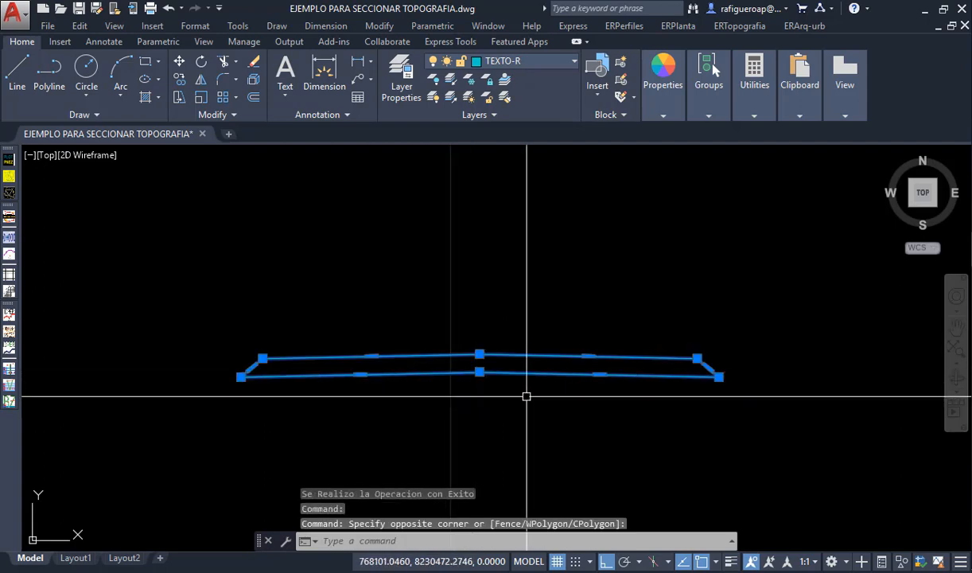
{"action": "type", "text": "e"}
{"action": "key", "text": "Return"}
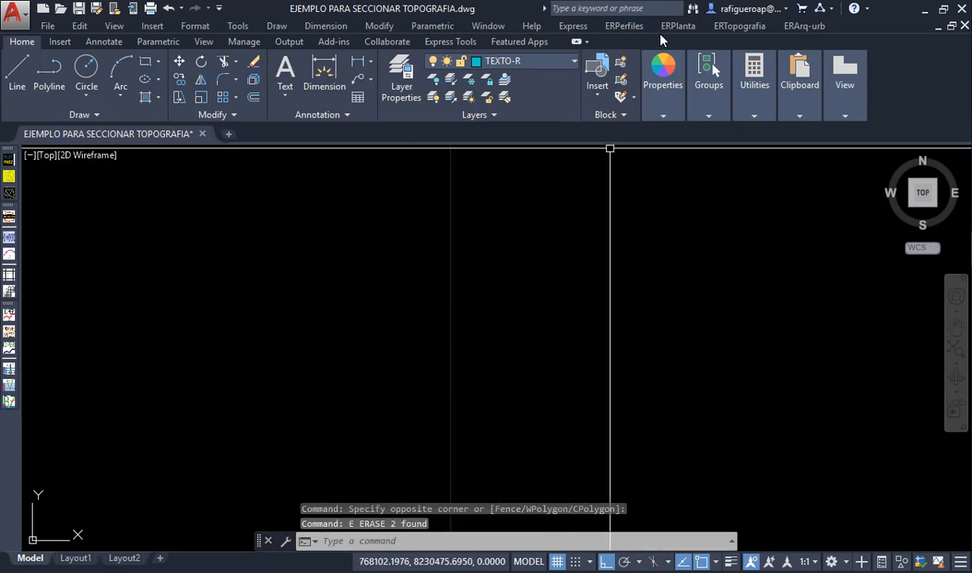
- Import the grade template plt_XSEjmplo.plt_f from drive D: and insert it where the section was drawn
{"action": "left_click", "coordinate": [624, 26]}
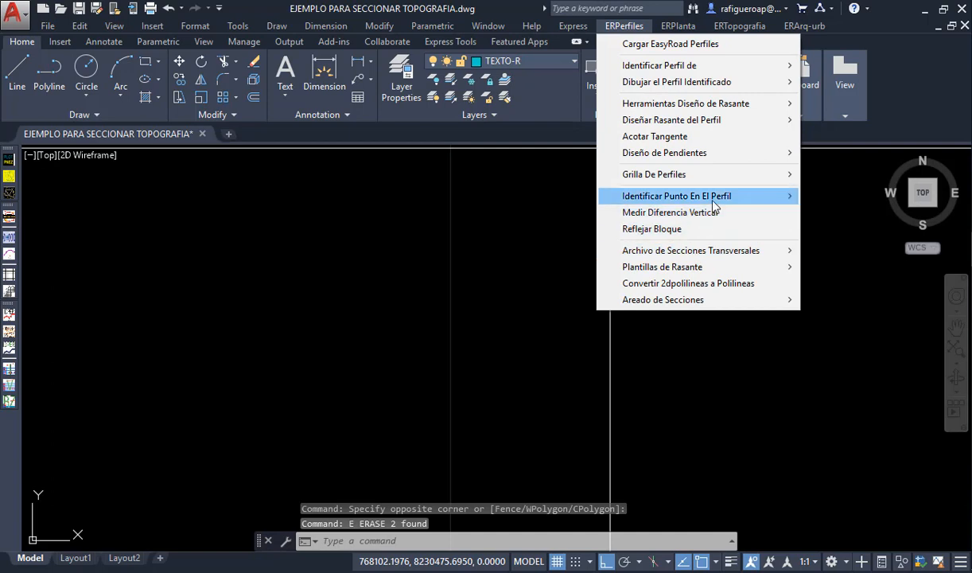
{"action": "mouse_move", "coordinate": [721, 204]}
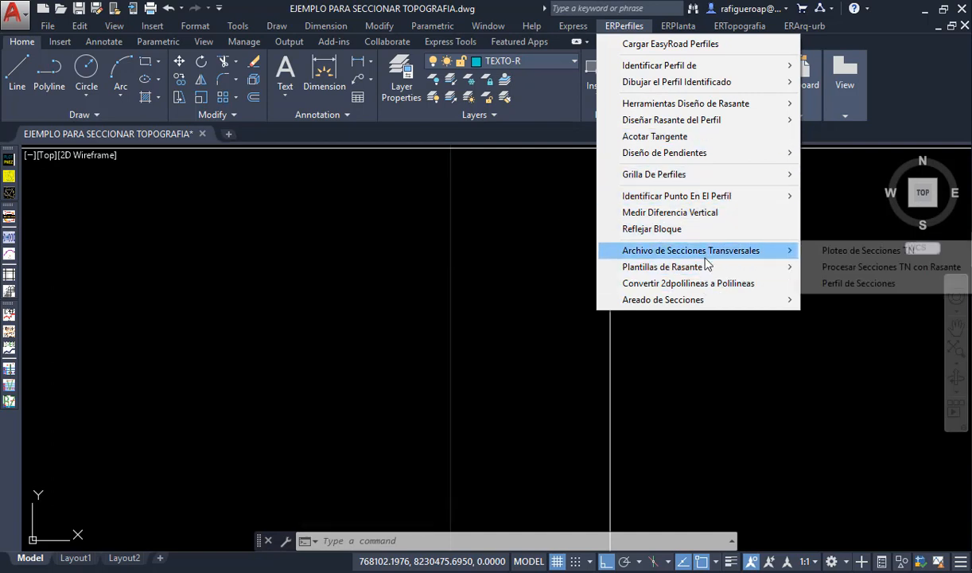
{"action": "mouse_move", "coordinate": [676, 266]}
{"action": "left_click", "coordinate": [855, 284]}
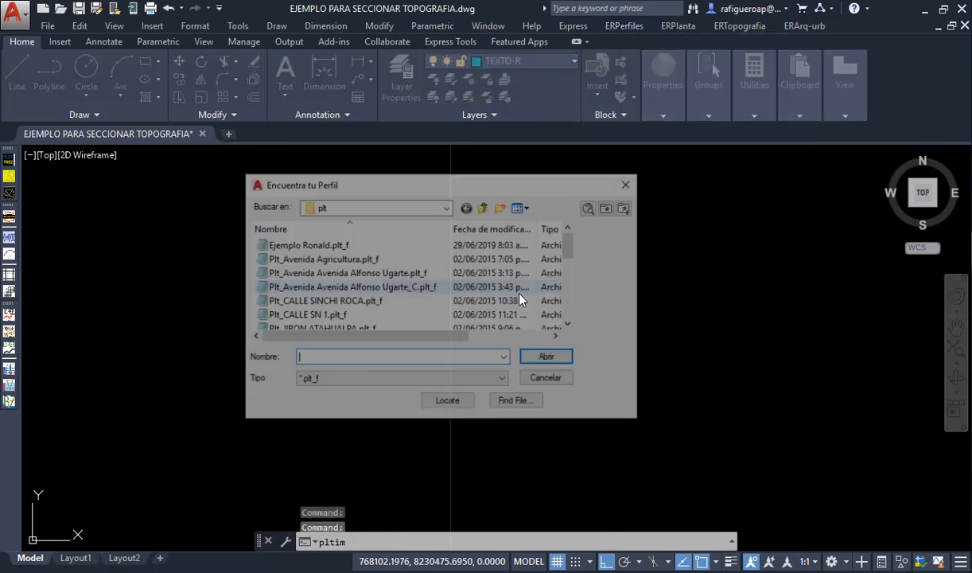
{"action": "left_click", "coordinate": [484, 208]}
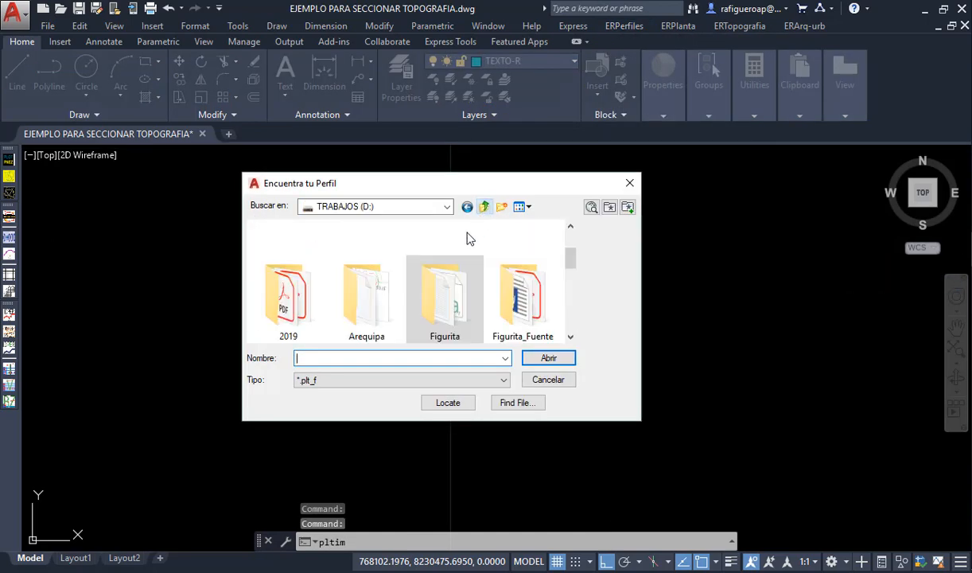
{"action": "scroll", "coordinate": [466, 289], "scroll_direction": "down", "scroll_amount": 10}
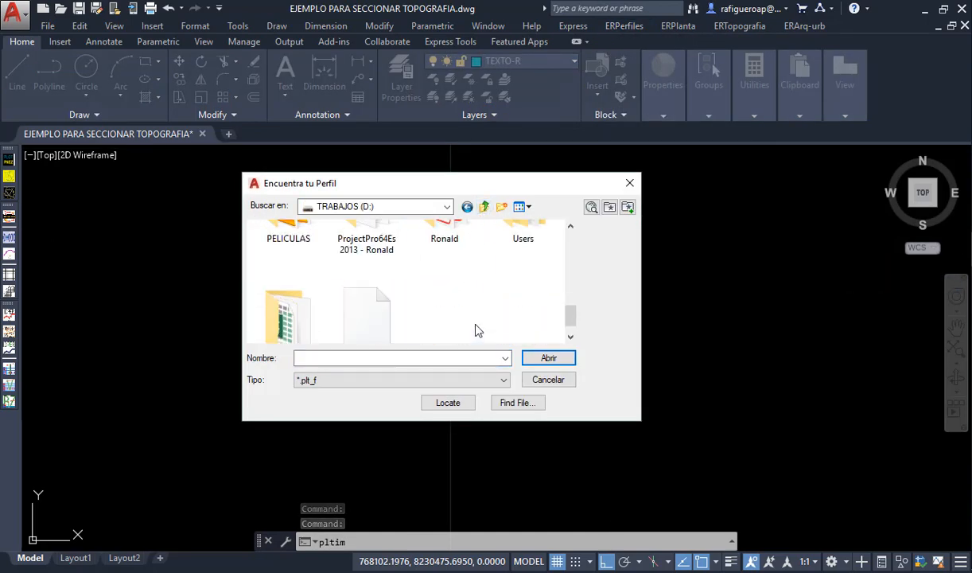
{"action": "left_click", "coordinate": [363, 294]}
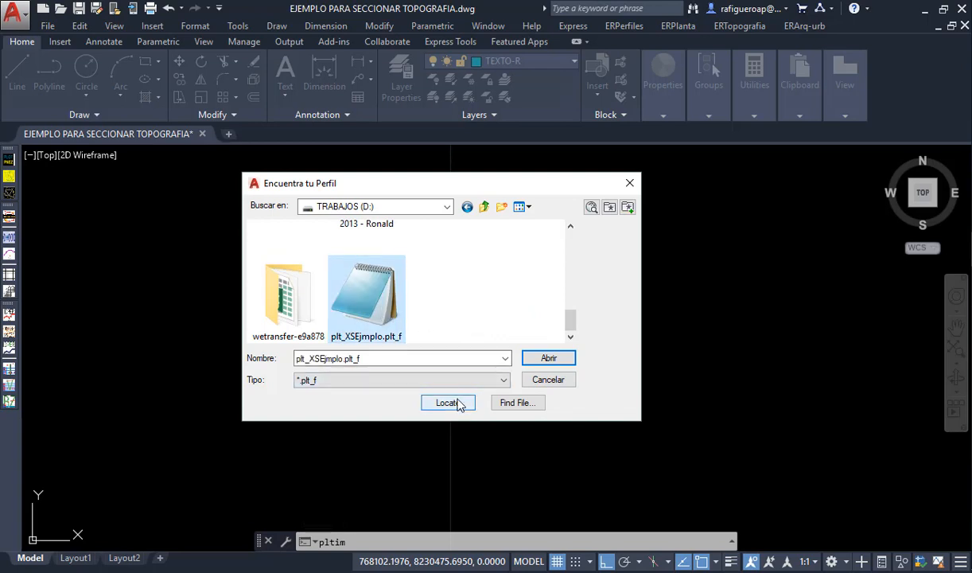
{"action": "left_click", "coordinate": [548, 360]}
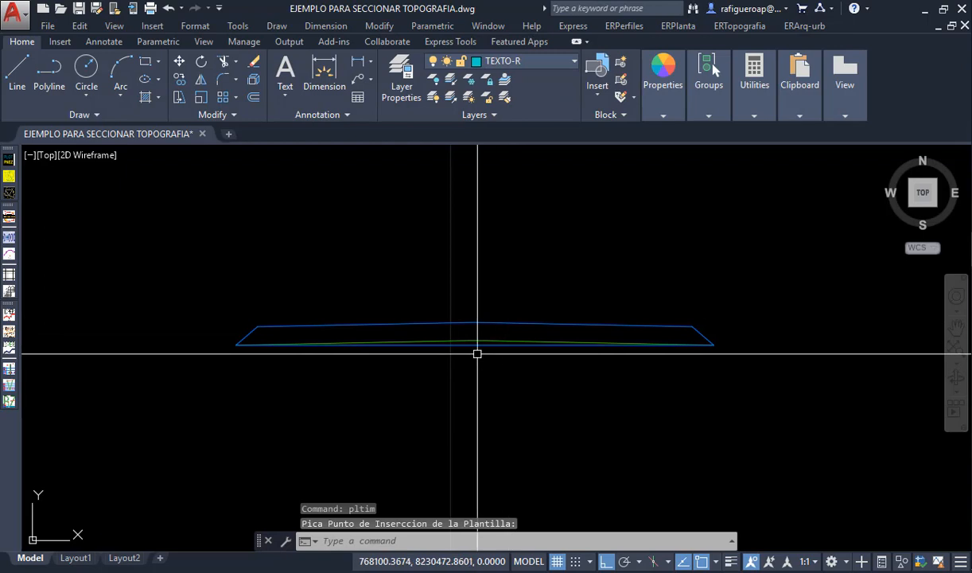
- Set the Closed property of the inserted template's blue outline to Yes
{"action": "scroll", "coordinate": [478, 354], "scroll_direction": "up", "scroll_amount": 3}
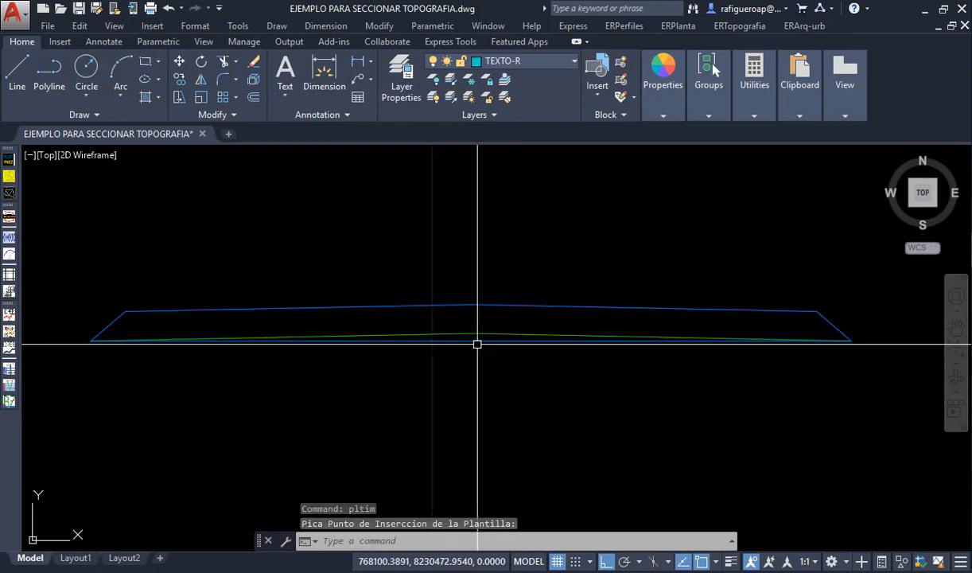
{"action": "left_click", "coordinate": [471, 341]}
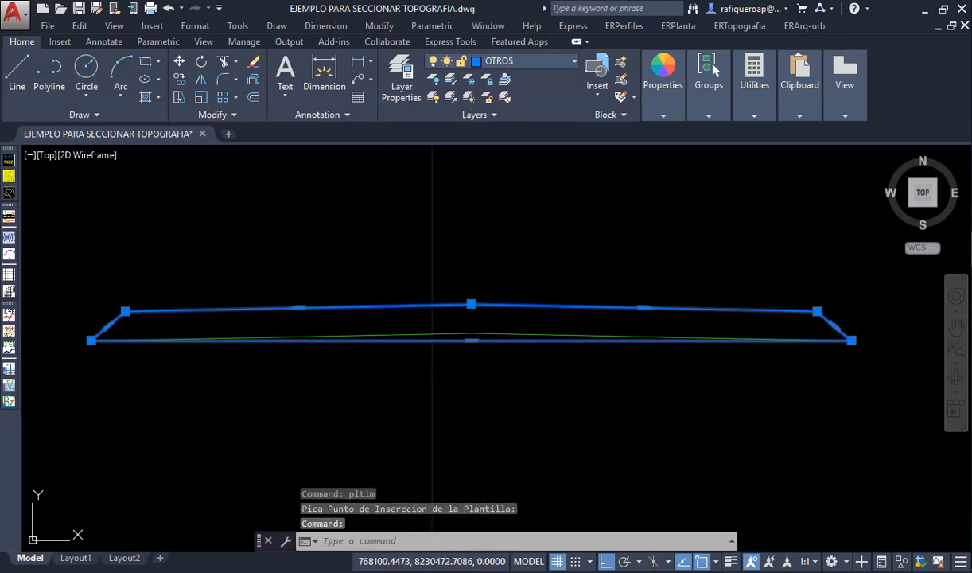
{"action": "left_click", "coordinate": [663, 68]}
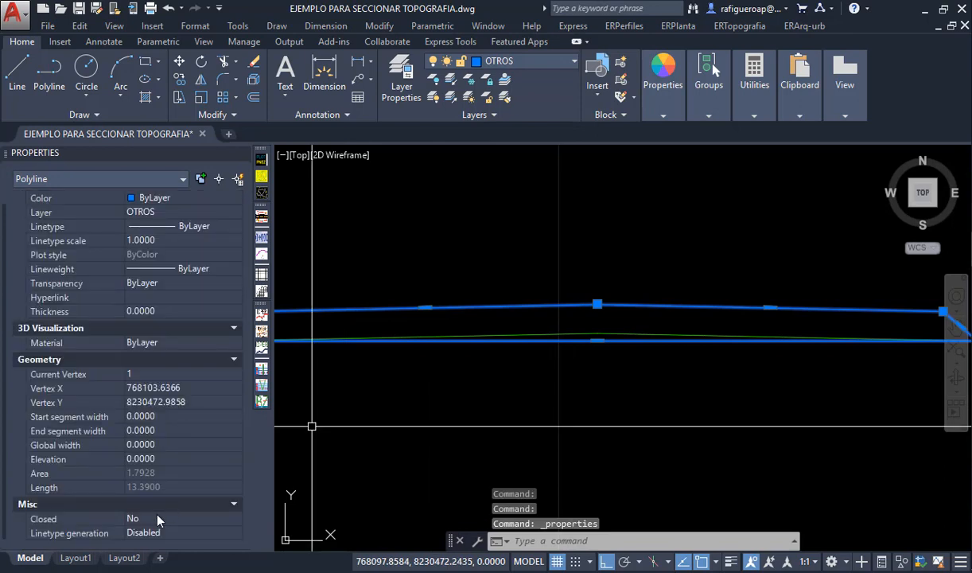
{"action": "left_click", "coordinate": [156, 519]}
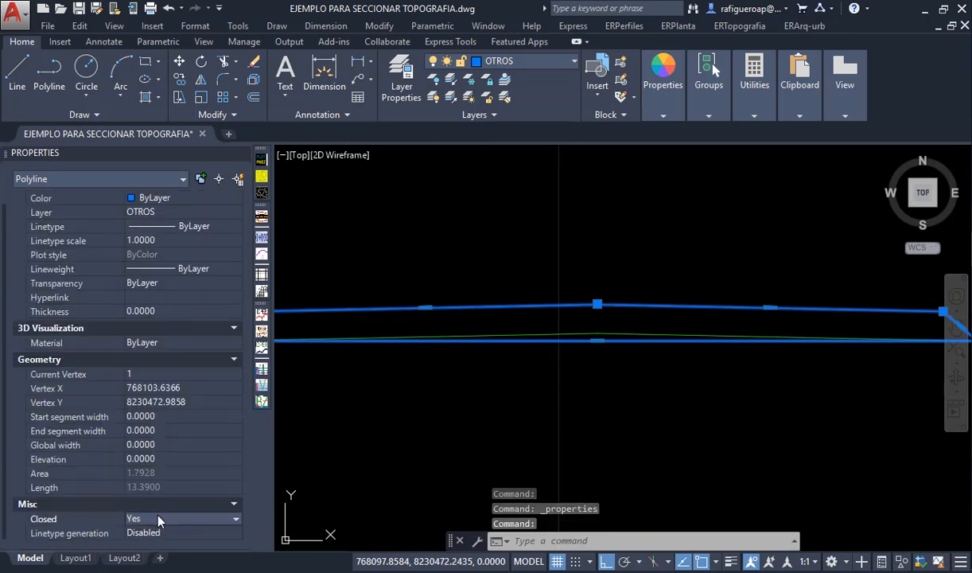
{"action": "key", "text": "Escape"}
- Trim away the straight base segment of the blue outline beneath the green line
{"action": "type", "text": "tr"}
{"action": "key", "text": "Return"}
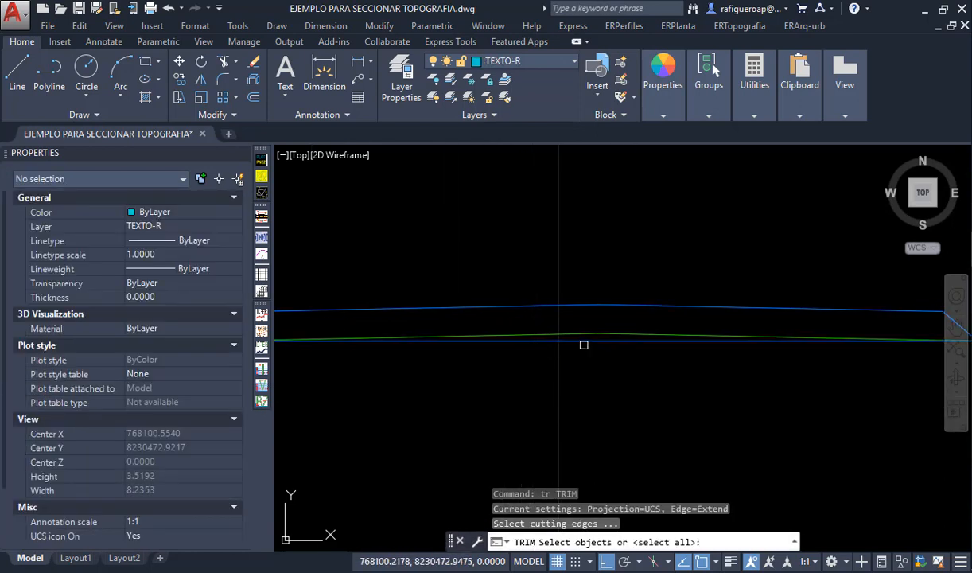
{"action": "left_click", "coordinate": [585, 345]}
{"action": "left_click", "coordinate": [586, 343]}
{"action": "left_click", "coordinate": [596, 340]}
{"action": "key", "text": "Return"}
{"action": "scroll", "coordinate": [582, 366], "scroll_direction": "down", "scroll_amount": 4}
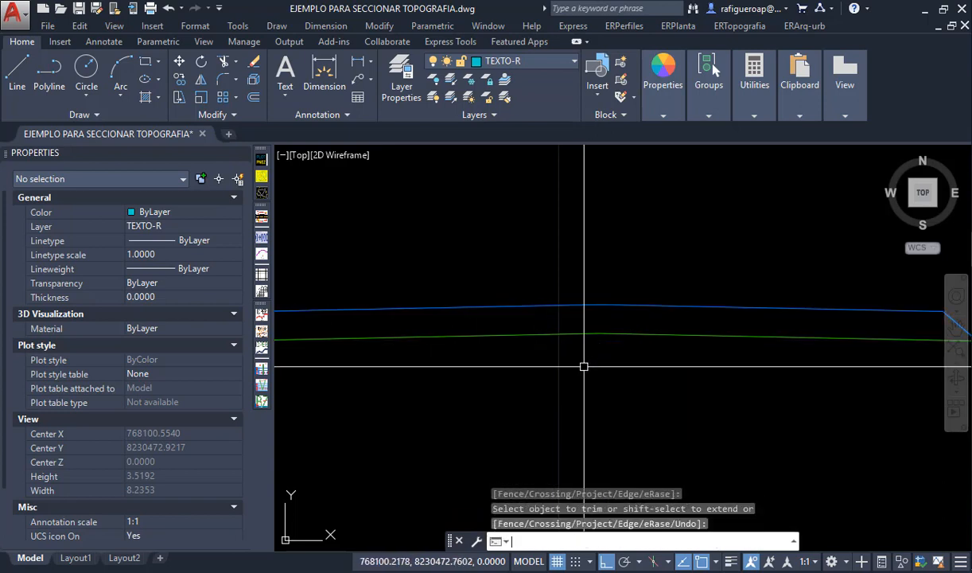
{"action": "key", "text": "Return"}
{"action": "key", "text": "ctrl+1"}
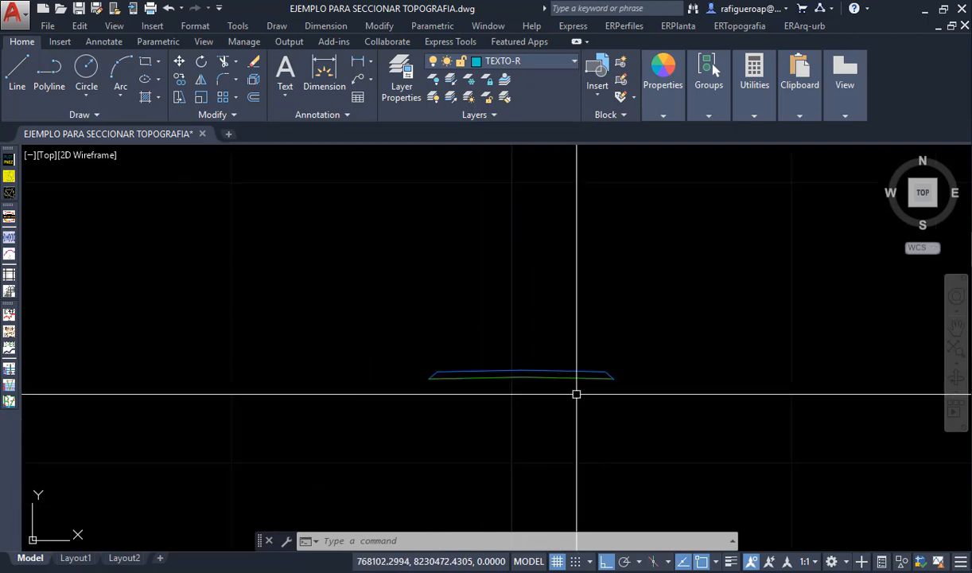
- Erase the blue and green polylines of the inserted template
{"action": "scroll", "coordinate": [575, 393], "scroll_direction": "up", "scroll_amount": 3}
{"action": "left_click", "coordinate": [579, 408]}
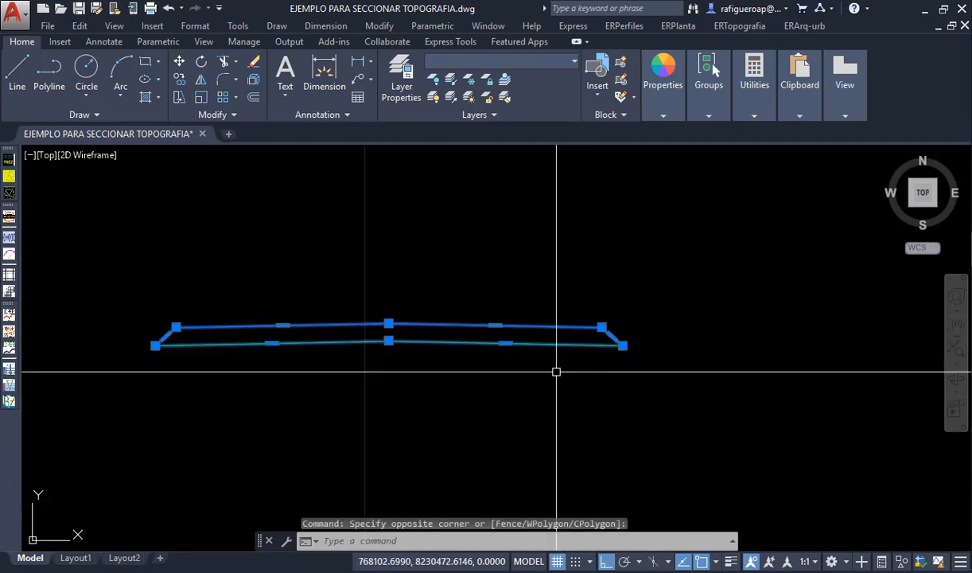
{"action": "type", "text": "e"}
{"action": "key", "text": "Return"}
- Start plotting the terrain cross-sections with a horizontal scale of 200 and 3 decimals, and pick their insertion point
{"action": "scroll", "coordinate": [587, 363], "scroll_direction": "down", "scroll_amount": 6}
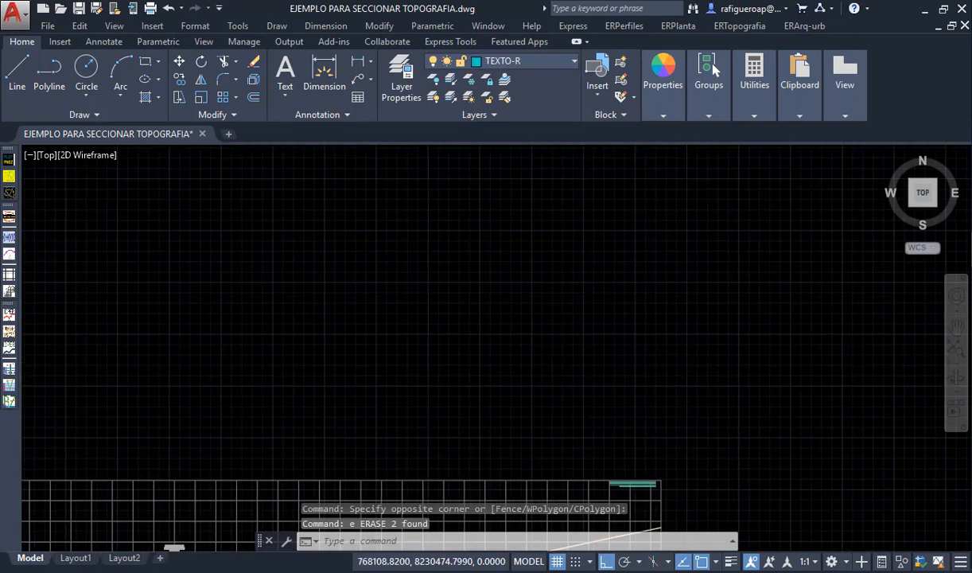
{"action": "scroll", "coordinate": [561, 432], "scroll_direction": "up", "scroll_amount": 2}
{"action": "scroll", "coordinate": [534, 417], "scroll_direction": "down", "scroll_amount": 3}
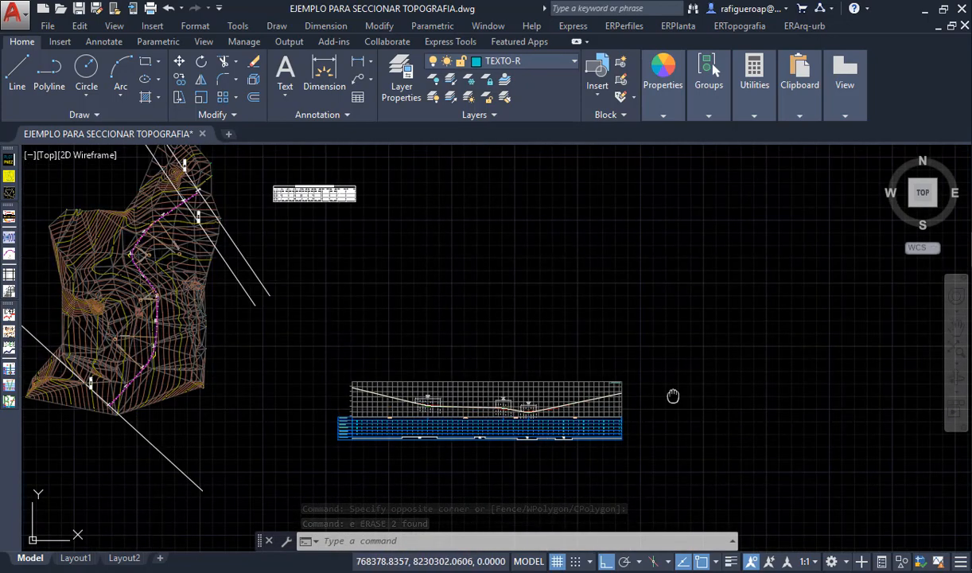
{"action": "middle_click_drag", "start_coordinate": [675, 397], "coordinate": [617, 359]}
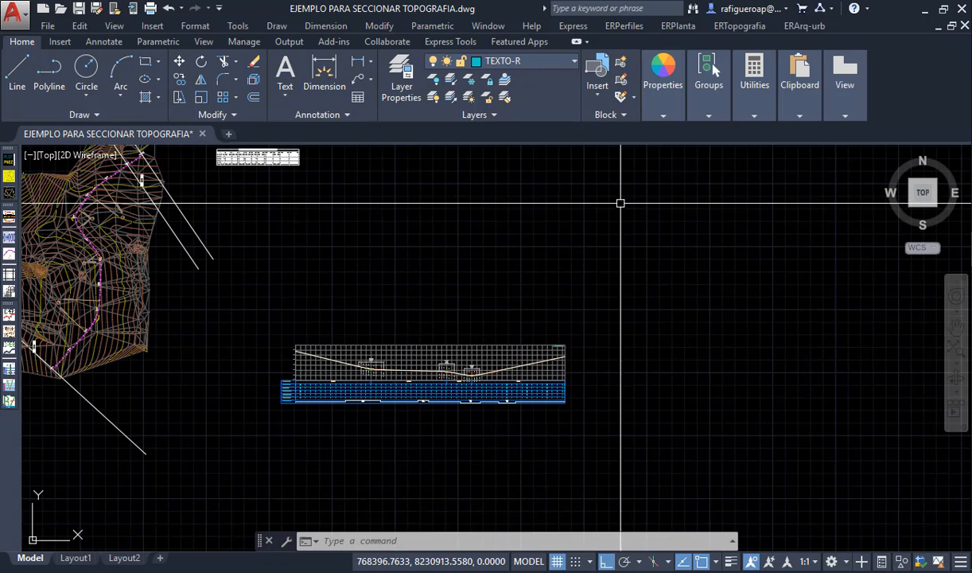
{"action": "left_click", "coordinate": [615, 30]}
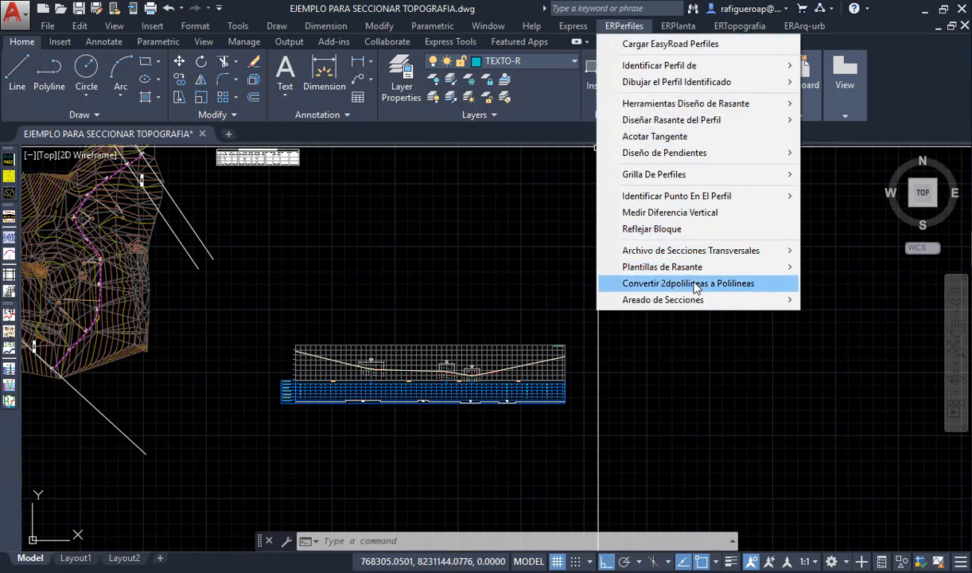
{"action": "mouse_move", "coordinate": [717, 255]}
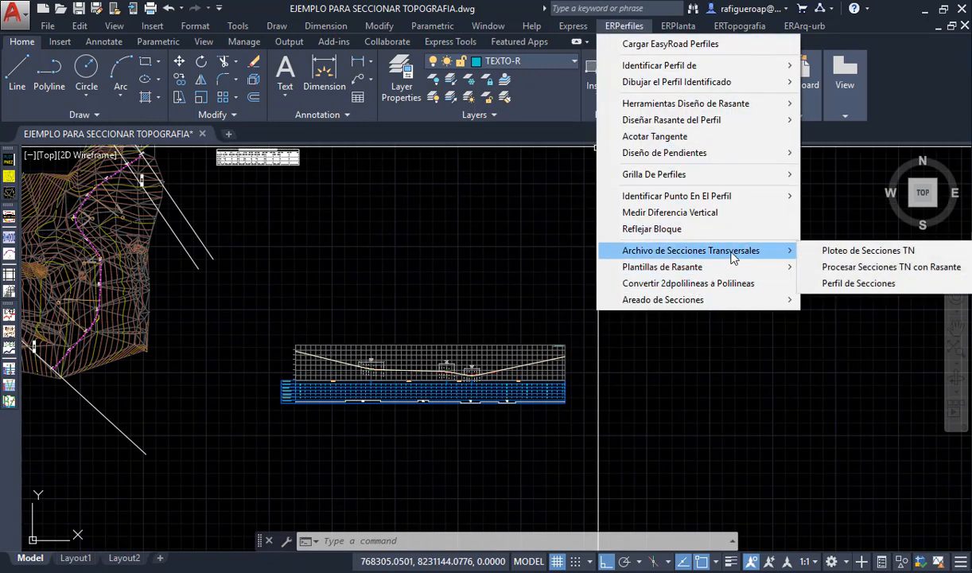
{"action": "left_click", "coordinate": [868, 251]}
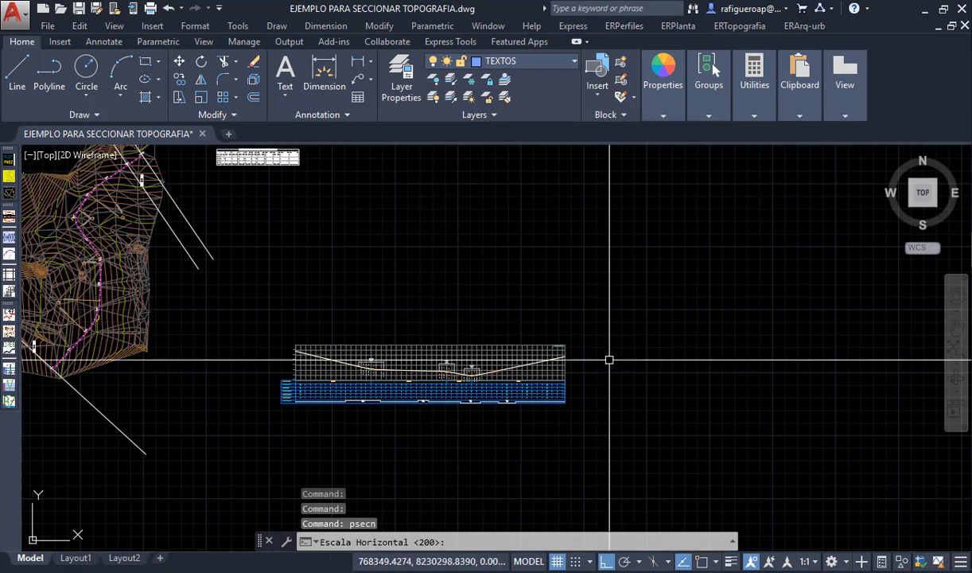
{"action": "key", "text": "Return"}
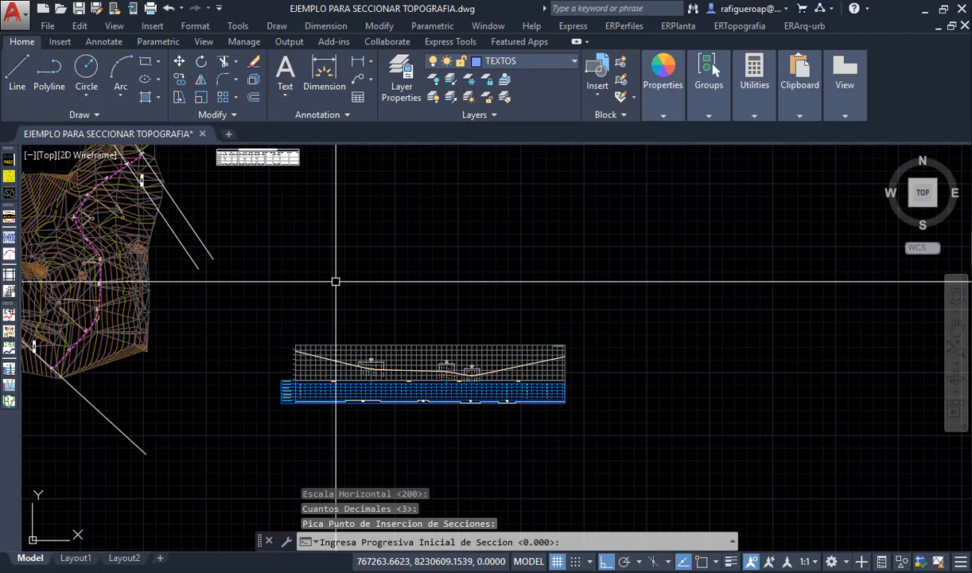
- Set the section plot's initial station to 0.000 and its final station to 2000, consulting the profile's stationing row
{"action": "scroll", "coordinate": [300, 406], "scroll_direction": "up", "scroll_amount": 6}
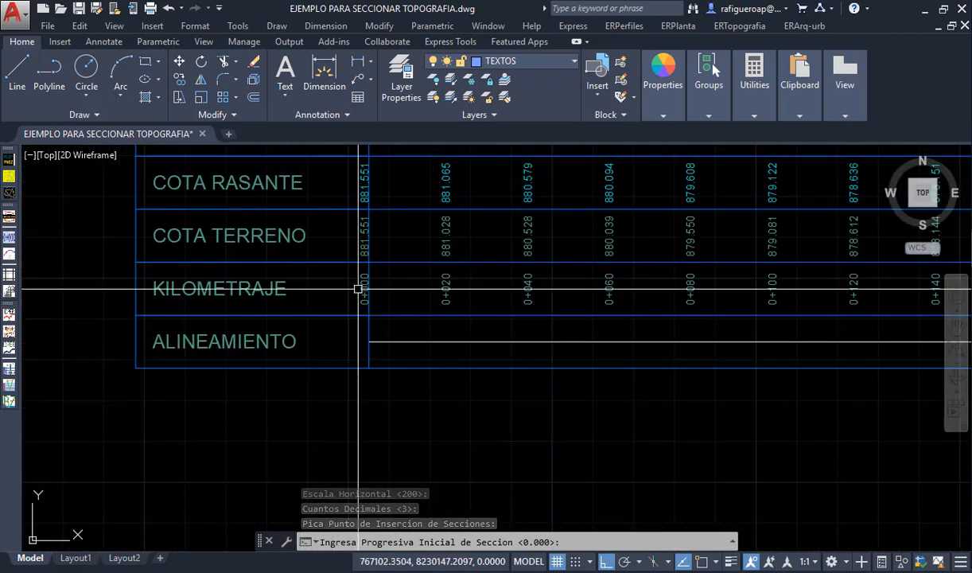
{"action": "key", "text": "Return"}
{"action": "scroll", "coordinate": [359, 340], "scroll_direction": "down", "scroll_amount": 8}
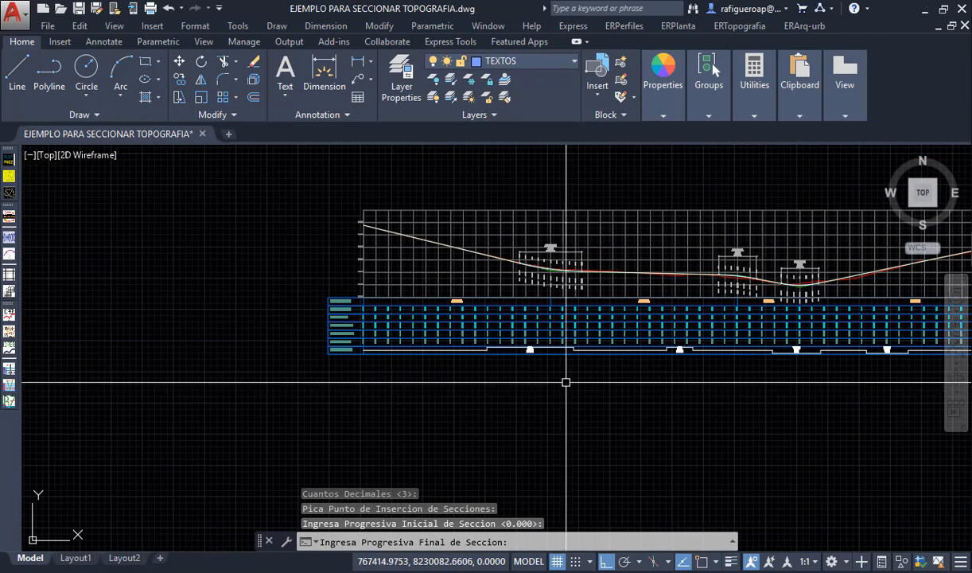
{"action": "middle_click_drag", "start_coordinate": [686, 380], "coordinate": [306, 399]}
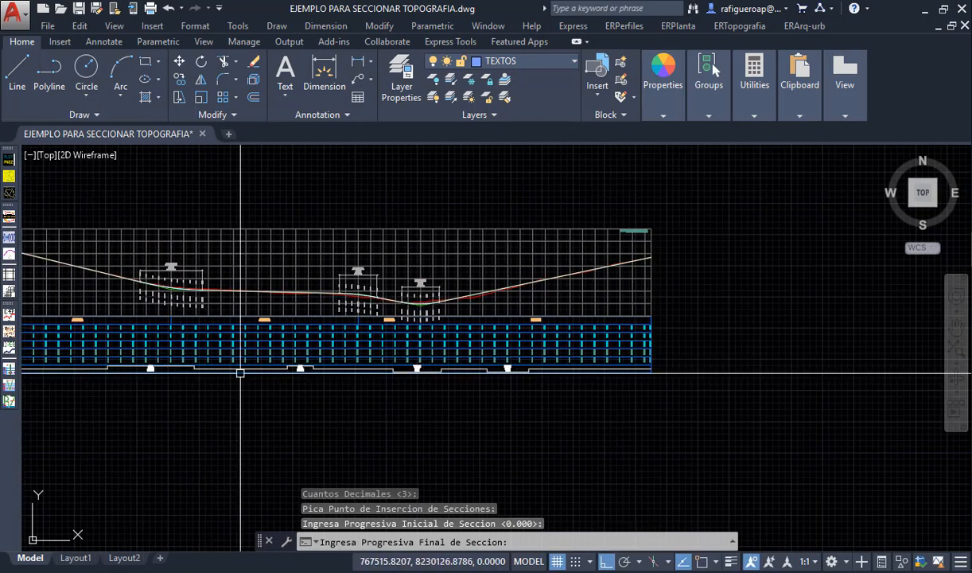
{"action": "scroll", "coordinate": [653, 360], "scroll_direction": "up", "scroll_amount": 5}
{"action": "scroll", "coordinate": [680, 370], "scroll_direction": "up", "scroll_amount": 6}
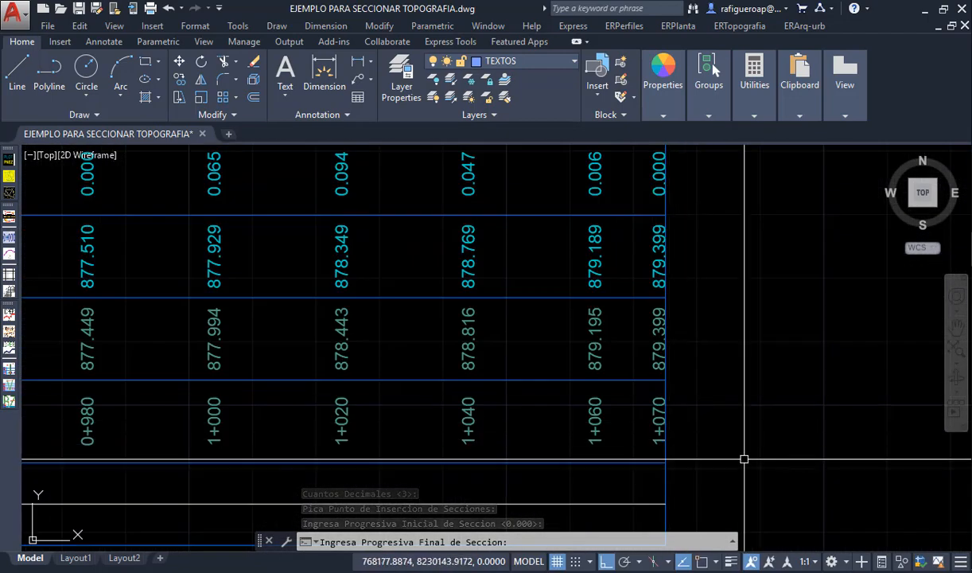
{"action": "type", "text": "1"}
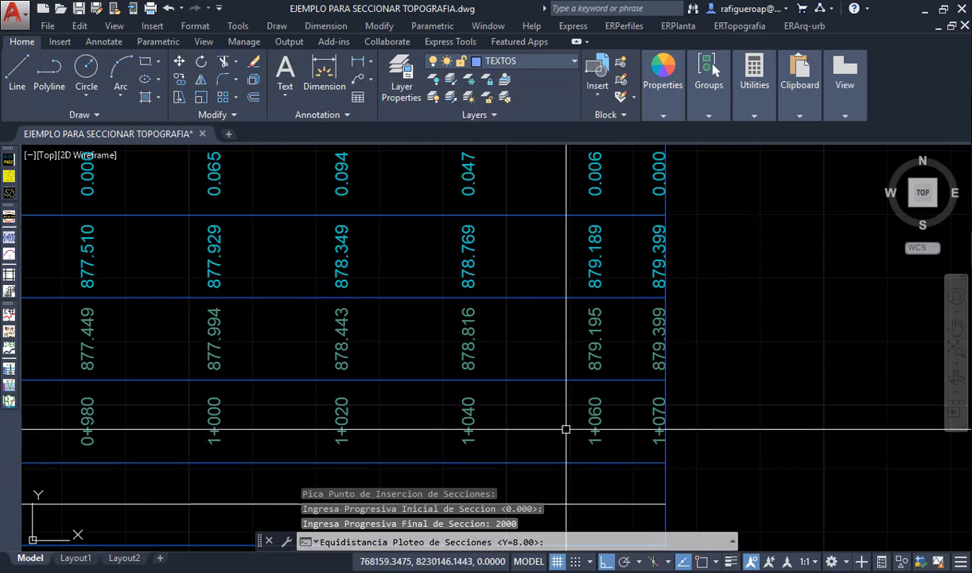
- Set the section plot's spacing to 8.00 in Y and 40 in X, and accept 15 rows
{"action": "scroll", "coordinate": [573, 426], "scroll_direction": "down", "scroll_amount": 5}
{"action": "scroll", "coordinate": [577, 431], "scroll_direction": "down", "scroll_amount": 3}
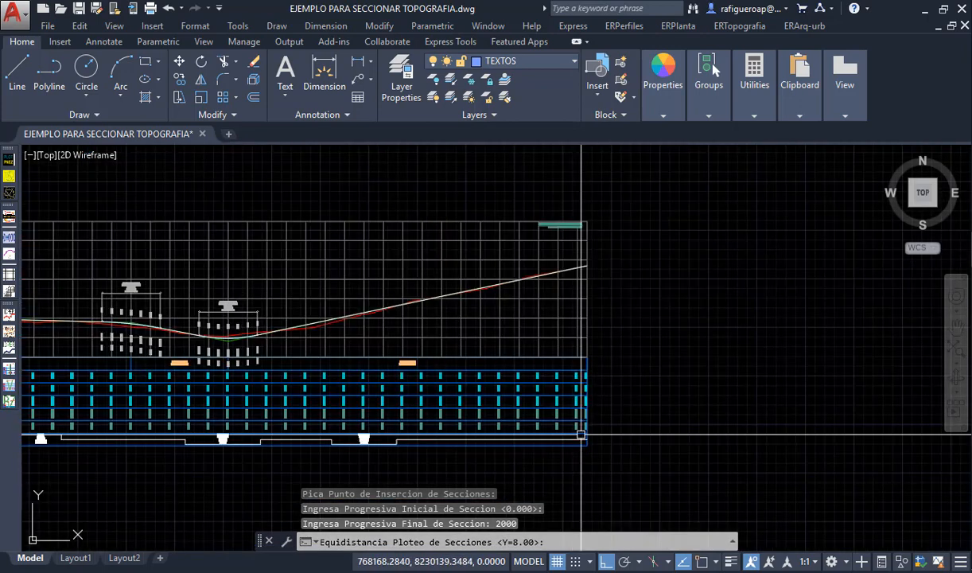
{"action": "scroll", "coordinate": [584, 437], "scroll_direction": "down", "scroll_amount": 1}
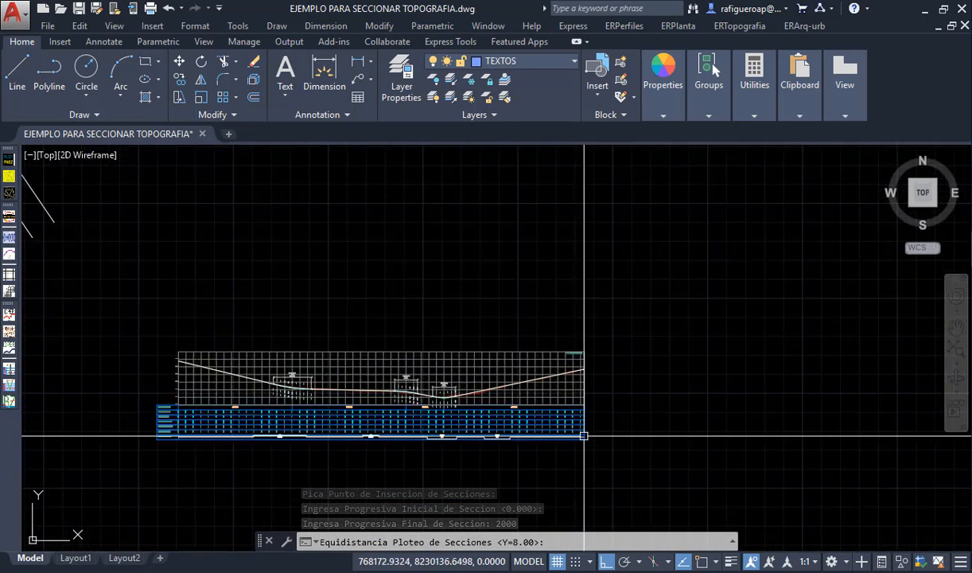
{"action": "scroll", "coordinate": [213, 310], "scroll_direction": "up", "scroll_amount": 2}
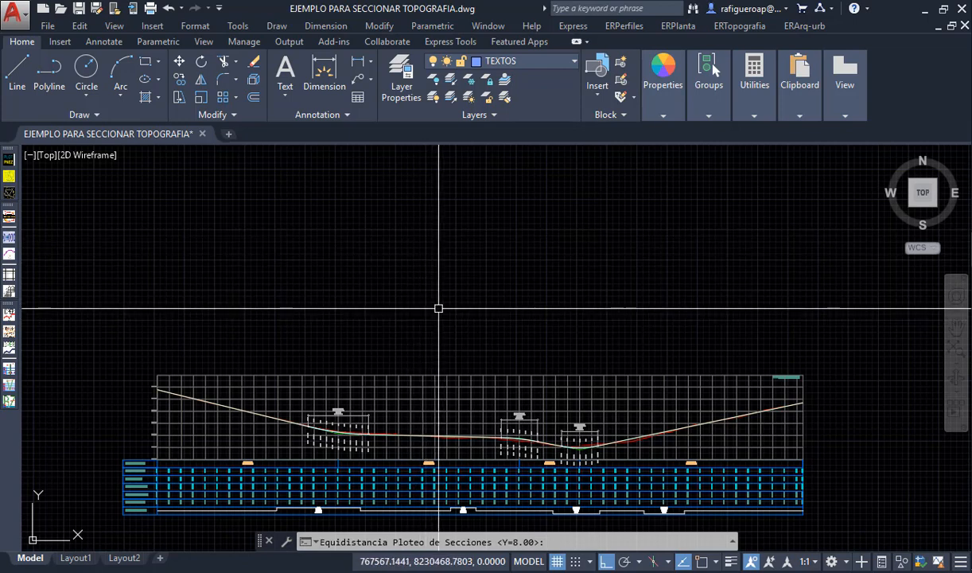
{"action": "key", "text": "Return"}
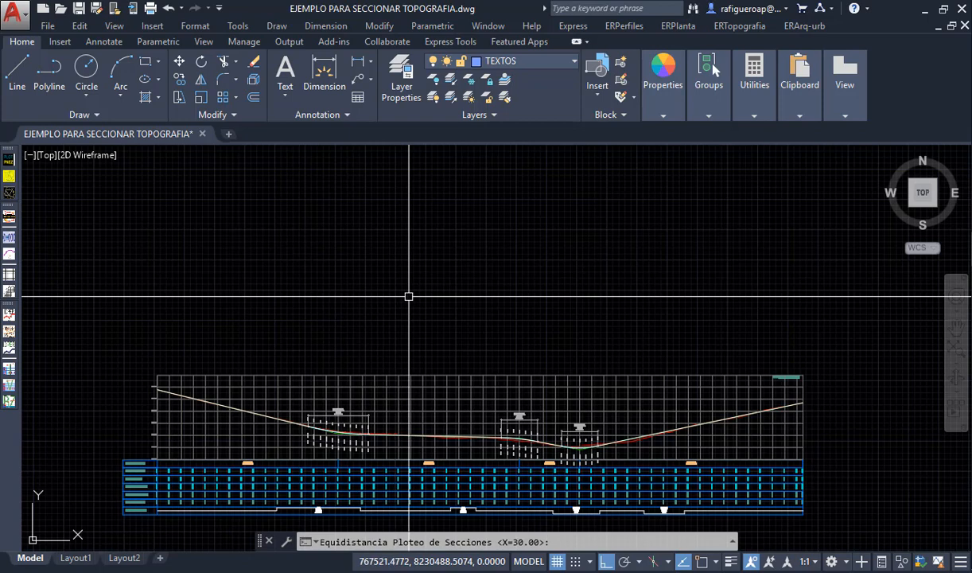
{"action": "type", "text": "40"}
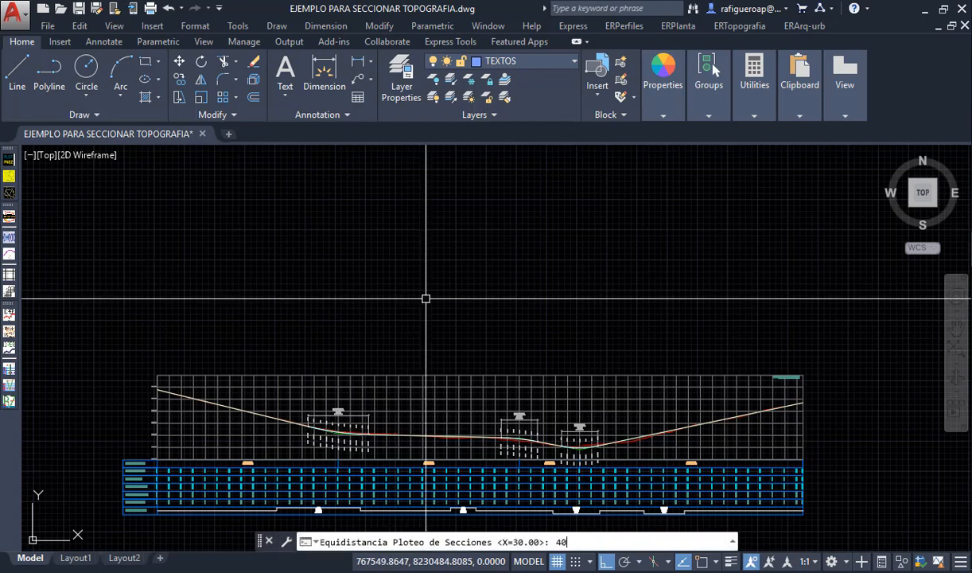
{"action": "key", "text": "Return"}
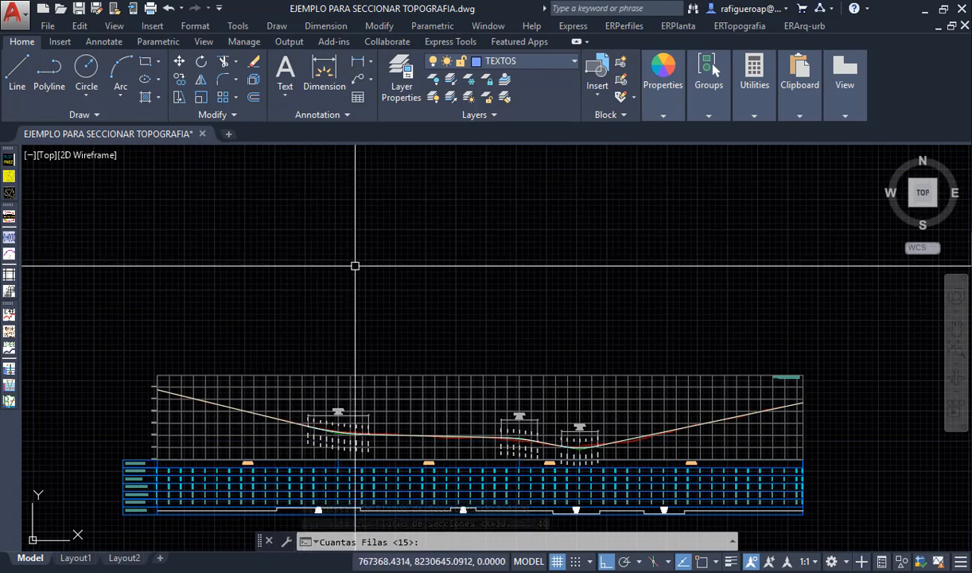
{"action": "key", "text": "Return"}
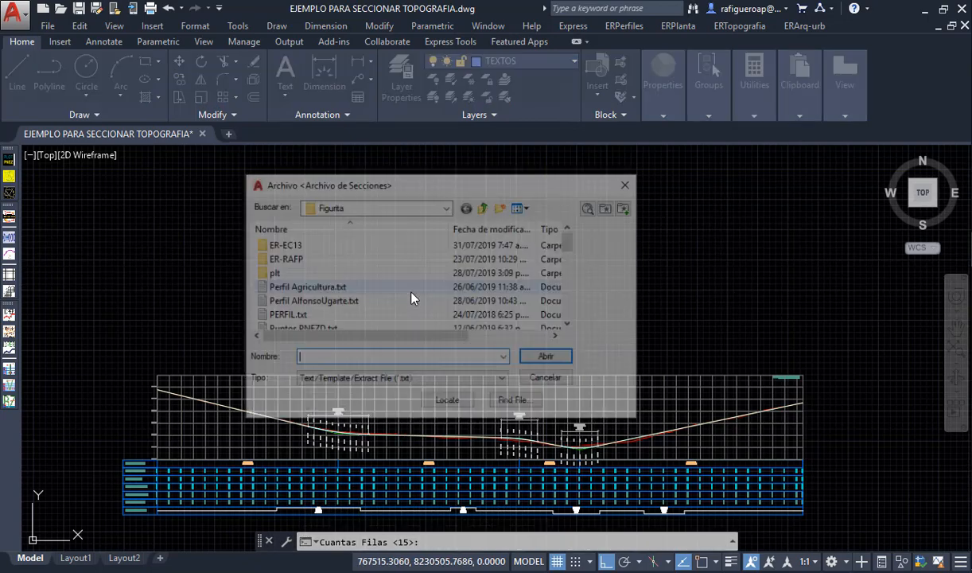
- Plot the terrain cross-sections from XS_AlineamientoEjemplo.txt on the TRABAJOS (D:) drive and inspect the resulting sections
{"action": "left_click", "coordinate": [485, 207]}
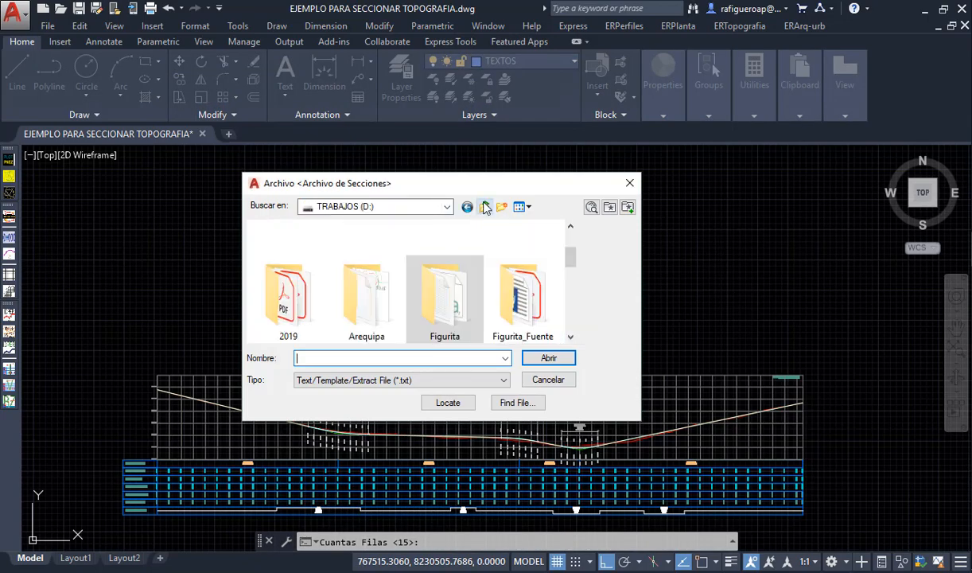
{"action": "scroll", "coordinate": [438, 278], "scroll_direction": "down", "scroll_amount": 5}
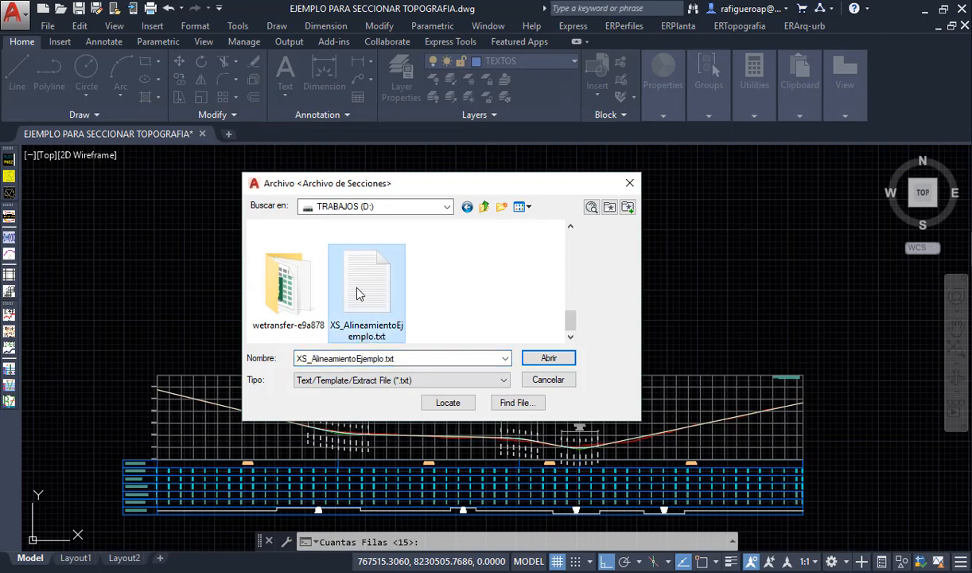
{"action": "left_click", "coordinate": [537, 362]}
{"action": "middle_click_drag", "start_coordinate": [390, 298], "coordinate": [437, 383]}
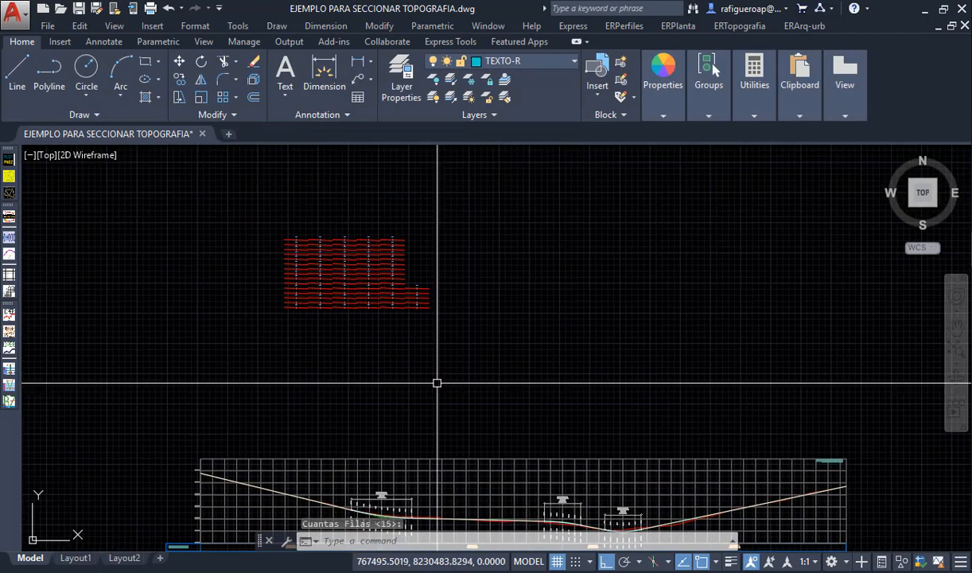
{"action": "scroll", "coordinate": [332, 247], "scroll_direction": "up", "scroll_amount": 4}
{"action": "scroll", "coordinate": [237, 410], "scroll_direction": "up", "scroll_amount": 2}
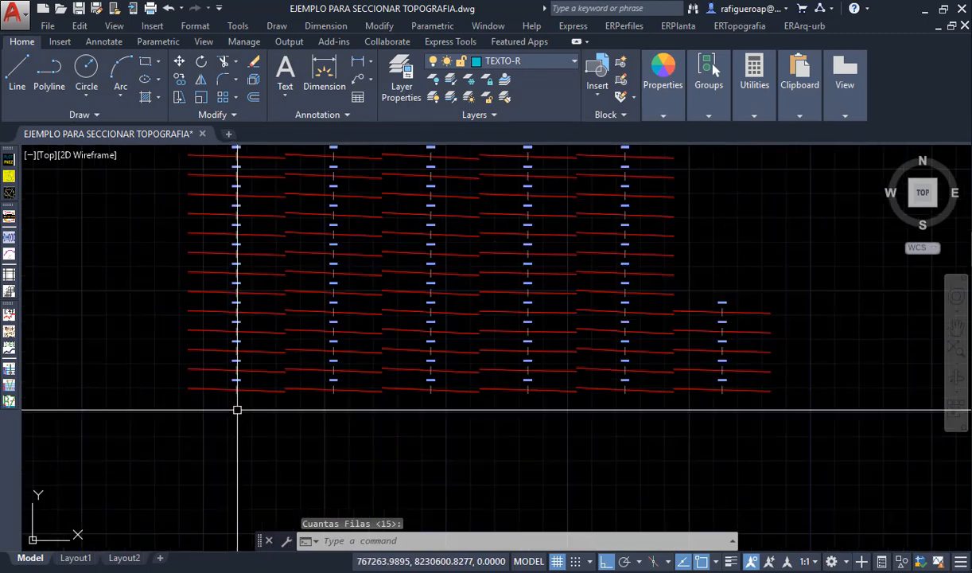
{"action": "scroll", "coordinate": [237, 402], "scroll_direction": "up", "scroll_amount": 6}
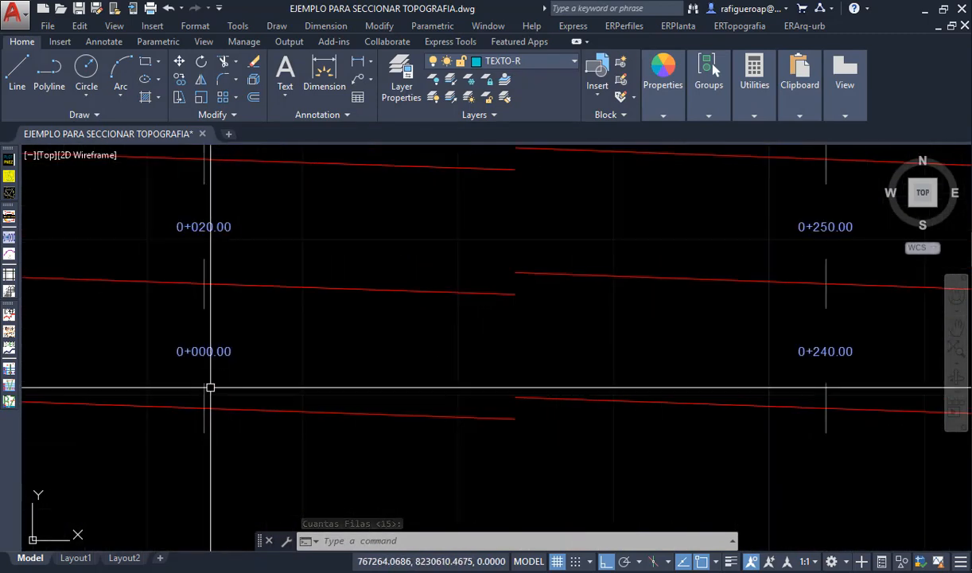
{"action": "scroll", "coordinate": [413, 421], "scroll_direction": "down", "scroll_amount": 6}
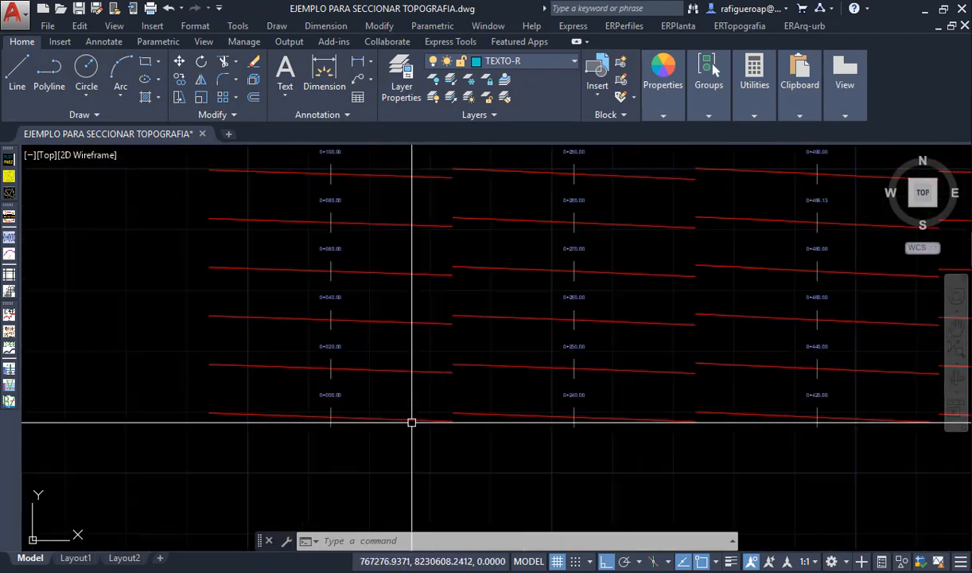
{"action": "scroll", "coordinate": [456, 391], "scroll_direction": "down", "scroll_amount": 2}
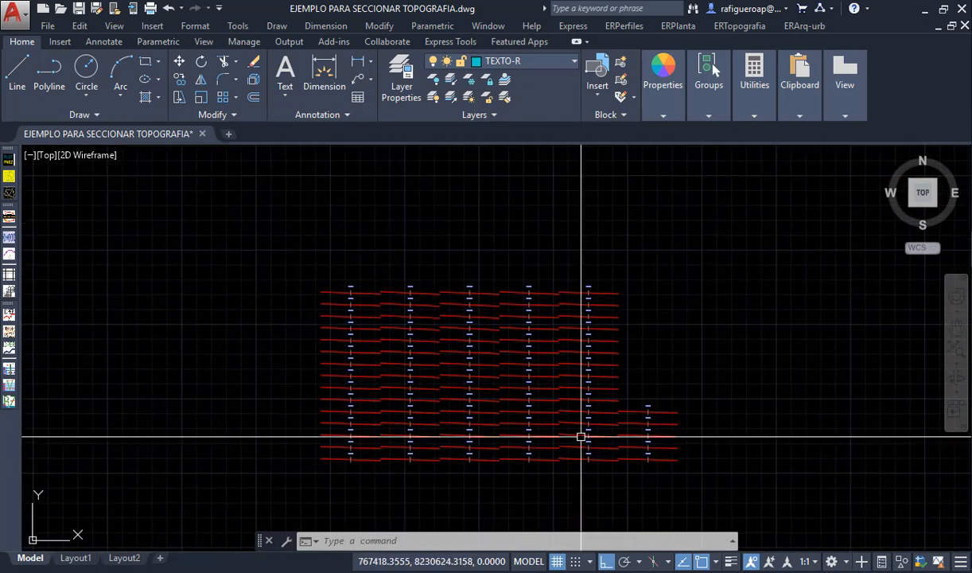
- Erase all the plotted terrain cross-sections above the profile
{"action": "type", "text": "e"}
{"action": "key", "text": "Return"}
{"action": "left_click", "coordinate": [752, 494]}
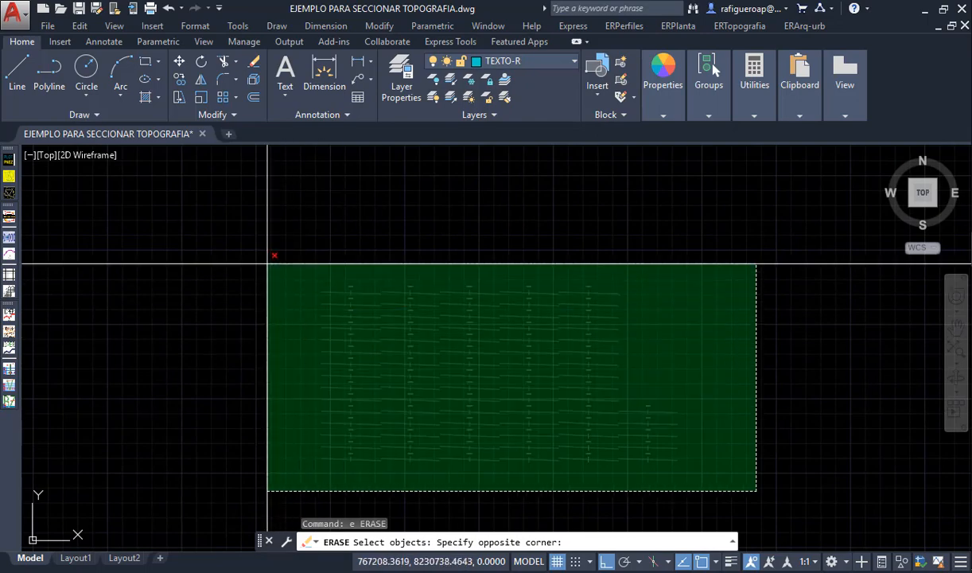
{"action": "left_click", "coordinate": [269, 265]}
{"action": "key", "text": "Return"}
{"action": "scroll", "coordinate": [525, 237], "scroll_direction": "down", "scroll_amount": 5}
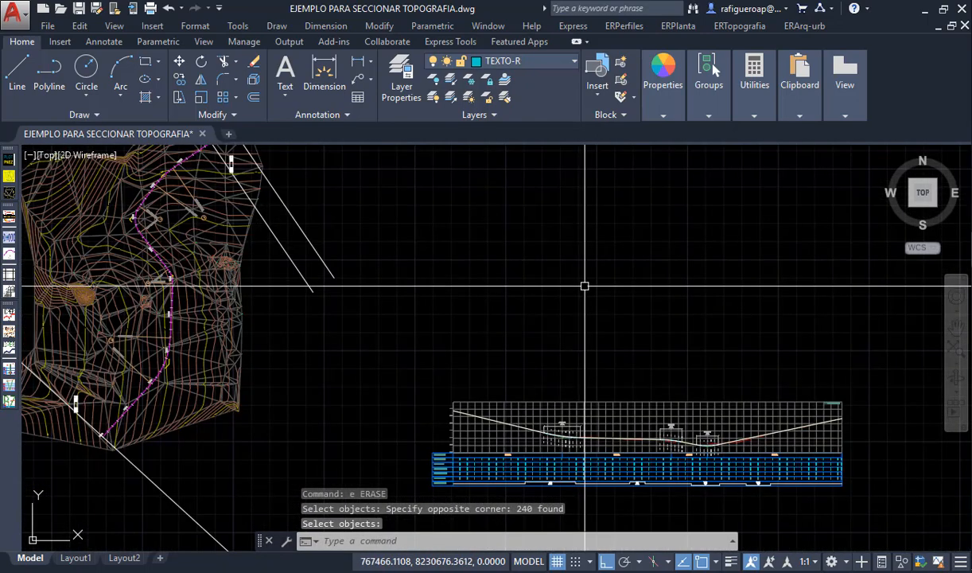
- Start processing terrain sections with grade, changing the profile references to a grid point at station 0 and elevation 874
{"action": "left_click", "coordinate": [648, 27]}
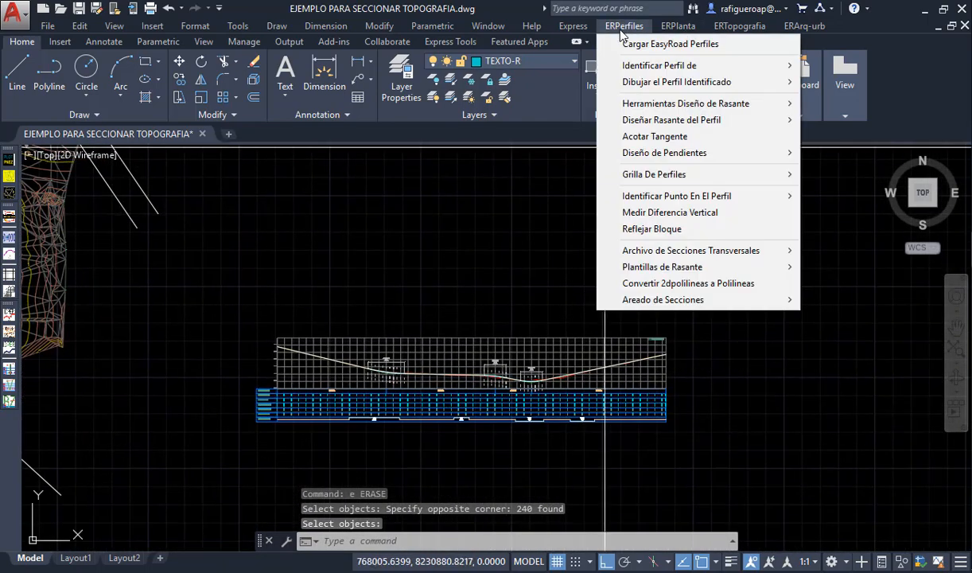
{"action": "mouse_move", "coordinate": [667, 249]}
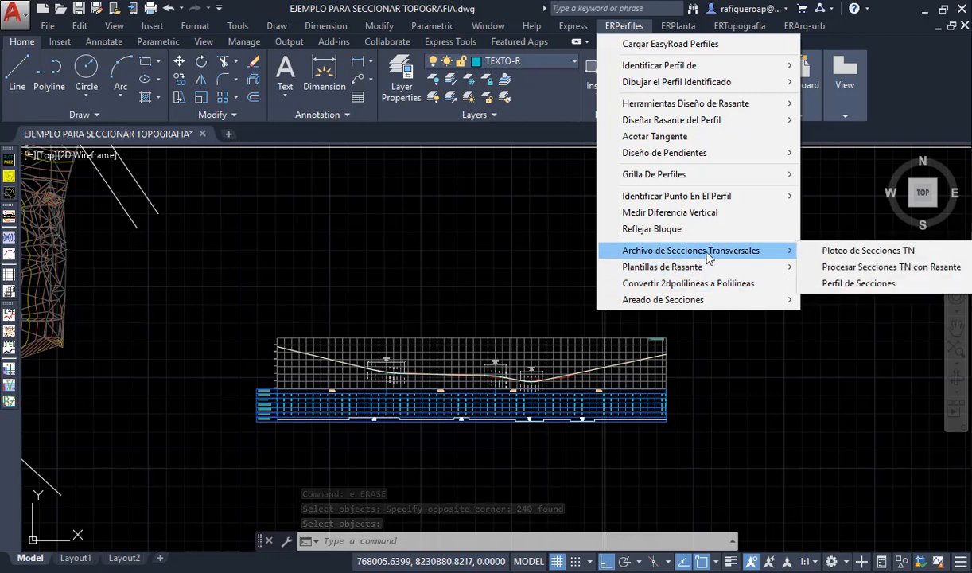
{"action": "left_click", "coordinate": [919, 271]}
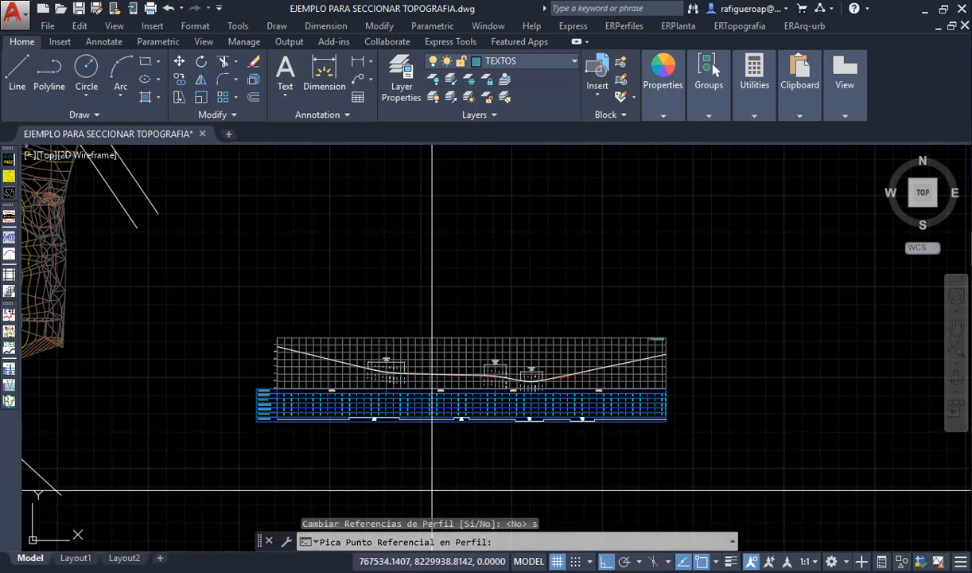
{"action": "scroll", "coordinate": [351, 495], "scroll_direction": "up", "scroll_amount": 10}
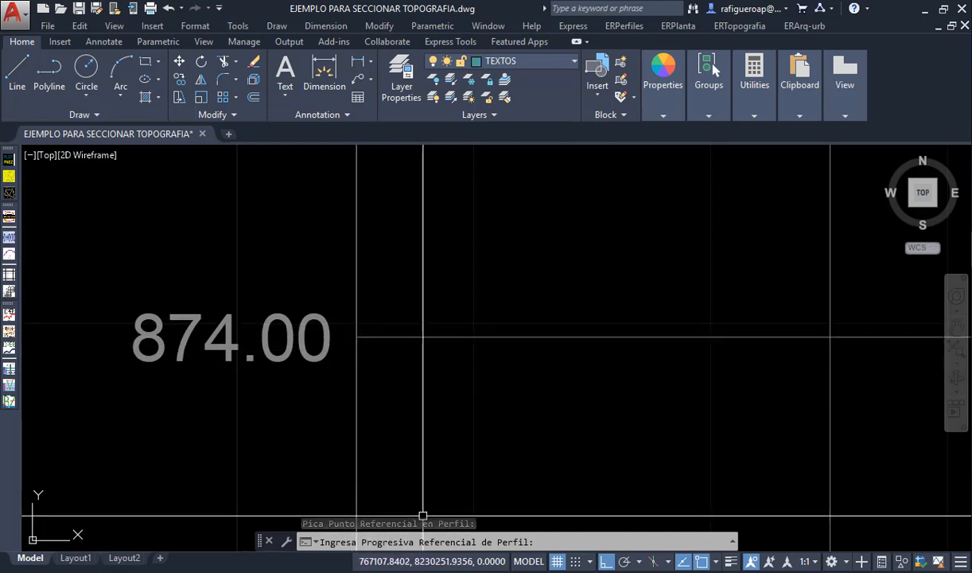
{"action": "type", "text": "0"}
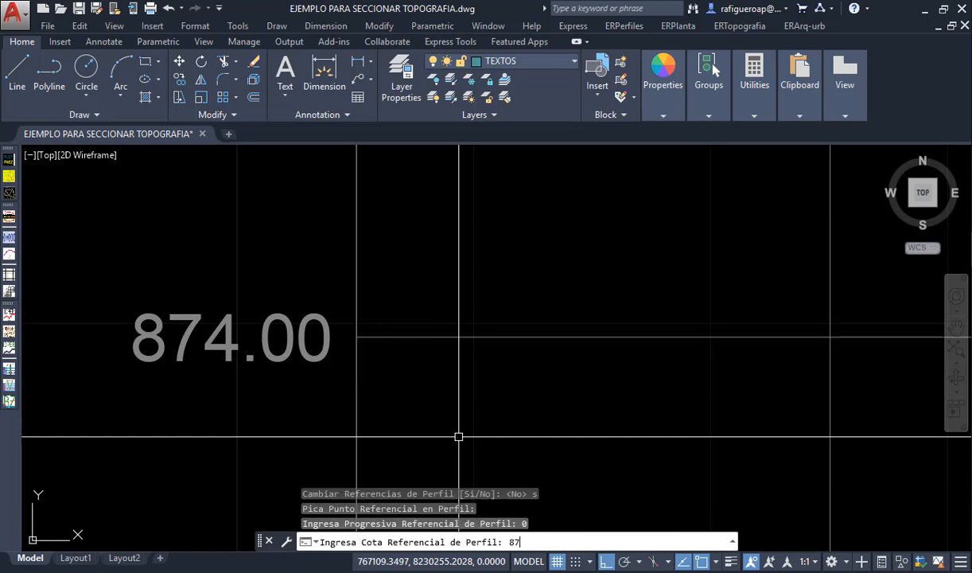
{"action": "key", "text": "Return"}
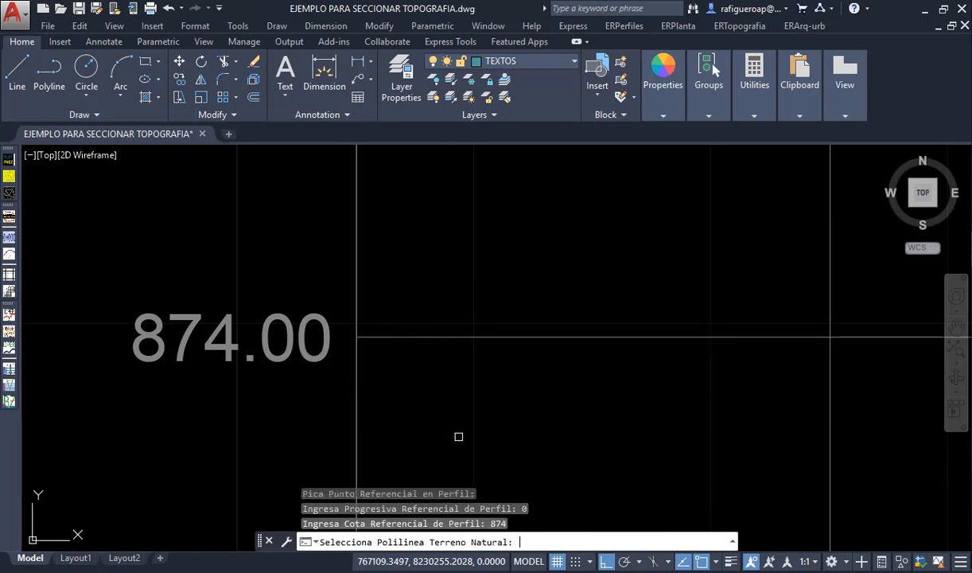
- Select the red profile polyline as the natural terrain
{"action": "scroll", "coordinate": [436, 441], "scroll_direction": "down", "scroll_amount": 6}
{"action": "scroll", "coordinate": [521, 346], "scroll_direction": "down", "scroll_amount": 2}
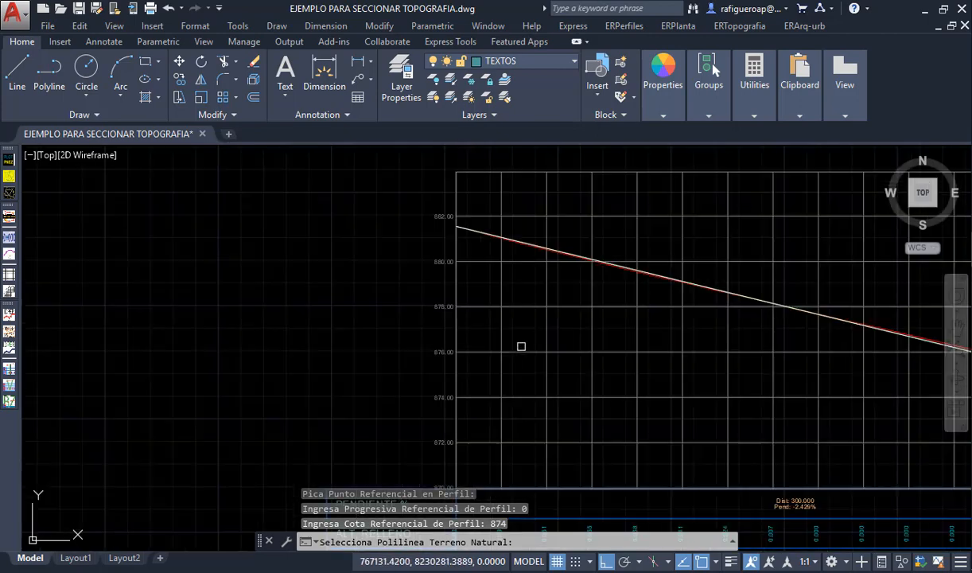
{"action": "scroll", "coordinate": [674, 286], "scroll_direction": "up", "scroll_amount": 3}
{"action": "scroll", "coordinate": [674, 287], "scroll_direction": "up", "scroll_amount": 2}
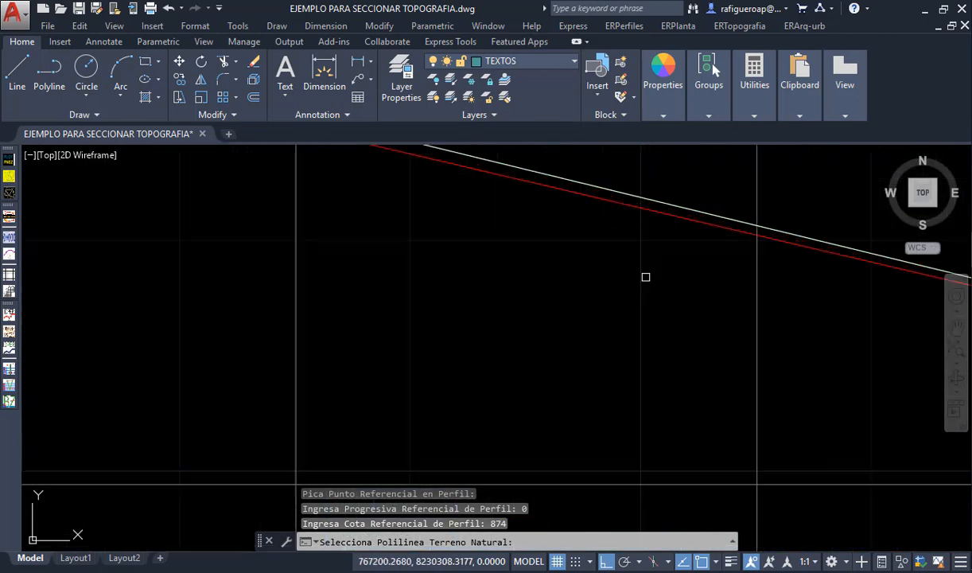
{"action": "left_click", "coordinate": [593, 194]}
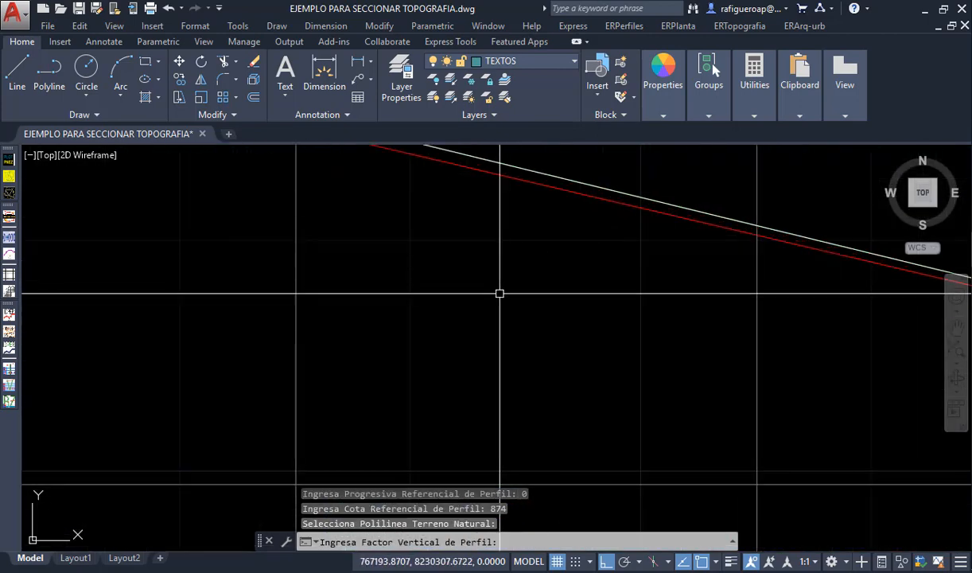
- Set the profile's vertical factor to 10, consulting the horizontal and vertical scales in the profile title
{"action": "scroll", "coordinate": [445, 343], "scroll_direction": "down", "scroll_amount": 6}
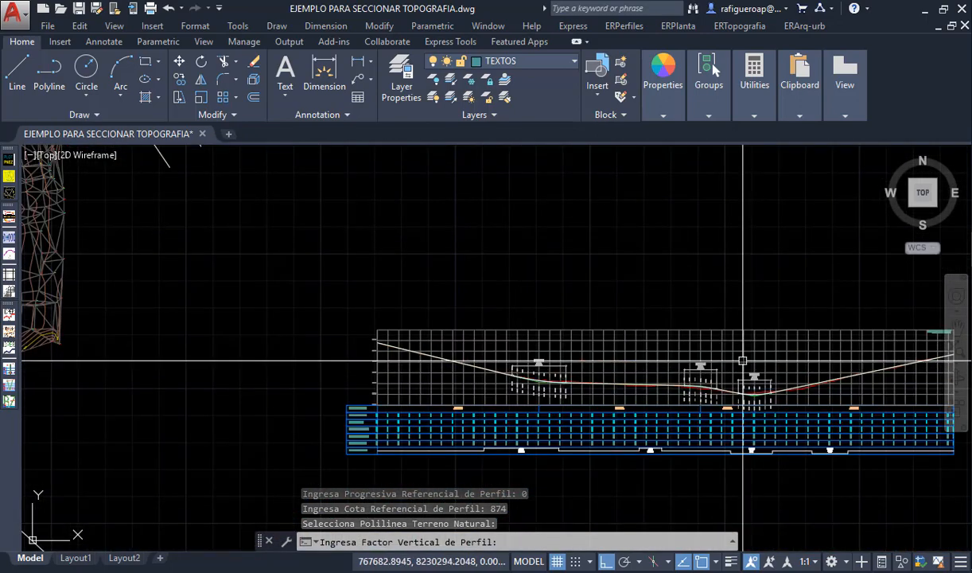
{"action": "scroll", "coordinate": [935, 338], "scroll_direction": "up", "scroll_amount": 7}
{"action": "middle_click_drag", "start_coordinate": [923, 337], "coordinate": [610, 373]}
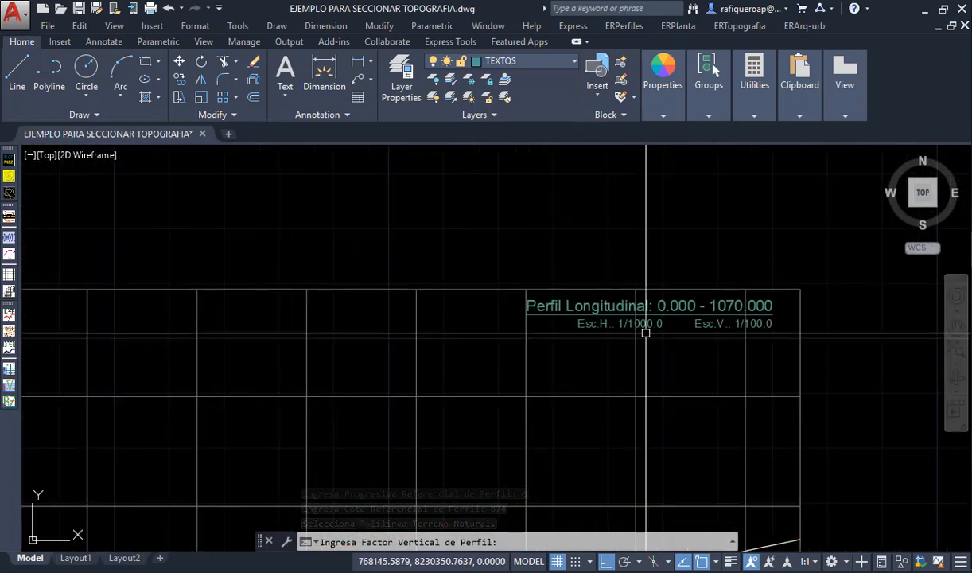
{"action": "scroll", "coordinate": [646, 333], "scroll_direction": "down", "scroll_amount": 6}
{"action": "scroll", "coordinate": [651, 380], "scroll_direction": "up", "scroll_amount": 3}
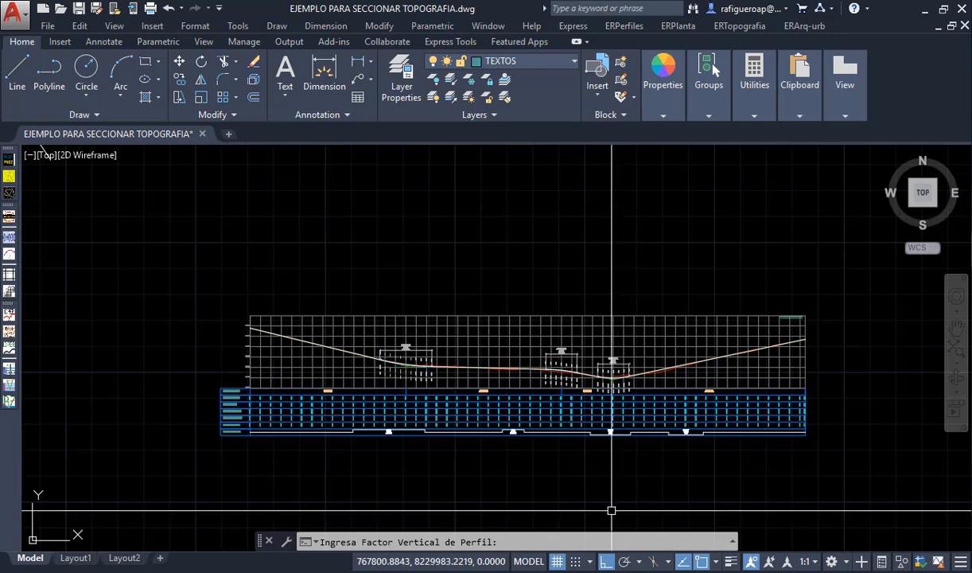
{"action": "type", "text": "10"}
{"action": "key", "text": "Return"}
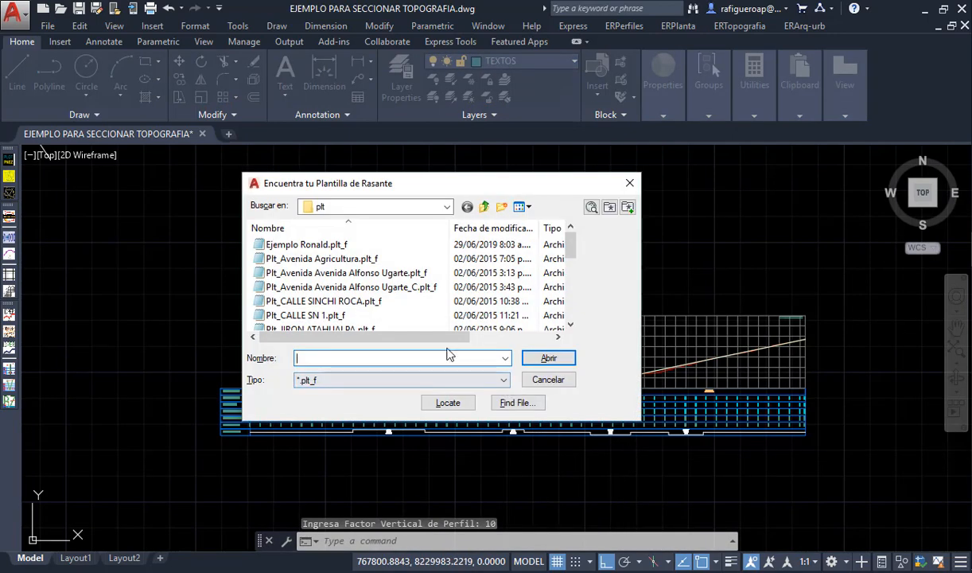
- Load the grade template plt_XSEjmplo.plt_f from the TRABAJOS (D:) drive
{"action": "left_click", "coordinate": [483, 207]}
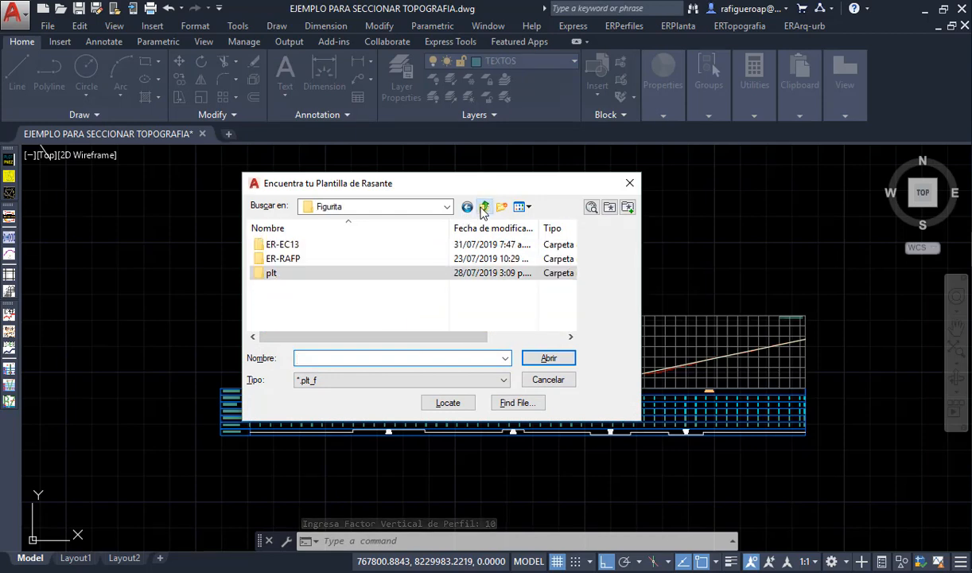
{"action": "left_click", "coordinate": [483, 207]}
{"action": "scroll", "coordinate": [464, 312], "scroll_direction": "down", "scroll_amount": 6}
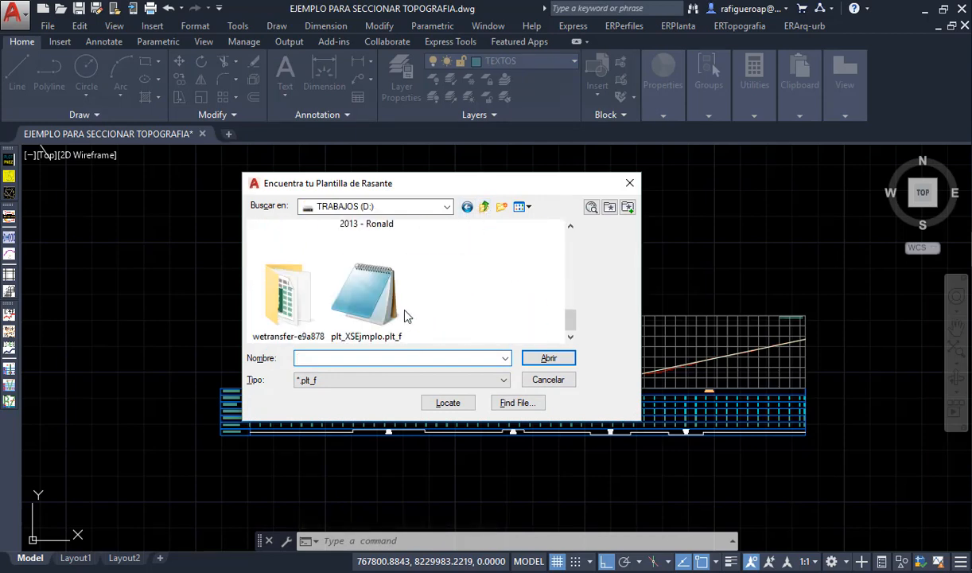
{"action": "left_click", "coordinate": [548, 359]}
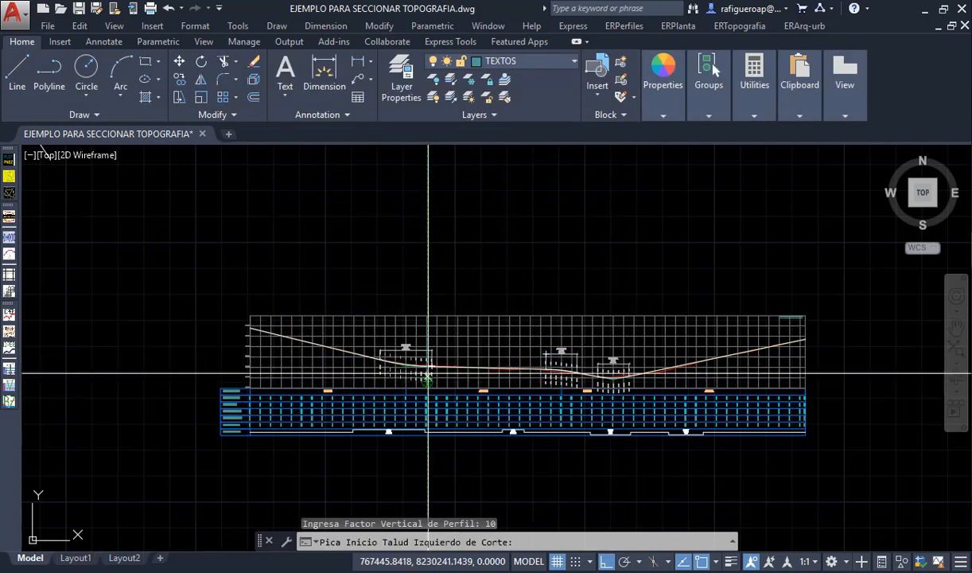
- Define the left cut slope rising steeply outward and the left fill slope falling outward in the empty area above the profile, with Ortho off
{"action": "scroll", "coordinate": [411, 262], "scroll_direction": "up", "scroll_amount": 2}
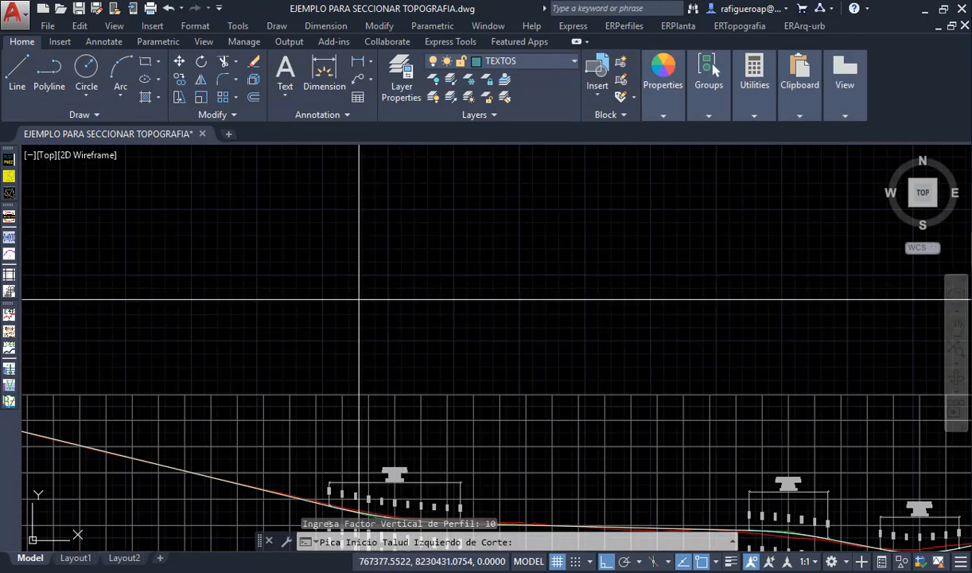
{"action": "left_click", "coordinate": [342, 311]}
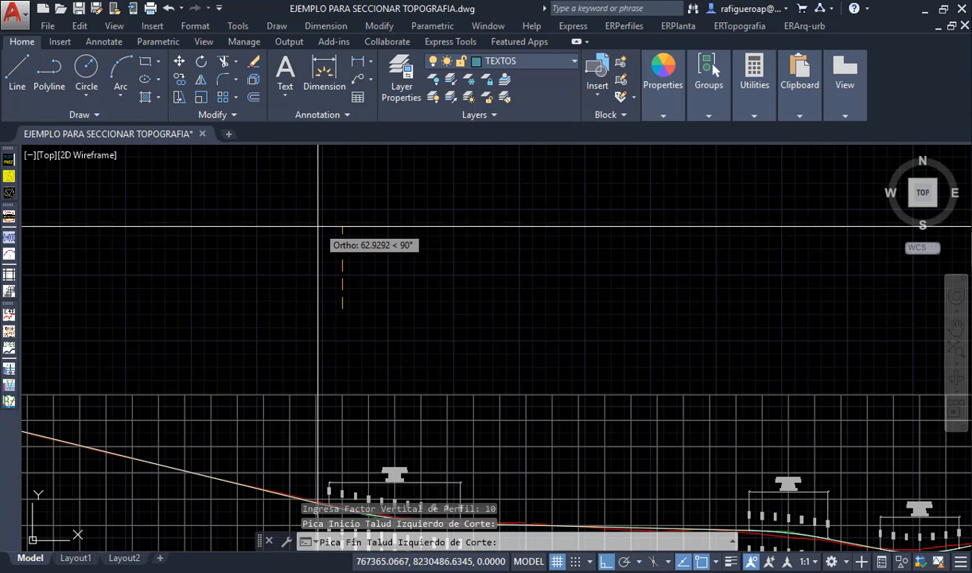
{"action": "key", "text": "F8"}
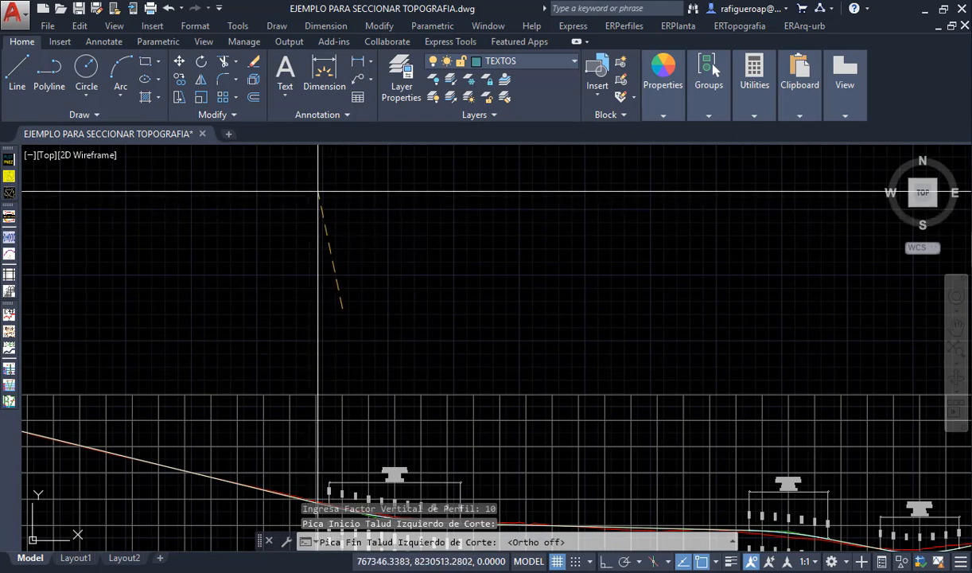
{"action": "left_click", "coordinate": [318, 193]}
{"action": "left_click", "coordinate": [354, 227]}
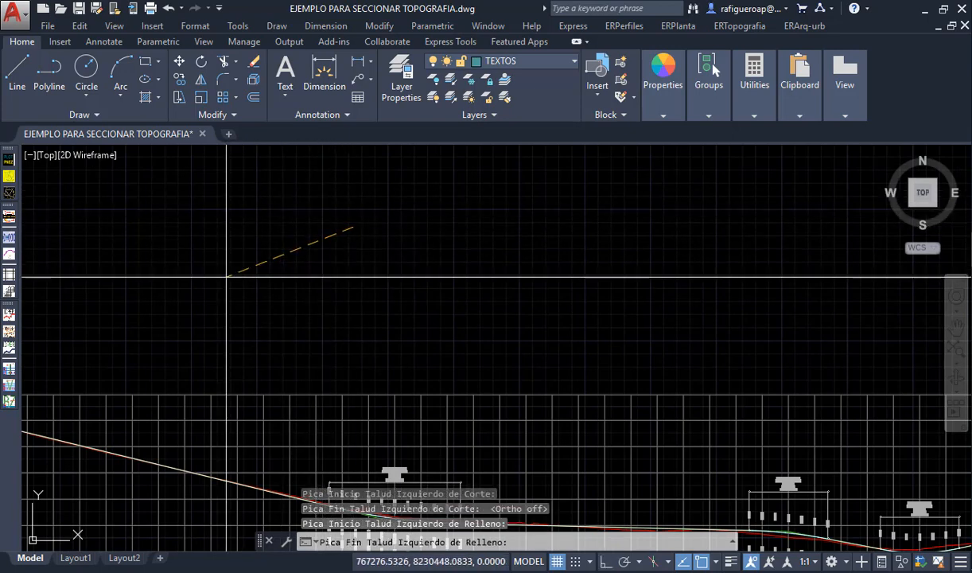
{"action": "left_click", "coordinate": [387, 267]}
- Define the right cut slope rising steeply outward and the right fill slope falling outward above the profile
{"action": "left_click", "coordinate": [454, 267]}
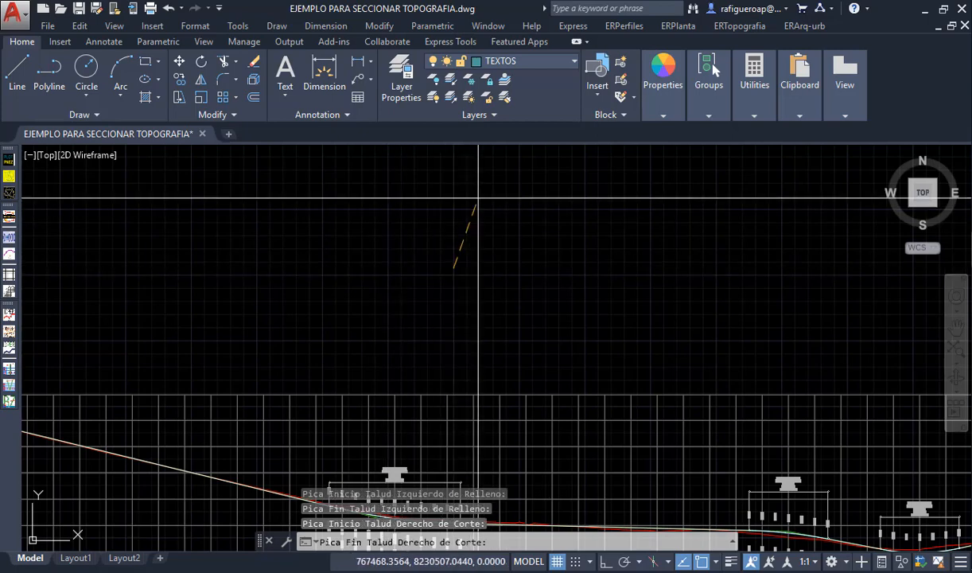
{"action": "left_click", "coordinate": [478, 198]}
{"action": "left_click", "coordinate": [443, 234]}
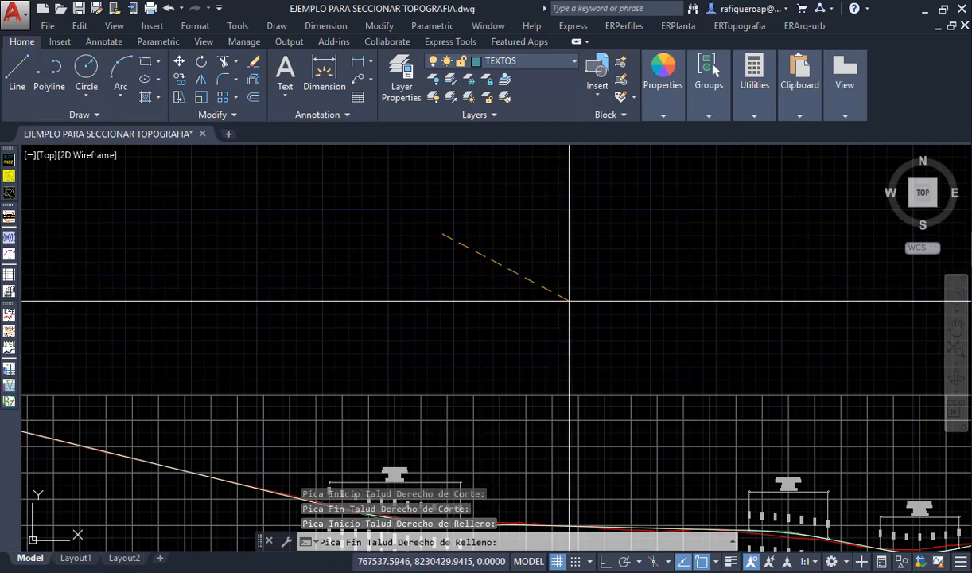
{"action": "left_click", "coordinate": [569, 300]}
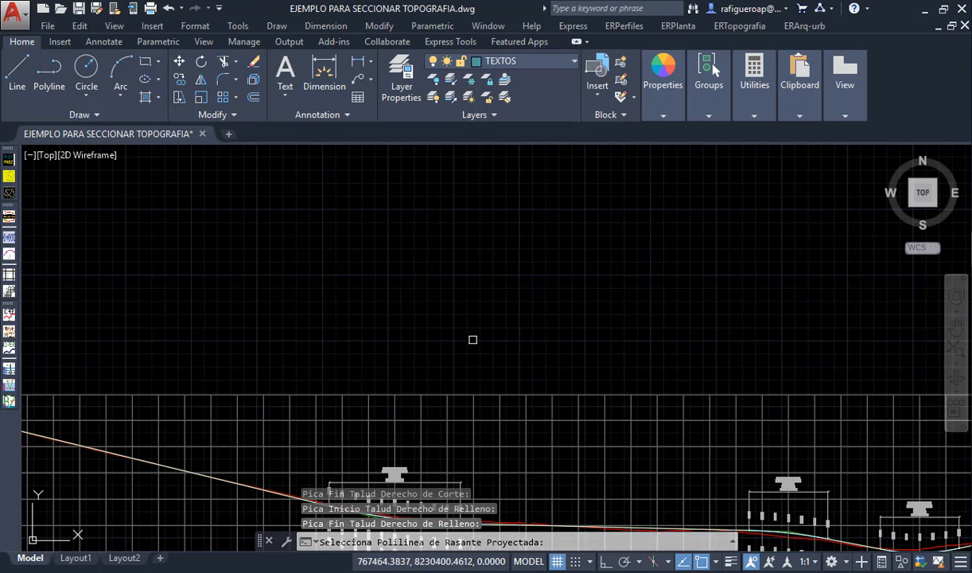
- Select the curved polyline between the red terrain line and the green tangents as the projected grade
{"action": "scroll", "coordinate": [470, 350], "scroll_direction": "down", "scroll_amount": 5}
{"action": "scroll", "coordinate": [466, 387], "scroll_direction": "up", "scroll_amount": 10}
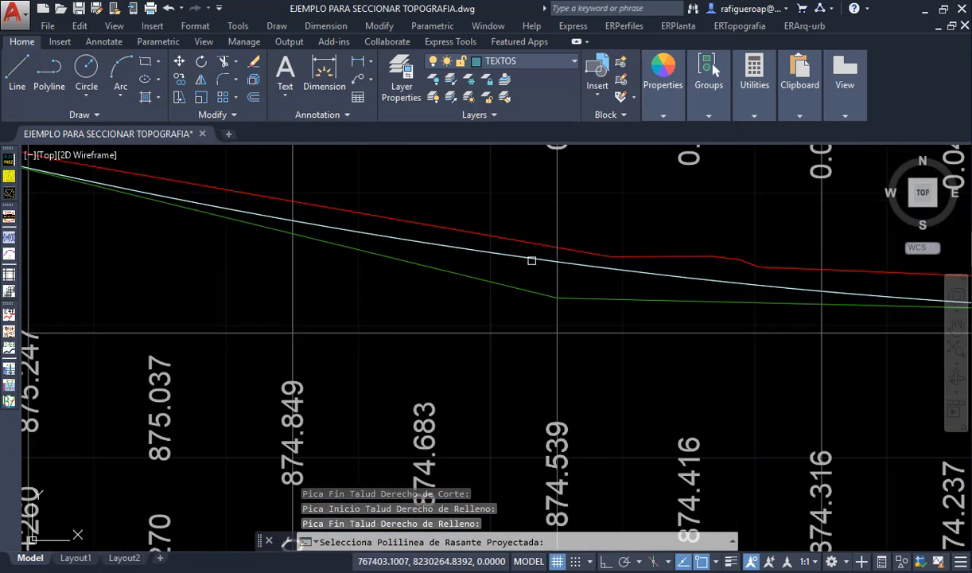
{"action": "left_click", "coordinate": [526, 258]}
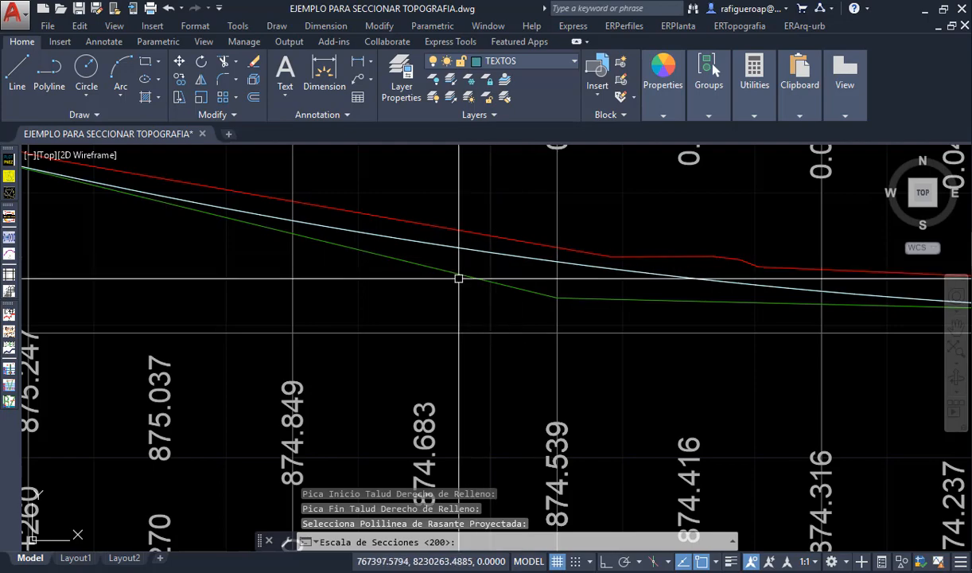
- Accept a section scale of 200 and 3 decimals, and place the sections' insertion point in the empty area above the profile
{"action": "scroll", "coordinate": [457, 278], "scroll_direction": "down", "scroll_amount": 6}
{"action": "middle_click_drag", "start_coordinate": [447, 234], "coordinate": [438, 331]}
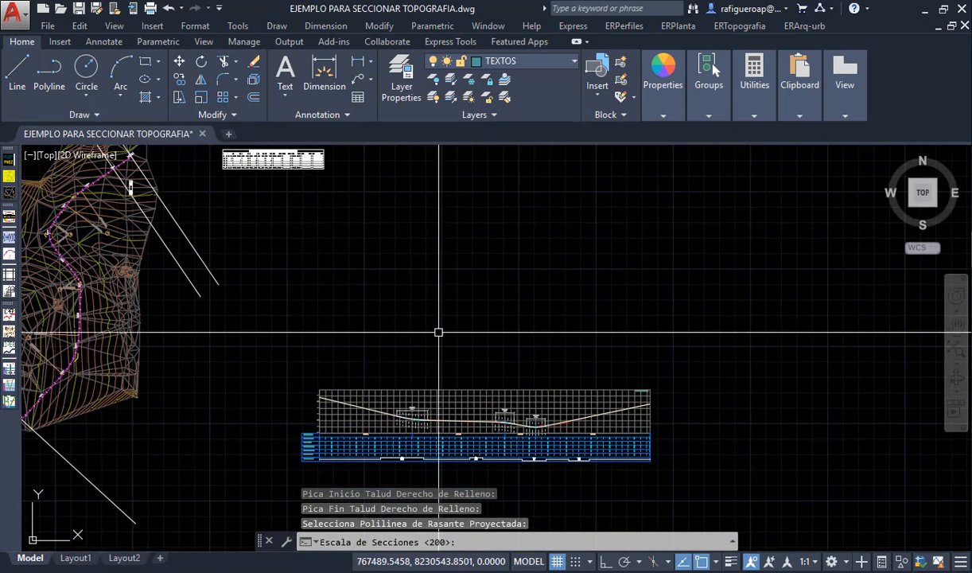
{"action": "key", "text": "Return"}
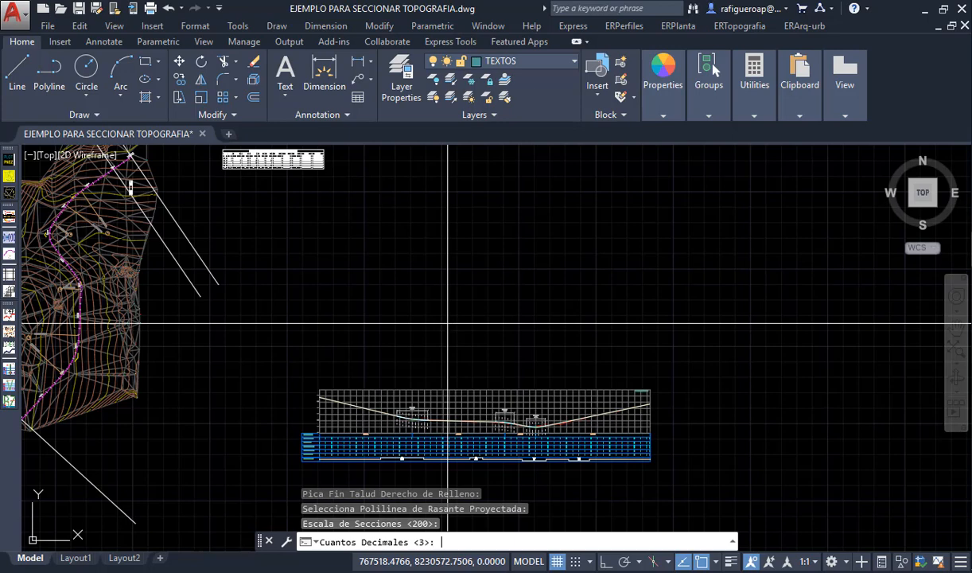
{"action": "key", "text": "Return"}
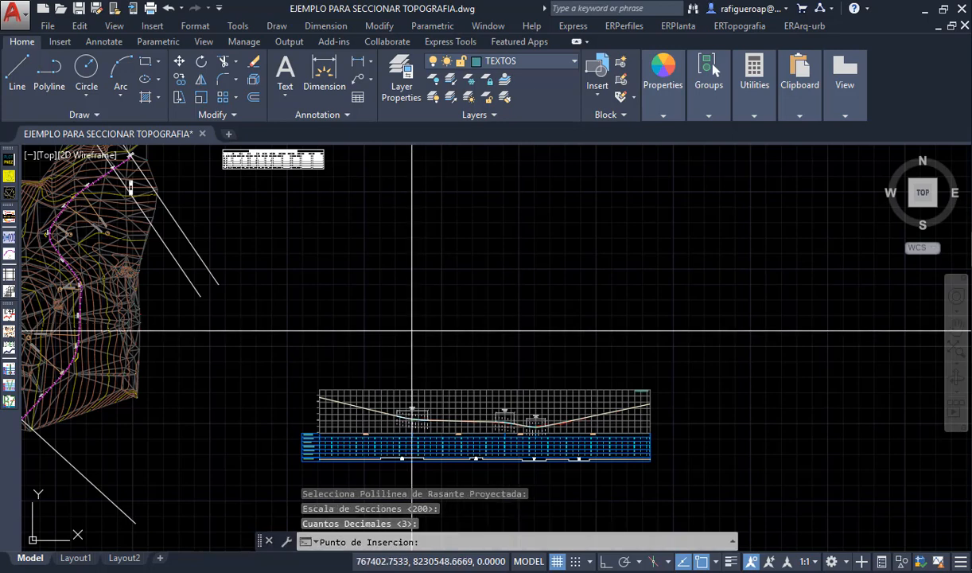
{"action": "left_click", "coordinate": [412, 330]}
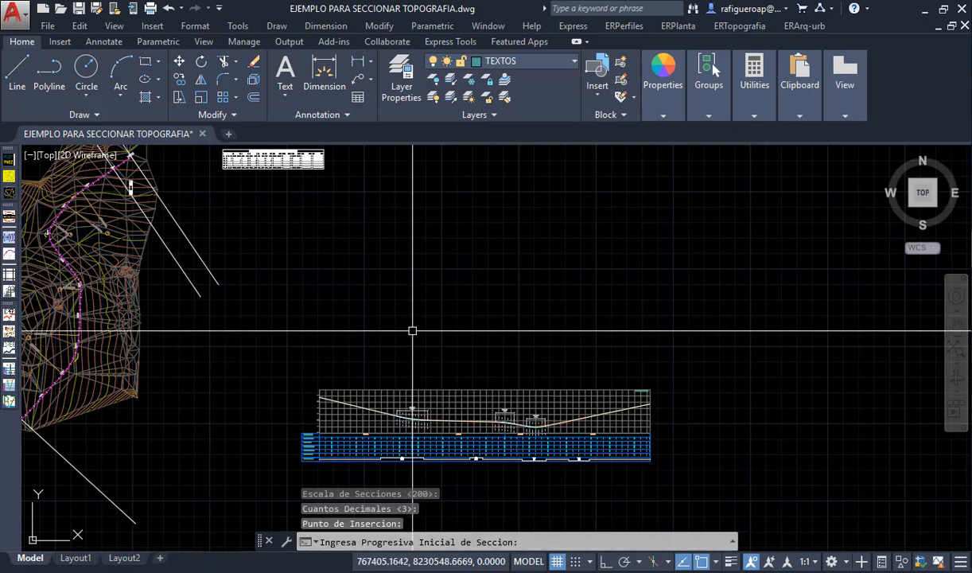
- Set the section range from initial station 0 to final station 2000
{"action": "type", "text": "0"}
{"action": "key", "text": "Return"}
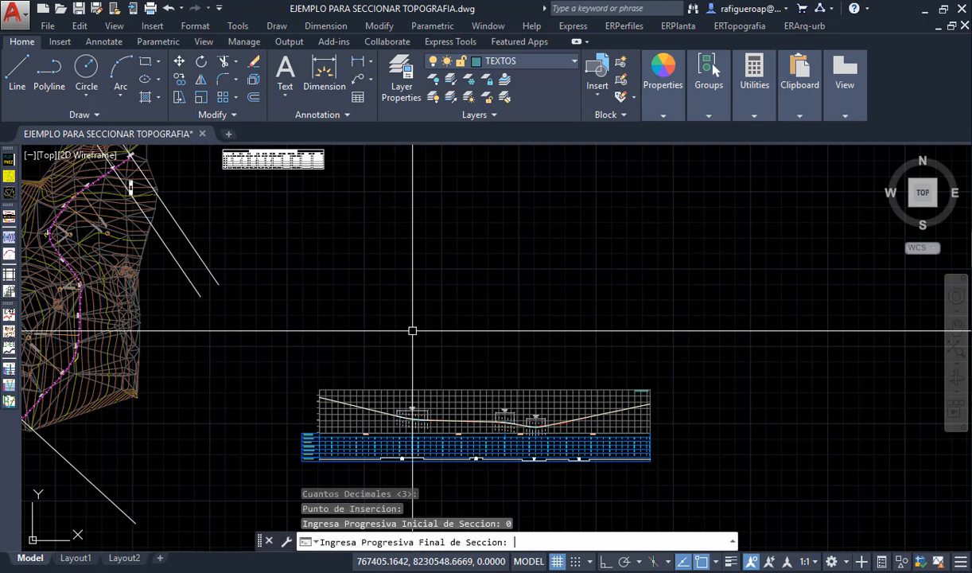
{"action": "type", "text": "2000"}
{"action": "key", "text": "Return"}
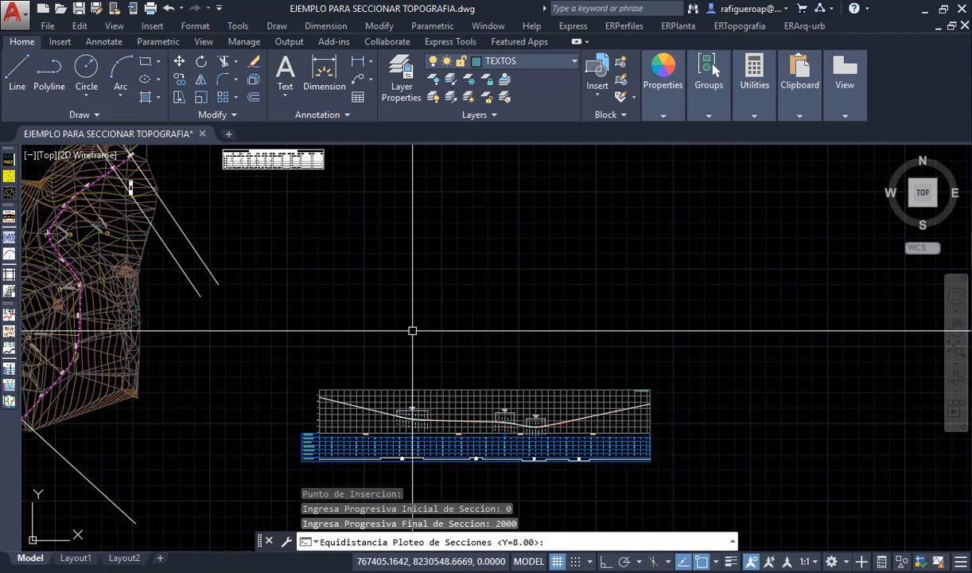
- Lay out the section plot with 8.00 spacing in Y, 40 spacing in X and 17 rows
{"action": "key", "text": "Return"}
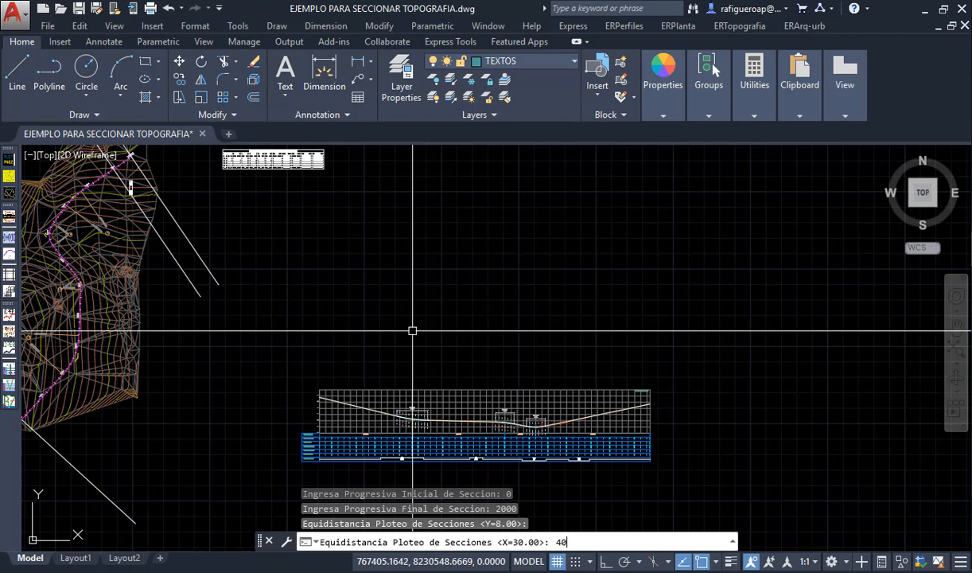
{"action": "key", "text": "Return"}
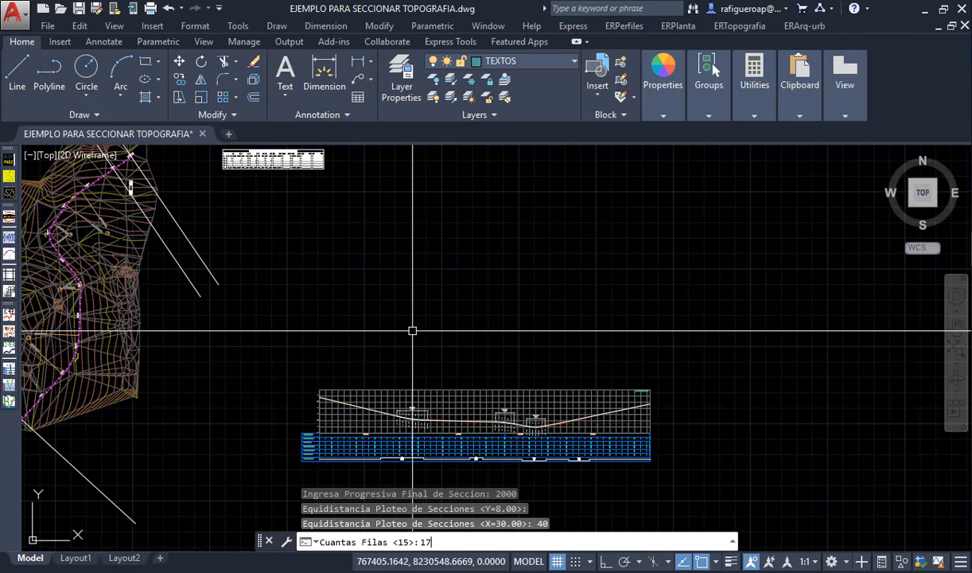
{"action": "key", "text": "Return"}
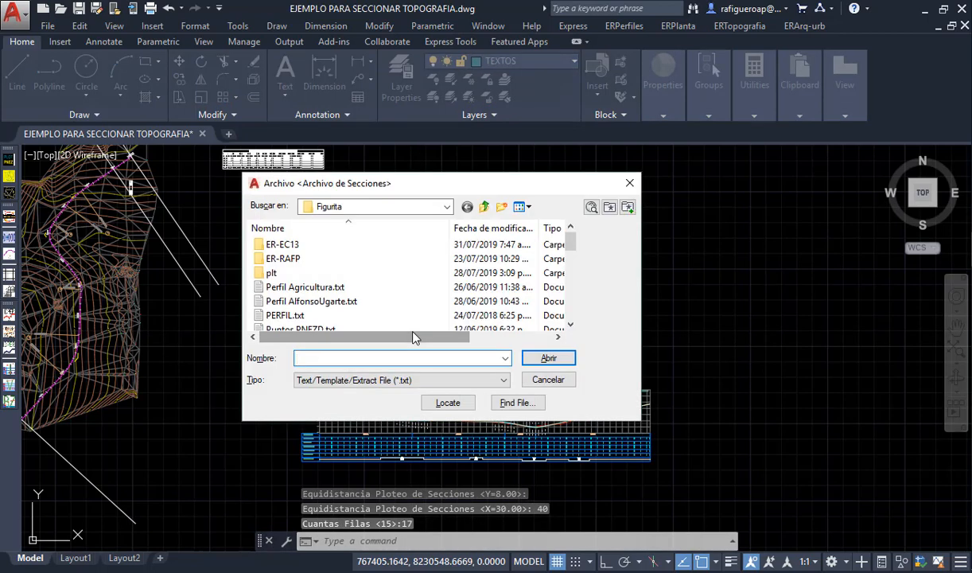
- Load the sections file XS_AlineamientoEjemplo.txt from the TRABAJOS (D:) drive to plot the cross-sections
{"action": "scroll", "coordinate": [395, 322], "scroll_direction": "down", "scroll_amount": 10}
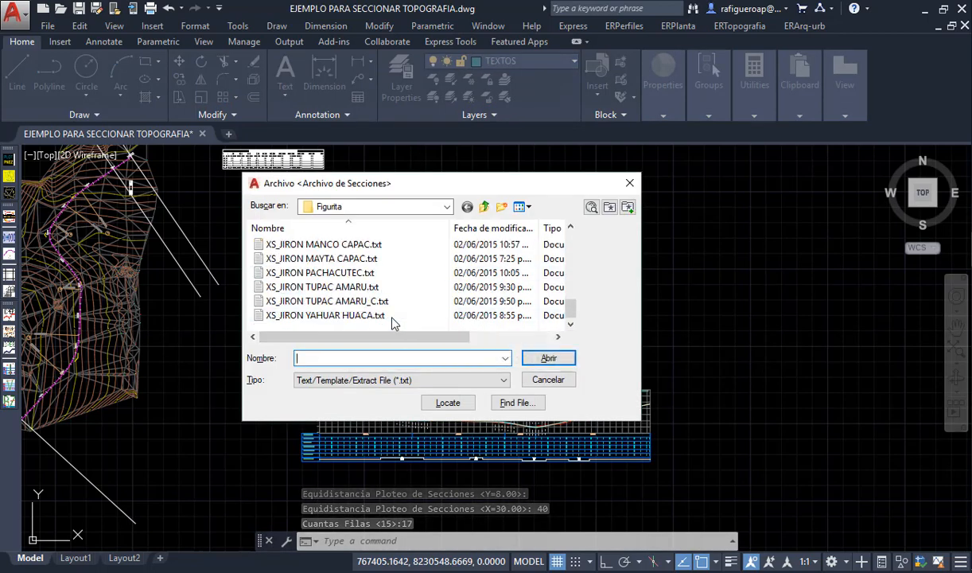
{"action": "scroll", "coordinate": [394, 321], "scroll_direction": "up", "scroll_amount": 10}
{"action": "left_click", "coordinate": [486, 206]}
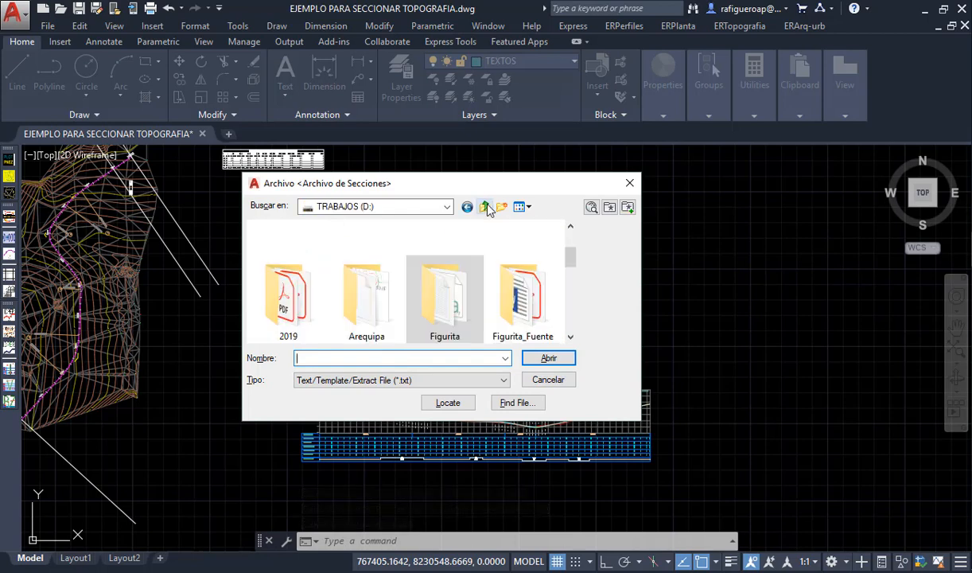
{"action": "scroll", "coordinate": [418, 313], "scroll_direction": "down", "scroll_amount": 10}
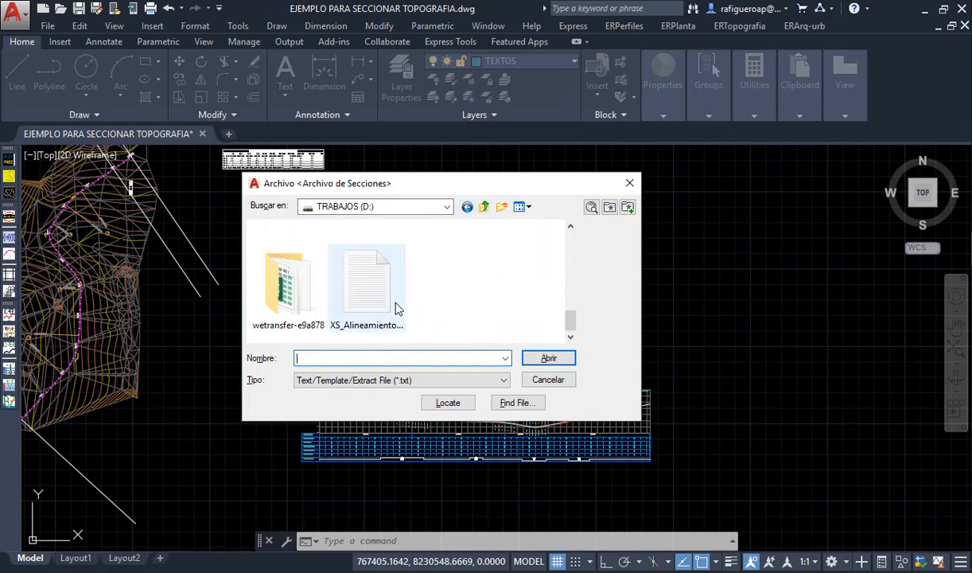
{"action": "left_click", "coordinate": [396, 306]}
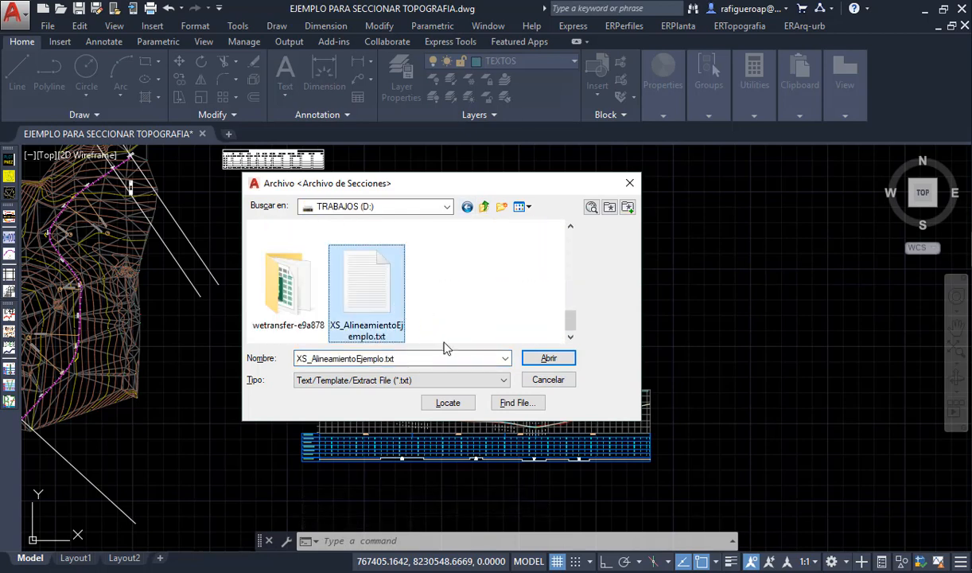
{"action": "left_click", "coordinate": [548, 359]}
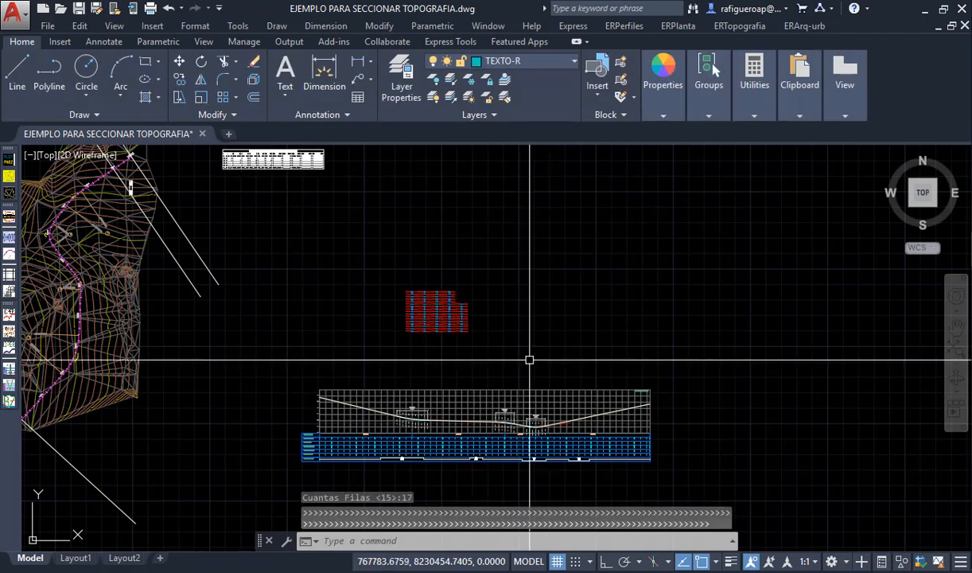
- Trim away the horizontal base line of the blue road outline in cross-section 0+000.00
{"action": "scroll", "coordinate": [429, 306], "scroll_direction": "up", "scroll_amount": 3}
{"action": "scroll", "coordinate": [418, 312], "scroll_direction": "up", "scroll_amount": 4}
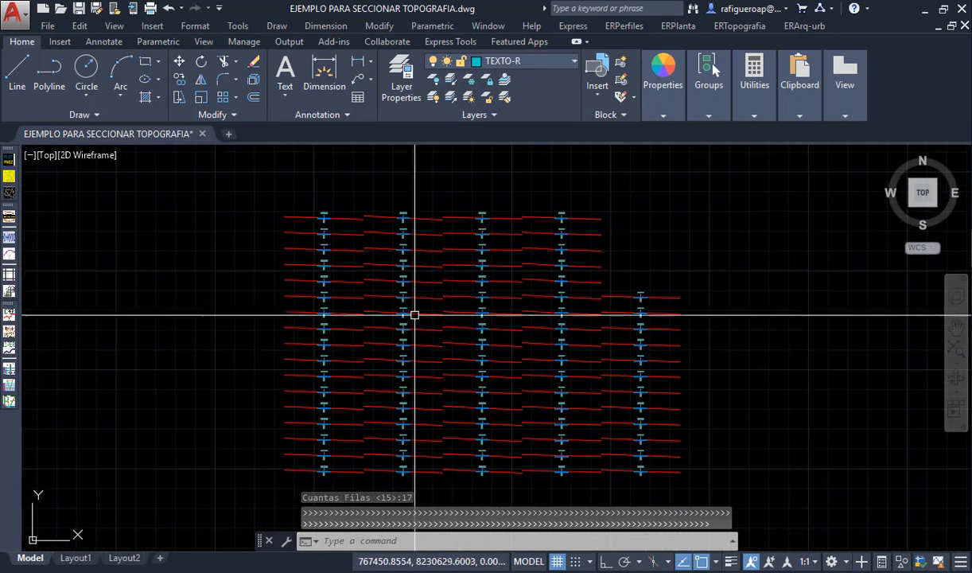
{"action": "scroll", "coordinate": [434, 340], "scroll_direction": "down", "scroll_amount": 2}
{"action": "scroll", "coordinate": [433, 347], "scroll_direction": "up", "scroll_amount": 10}
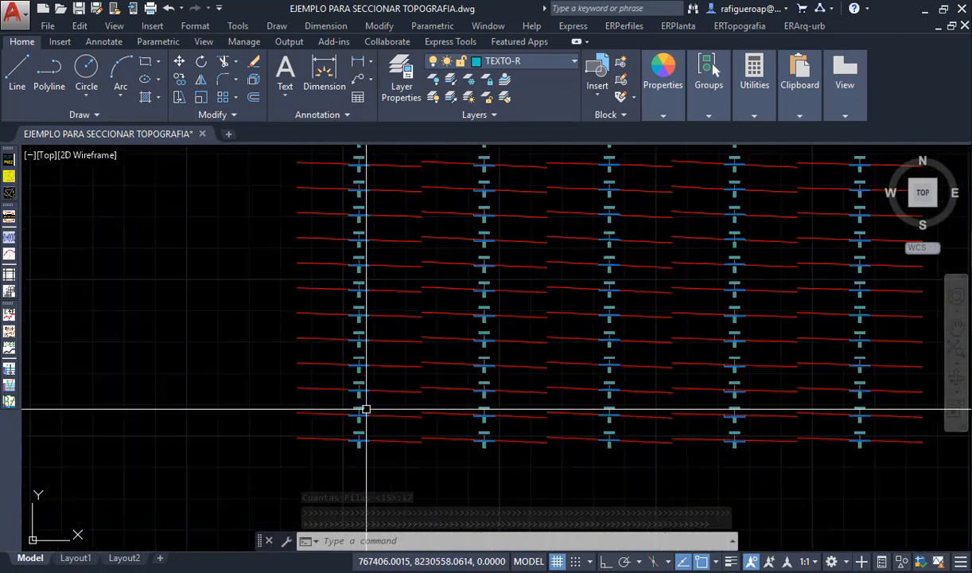
{"action": "scroll", "coordinate": [374, 424], "scroll_direction": "up", "scroll_amount": 3}
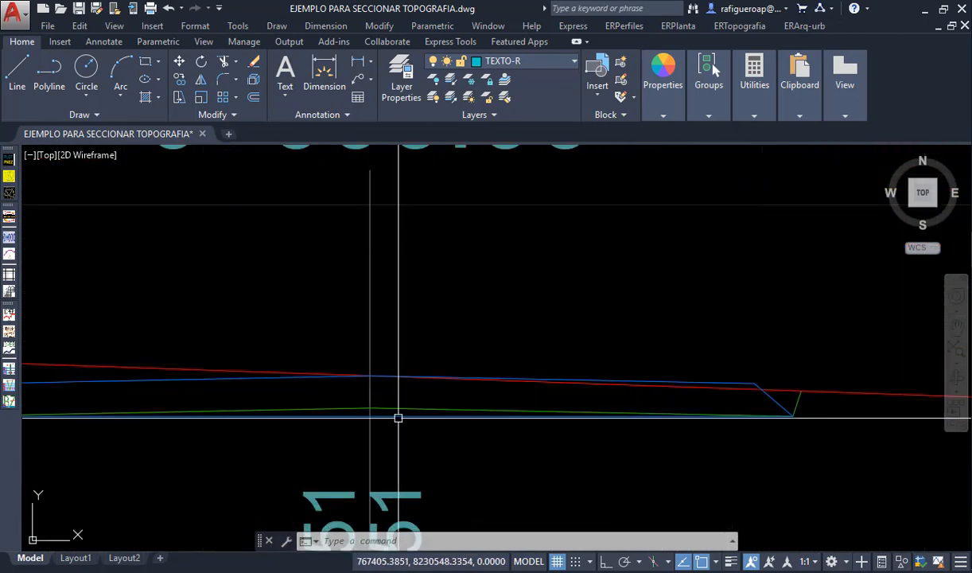
{"action": "left_click", "coordinate": [399, 418]}
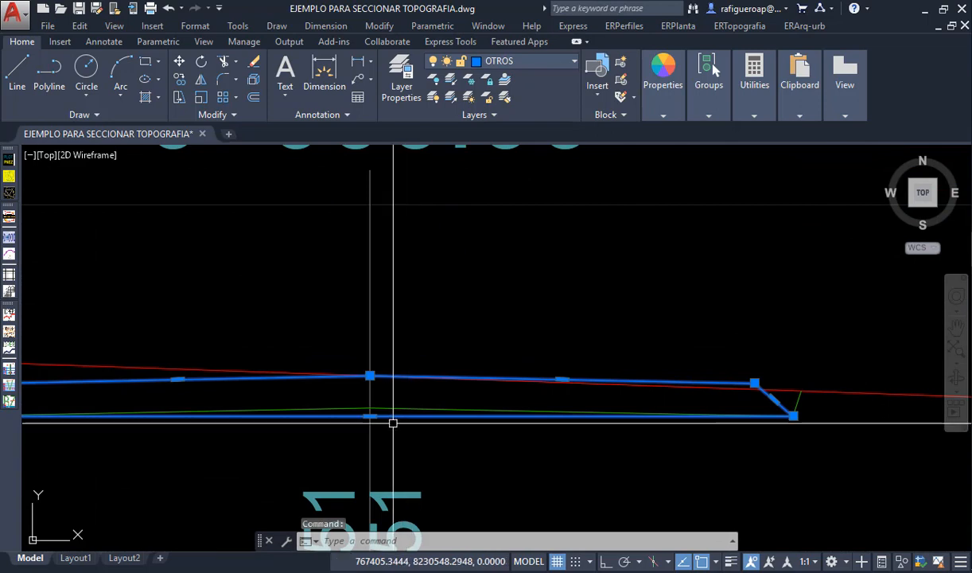
{"action": "key", "text": "Escape"}
{"action": "type", "text": "tr"}
{"action": "key", "text": "Return"}
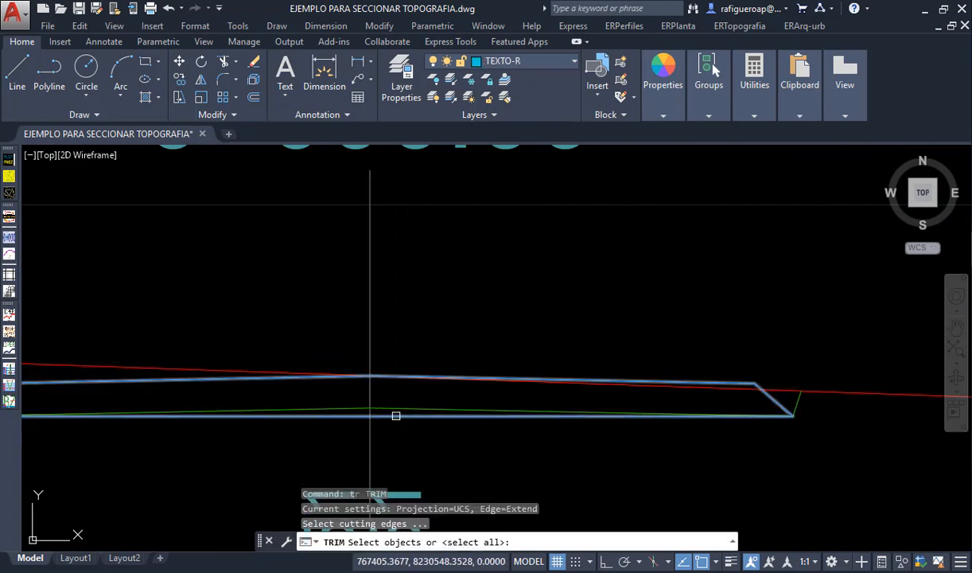
{"action": "left_click", "coordinate": [409, 418]}
{"action": "key", "text": "Return"}
- Examine both slope ends of cross-section 0+000.00 and the rest of the plotted cross-section grid
{"action": "scroll", "coordinate": [452, 423], "scroll_direction": "down", "scroll_amount": 3}
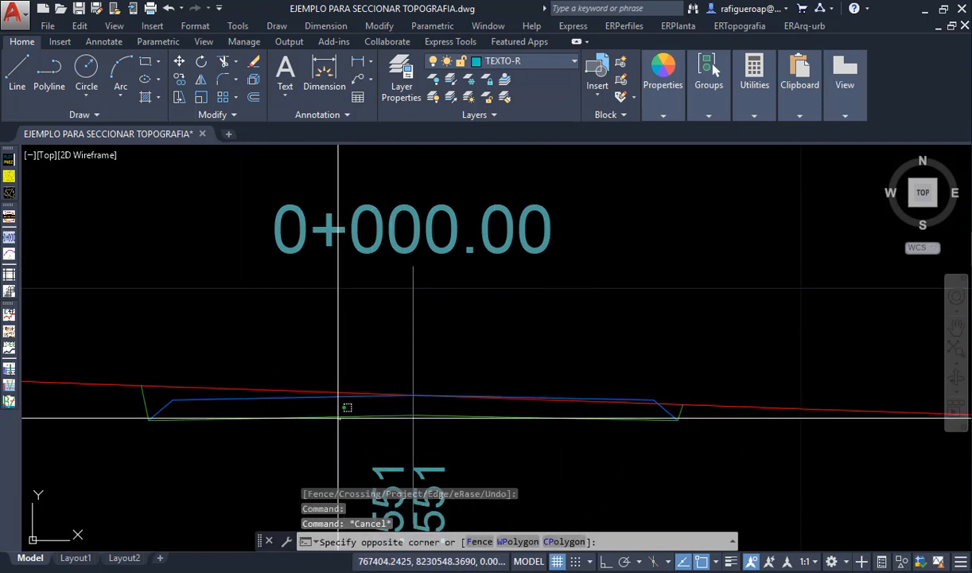
{"action": "scroll", "coordinate": [150, 423], "scroll_direction": "up", "scroll_amount": 2}
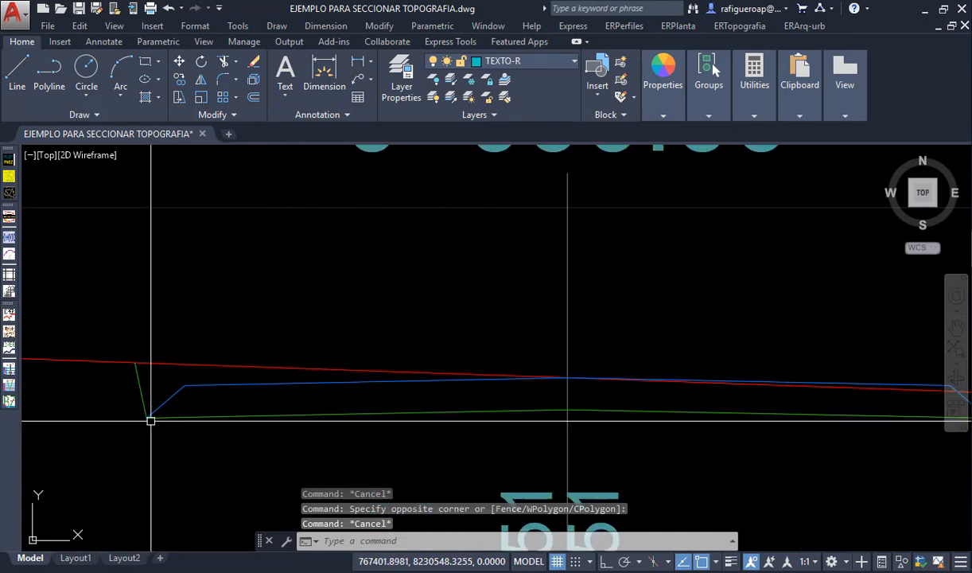
{"action": "scroll", "coordinate": [170, 405], "scroll_direction": "down", "scroll_amount": 6}
{"action": "scroll", "coordinate": [413, 418], "scroll_direction": "up", "scroll_amount": 6}
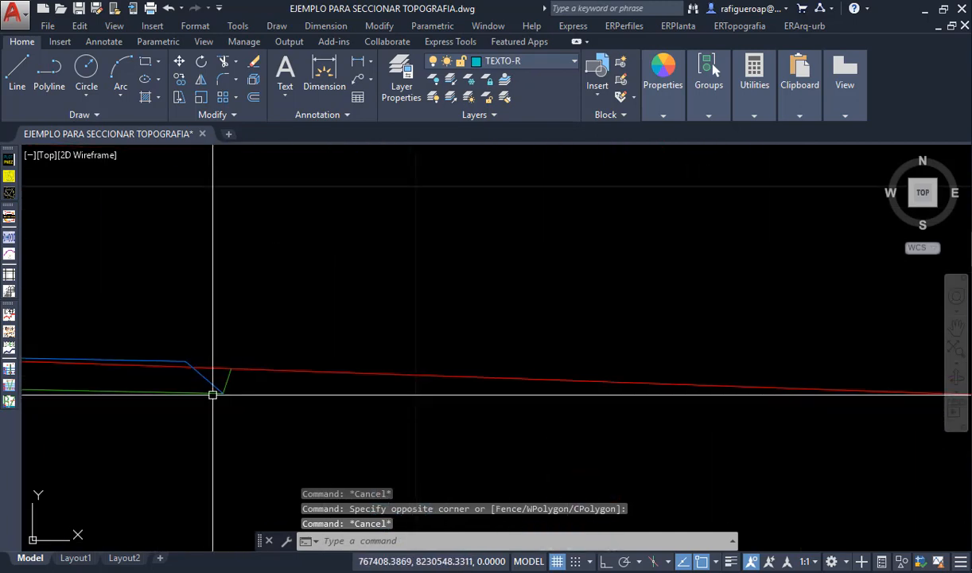
{"action": "scroll", "coordinate": [315, 406], "scroll_direction": "down", "scroll_amount": 8}
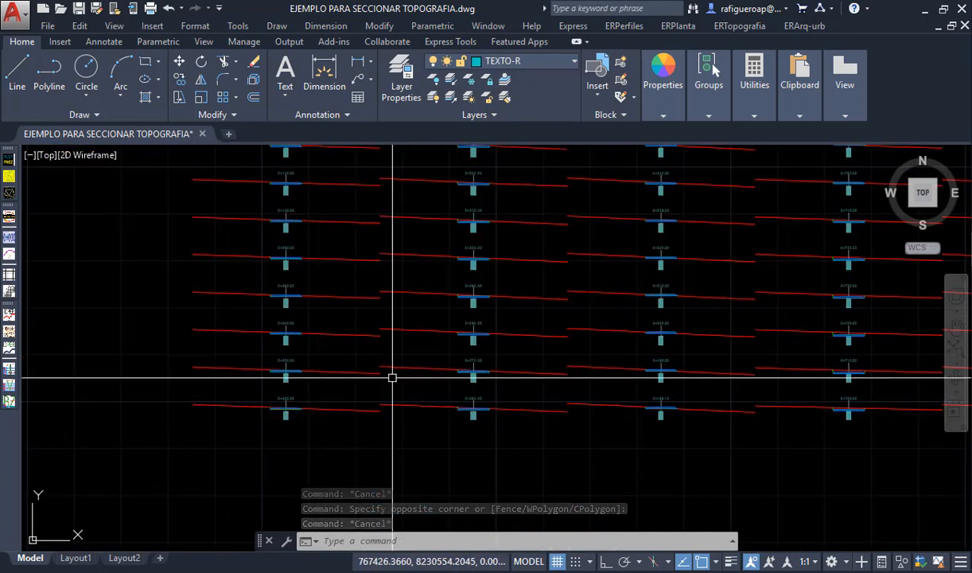
{"action": "middle_click_drag", "start_coordinate": [457, 344], "coordinate": [336, 430]}
{"action": "middle_click_drag", "start_coordinate": [481, 361], "coordinate": [367, 466]}
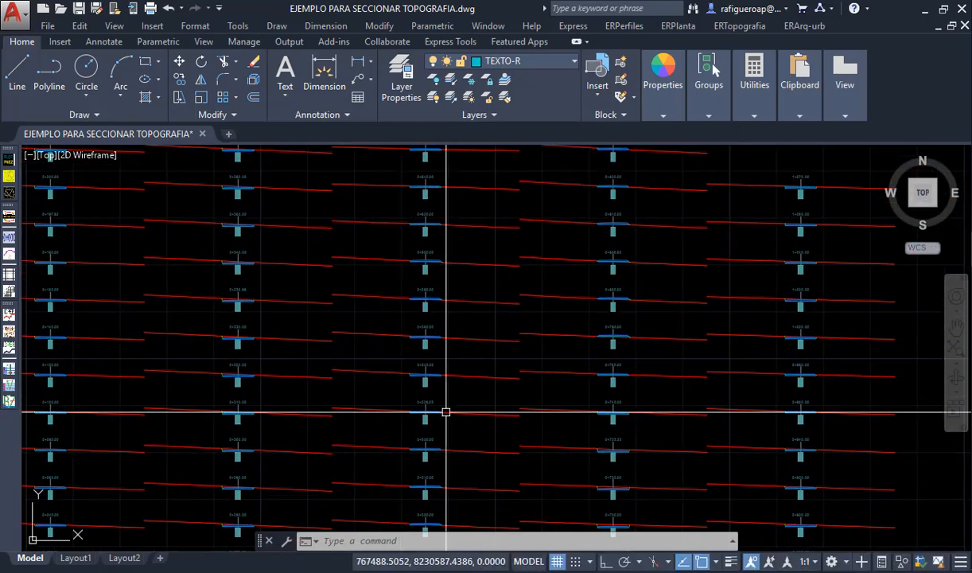
{"action": "middle_click_drag", "start_coordinate": [454, 409], "coordinate": [541, 510]}
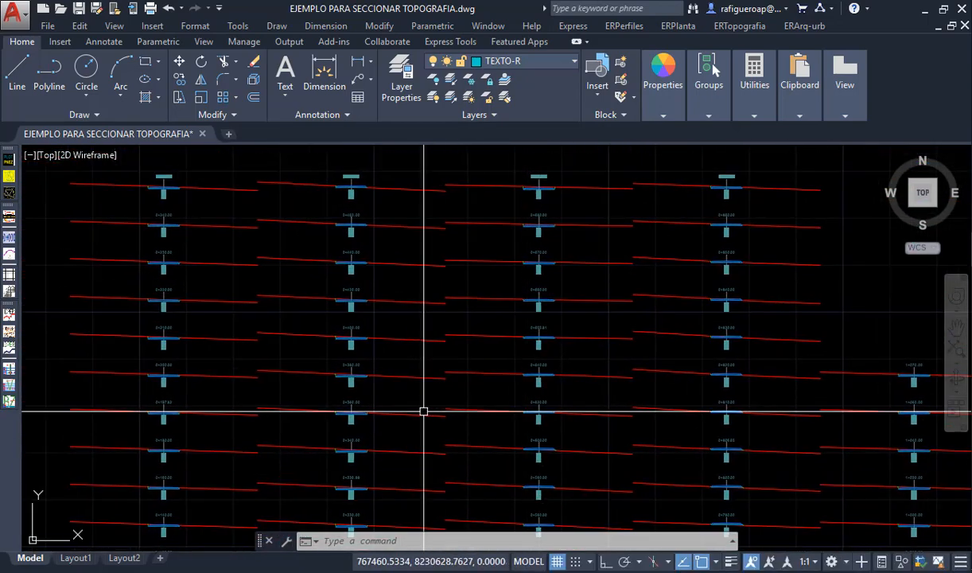
{"action": "middle_click_drag", "start_coordinate": [423, 411], "coordinate": [206, 278]}
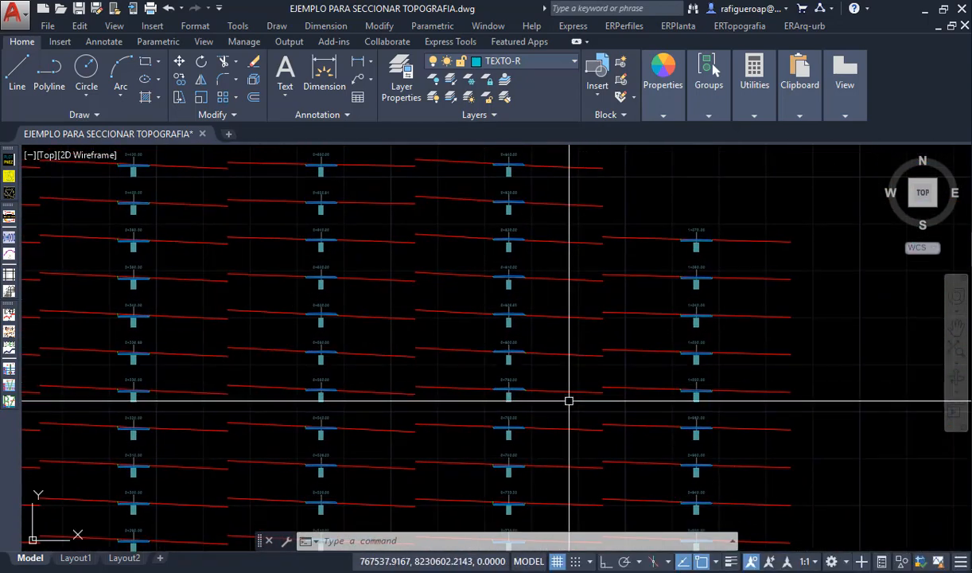
- Compare the profile's vertical curve around station 0+600 with the slope ends of cross-sections 0+580.00 and 0+600.00
{"action": "middle_click_drag", "start_coordinate": [569, 402], "coordinate": [580, 279]}
{"action": "scroll", "coordinate": [627, 319], "scroll_direction": "down", "scroll_amount": 6}
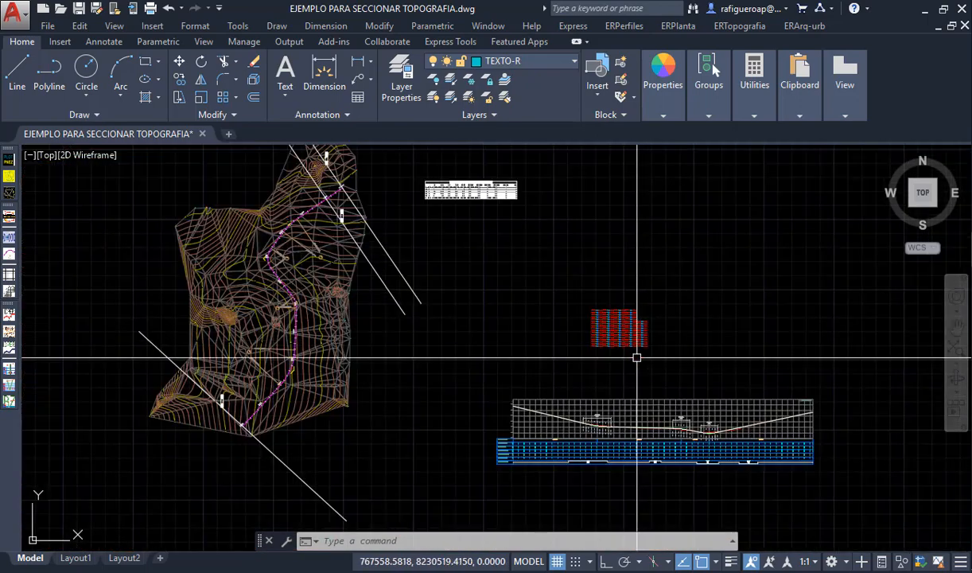
{"action": "scroll", "coordinate": [649, 424], "scroll_direction": "up", "scroll_amount": 8}
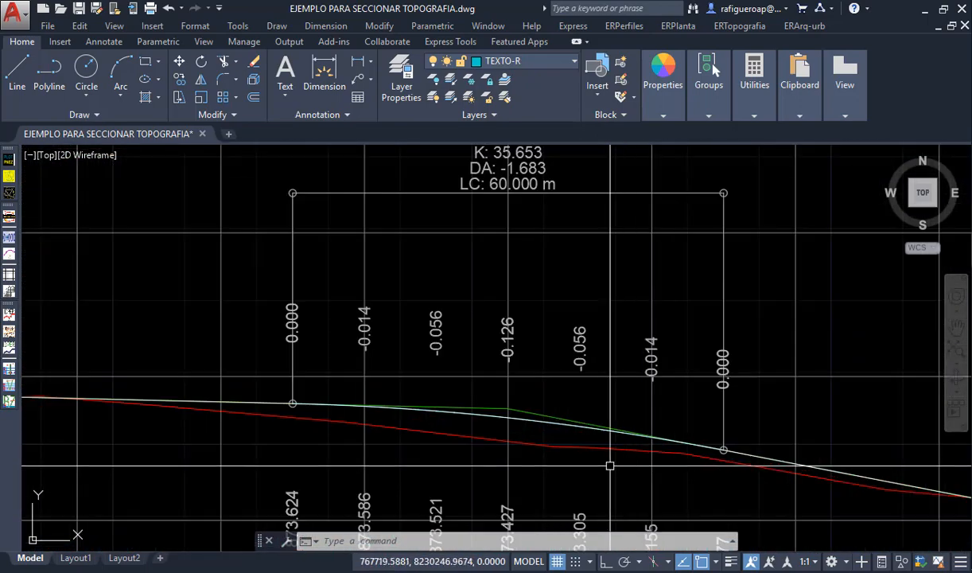
{"action": "middle_click_drag", "start_coordinate": [423, 434], "coordinate": [443, 326]}
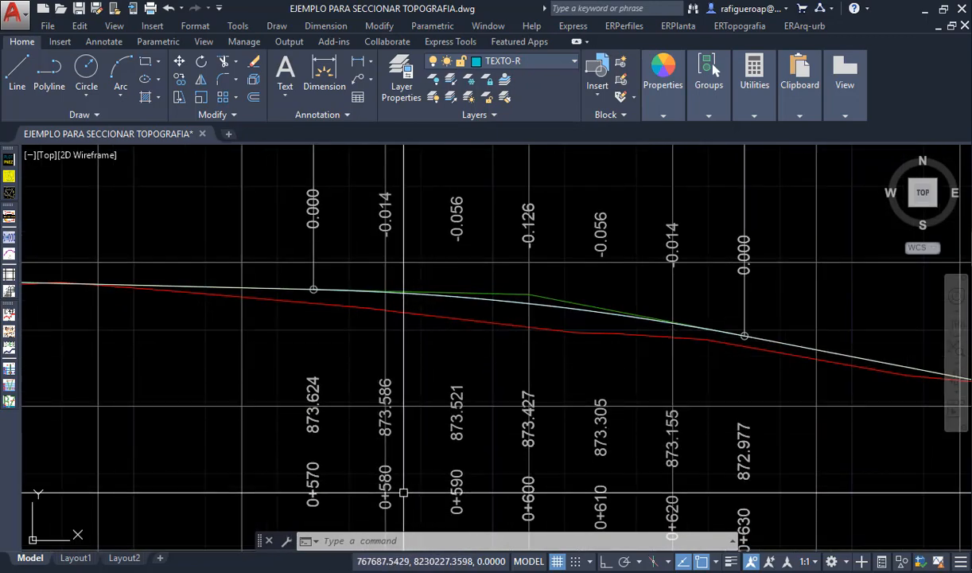
{"action": "scroll", "coordinate": [404, 493], "scroll_direction": "down", "scroll_amount": 10}
{"action": "scroll", "coordinate": [358, 400], "scroll_direction": "up", "scroll_amount": 4}
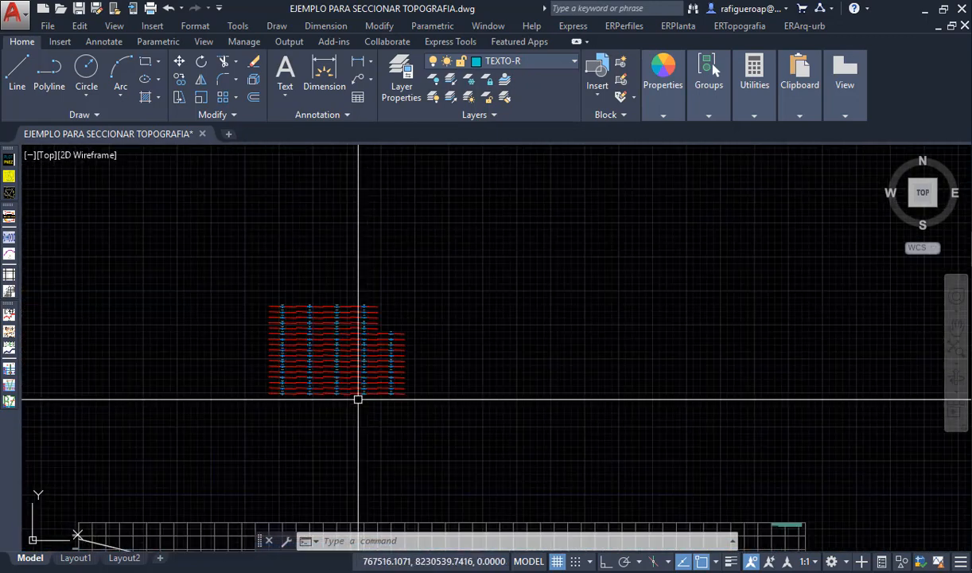
{"action": "scroll", "coordinate": [359, 401], "scroll_direction": "up", "scroll_amount": 8}
{"action": "middle_click_drag", "start_coordinate": [397, 281], "coordinate": [397, 475]}
{"action": "middle_click_drag", "start_coordinate": [406, 330], "coordinate": [422, 530]}
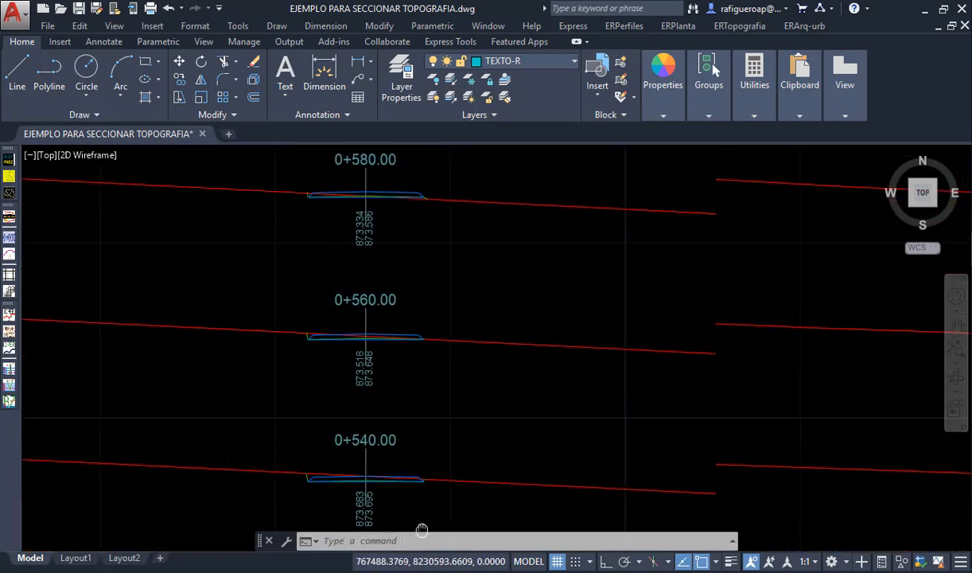
{"action": "middle_click_drag", "start_coordinate": [427, 389], "coordinate": [427, 480]}
{"action": "scroll", "coordinate": [393, 284], "scroll_direction": "up", "scroll_amount": 5}
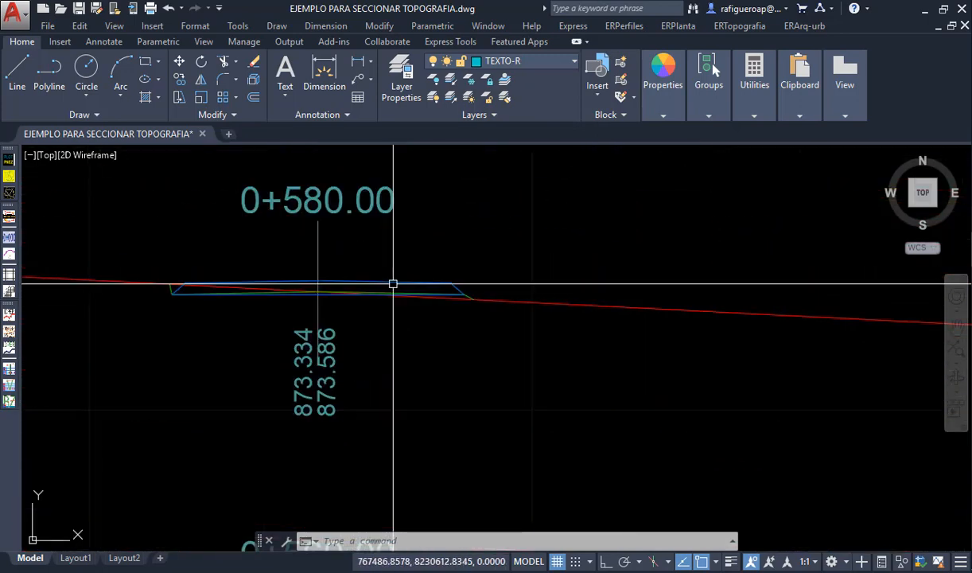
{"action": "scroll", "coordinate": [473, 299], "scroll_direction": "up", "scroll_amount": 6}
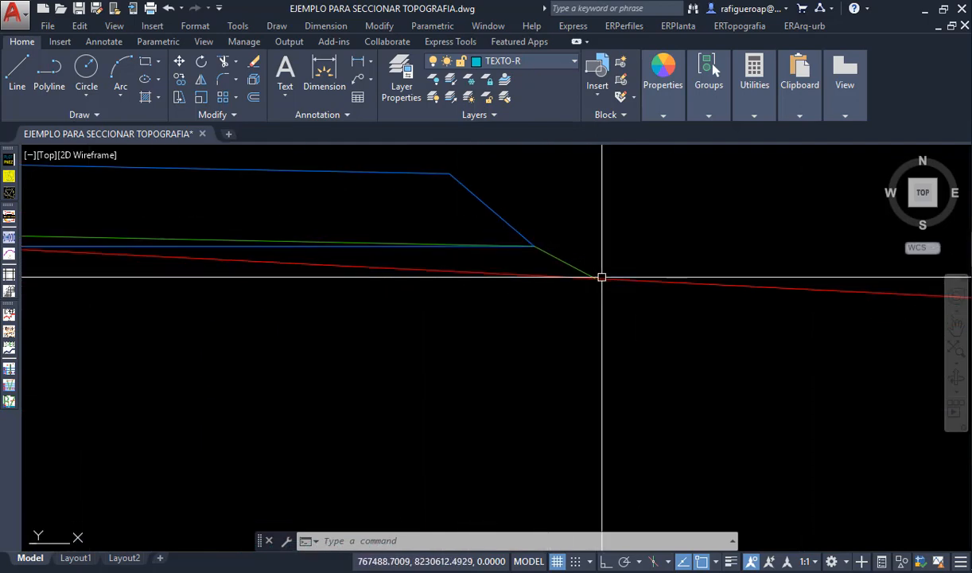
{"action": "scroll", "coordinate": [619, 374], "scroll_direction": "down", "scroll_amount": 8}
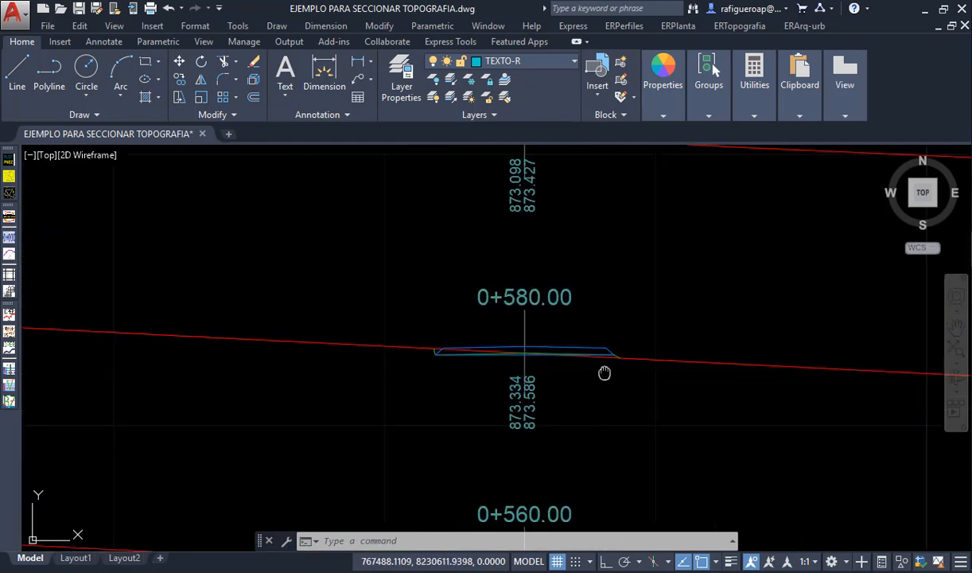
{"action": "middle_click_drag", "start_coordinate": [605, 373], "coordinate": [603, 545]}
{"action": "scroll", "coordinate": [528, 317], "scroll_direction": "up", "scroll_amount": 2}
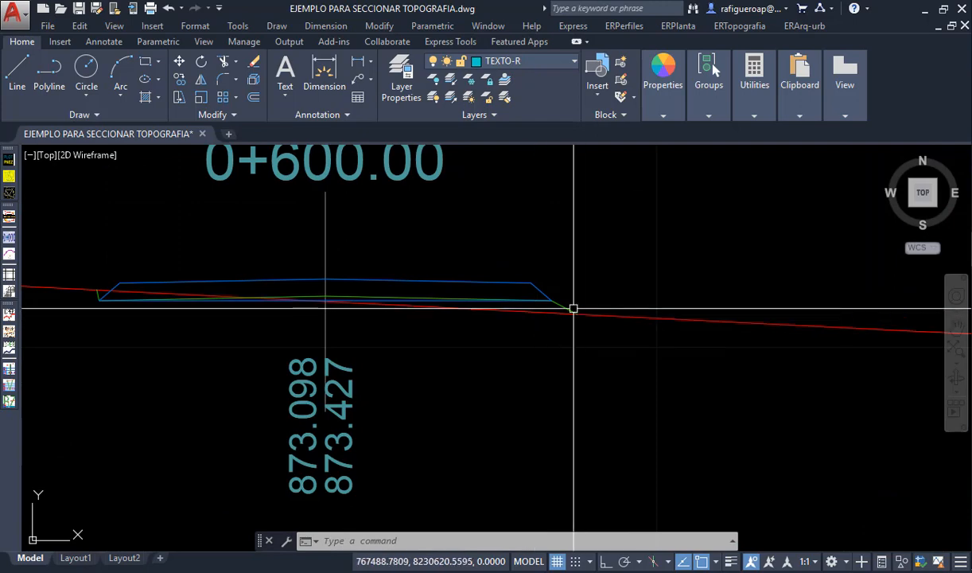
{"action": "scroll", "coordinate": [573, 308], "scroll_direction": "up", "scroll_amount": 2}
{"action": "scroll", "coordinate": [570, 423], "scroll_direction": "down", "scroll_amount": 8}
{"action": "middle_click_drag", "start_coordinate": [523, 382], "coordinate": [636, 417]}
- Examine the remaining plotted cross-sections across the grid, including those around 0+250.00, 0+480.00 and 0+800.00
{"action": "scroll", "coordinate": [621, 477], "scroll_direction": "down", "scroll_amount": 5}
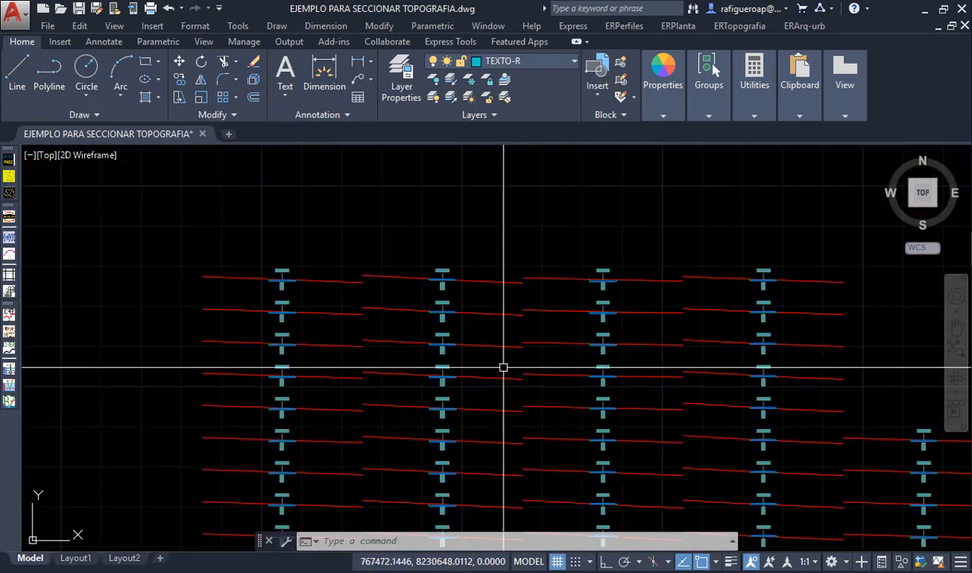
{"action": "scroll", "coordinate": [289, 274], "scroll_direction": "up", "scroll_amount": 12}
{"action": "scroll", "coordinate": [258, 306], "scroll_direction": "down", "scroll_amount": 10}
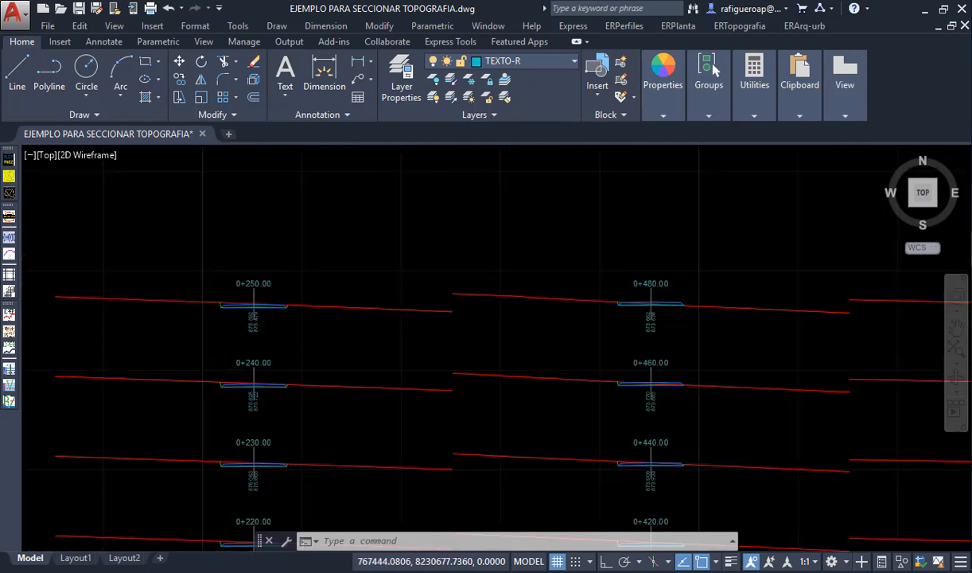
{"action": "scroll", "coordinate": [646, 294], "scroll_direction": "up", "scroll_amount": 6}
{"action": "scroll", "coordinate": [580, 326], "scroll_direction": "down", "scroll_amount": 15}
{"action": "middle_click_drag", "start_coordinate": [629, 395], "coordinate": [482, 402]}
{"action": "scroll", "coordinate": [485, 394], "scroll_direction": "up", "scroll_amount": 2}
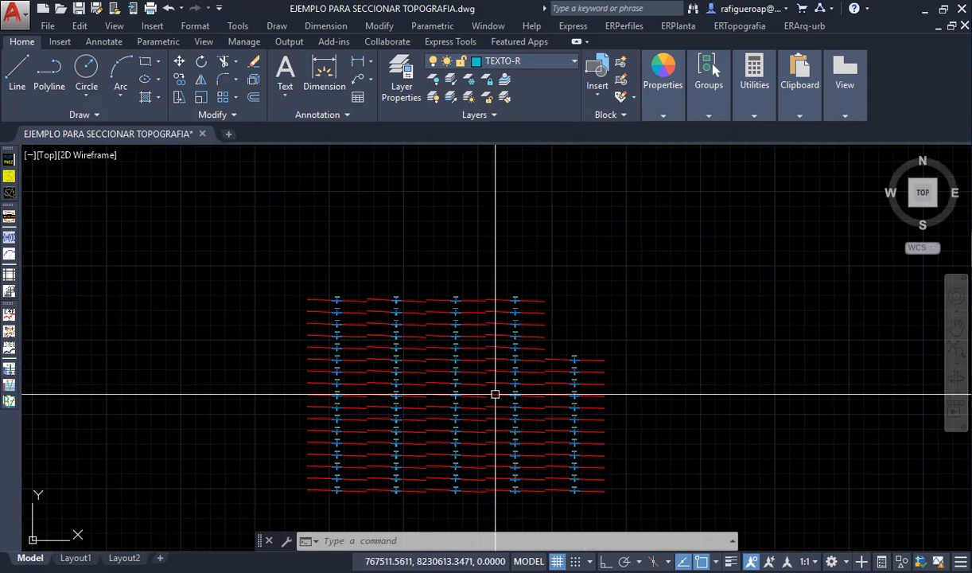
{"action": "scroll", "coordinate": [522, 404], "scroll_direction": "up", "scroll_amount": 4}
{"action": "scroll", "coordinate": [514, 380], "scroll_direction": "up", "scroll_amount": 5}
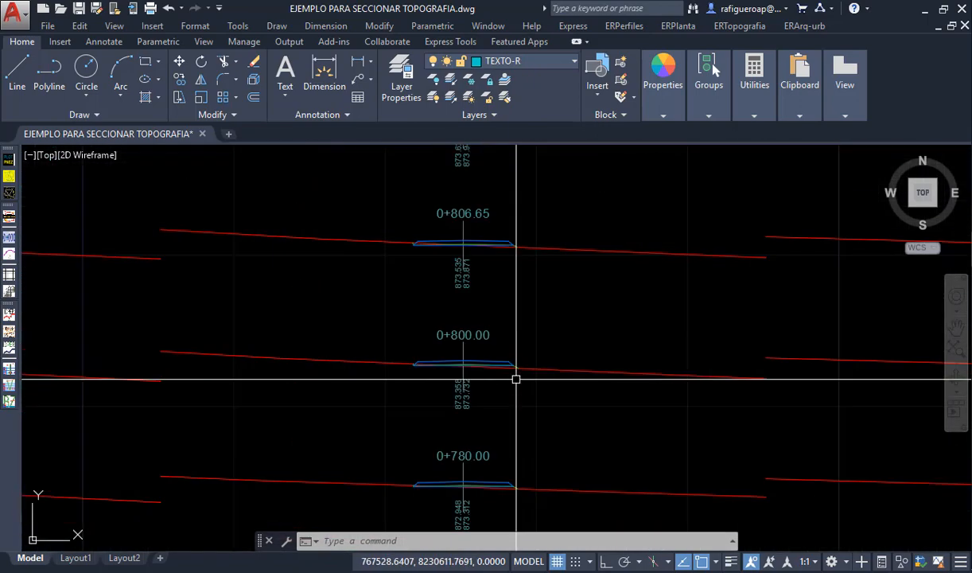
{"action": "scroll", "coordinate": [514, 379], "scroll_direction": "down", "scroll_amount": 9}
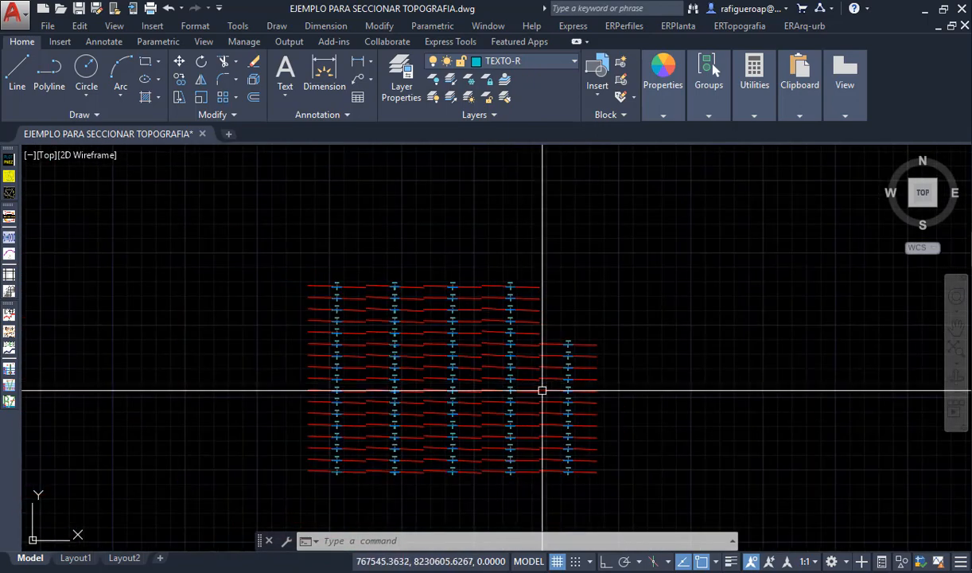
{"action": "middle_click_drag", "start_coordinate": [562, 403], "coordinate": [462, 400]}
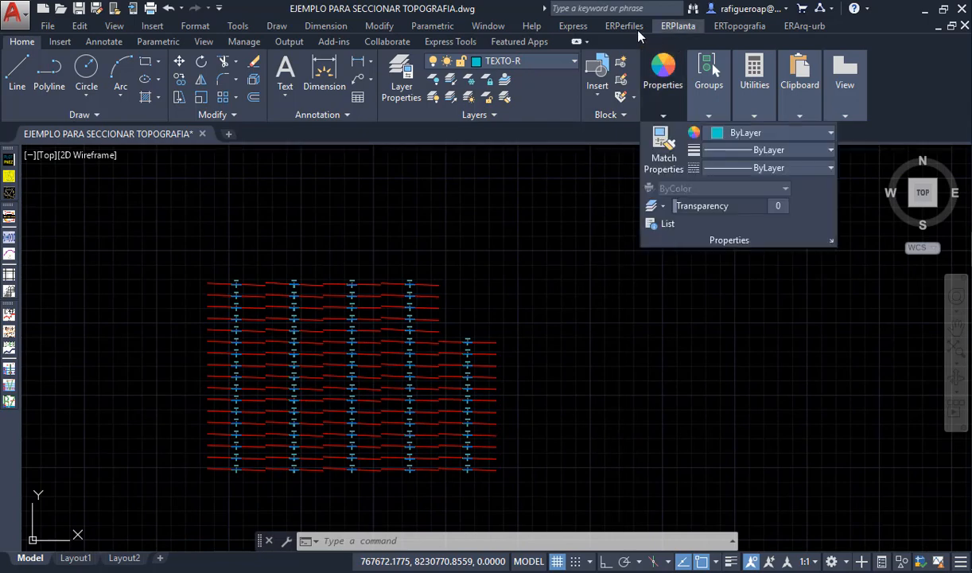
- Start the automatic Land-type section area calculation and use the red ground line of section 0+000.00 for the terrain layer
{"action": "left_click", "coordinate": [624, 25]}
{"action": "mouse_move", "coordinate": [688, 310]}
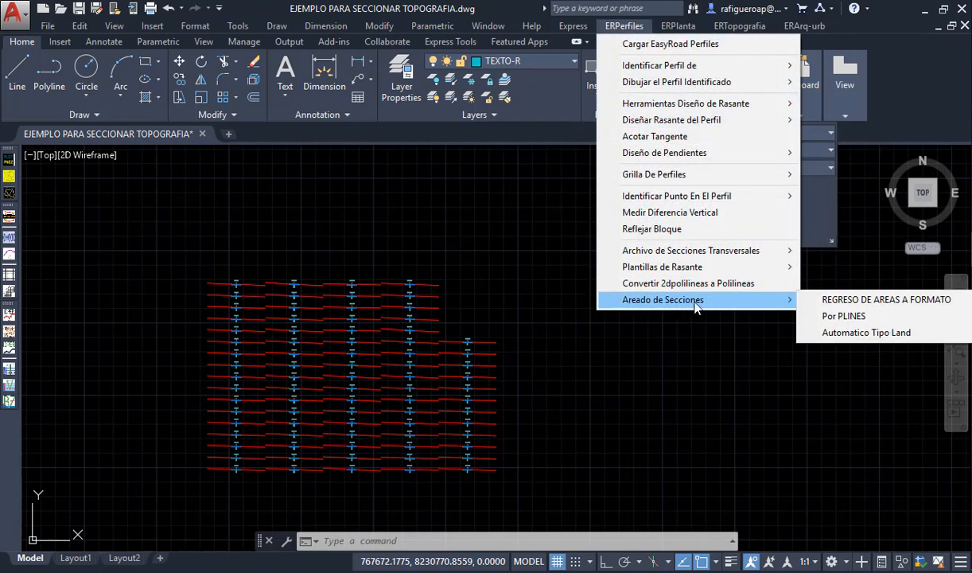
{"action": "left_click", "coordinate": [836, 340]}
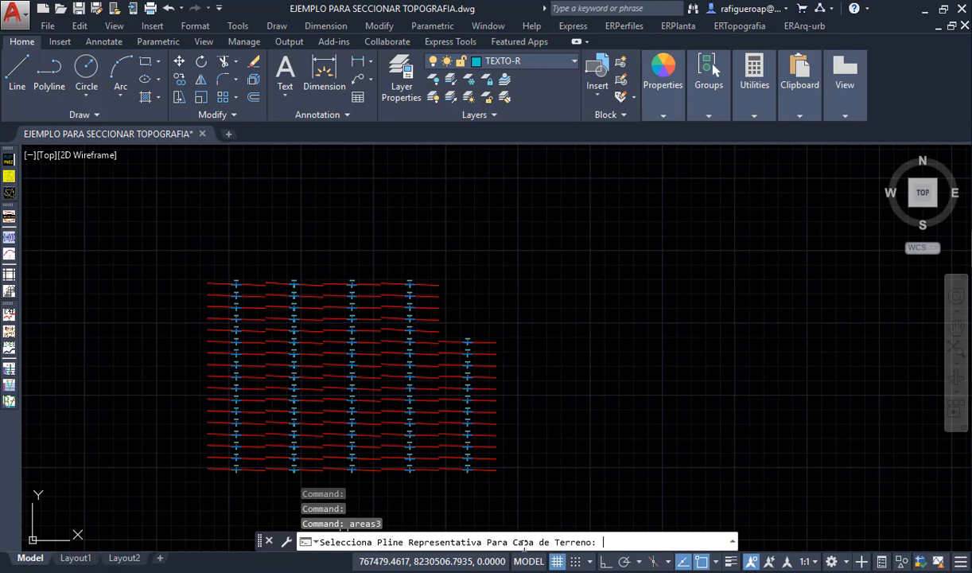
{"action": "scroll", "coordinate": [223, 466], "scroll_direction": "up", "scroll_amount": 10}
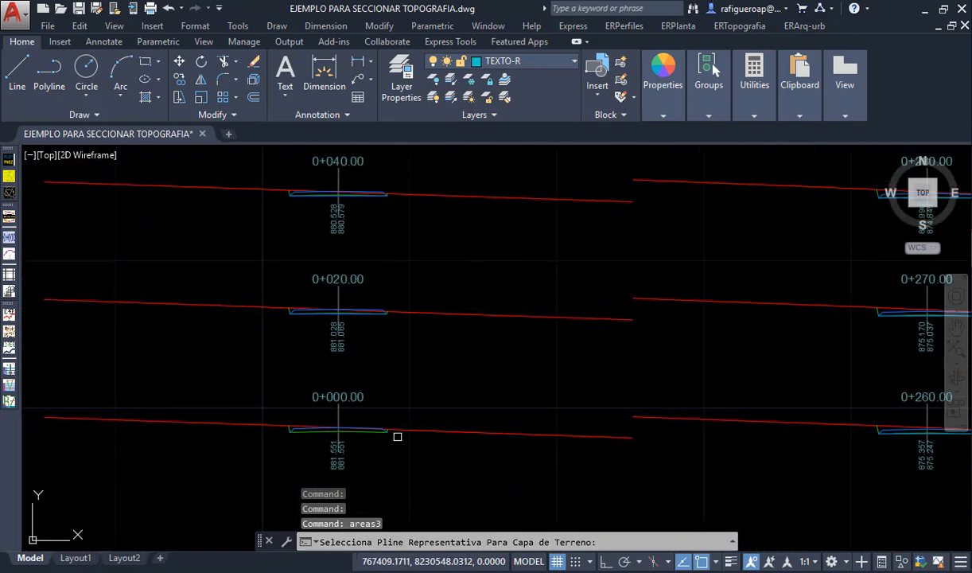
{"action": "scroll", "coordinate": [397, 437], "scroll_direction": "up", "scroll_amount": 2}
{"action": "left_click", "coordinate": [423, 427]}
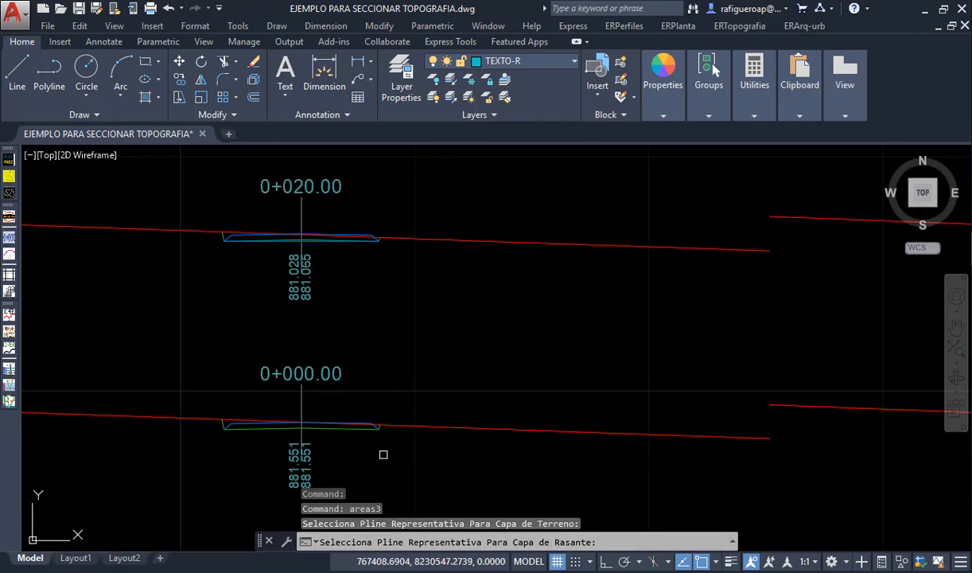
- Use the green outline of section 0+000.00 for the grade layer and its station label for the text layer
{"action": "scroll", "coordinate": [384, 454], "scroll_direction": "up", "scroll_amount": 4}
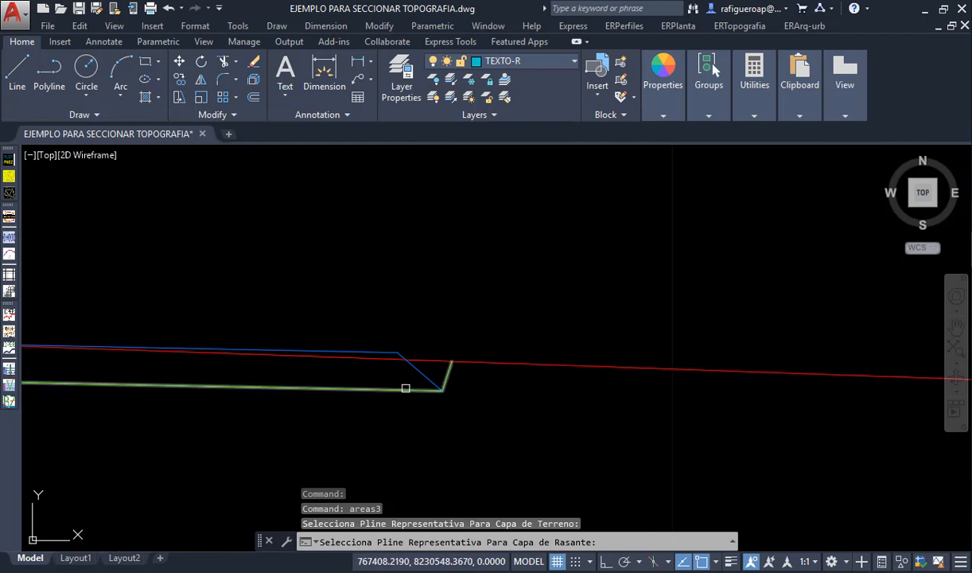
{"action": "left_click", "coordinate": [398, 389]}
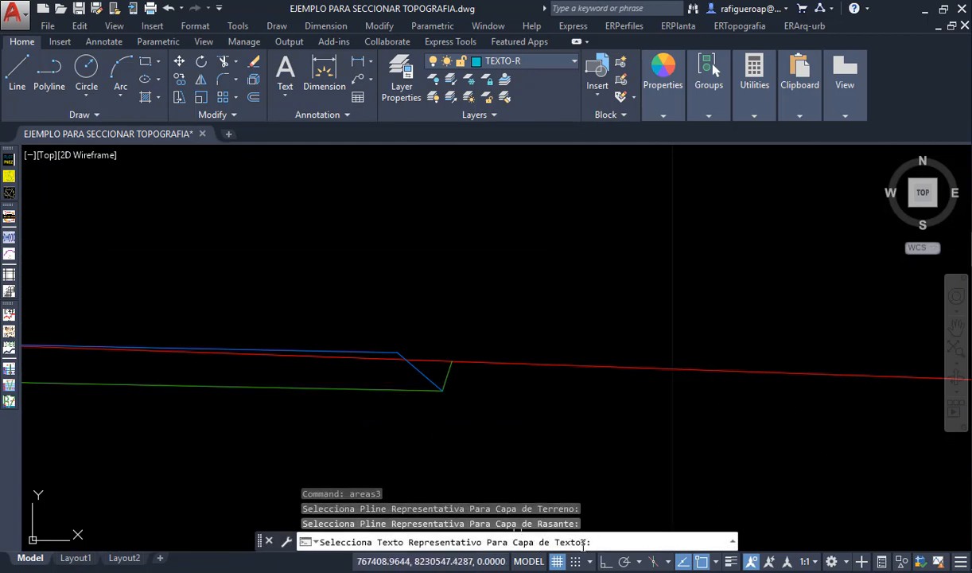
{"action": "scroll", "coordinate": [412, 419], "scroll_direction": "down", "scroll_amount": 2}
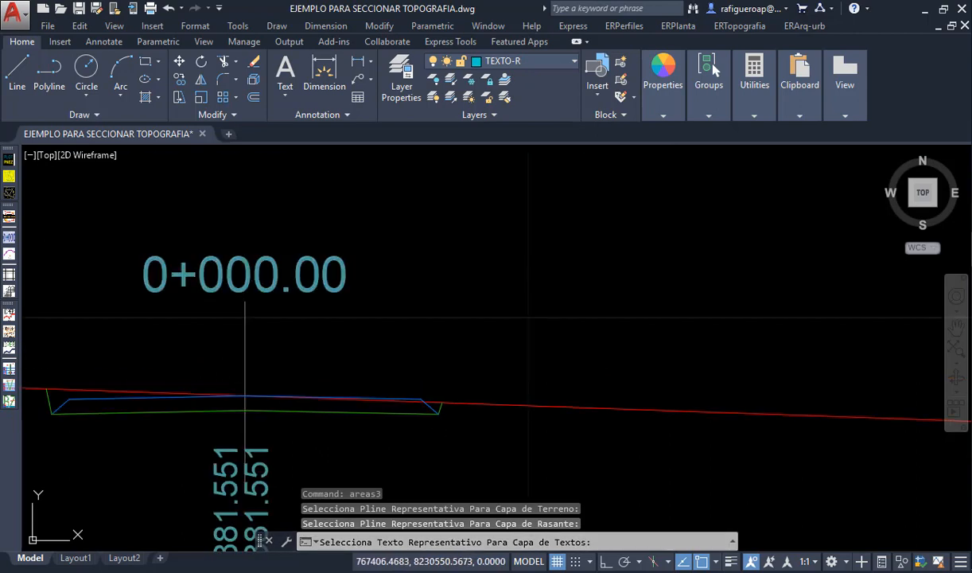
{"action": "left_click", "coordinate": [321, 281]}
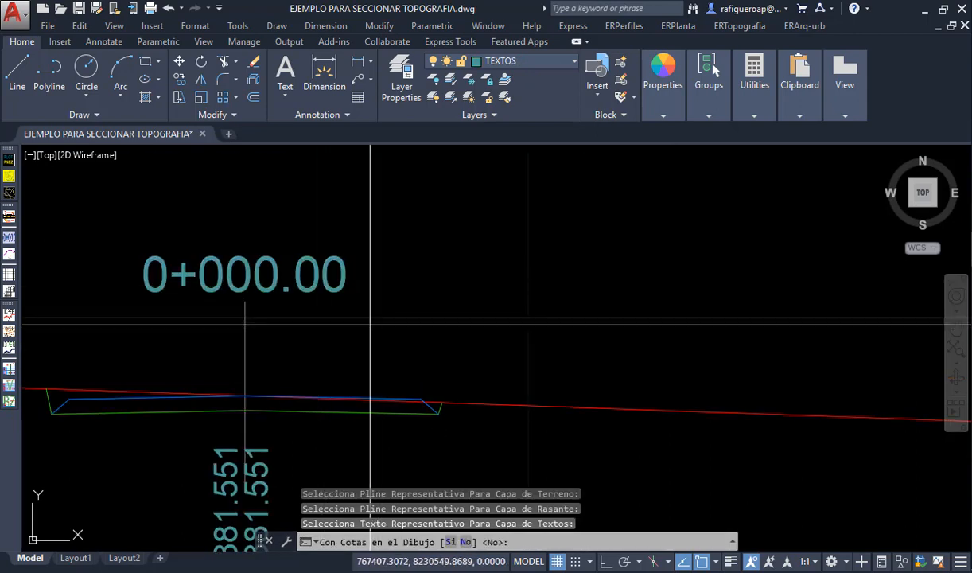
- Answer yes both to having elevations in the drawing and to plotting the areas
{"action": "scroll", "coordinate": [376, 325], "scroll_direction": "down", "scroll_amount": 4}
{"action": "scroll", "coordinate": [318, 384], "scroll_direction": "up", "scroll_amount": 3}
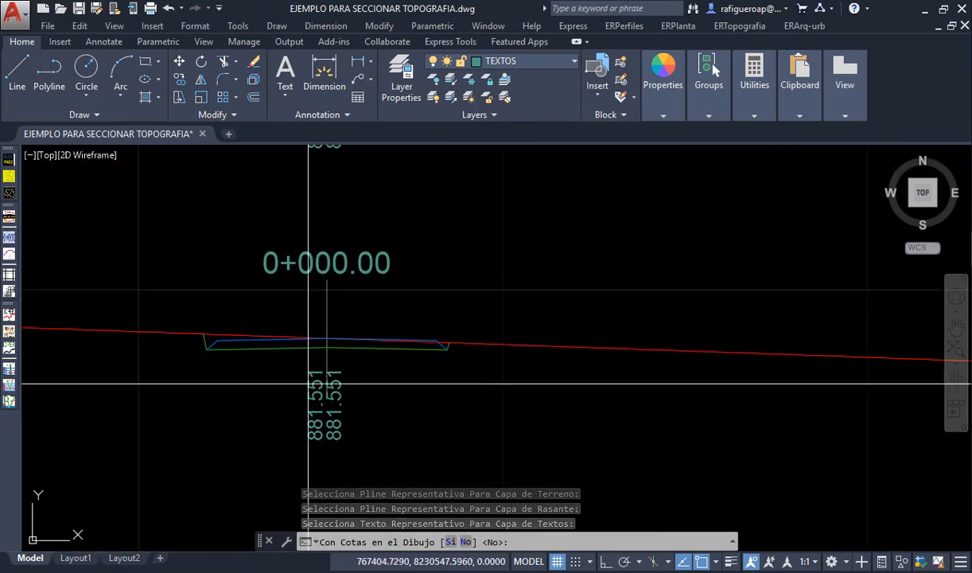
{"action": "type", "text": "s"}
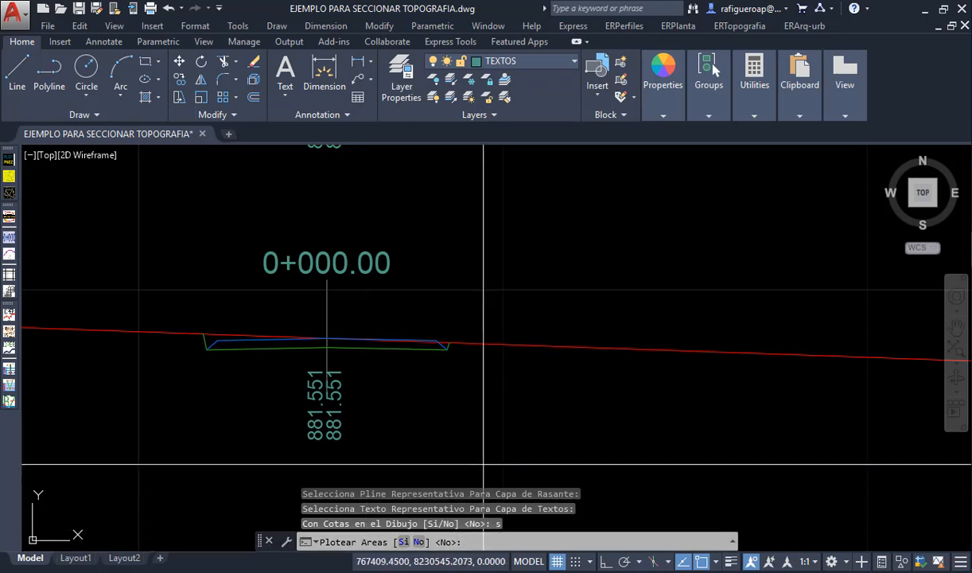
{"action": "type", "text": "s"}
{"action": "key", "text": "Return"}
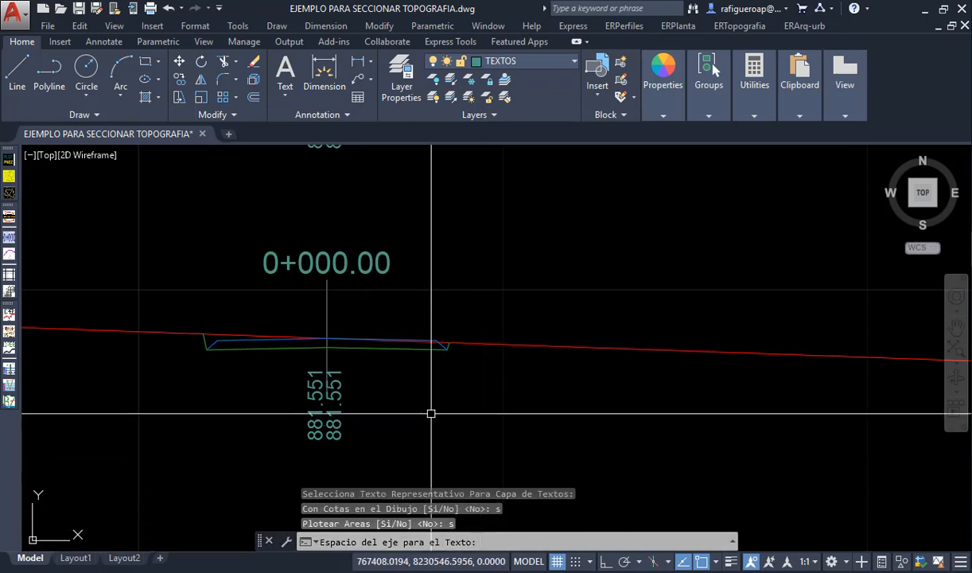
- Set the text spacing from the axis to 10 and accept a section plot scale of 1:200 with 3 decimals
{"action": "scroll", "coordinate": [327, 292], "scroll_direction": "down", "scroll_amount": 5}
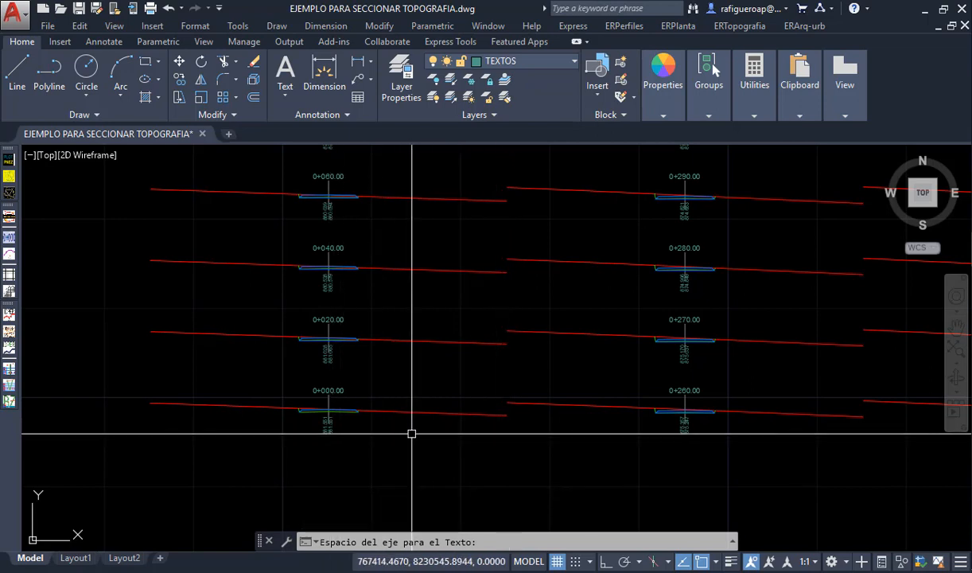
{"action": "type", "text": "1"}
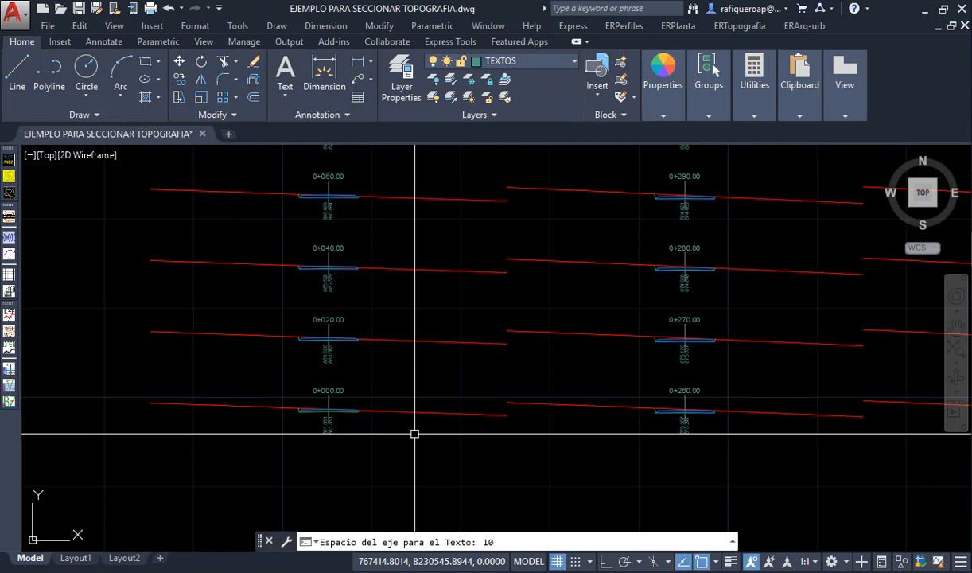
{"action": "type", "text": "0"}
{"action": "key", "text": "Return"}
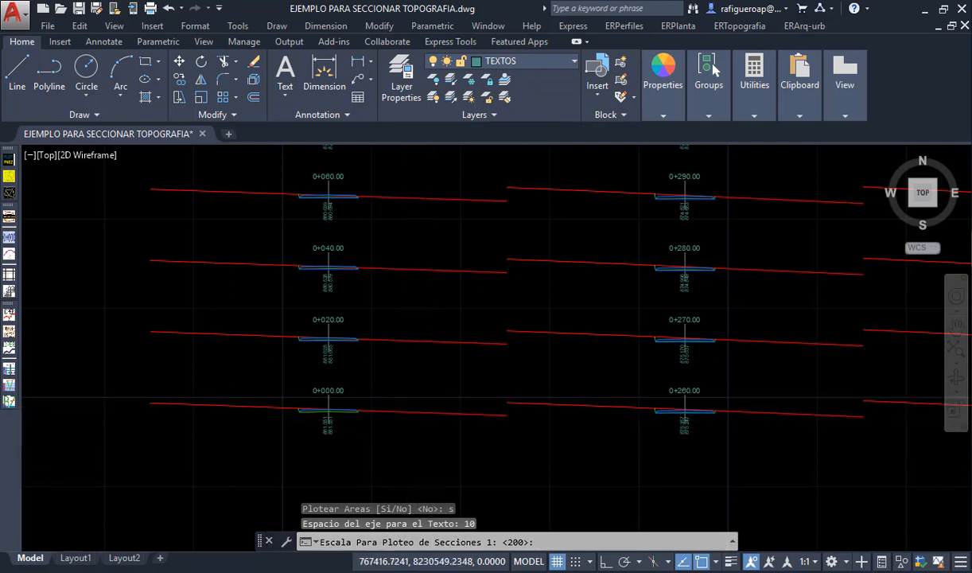
{"action": "scroll", "coordinate": [435, 402], "scroll_direction": "down", "scroll_amount": 8}
{"action": "key", "text": "Return"}
{"action": "middle_click_drag", "start_coordinate": [464, 363], "coordinate": [405, 409]}
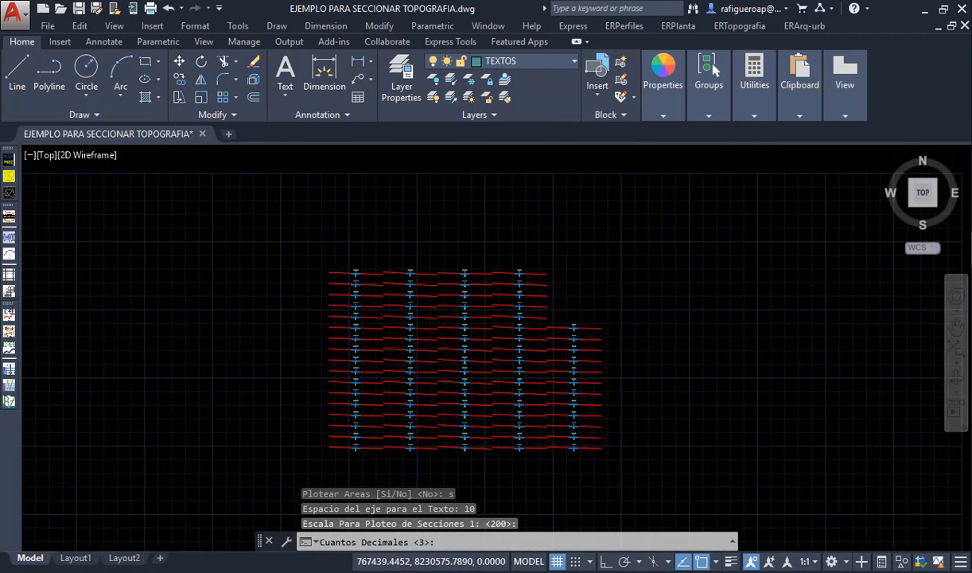
{"action": "middle_click_drag", "start_coordinate": [514, 443], "coordinate": [530, 414]}
{"action": "key", "text": "Return"}
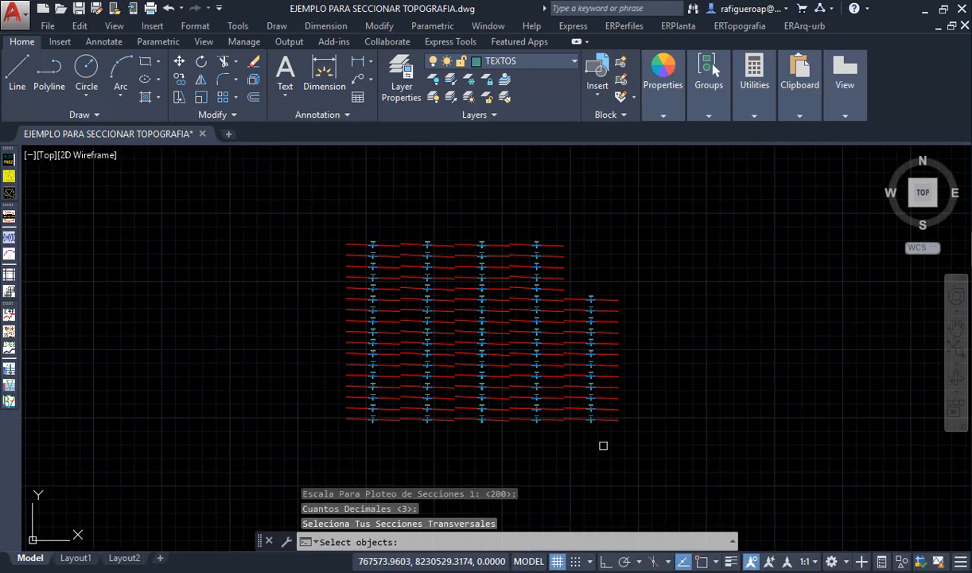
- Select the whole grid of cross-sections for the area calculation and insert the earthwork table beside the grid's upper right
{"action": "left_click", "coordinate": [688, 451]}
{"action": "left_click", "coordinate": [284, 180]}
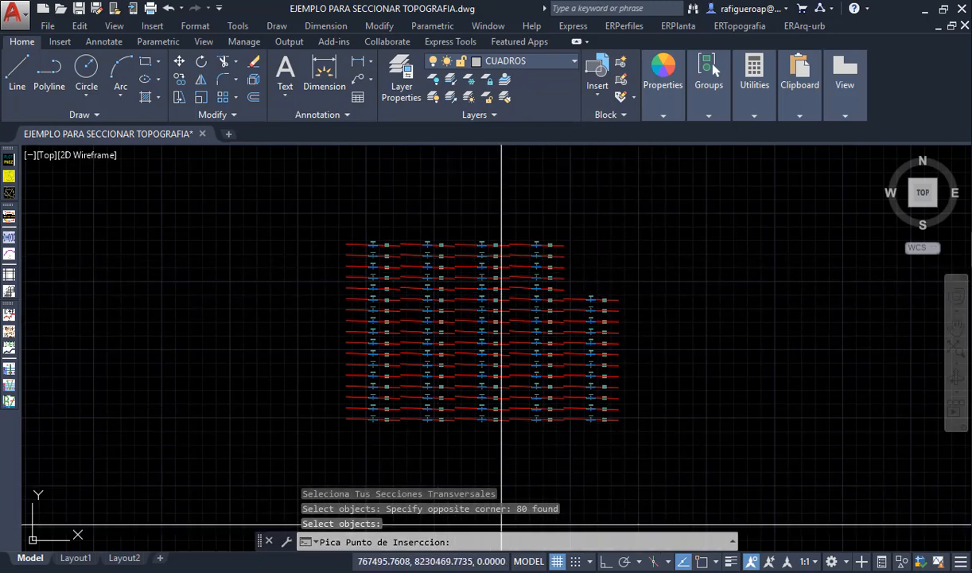
{"action": "left_click", "coordinate": [640, 255]}
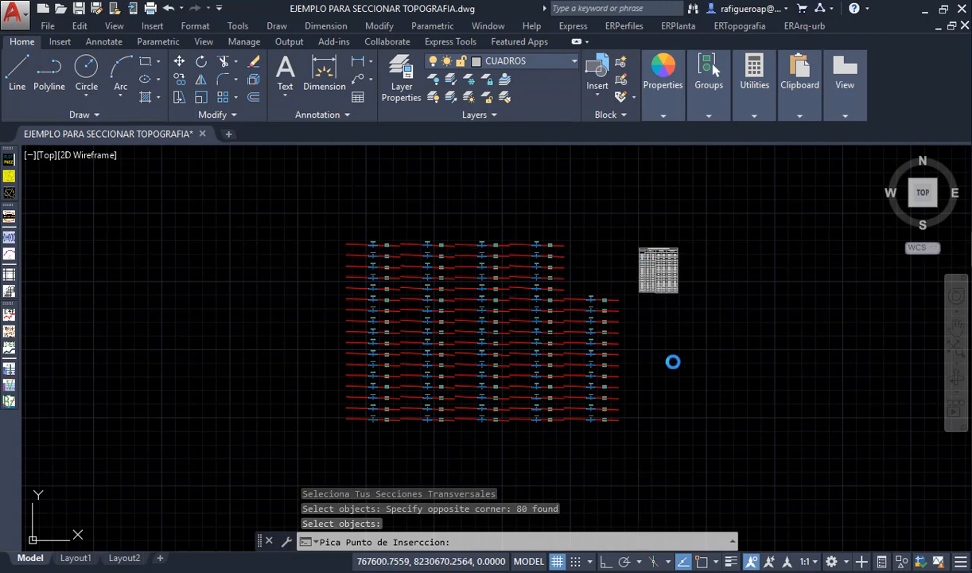
{"action": "scroll", "coordinate": [655, 319], "scroll_direction": "up", "scroll_amount": 3}
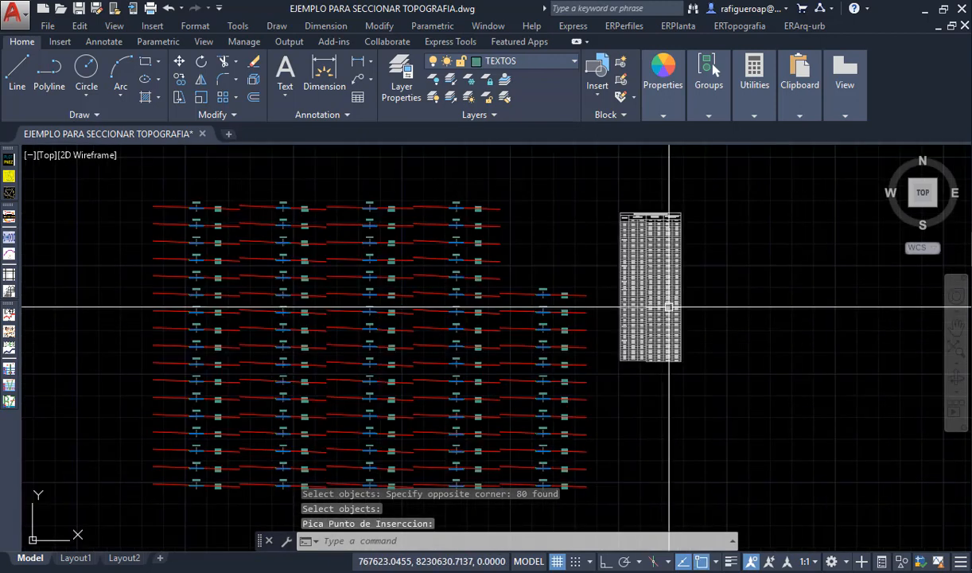
{"action": "scroll", "coordinate": [651, 213], "scroll_direction": "up", "scroll_amount": 6}
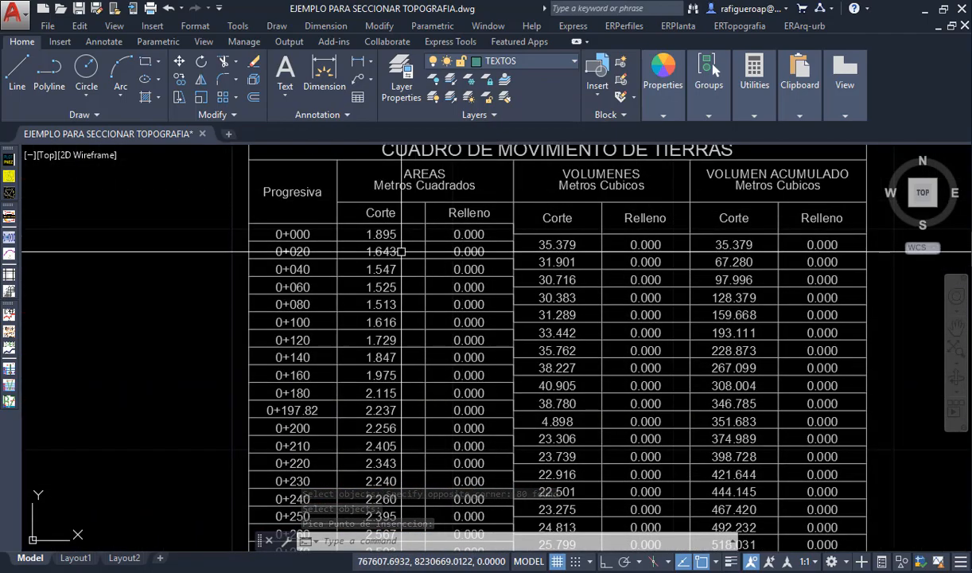
- Examine the cut and fill areas, volumes and accumulated volumes in the earthwork table from its first station to its last row
{"action": "middle_click_drag", "start_coordinate": [397, 343], "coordinate": [410, 244]}
{"action": "mouse_move", "coordinate": [419, 369]}
{"action": "middle_mouse_down"}
{"action": "mouse_move", "coordinate": [434, 213]}
{"action": "mouse_move", "coordinate": [452, 224]}
{"action": "middle_mouse_up"}
{"action": "middle_click_drag", "start_coordinate": [453, 291], "coordinate": [467, 182]}
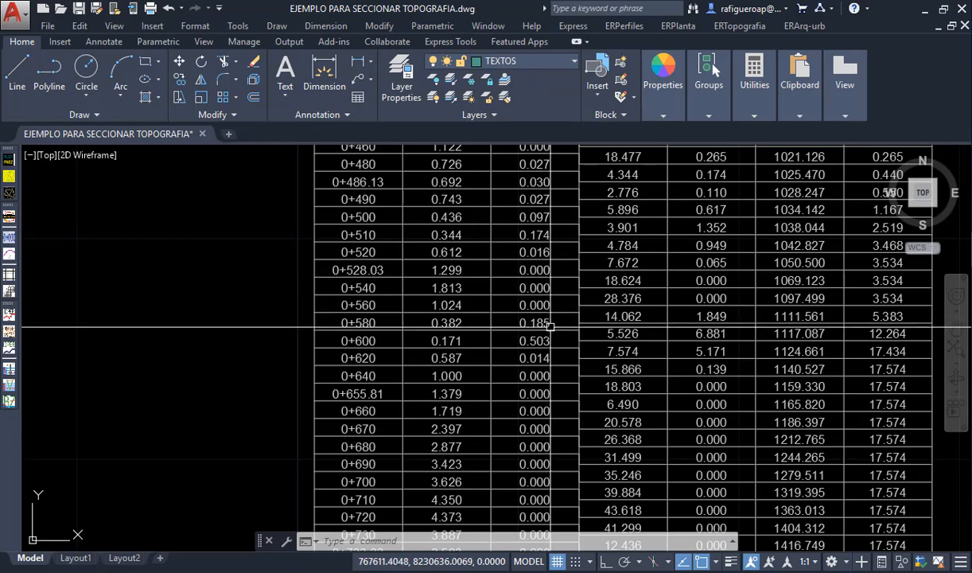
{"action": "middle_click_drag", "start_coordinate": [557, 374], "coordinate": [492, 181]}
{"action": "middle_click_drag", "start_coordinate": [489, 295], "coordinate": [502, 176]}
{"action": "scroll", "coordinate": [508, 319], "scroll_direction": "down", "scroll_amount": 4}
{"action": "scroll", "coordinate": [591, 466], "scroll_direction": "up", "scroll_amount": 6}
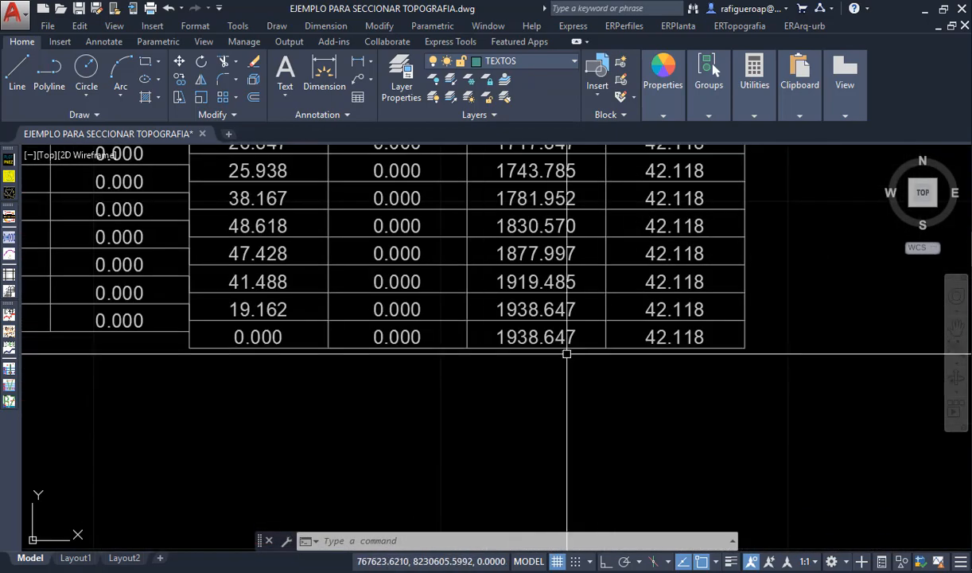
{"action": "scroll", "coordinate": [567, 354], "scroll_direction": "down", "scroll_amount": 8}
{"action": "middle_click_drag", "start_coordinate": [568, 185], "coordinate": [565, 371]}
{"action": "scroll", "coordinate": [557, 342], "scroll_direction": "up", "scroll_amount": 6}
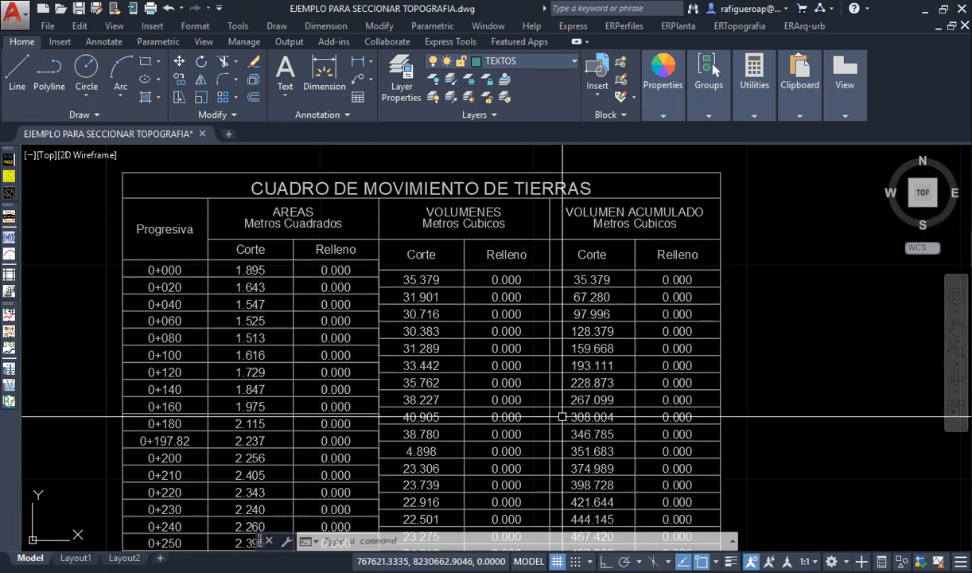
{"action": "scroll", "coordinate": [549, 318], "scroll_direction": "down", "scroll_amount": 3}
{"action": "middle_click_drag", "start_coordinate": [557, 322], "coordinate": [555, 374]}
{"action": "scroll", "coordinate": [582, 337], "scroll_direction": "down", "scroll_amount": 8}
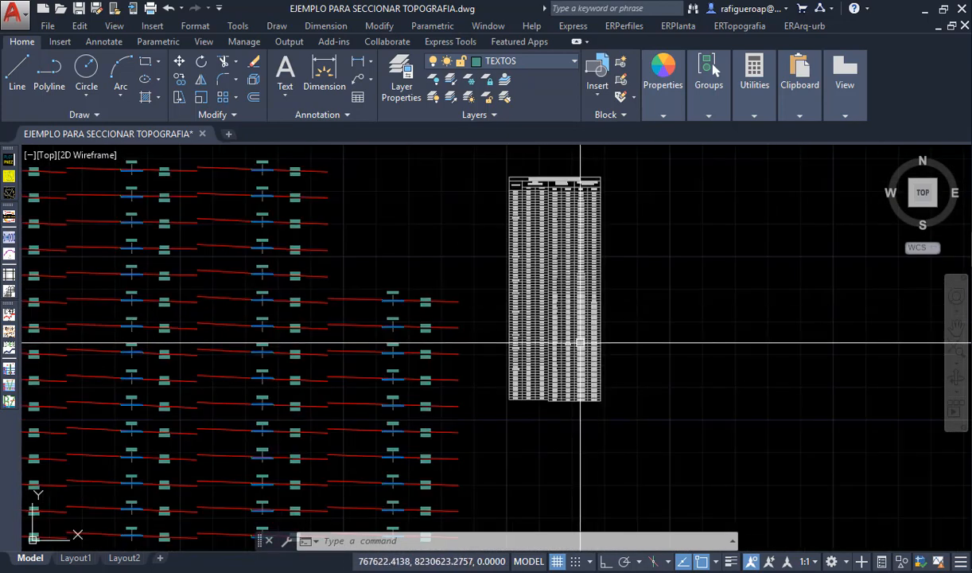
- Move the whole earthwork table closer to the cross-section grid, keeping its upper edge roughly level with the grid's upper edge
{"action": "middle_click_drag", "start_coordinate": [582, 337], "coordinate": [596, 369]}
{"action": "type", "text": "m"}
{"action": "key", "text": "Return"}
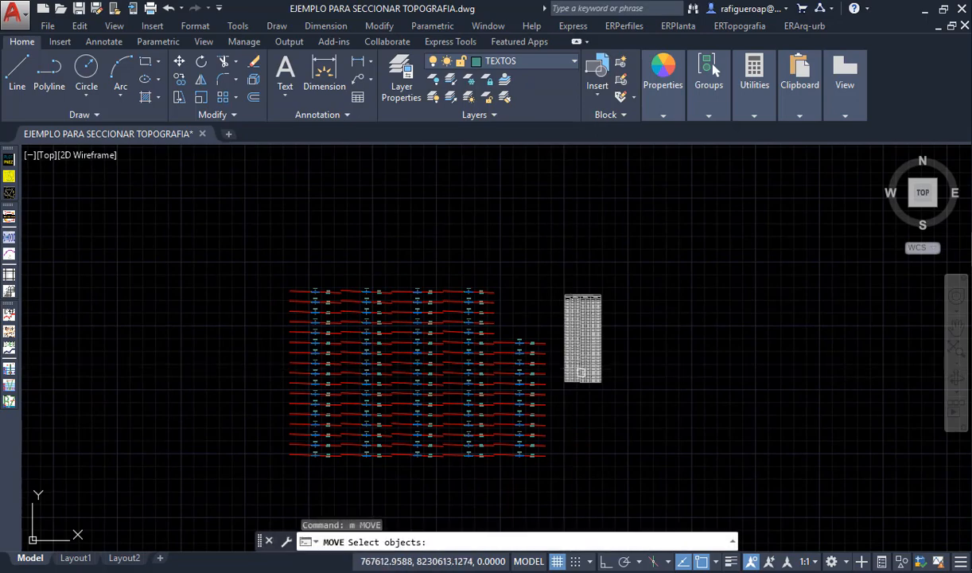
{"action": "scroll", "coordinate": [573, 367], "scroll_direction": "up", "scroll_amount": 2}
{"action": "left_click", "coordinate": [646, 398]}
{"action": "left_click", "coordinate": [544, 229]}
{"action": "key", "text": "Return"}
{"action": "left_click", "coordinate": [654, 321]}
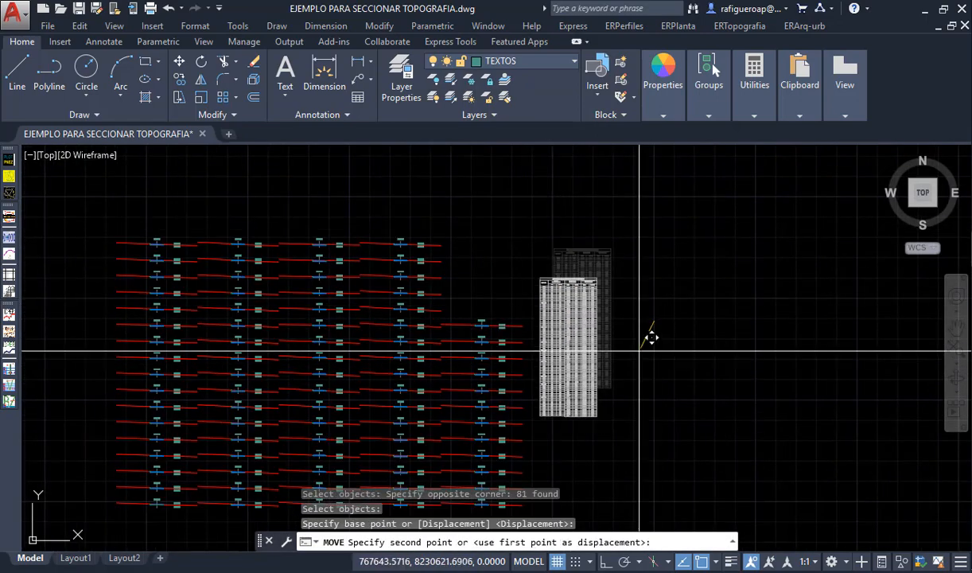
{"action": "left_click", "coordinate": [631, 321]}
{"action": "scroll", "coordinate": [628, 338], "scroll_direction": "down", "scroll_amount": 2}
{"action": "middle_click_drag", "start_coordinate": [627, 343], "coordinate": [591, 238]}
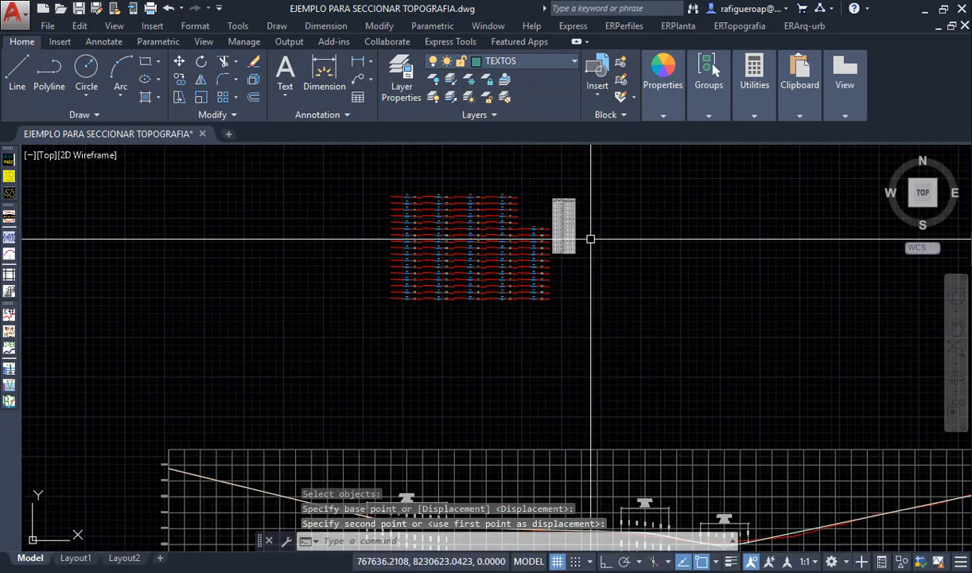
{"action": "scroll", "coordinate": [571, 277], "scroll_direction": "down", "scroll_amount": 3}
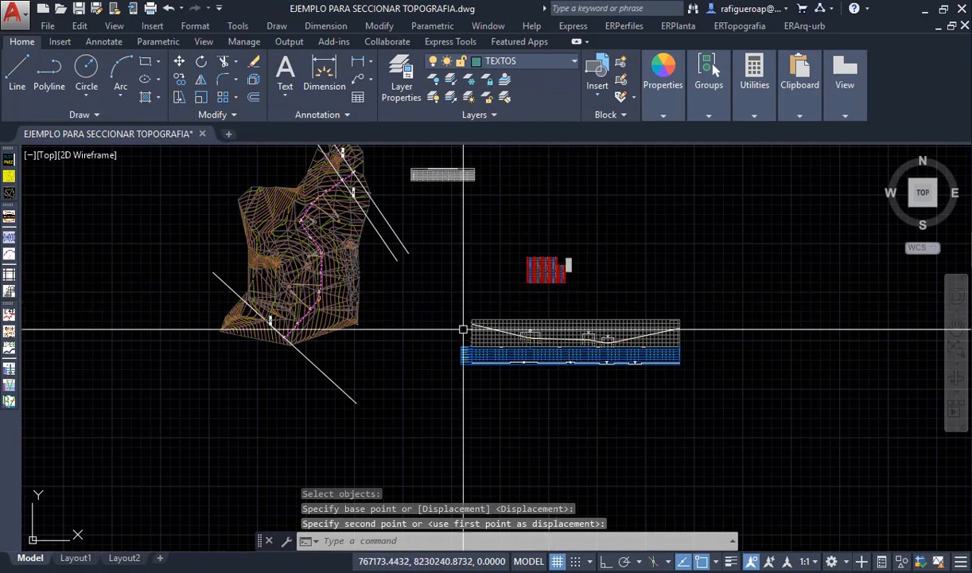
{"action": "scroll", "coordinate": [318, 224], "scroll_direction": "up", "scroll_amount": 2}
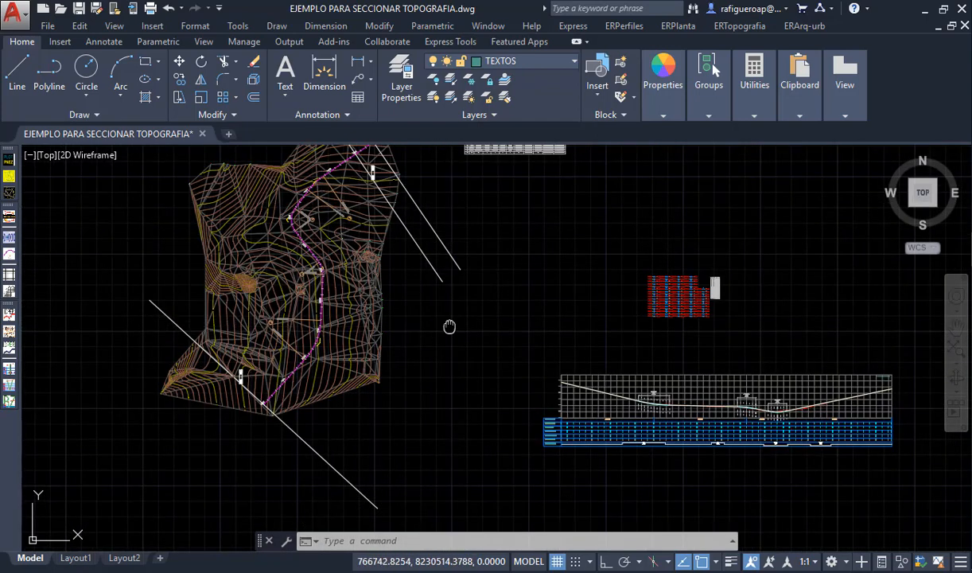
{"action": "middle_click_drag", "start_coordinate": [450, 326], "coordinate": [422, 409]}
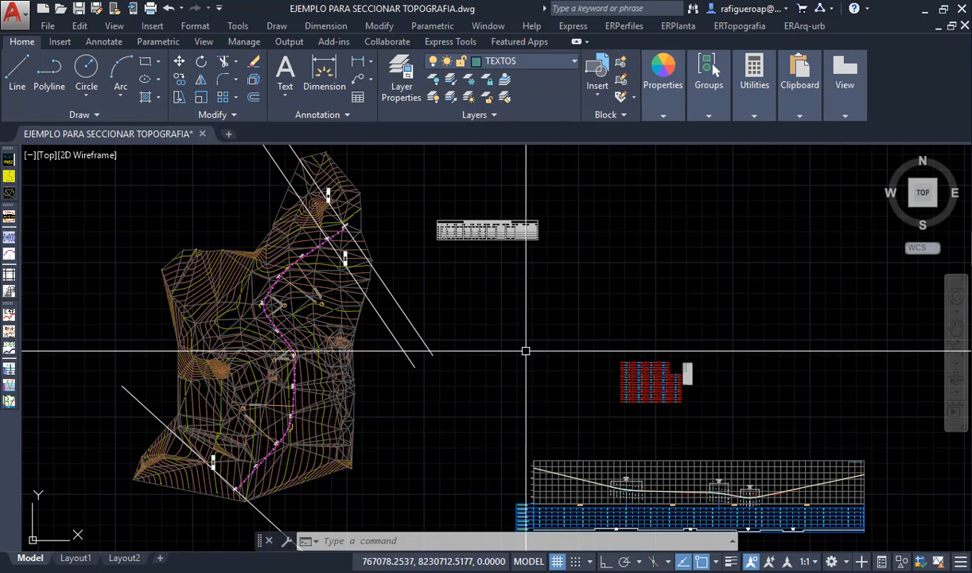
{"action": "scroll", "coordinate": [713, 378], "scroll_direction": "up", "scroll_amount": 10}
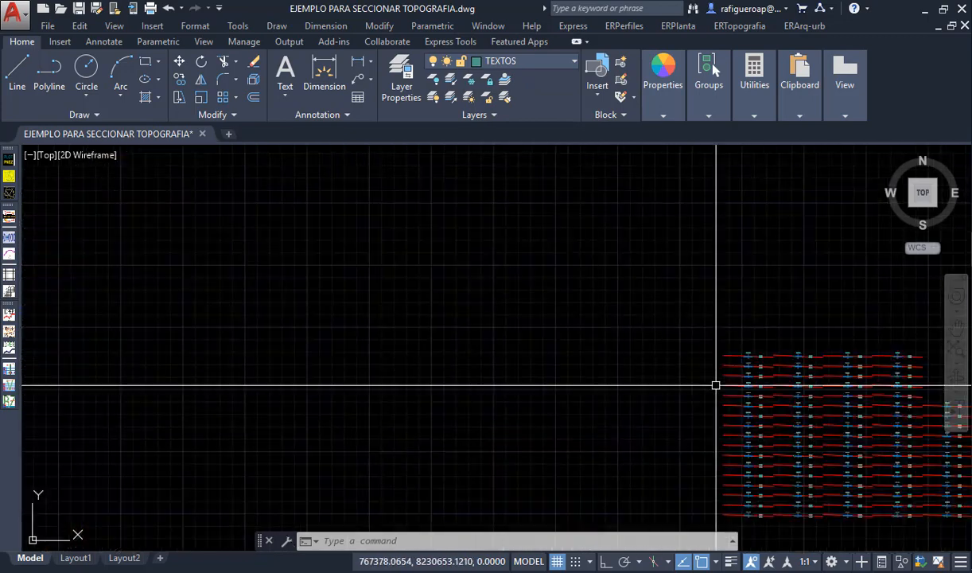